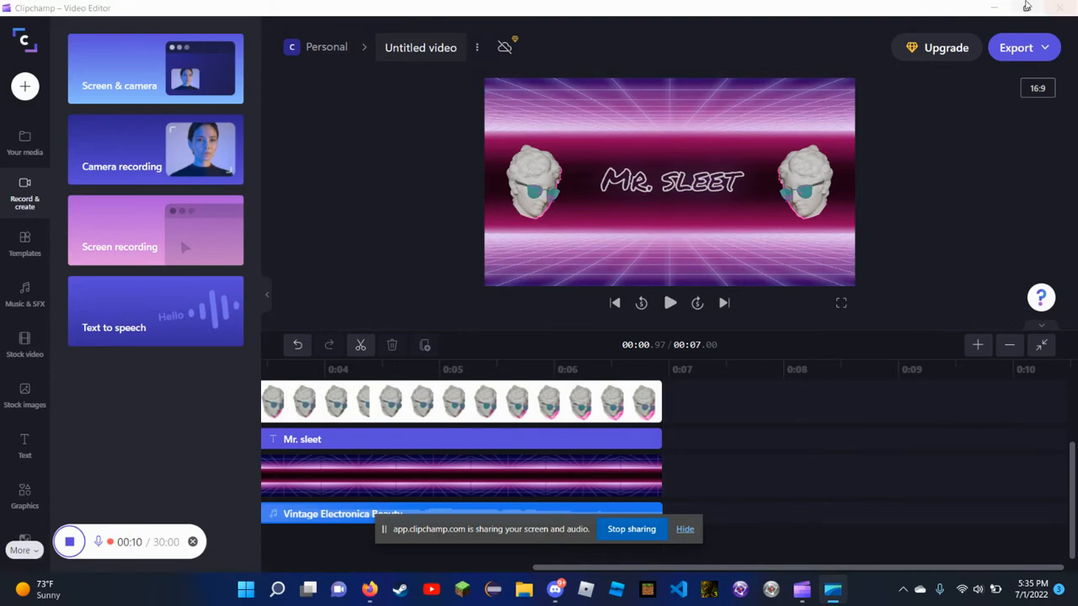
Switch to Firefox, run the FNaF3 remake from its itch.io page and start a new game
click(994, 8)
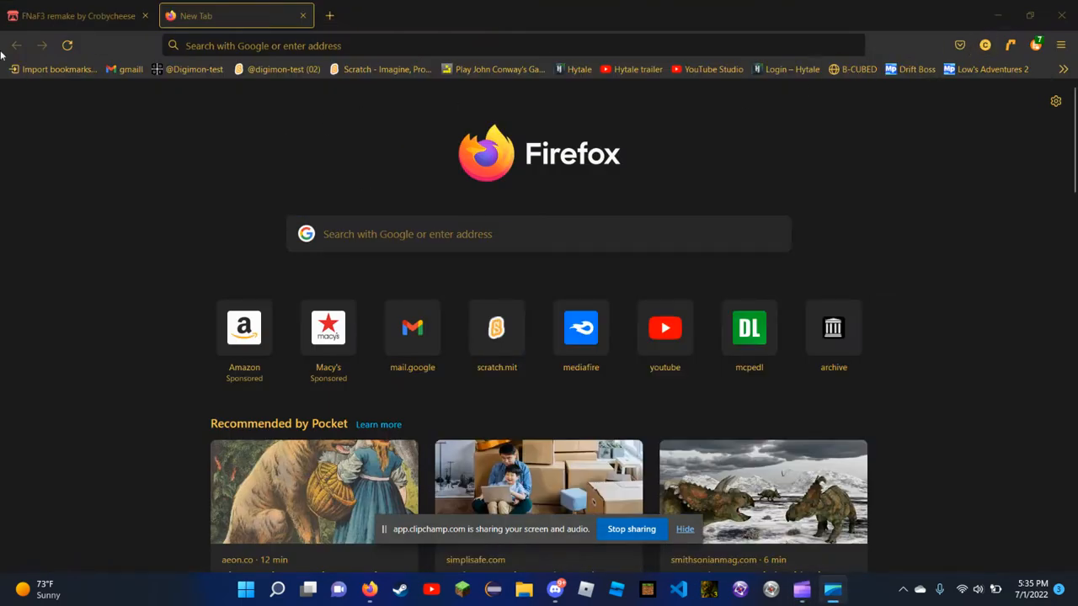
click(34, 15)
scroll(419, 264, down, 3)
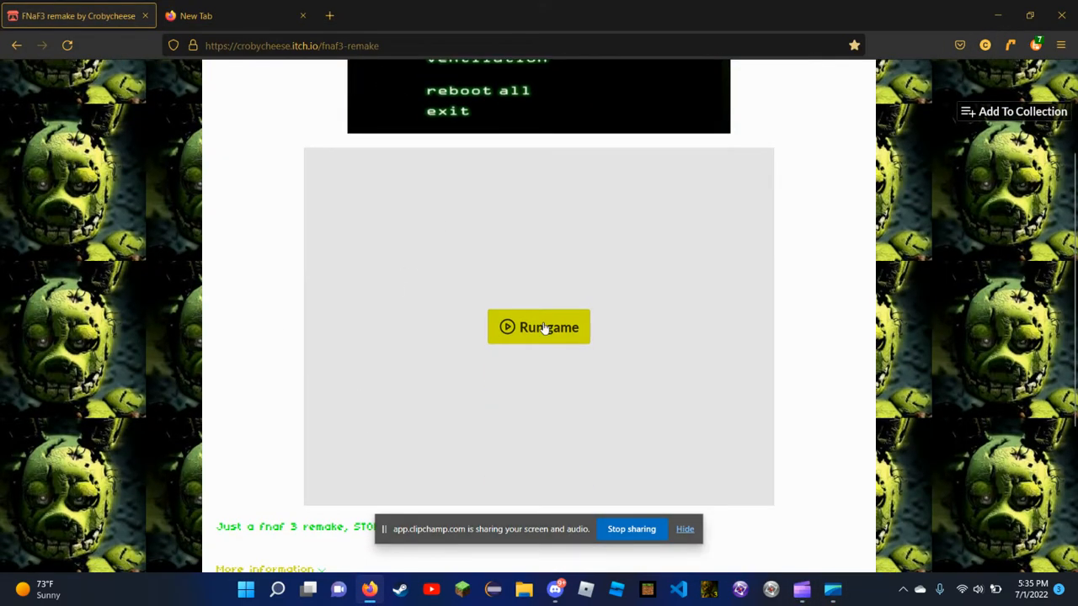
scroll(544, 327, down, 2)
scroll(544, 327, up, 3)
scroll(543, 327, down, 1)
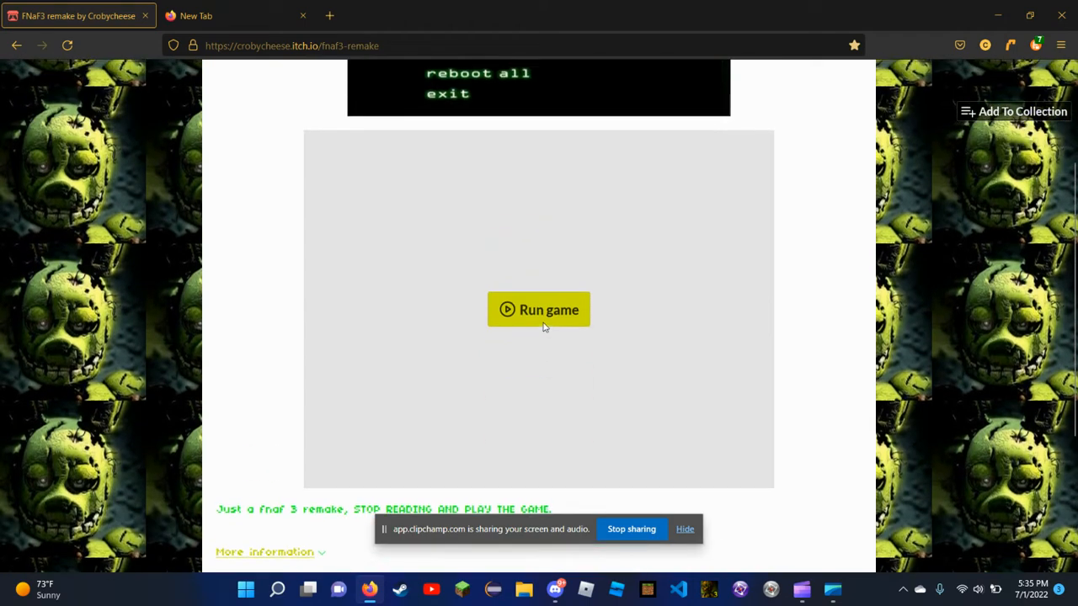
click(551, 309)
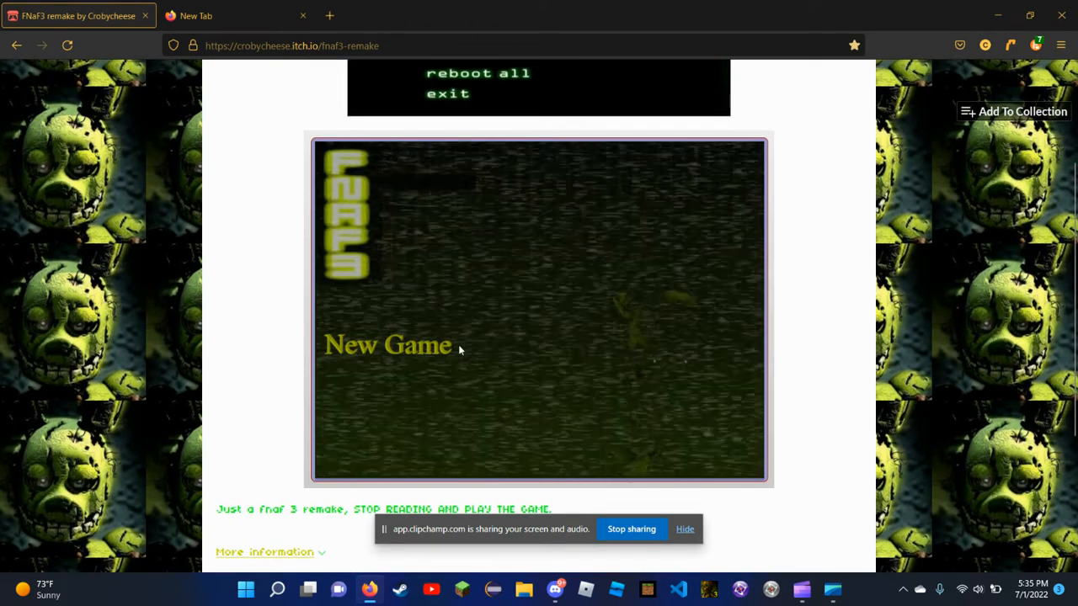
click(457, 347)
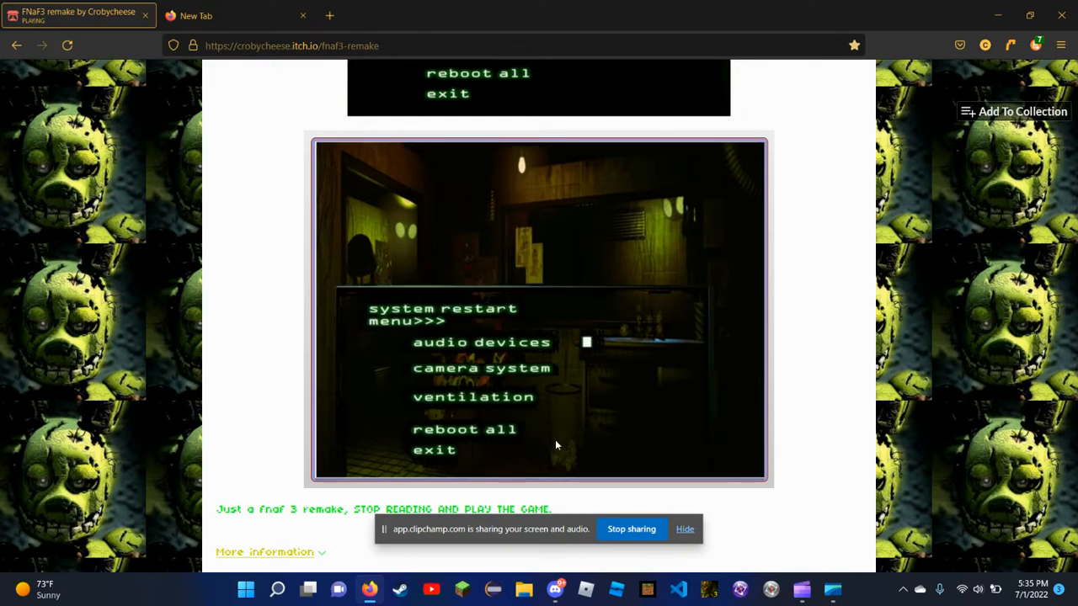
Try out the game's system restart menu and camera monitor, then reload the page to stop the game
click(455, 447)
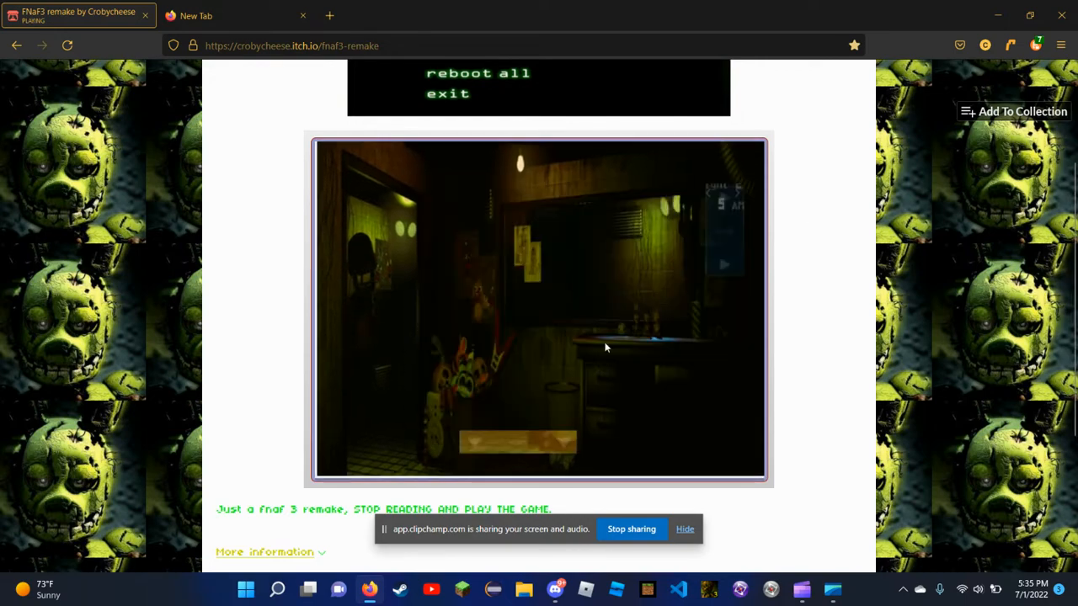
mouse_move(732, 268)
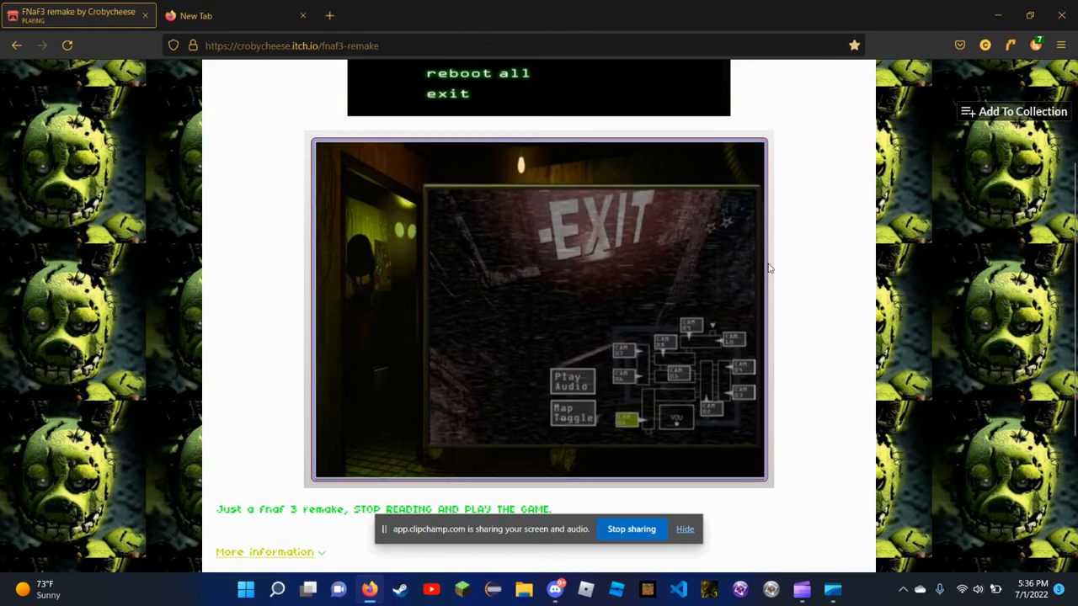
mouse_move(782, 229)
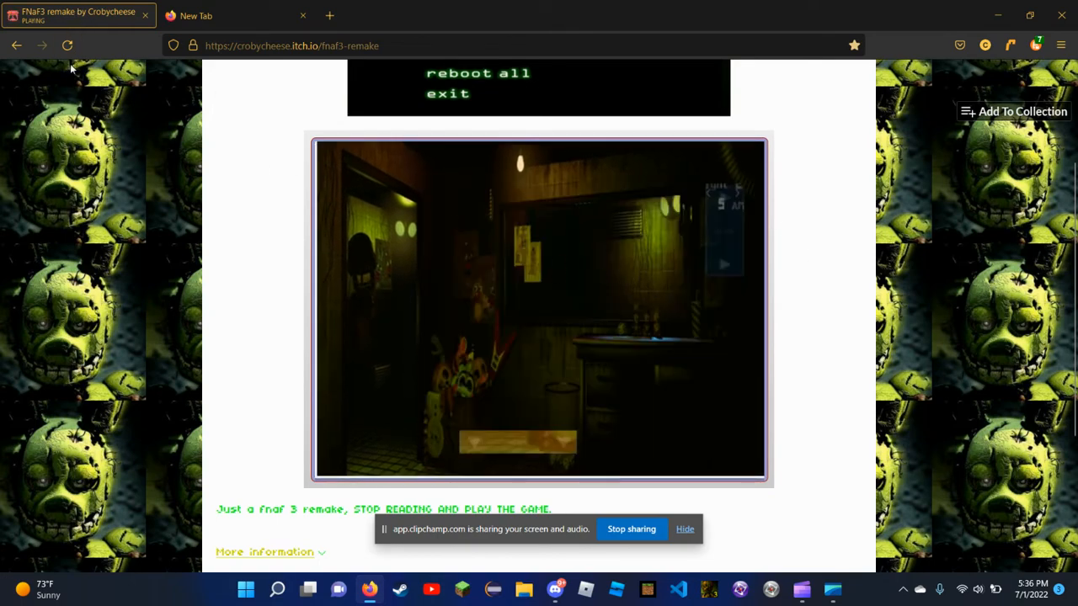
mouse_move(501, 438)
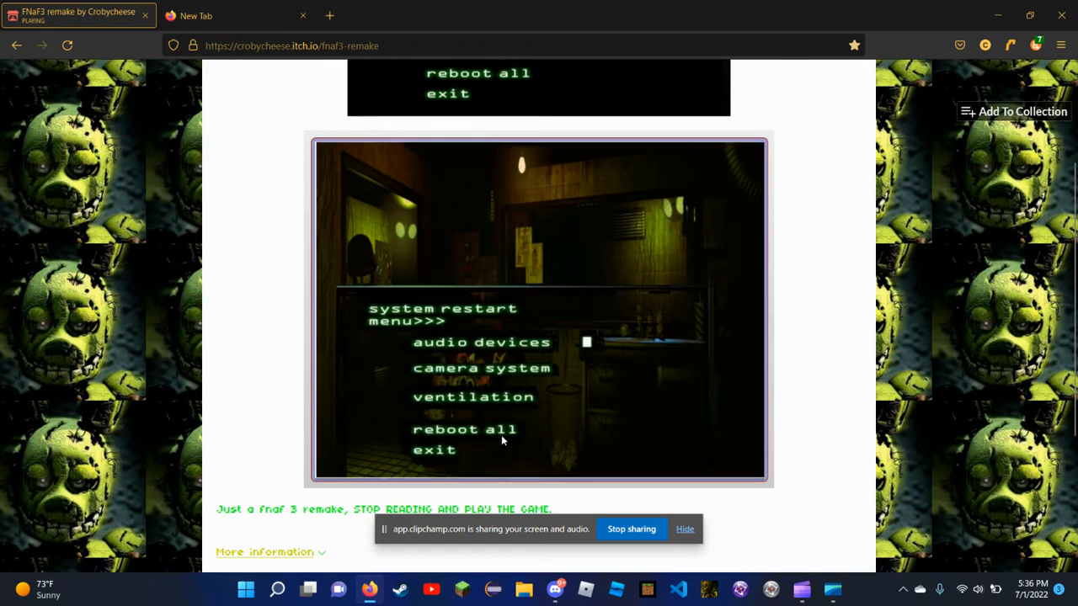
click(460, 451)
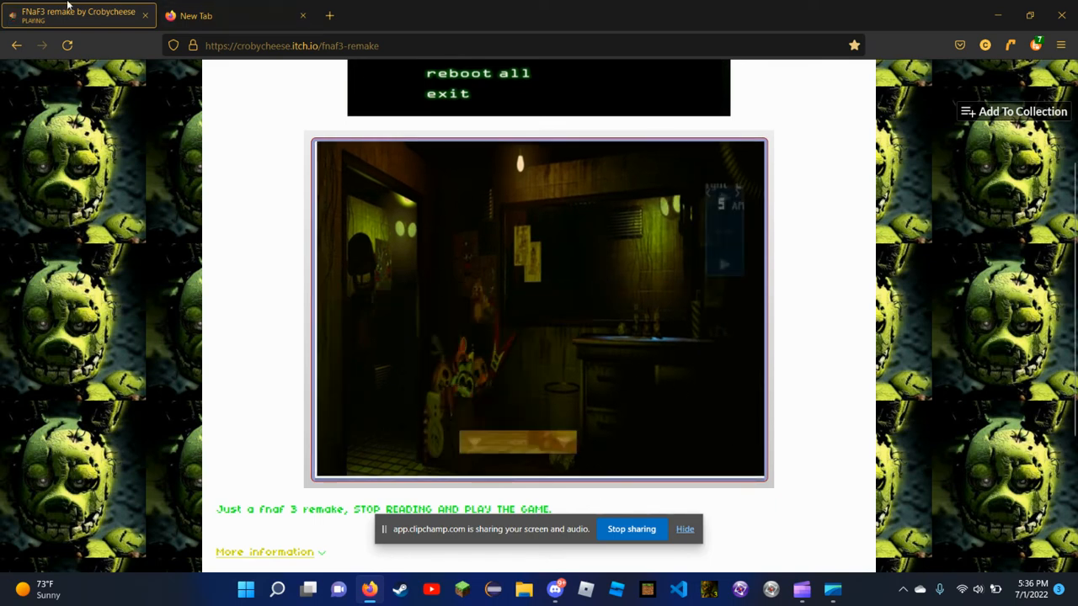
click(66, 45)
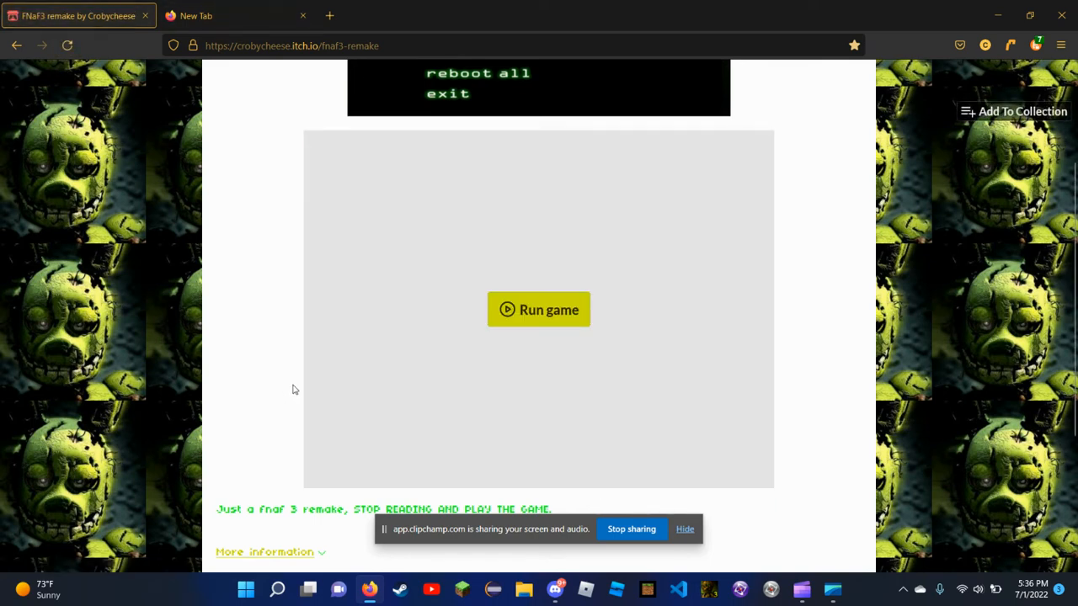
scroll(294, 388, down, 1)
mouse_move(281, 597)
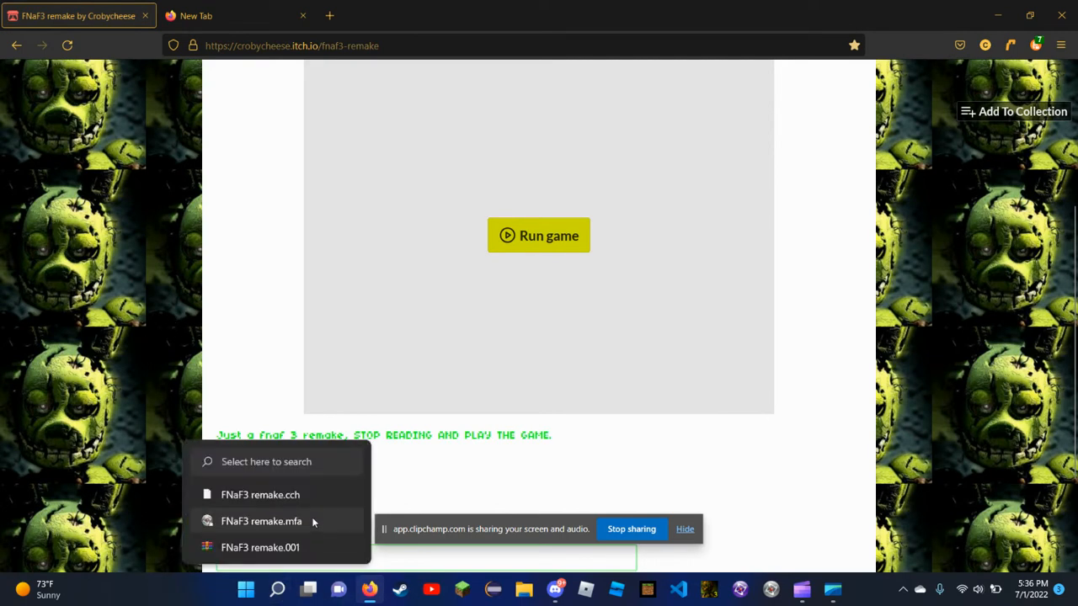
Open the clickteam.com website in the empty browser tab
click(224, 10)
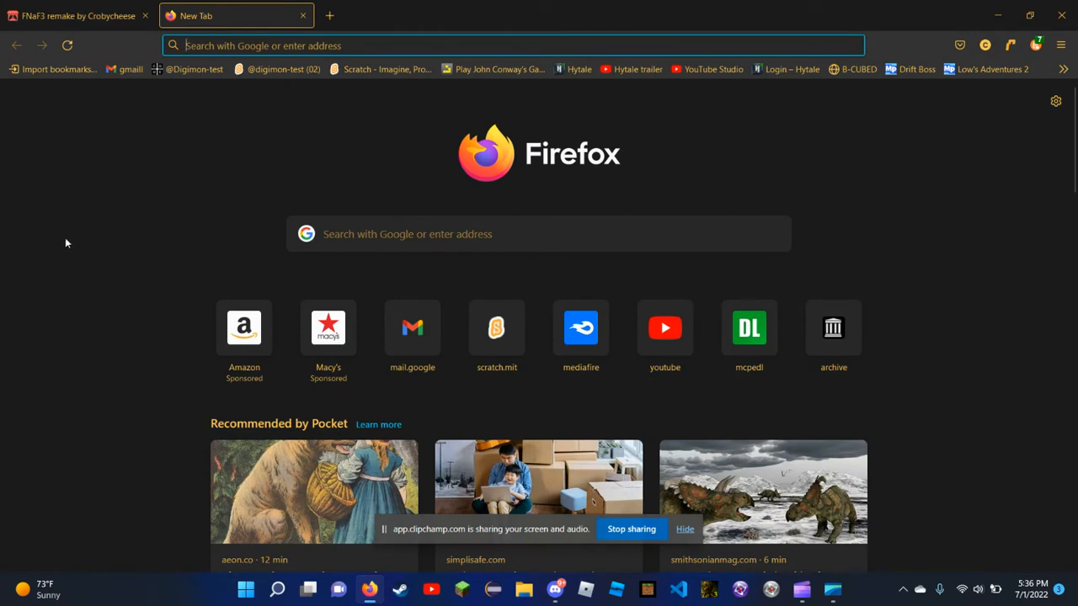
text(cl)
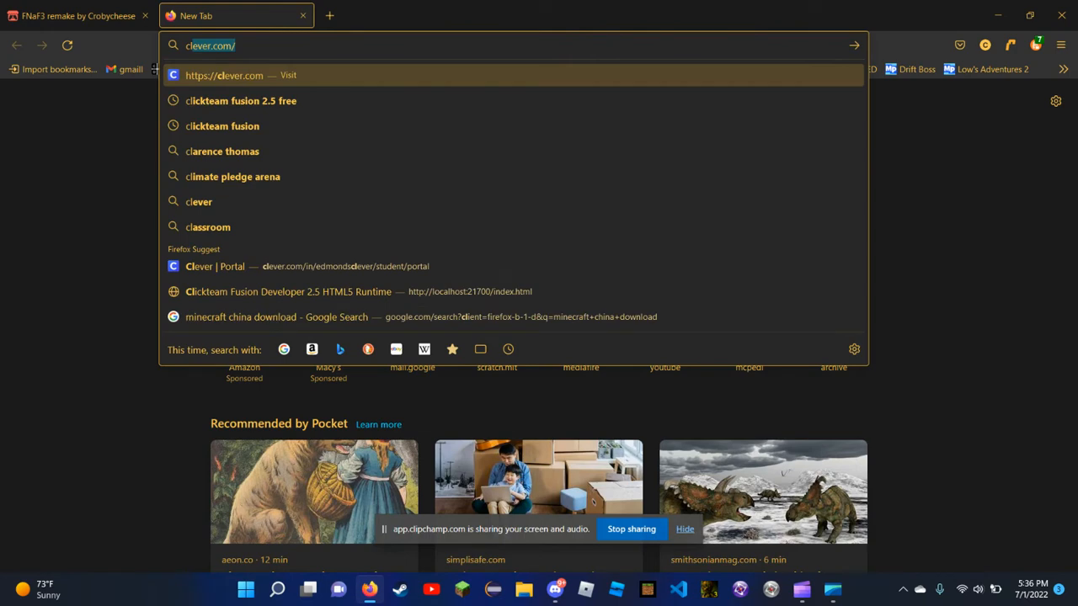
text(i)
key(Return)
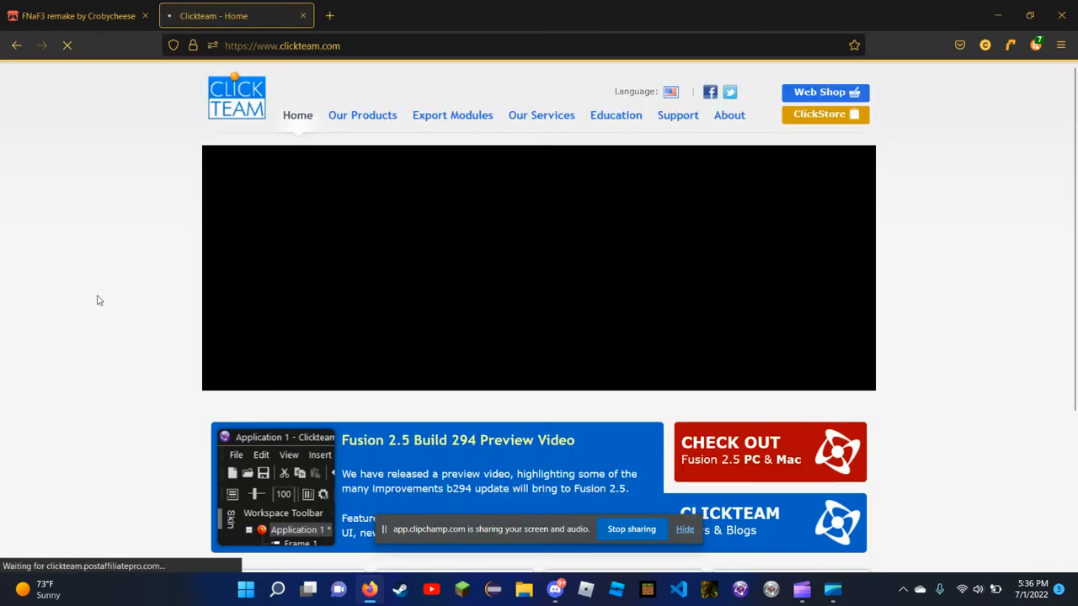
Open the Clickteam Fusion 2.5 Free Edition page from the Clickteam home page
scroll(387, 296, down, 2)
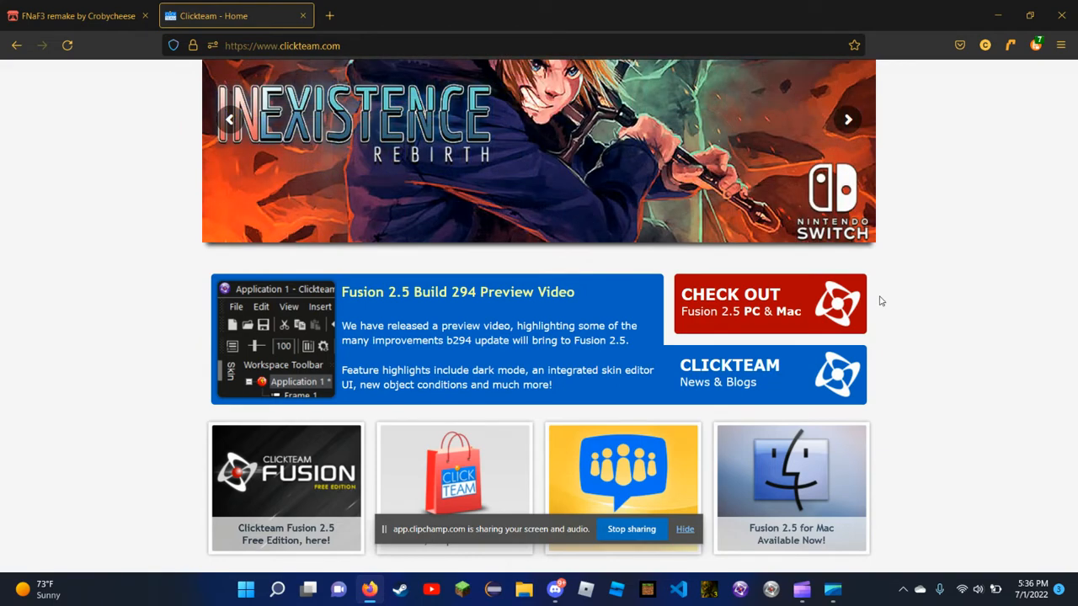
scroll(681, 345, down, 2)
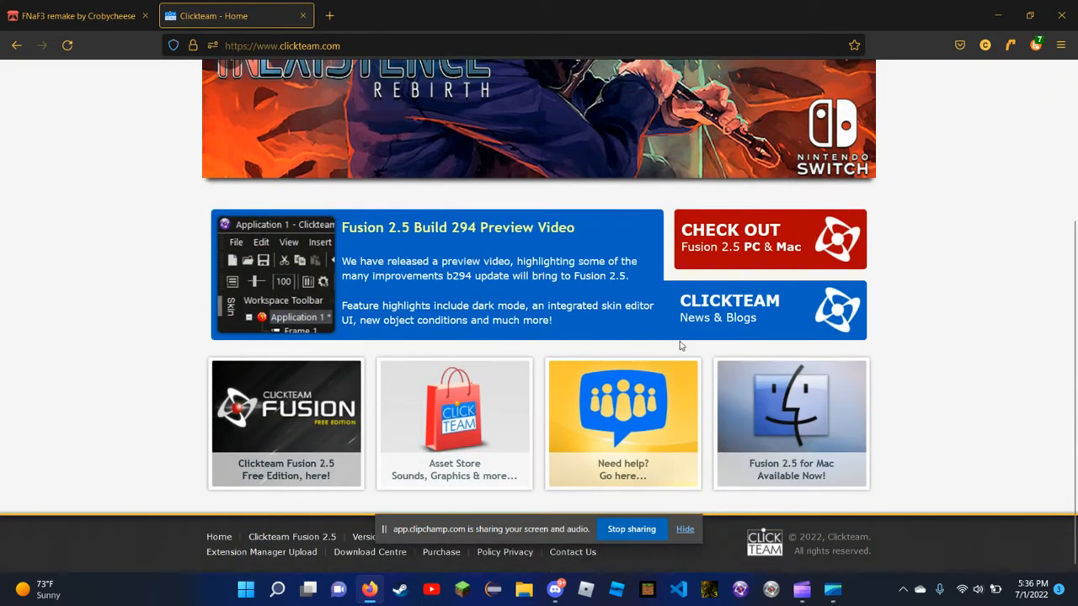
click(258, 411)
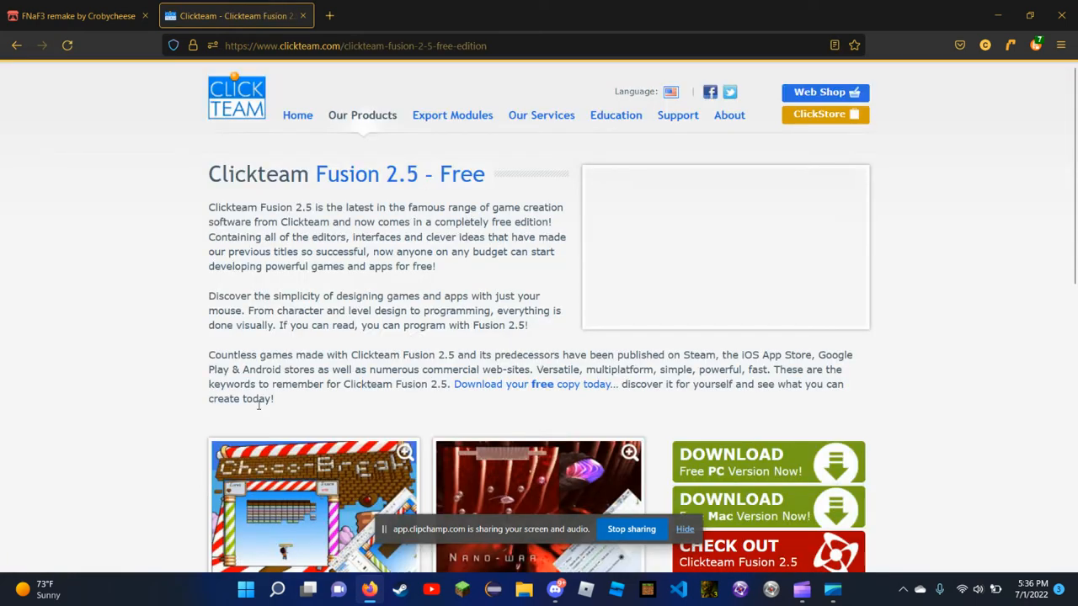
Examine the Free Edition's listed benefits, especially HTML5 game creation, and its minimum system requirements
mouse_move(373, 118)
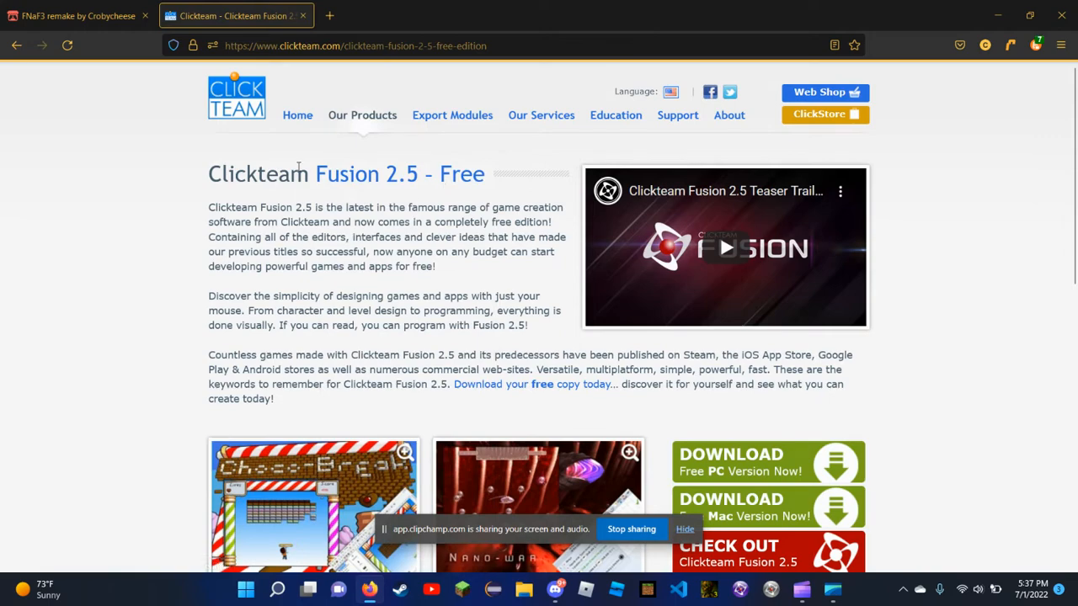
scroll(299, 166, down, 8)
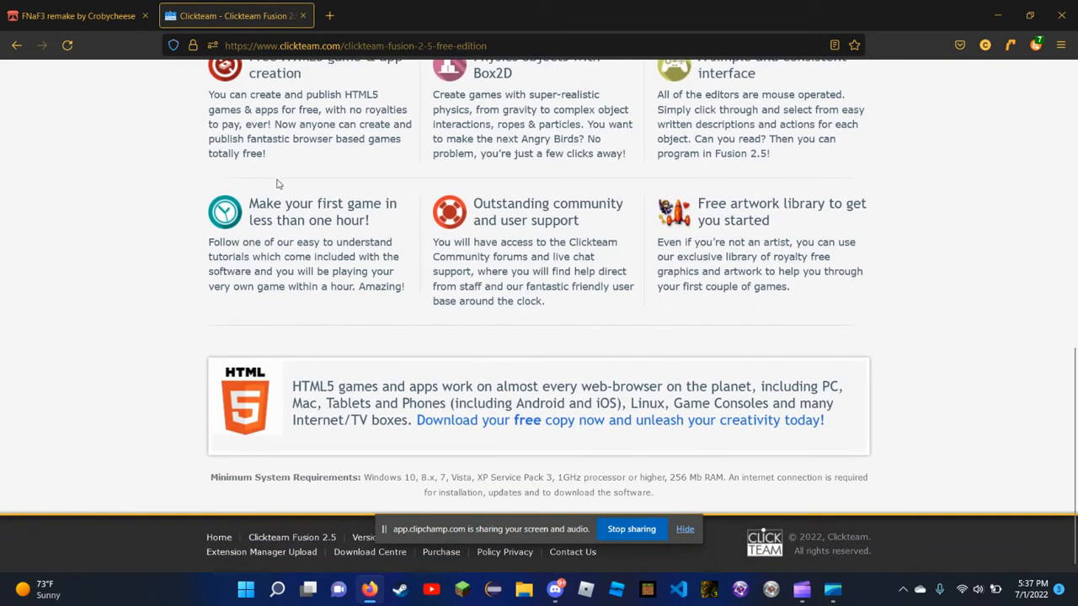
scroll(277, 183, up, 1)
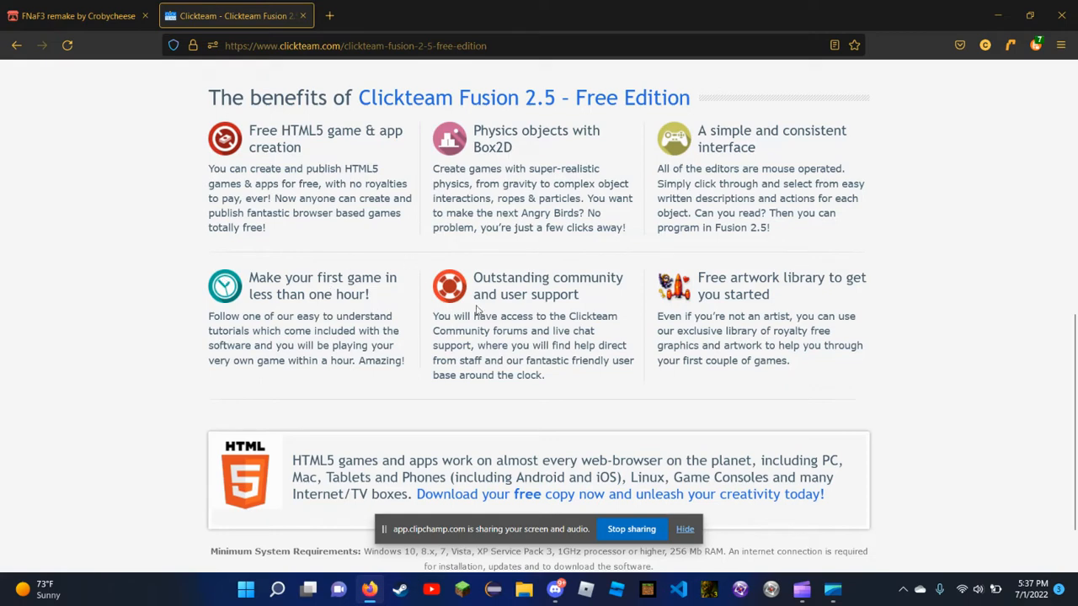
scroll(576, 313, down, 2)
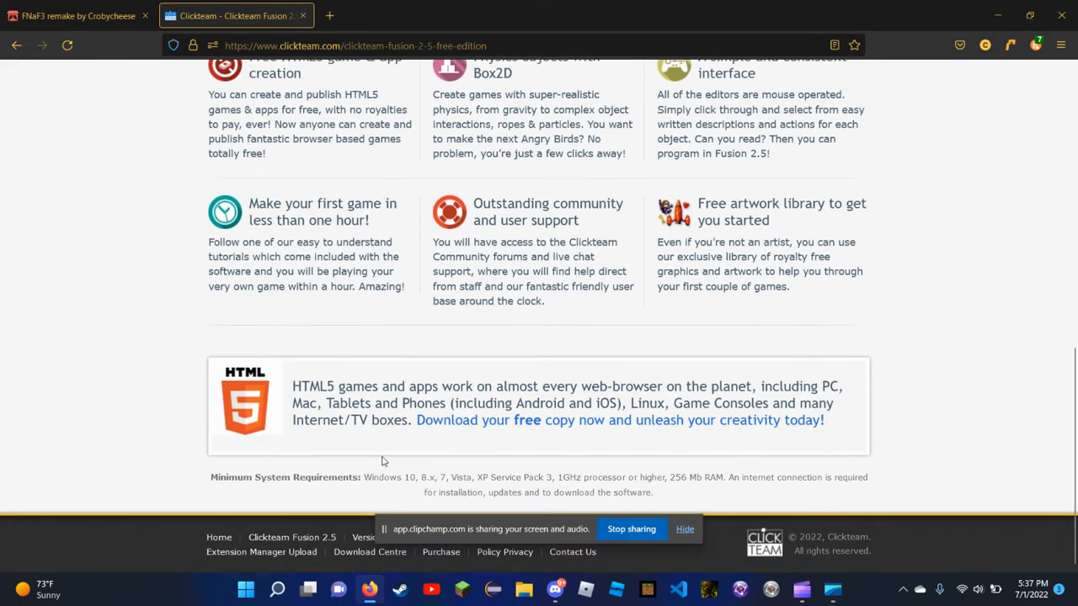
scroll(490, 366, up, 3)
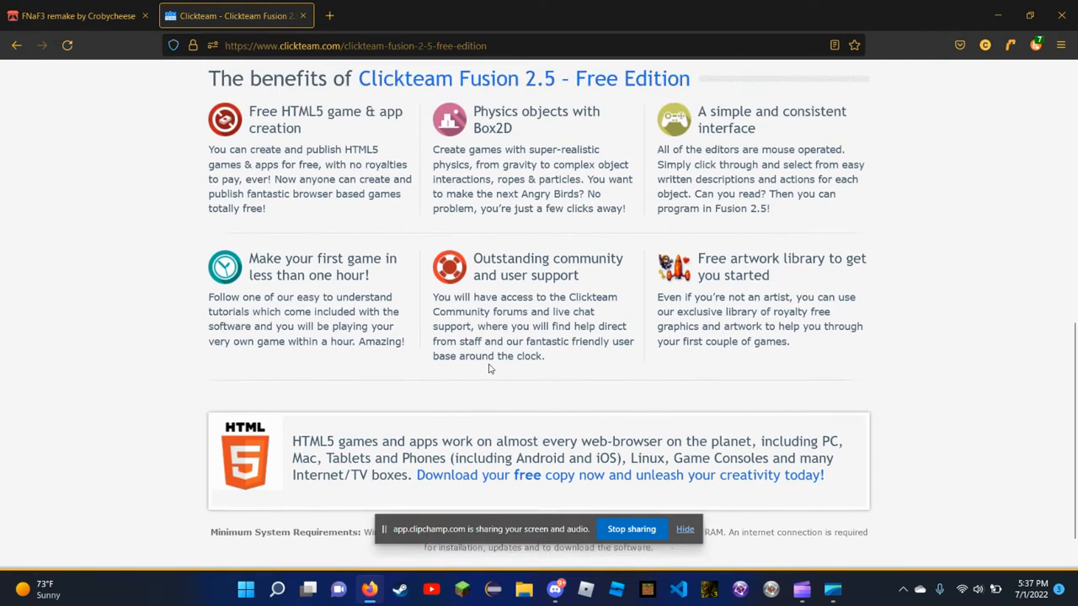
scroll(489, 364, up, 2)
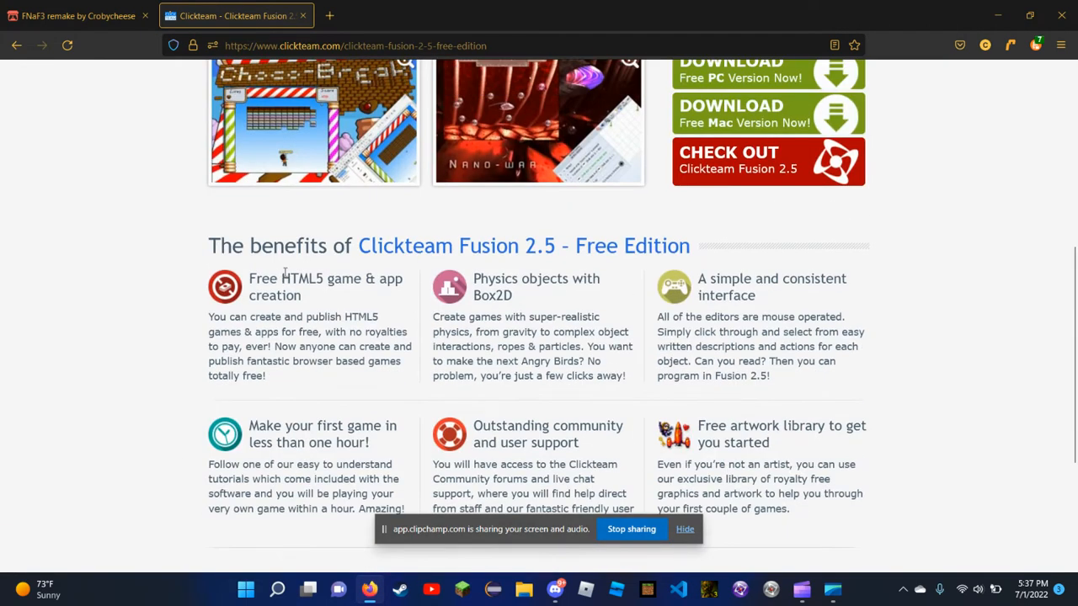
drag(282, 279, 324, 283)
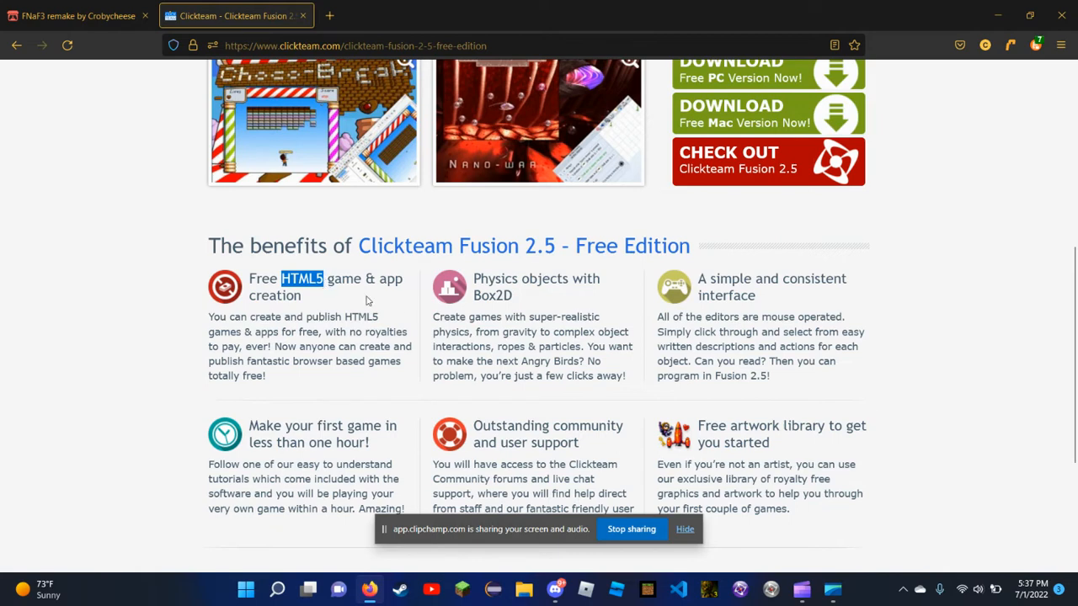
click(979, 337)
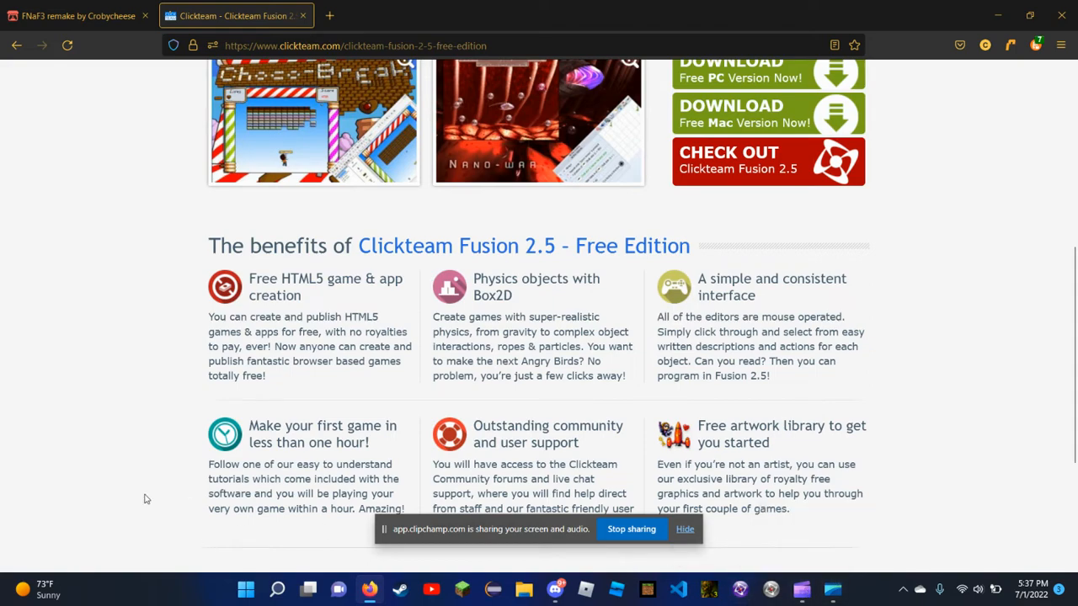
scroll(145, 497, up, 5)
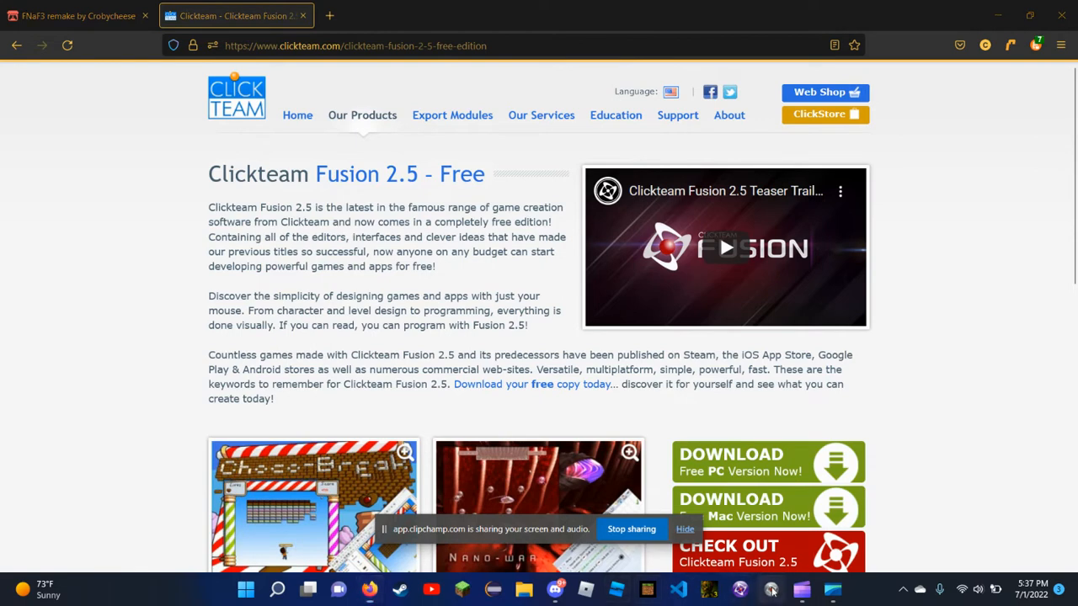
Switch to Clickteam Fusion 2.5, create a new application and open its first frame in the frame editor
click(771, 590)
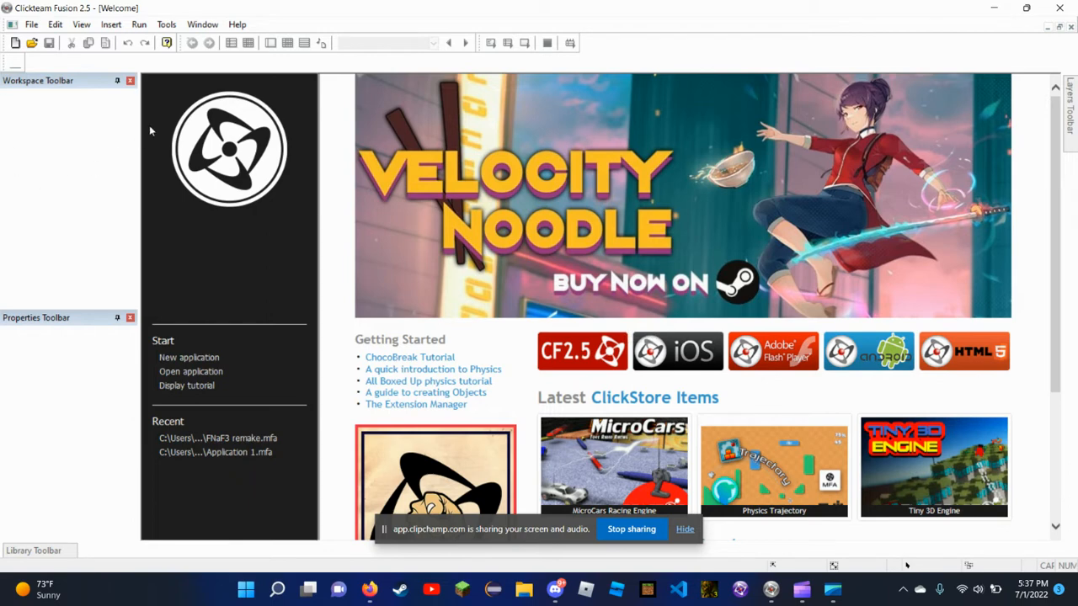
click(189, 357)
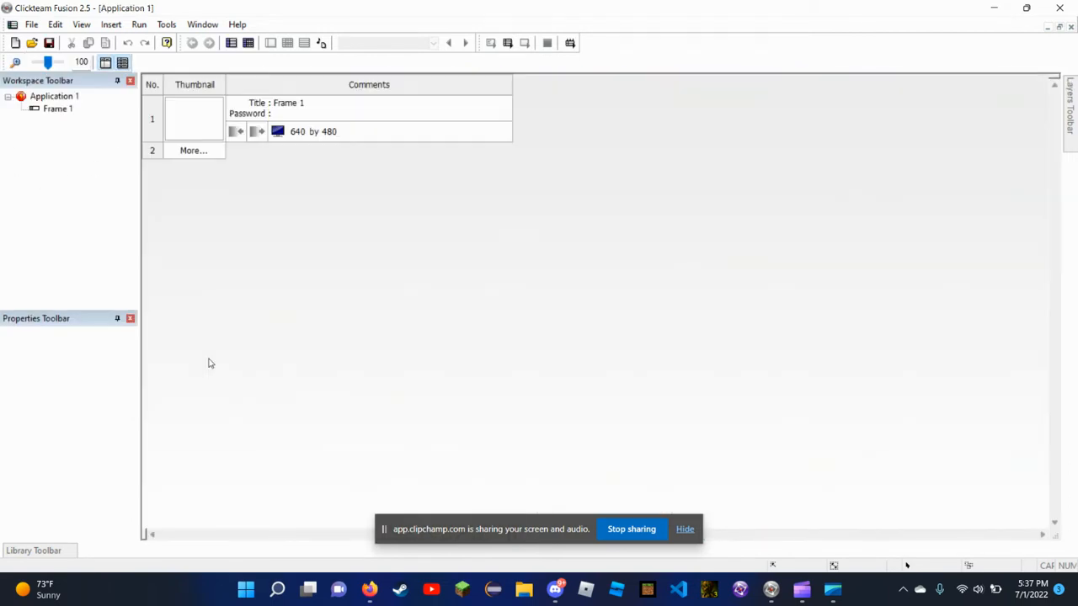
double_click(180, 117)
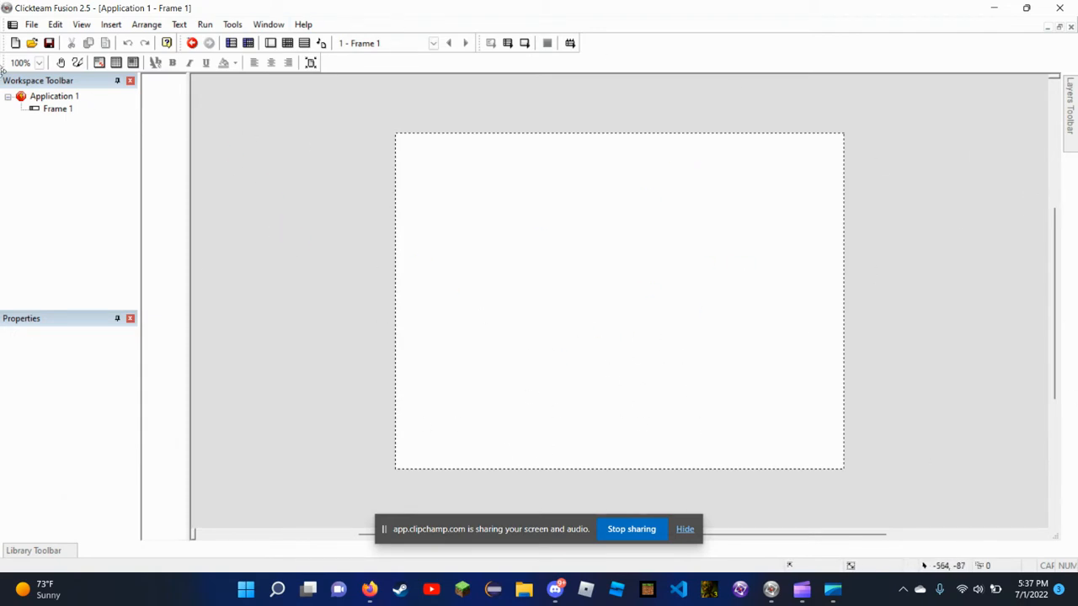
Rename Frame 1 as MainMenu
click(38, 111)
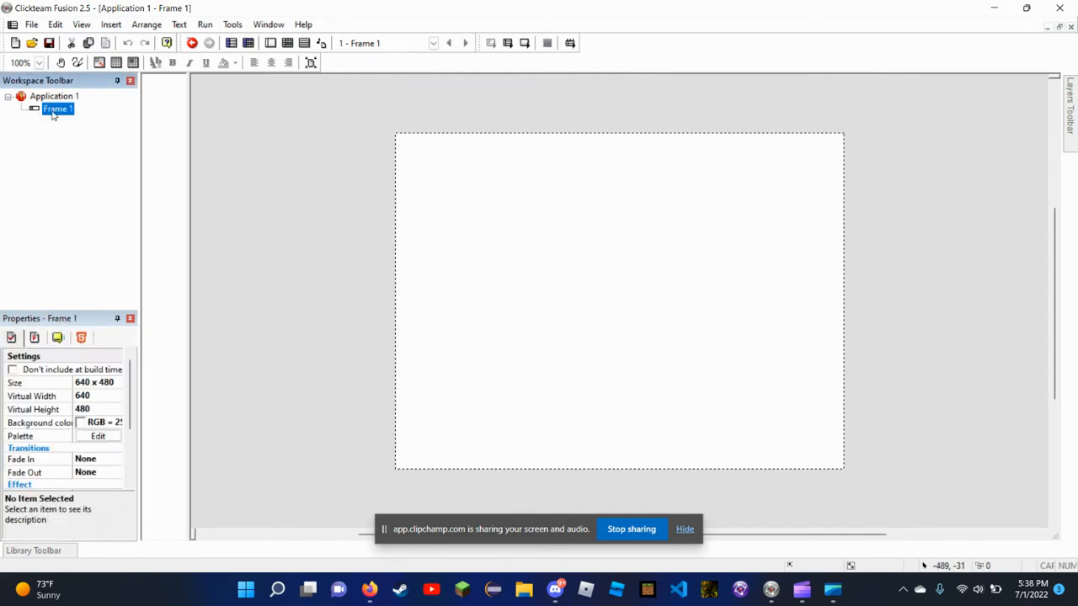
right_click(53, 115)
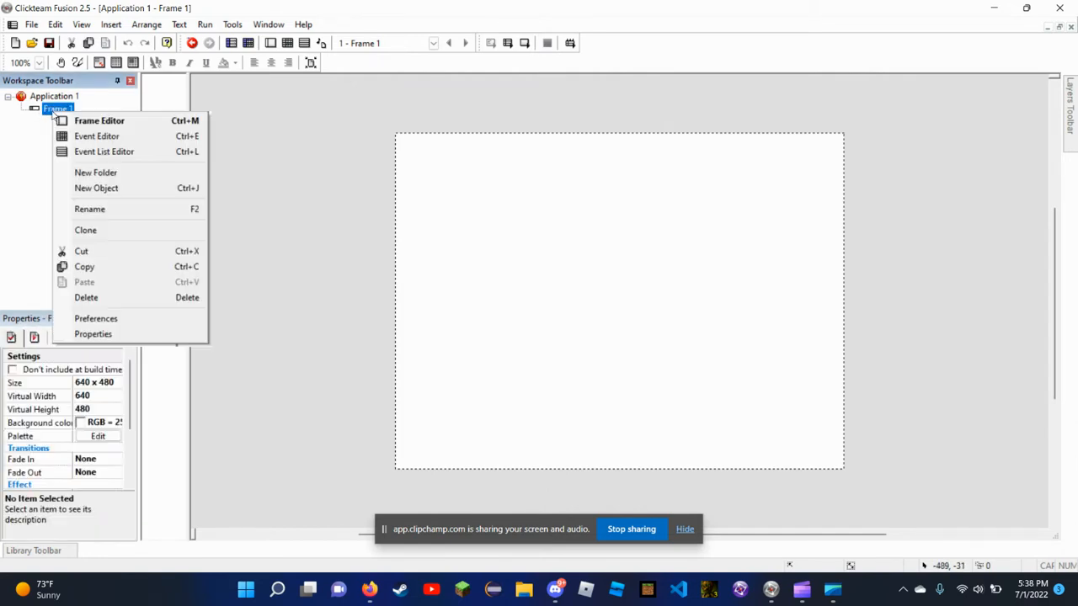
click(162, 210)
key(BackSpace)
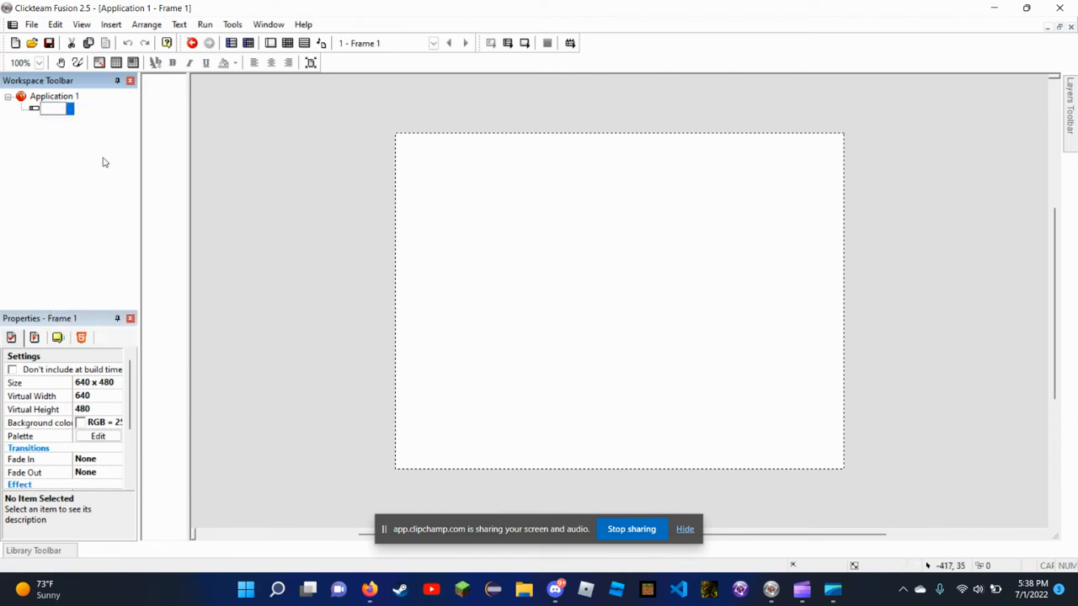
text(FNaF)
key(BackSpace)
key(BackSpace)
key(BackSpace)
key(BackSpace)
text(MainMenu)
key(Return)
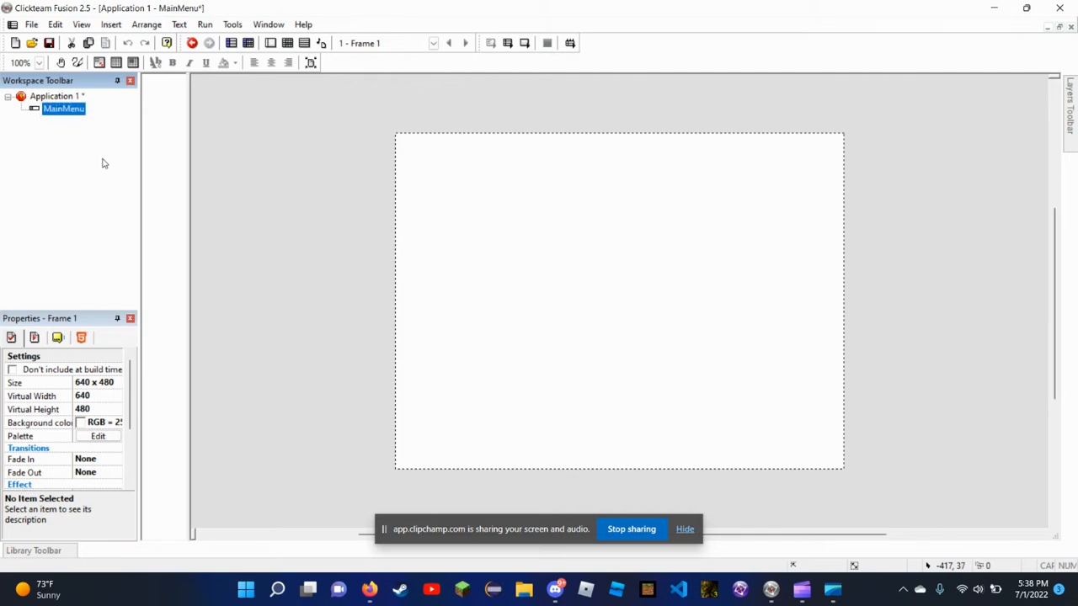
Rename Application 1 as FNaf fan game
click(55, 98)
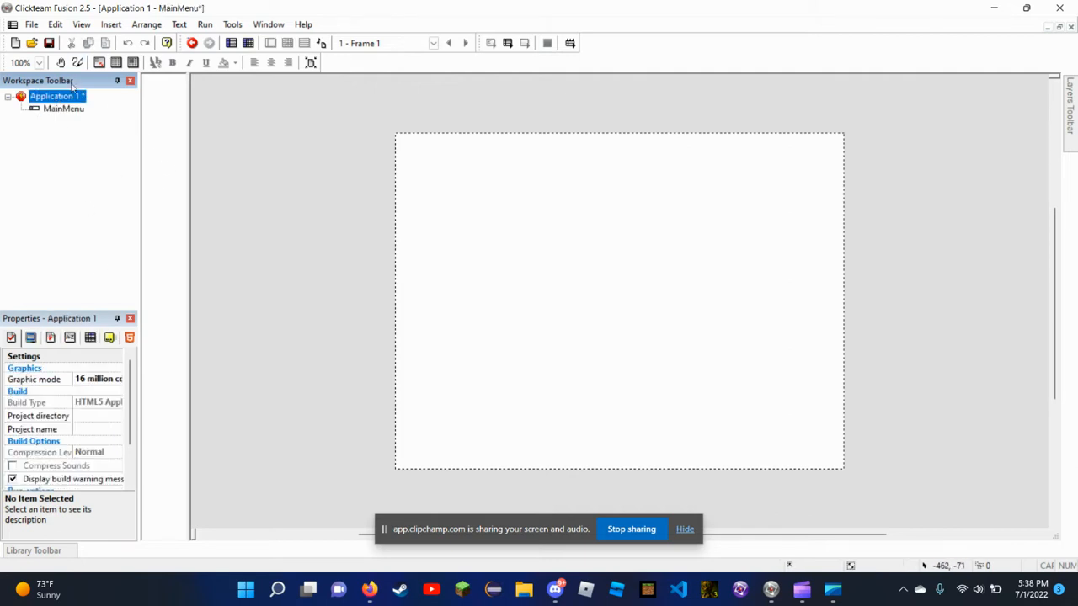
right_click(76, 104)
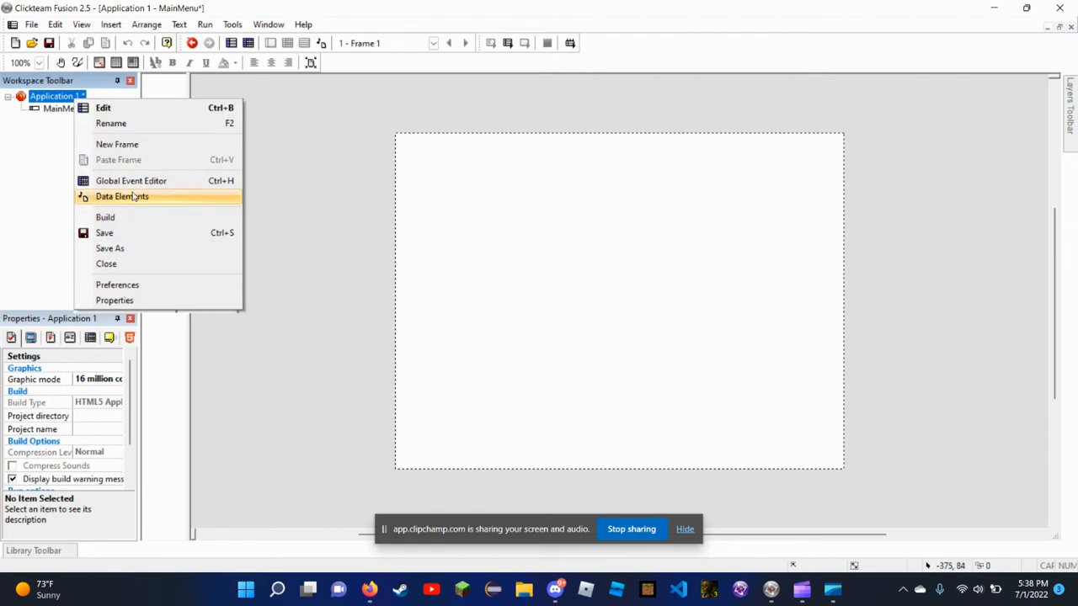
click(5, 166)
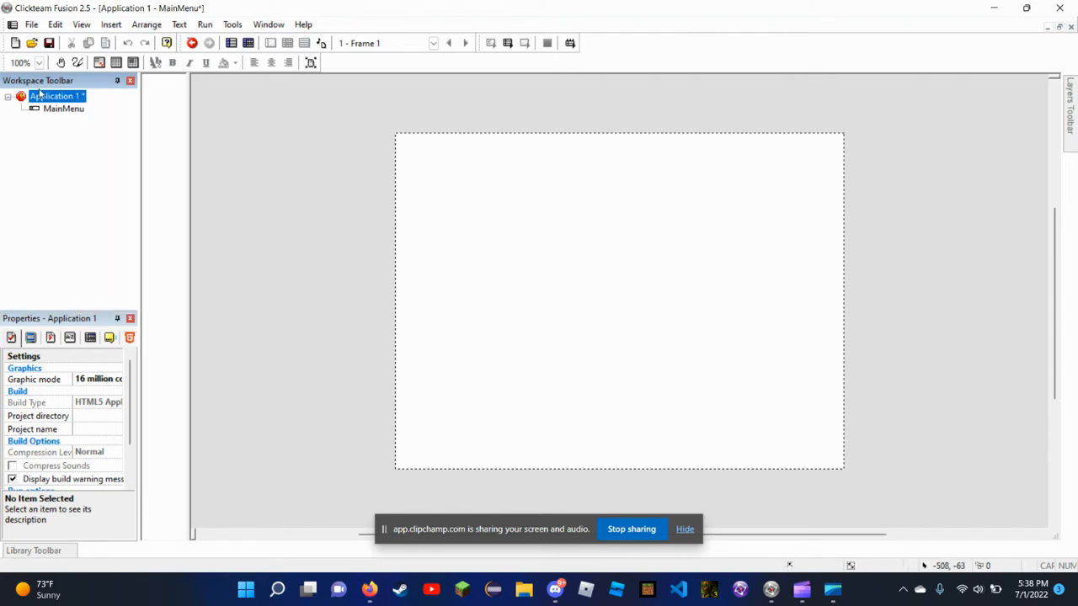
click(40, 95)
key(BackSpace)
text(FNaf fan ga)
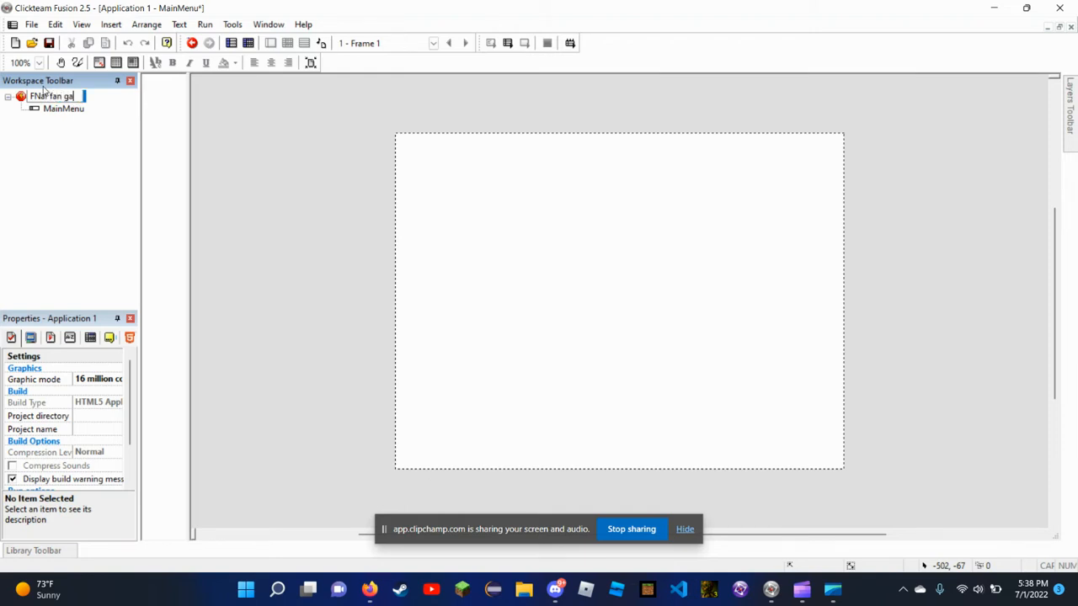
text(me)
key(Return)
click(584, 271)
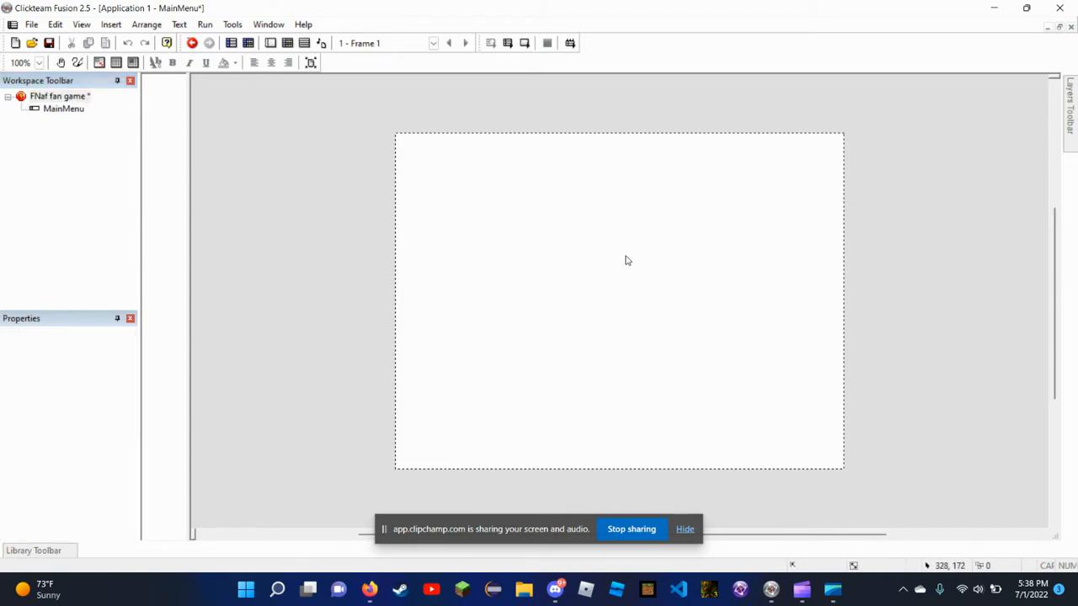
Switch to Firefox and run a Google image search for "Fnaf fan game office" in a new tab
click(372, 589)
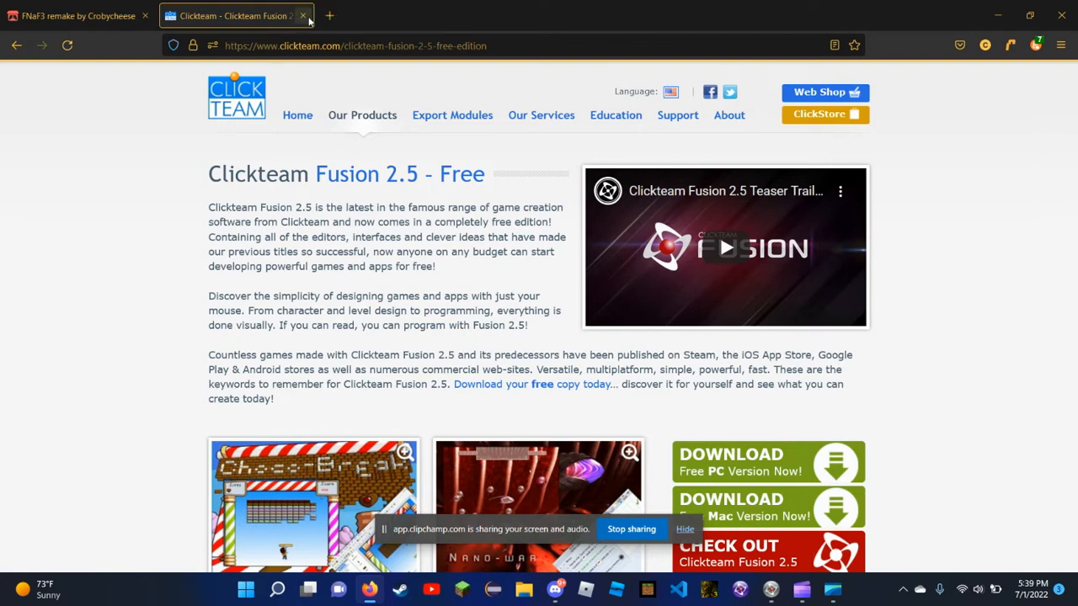
click(331, 10)
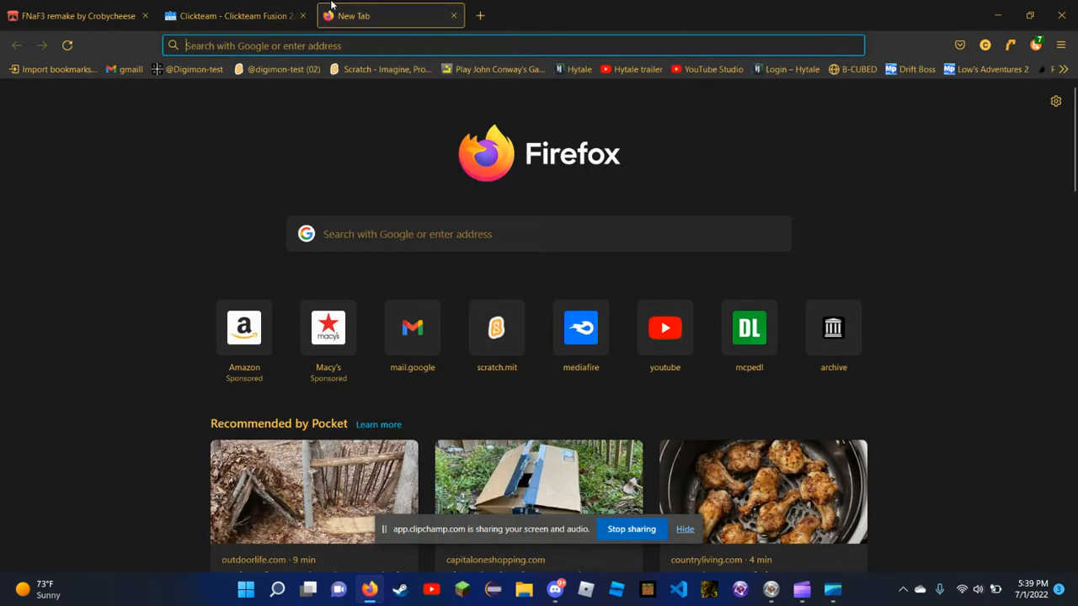
text(F)
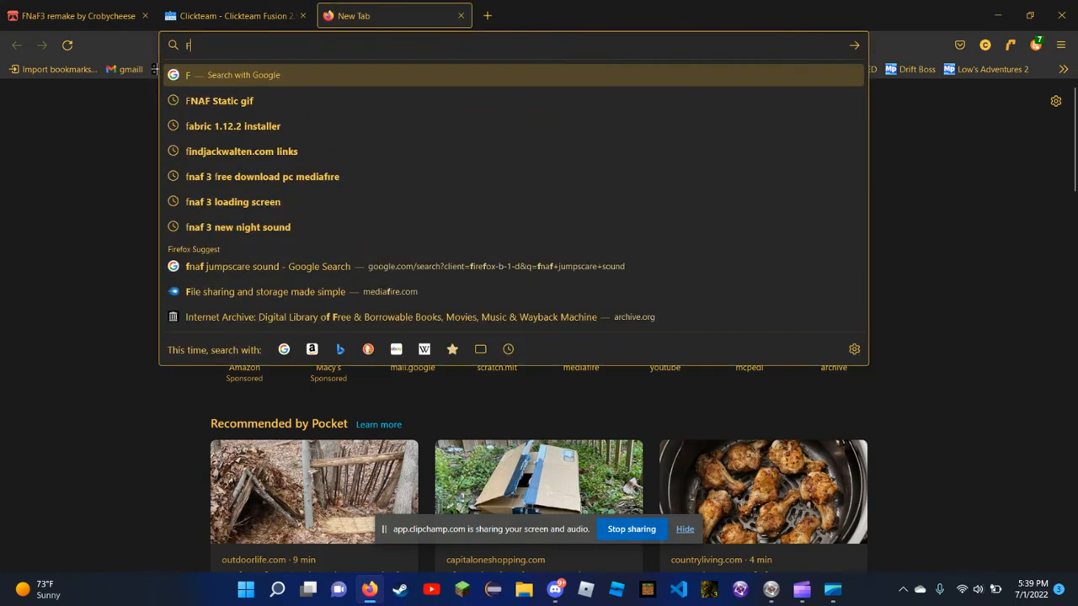
text(naf fa)
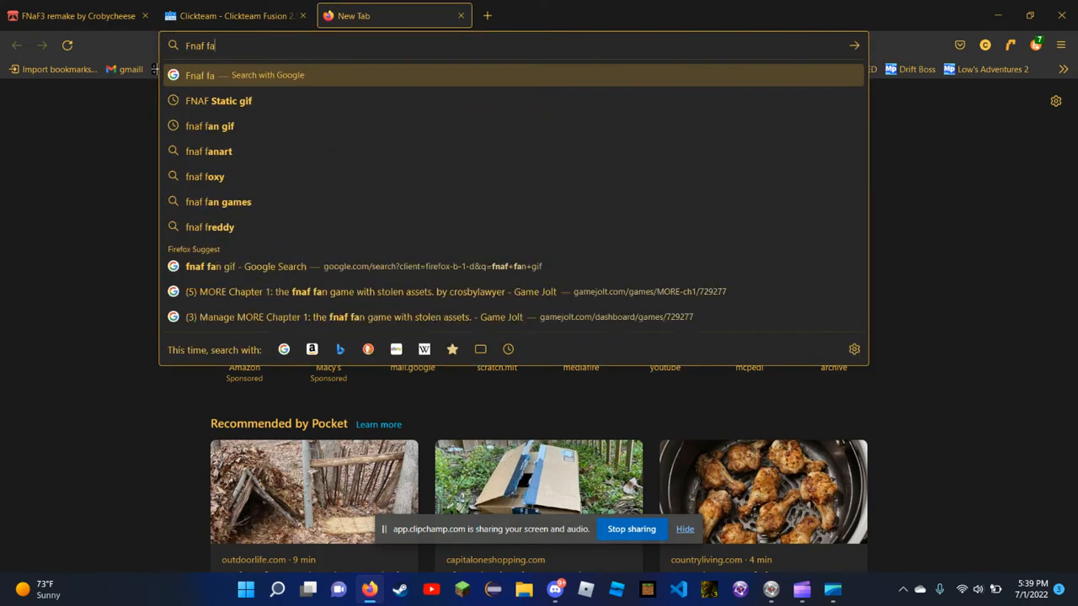
text(n game )
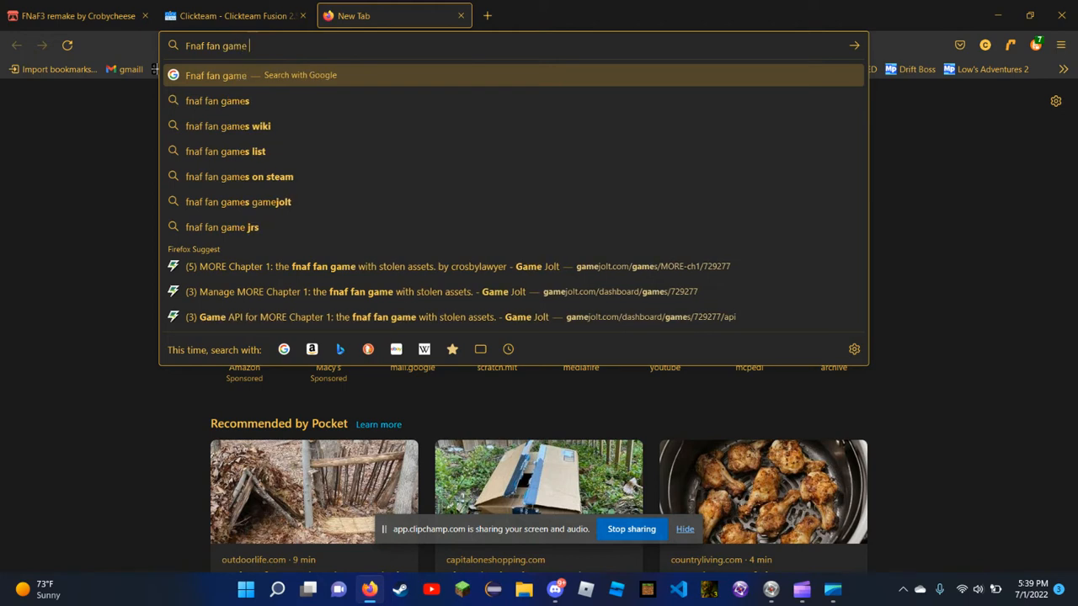
text(office)
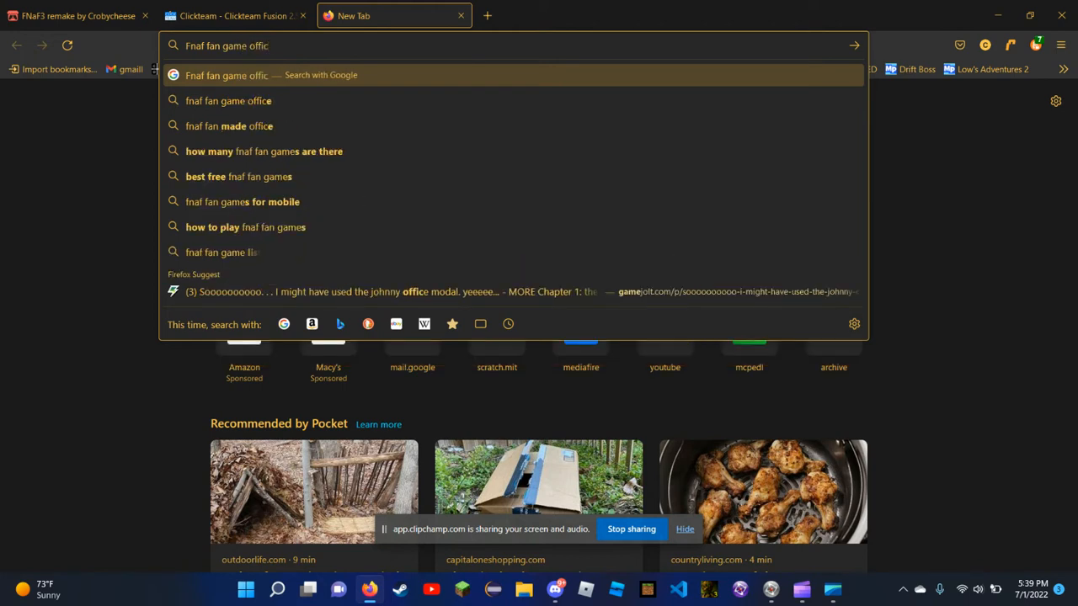
key(Return)
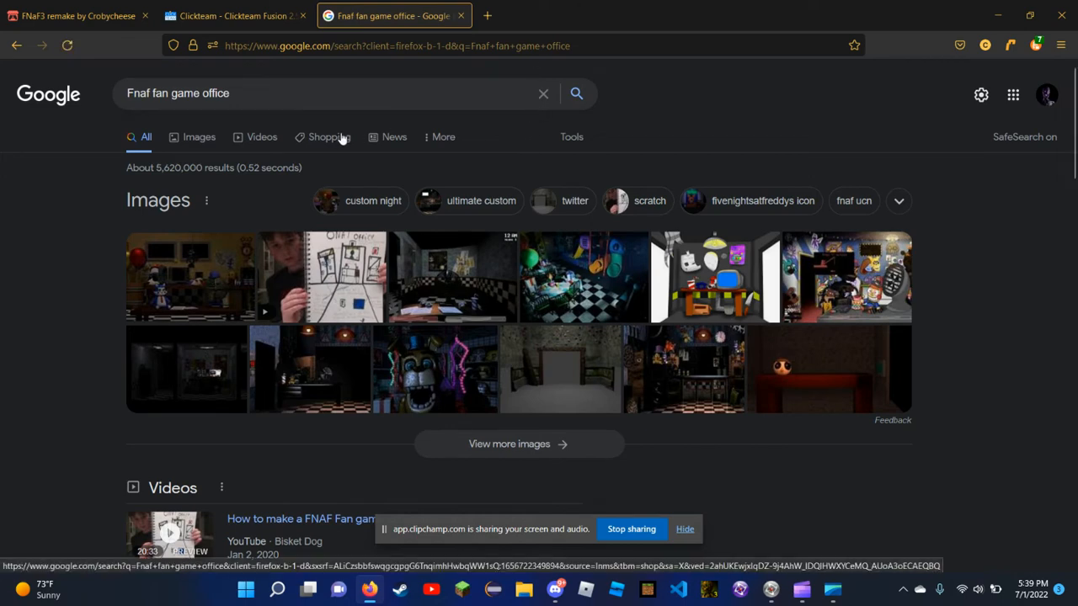
click(200, 137)
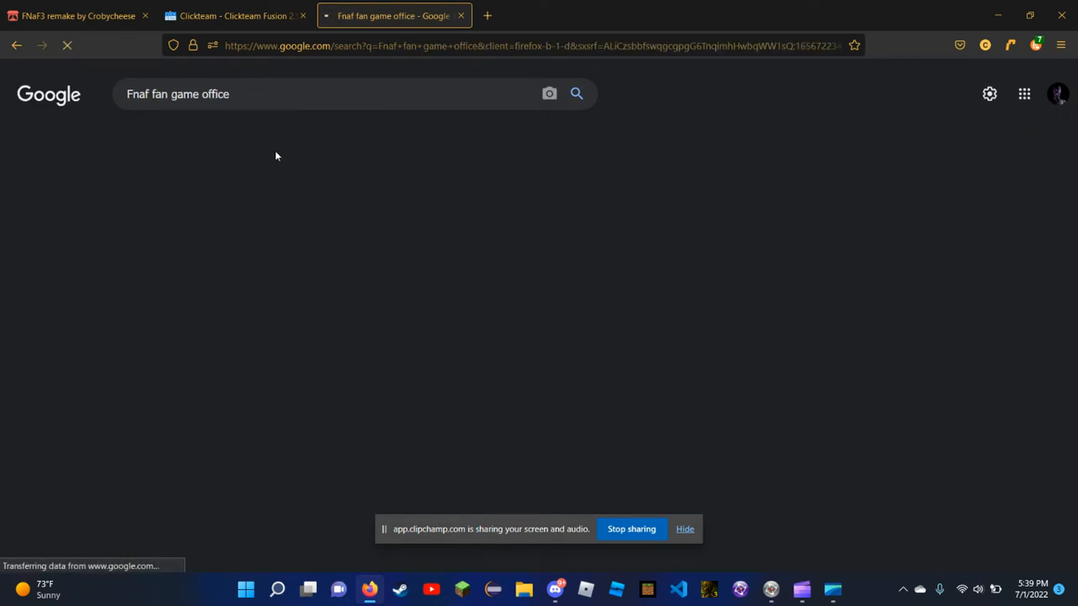
Browse the image results for office designs and preview the Animatronics: Breakdown for Android image
scroll(979, 306, down, 3)
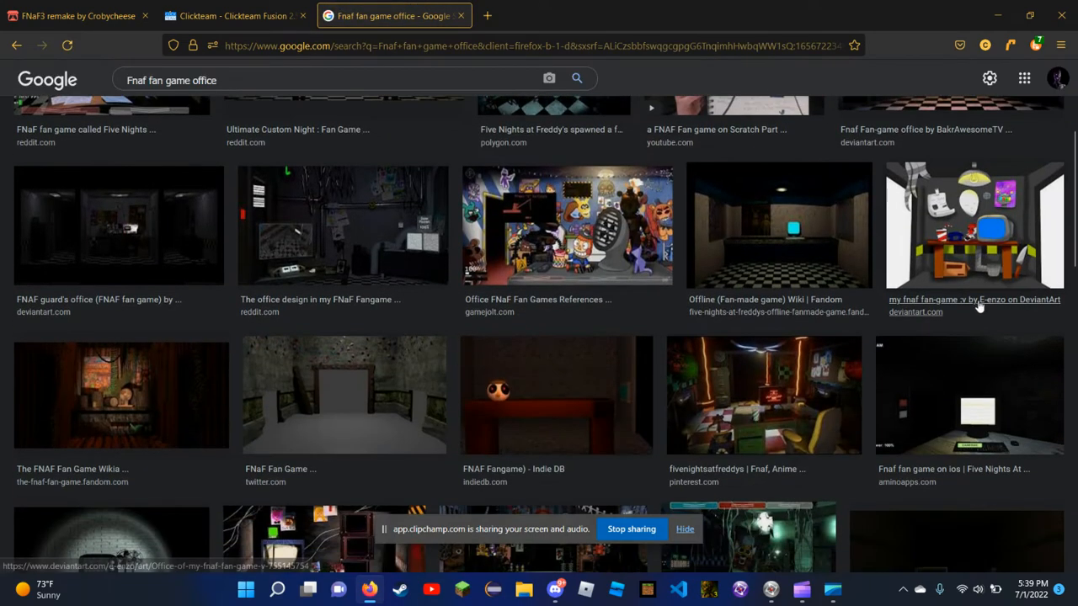
scroll(961, 291, down, 4)
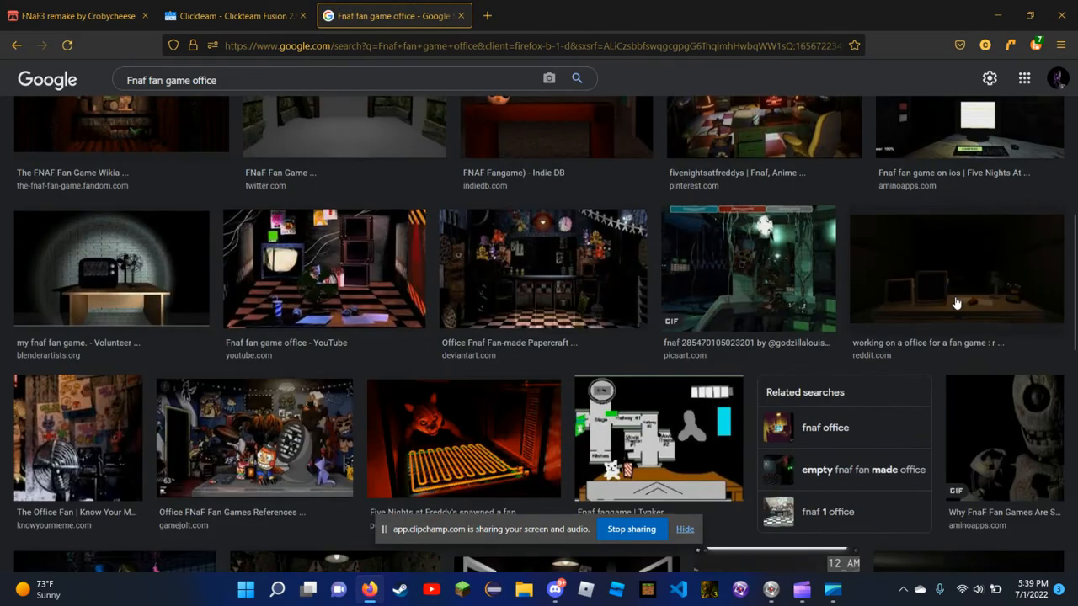
scroll(955, 304, down, 7)
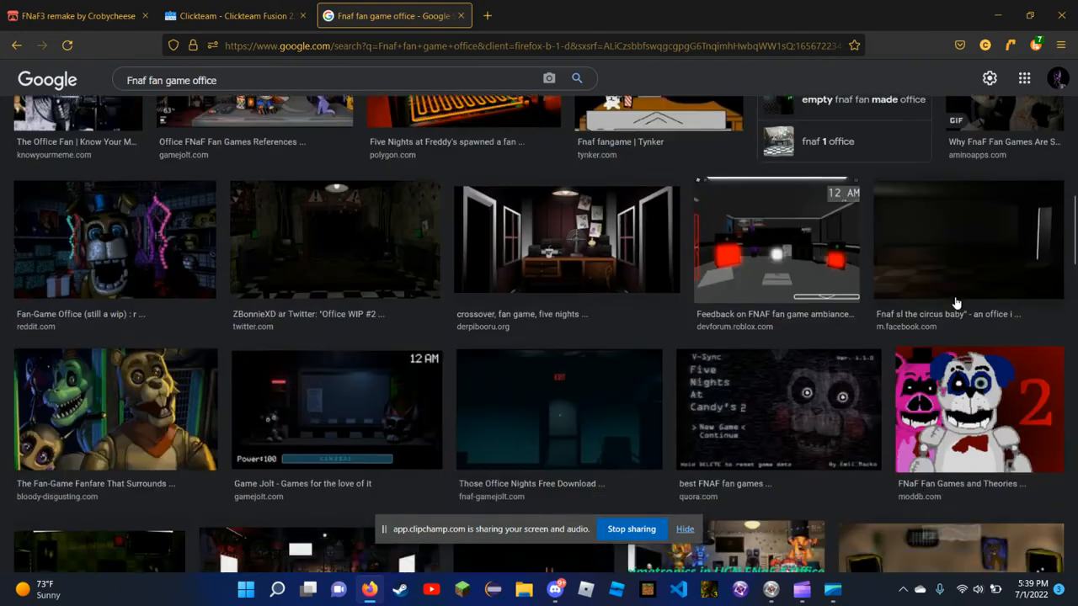
scroll(516, 415, down, 3)
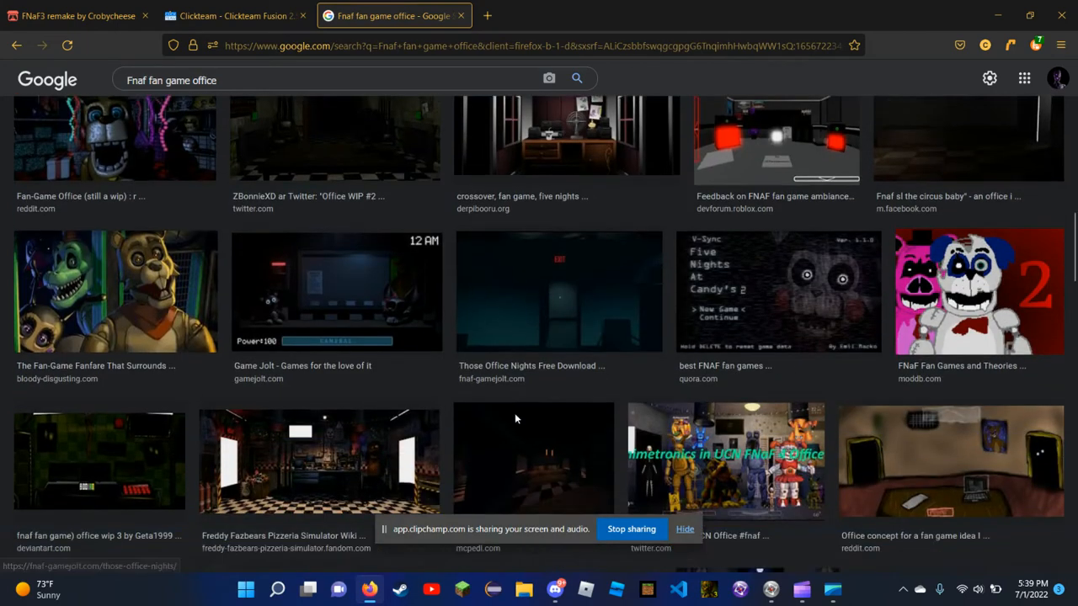
scroll(515, 418, down, 3)
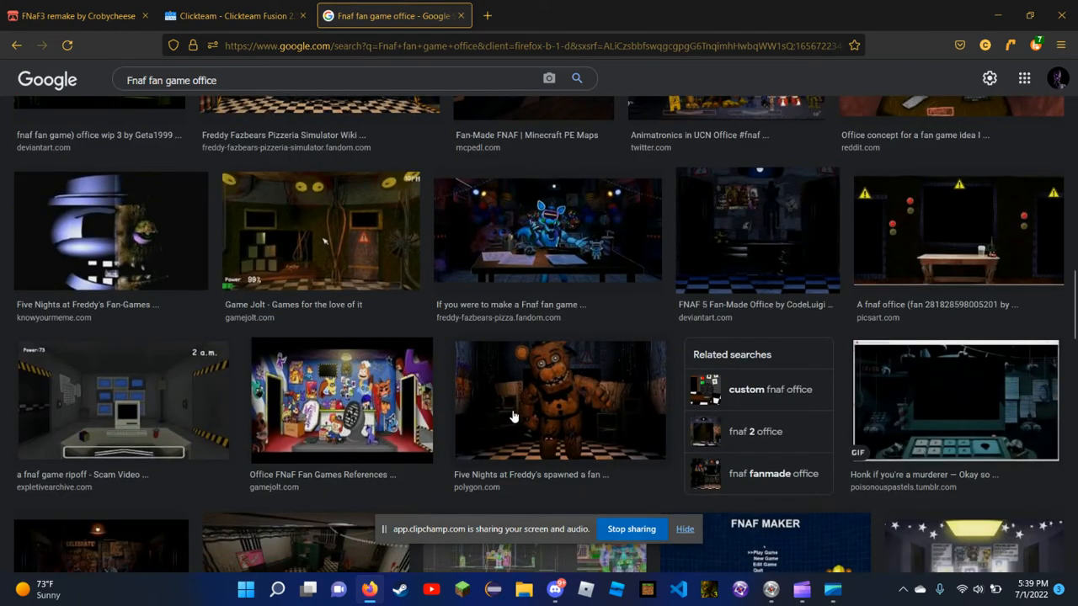
scroll(513, 416, down, 10)
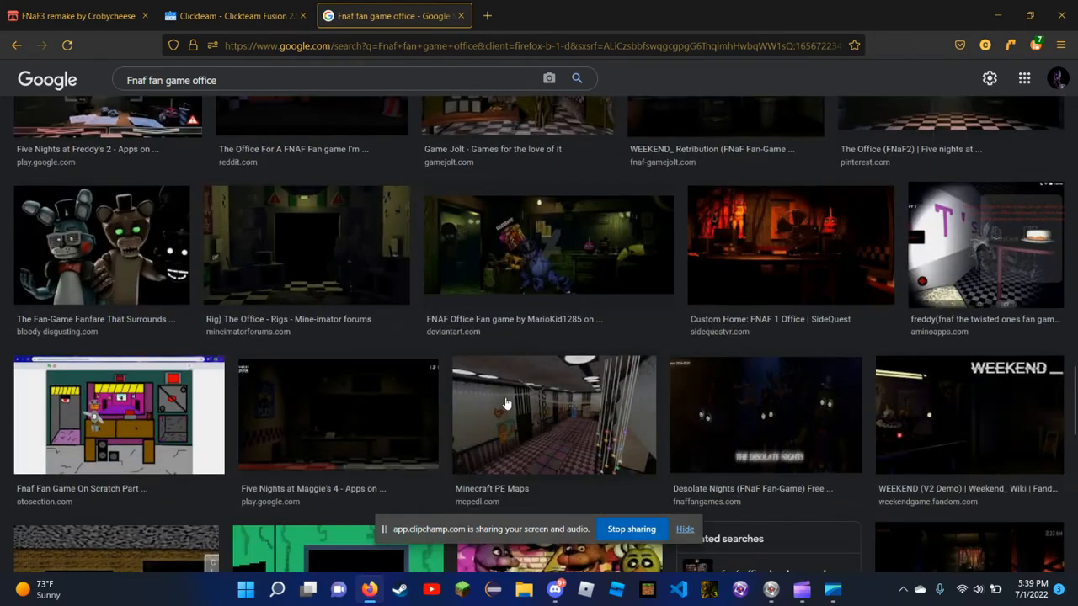
scroll(503, 401, up, 3)
scroll(444, 437, down, 2)
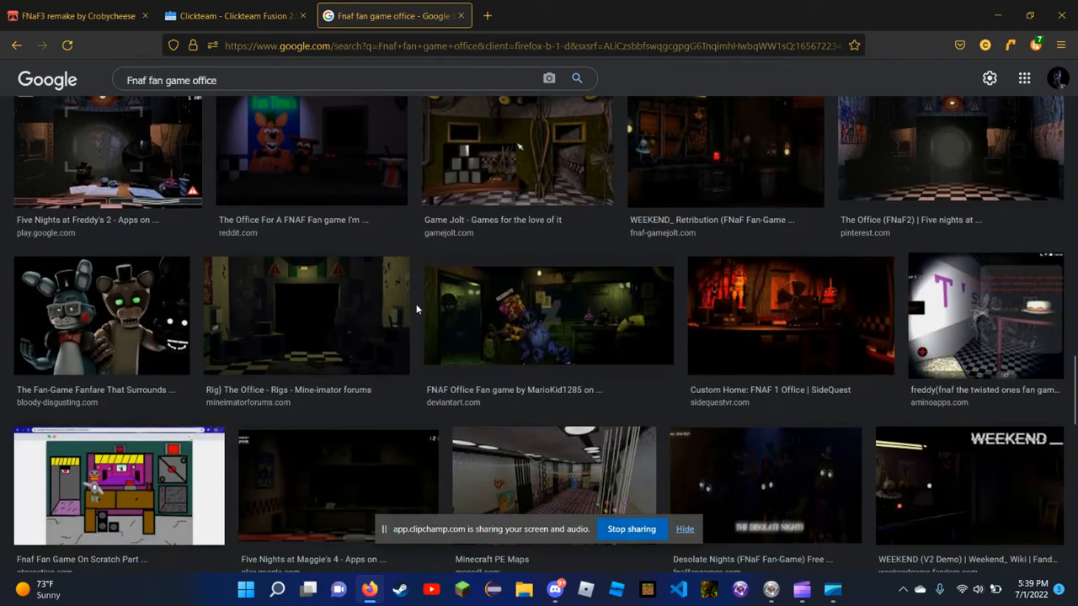
scroll(416, 309, down, 2)
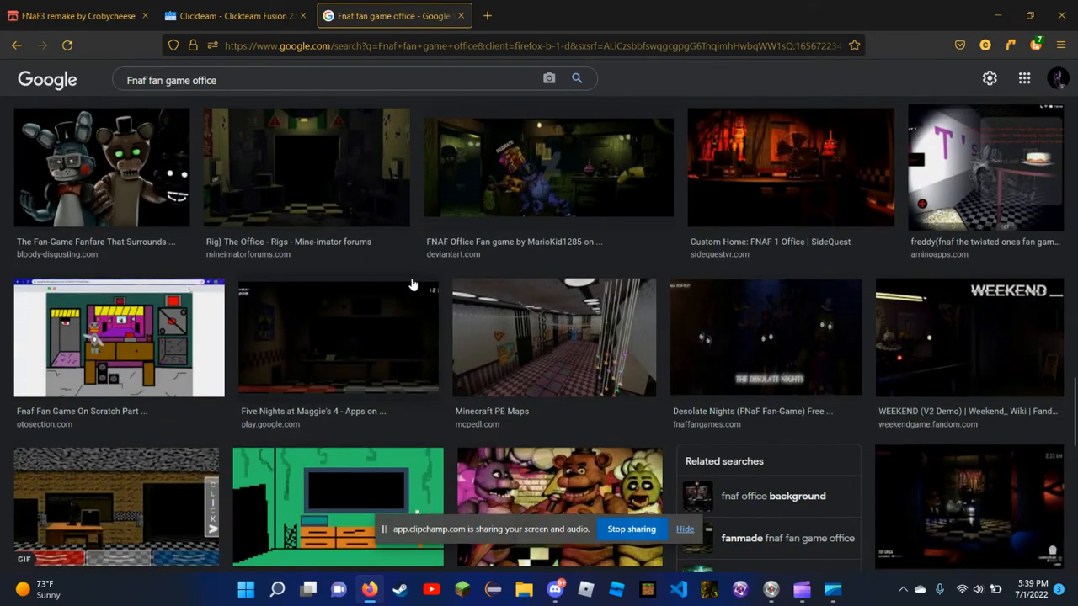
scroll(413, 285, down, 4)
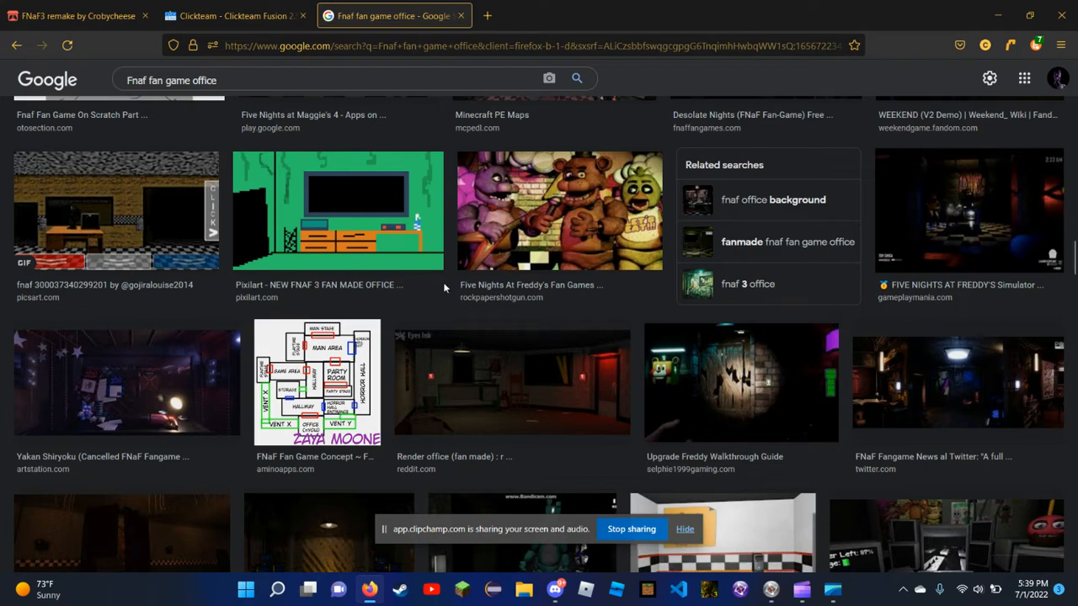
scroll(444, 287, down, 6)
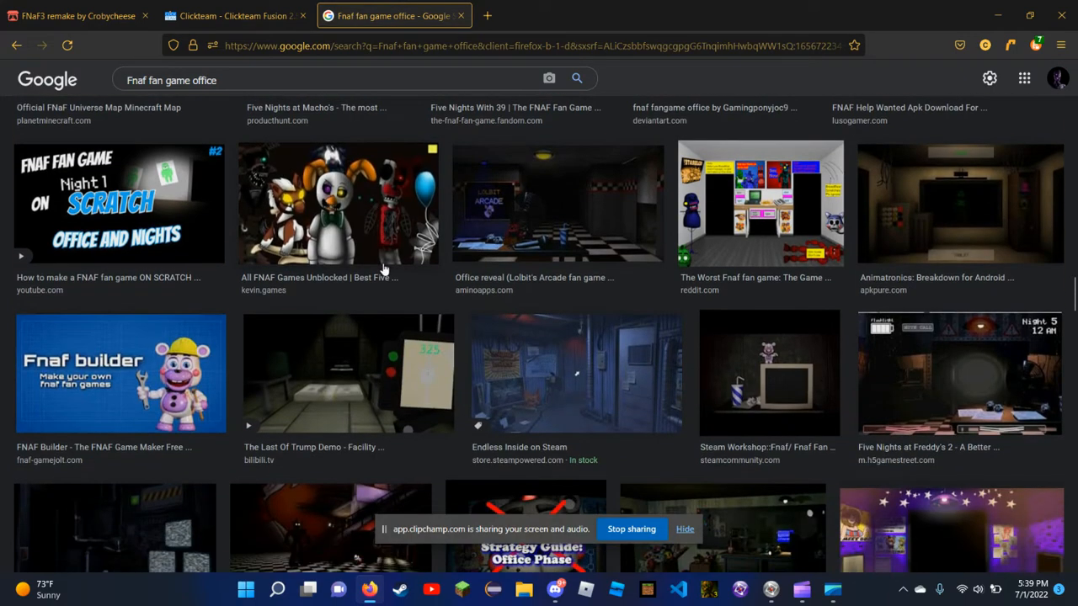
scroll(383, 267, down, 1)
scroll(717, 340, up, 1)
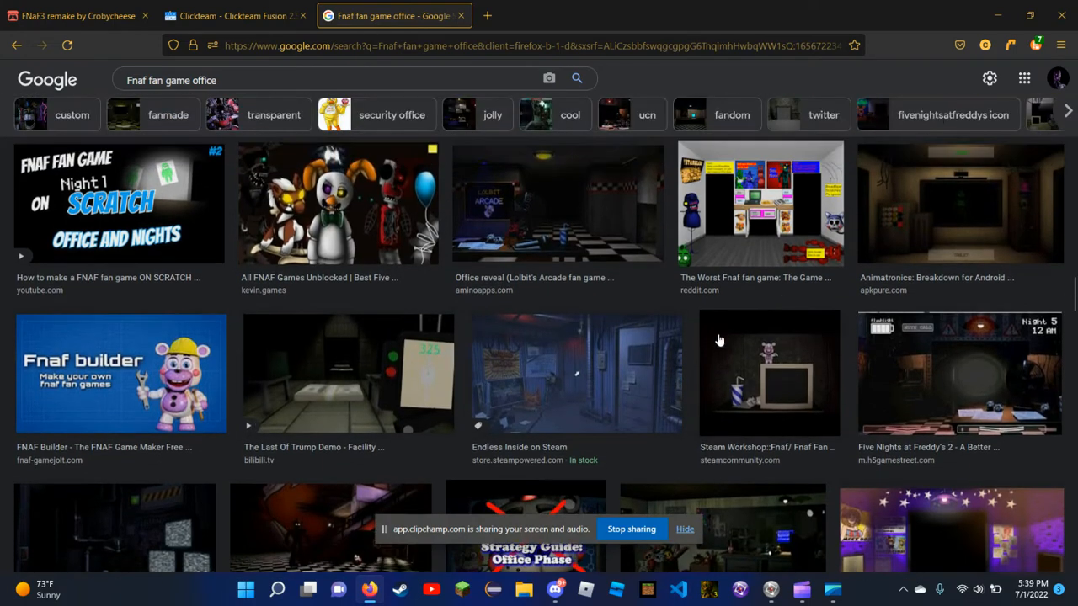
click(945, 201)
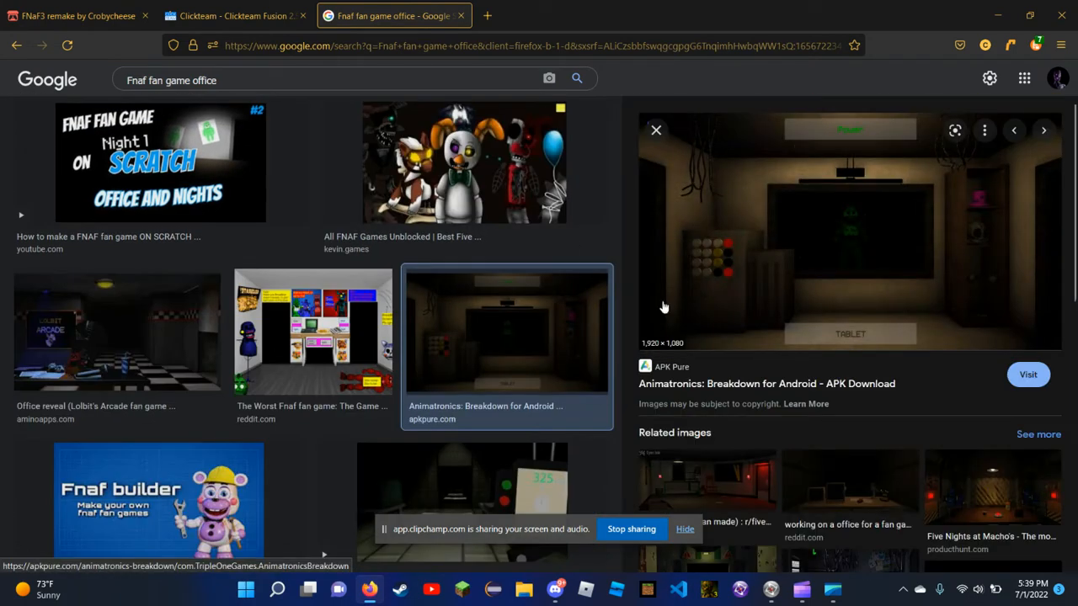
Look through more office images and preview the Five Nights At Treasure Island office
scroll(400, 327, down, 2)
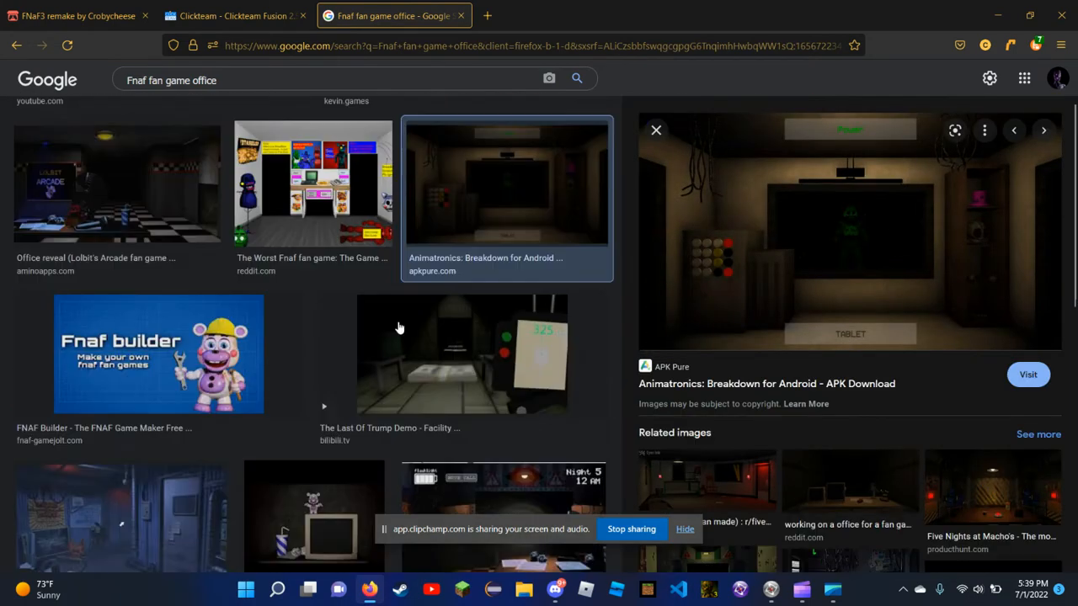
scroll(505, 328, down, 2)
scroll(523, 244, down, 3)
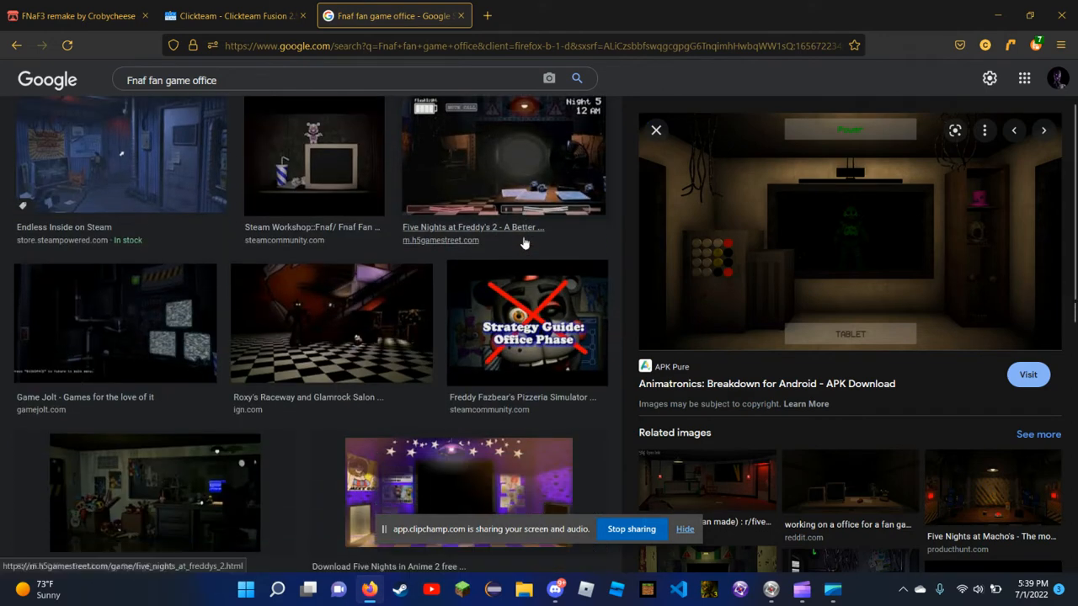
scroll(525, 248, down, 4)
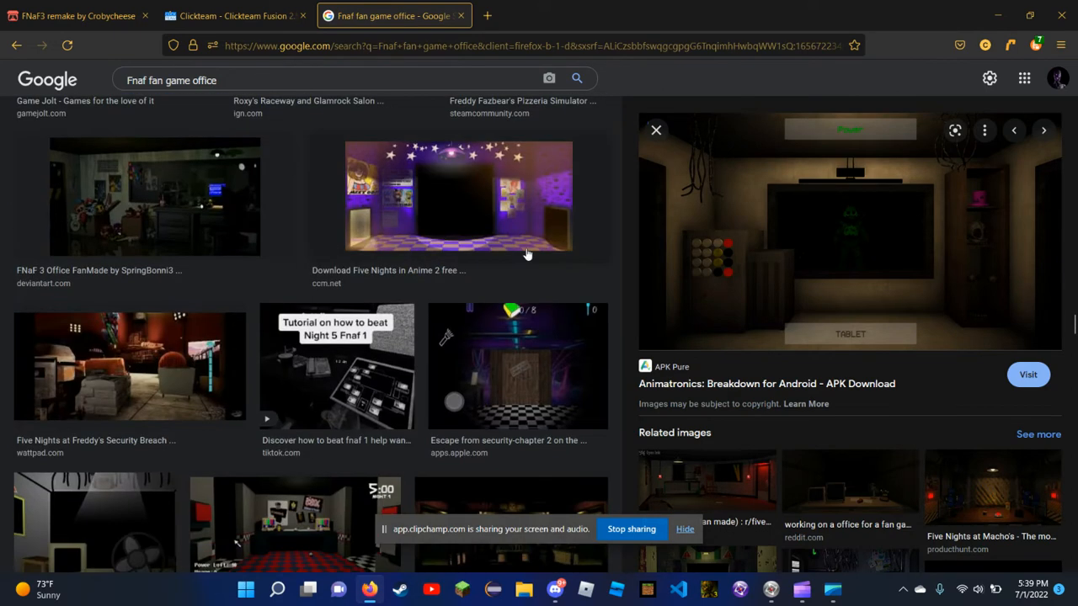
scroll(567, 214, down, 6)
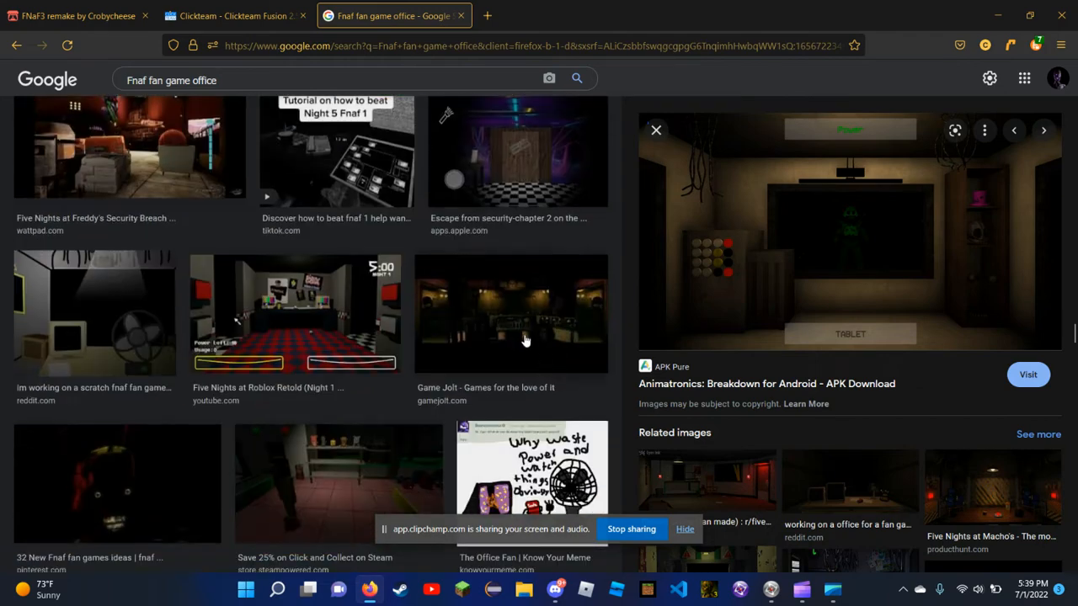
scroll(561, 185, up, 2)
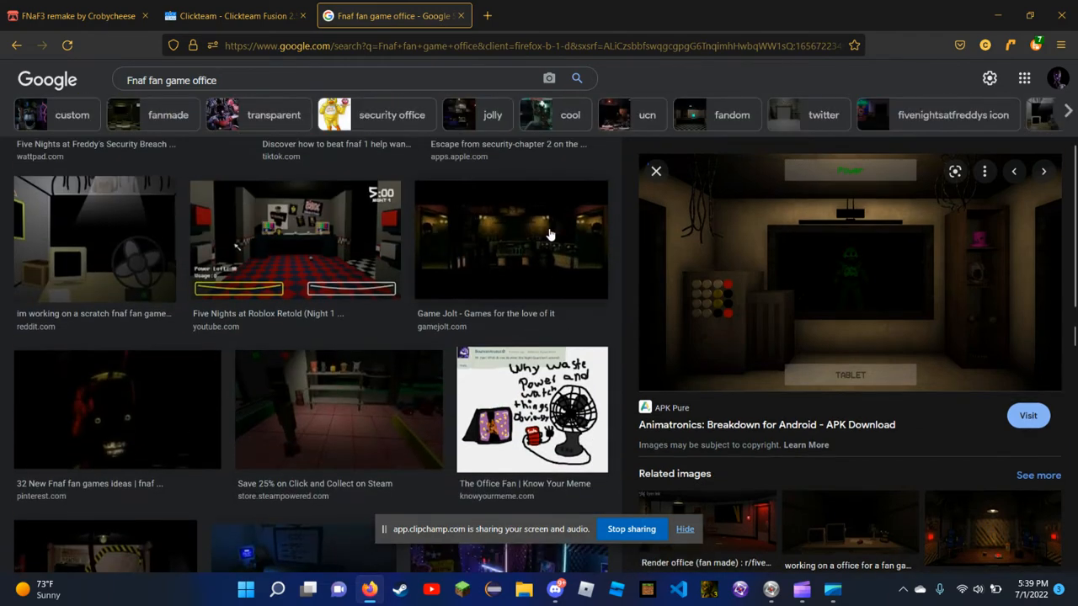
scroll(548, 227, down, 2)
scroll(547, 225, down, 2)
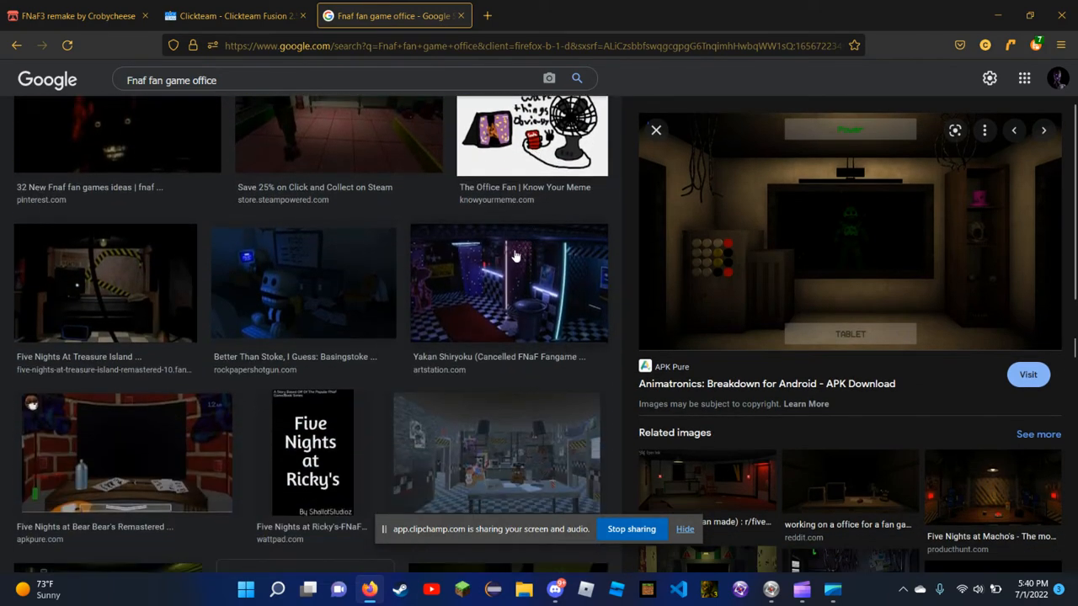
scroll(293, 390, down, 2)
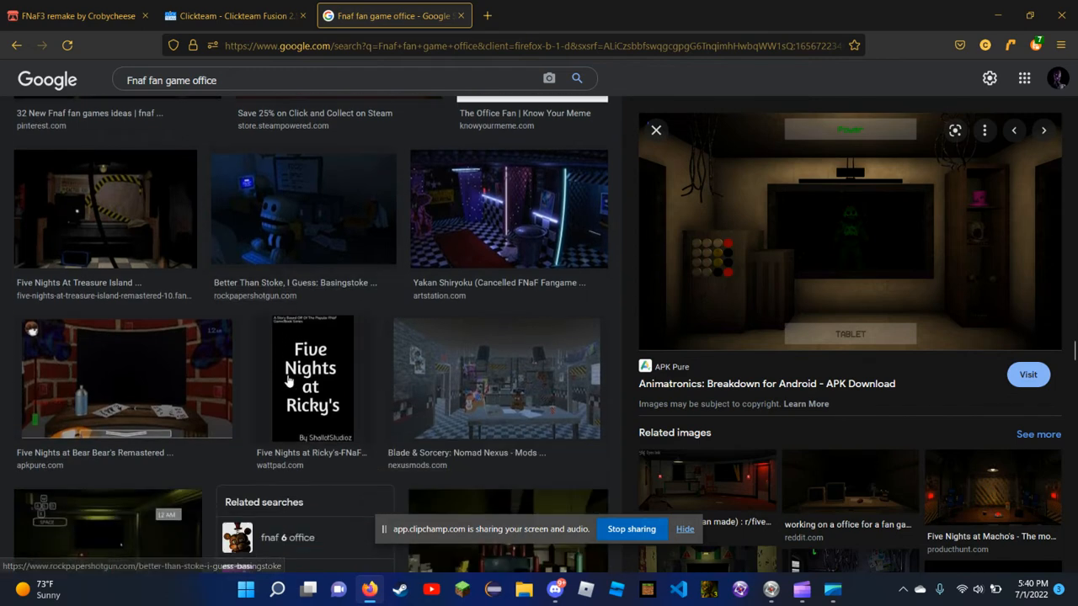
click(53, 153)
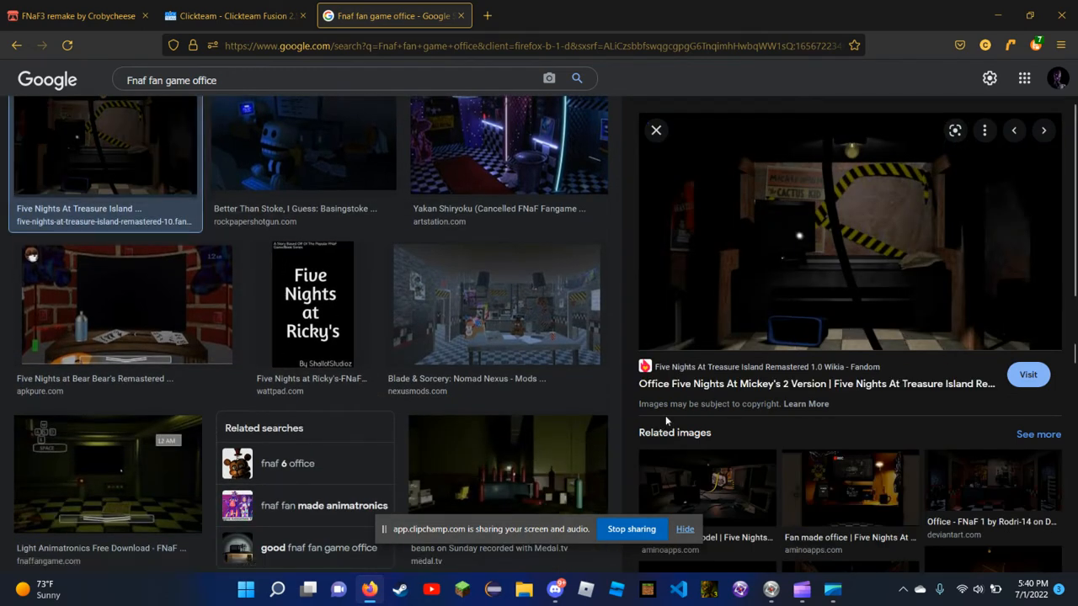
Run a Google image search for "FNaF cartoon freddy" in a new tab
click(487, 15)
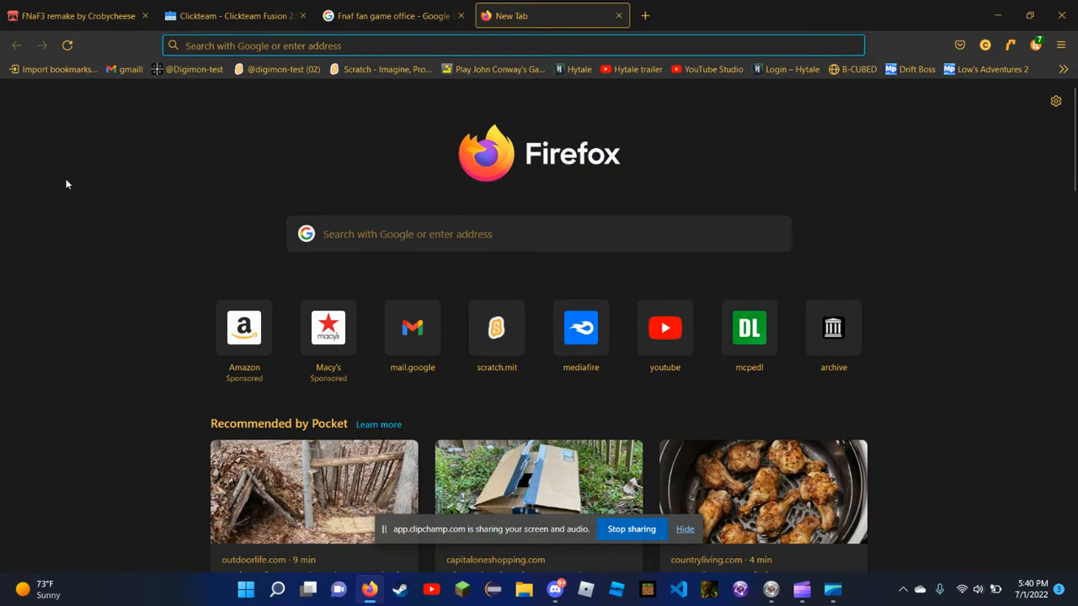
text(FNaf)
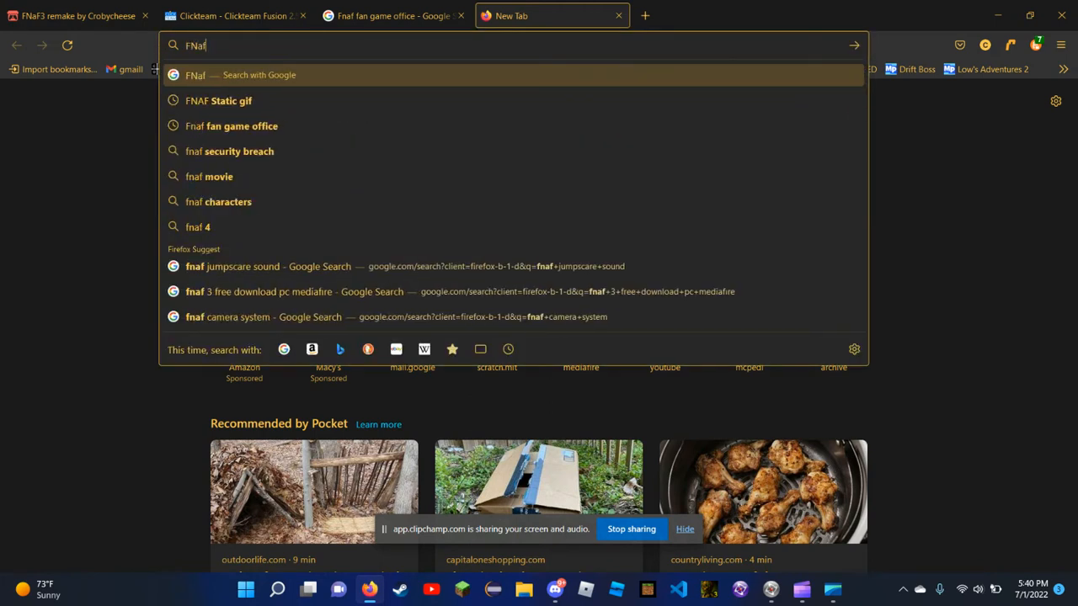
key(BackSpace)
key(BackSpace)
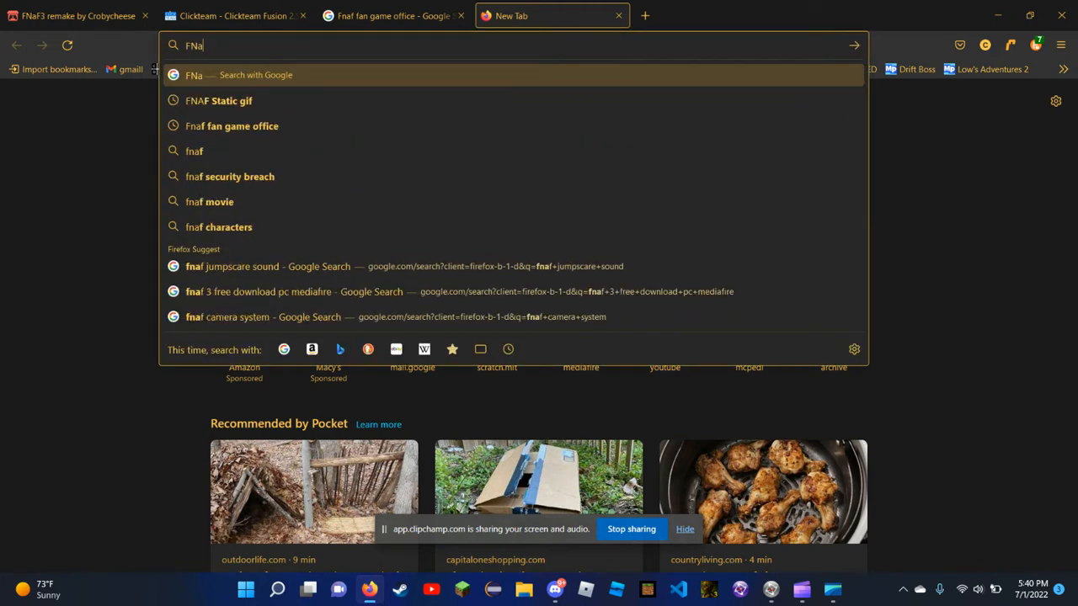
text(F a)
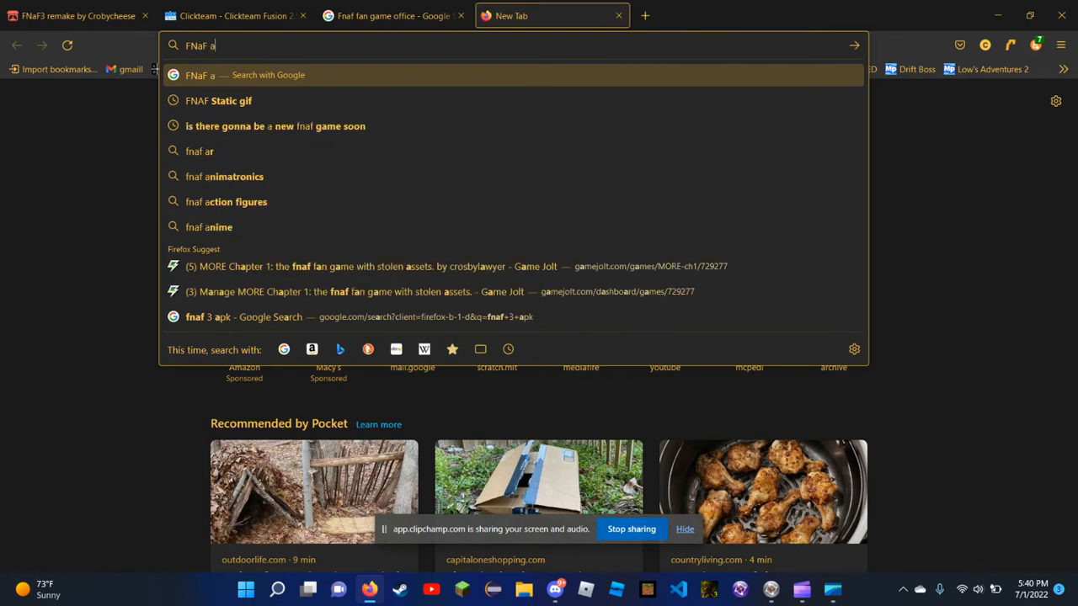
key(BackSpace)
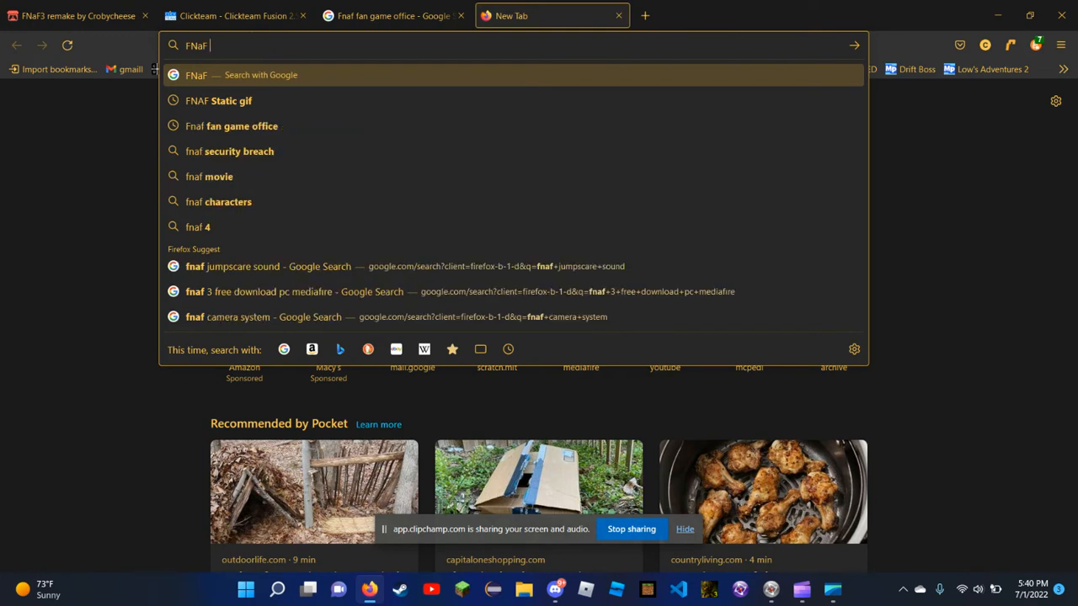
text(ca)
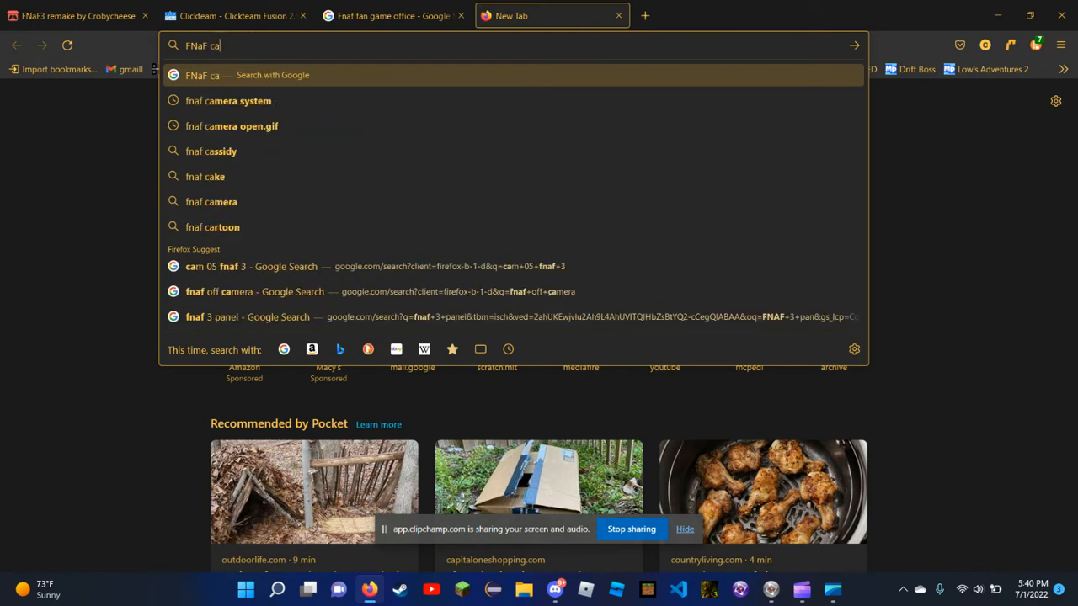
text(rtoon)
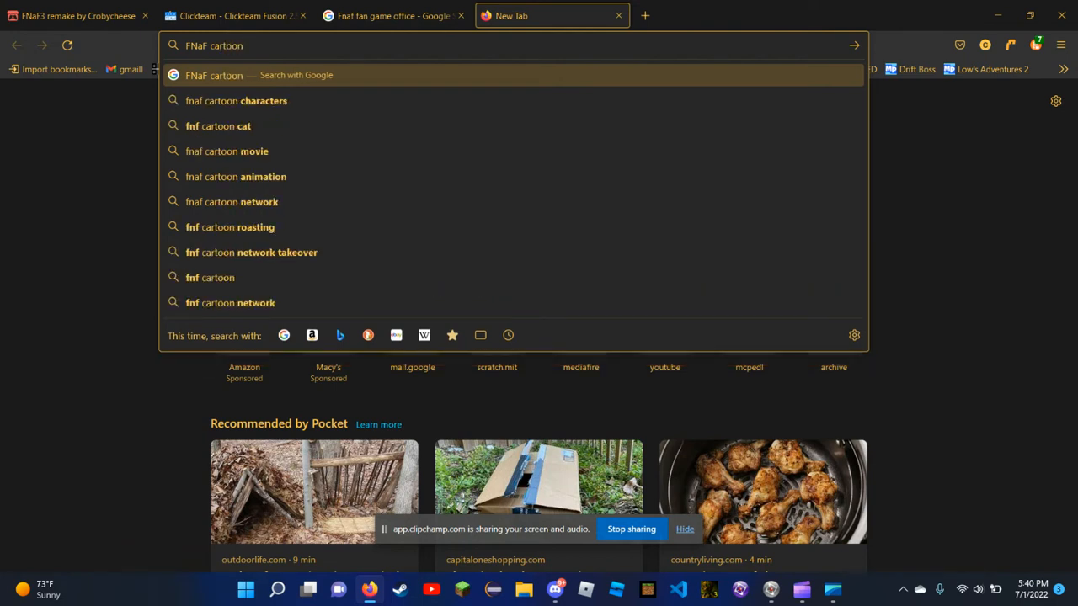
text( freddy)
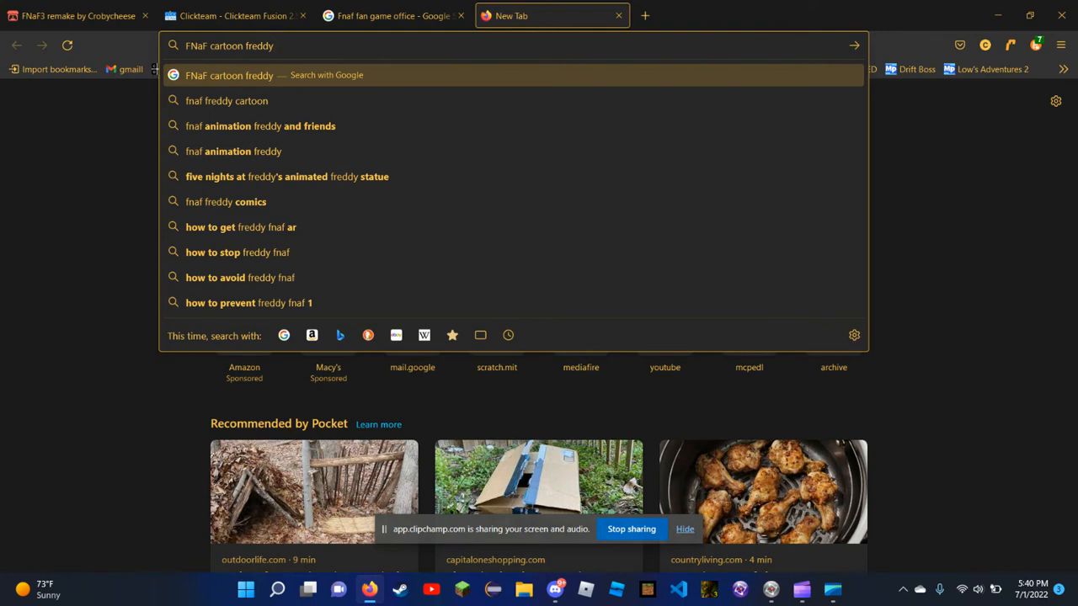
key(Return)
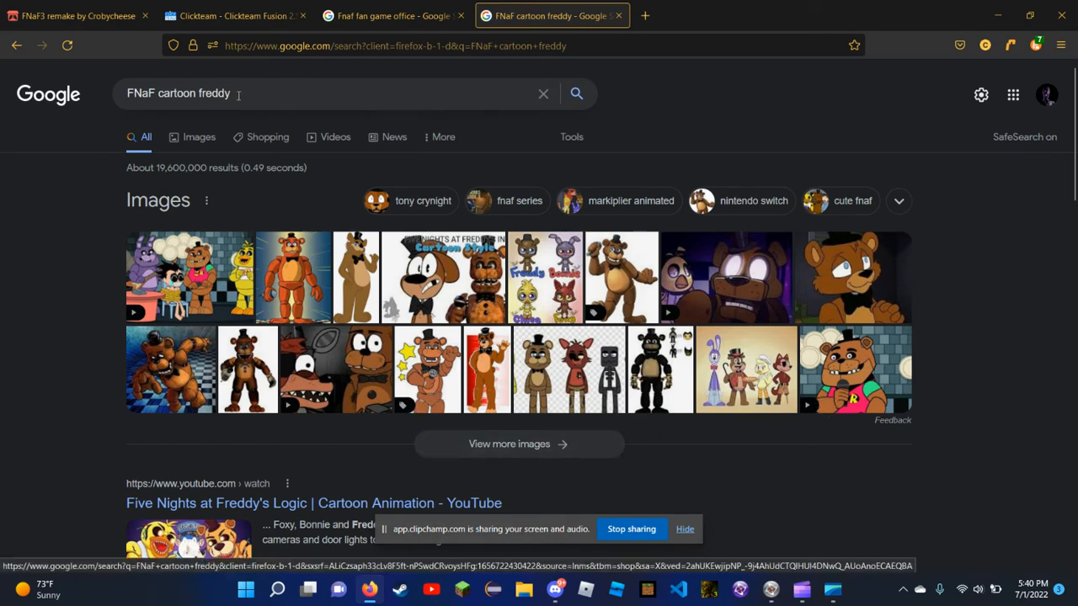
click(176, 137)
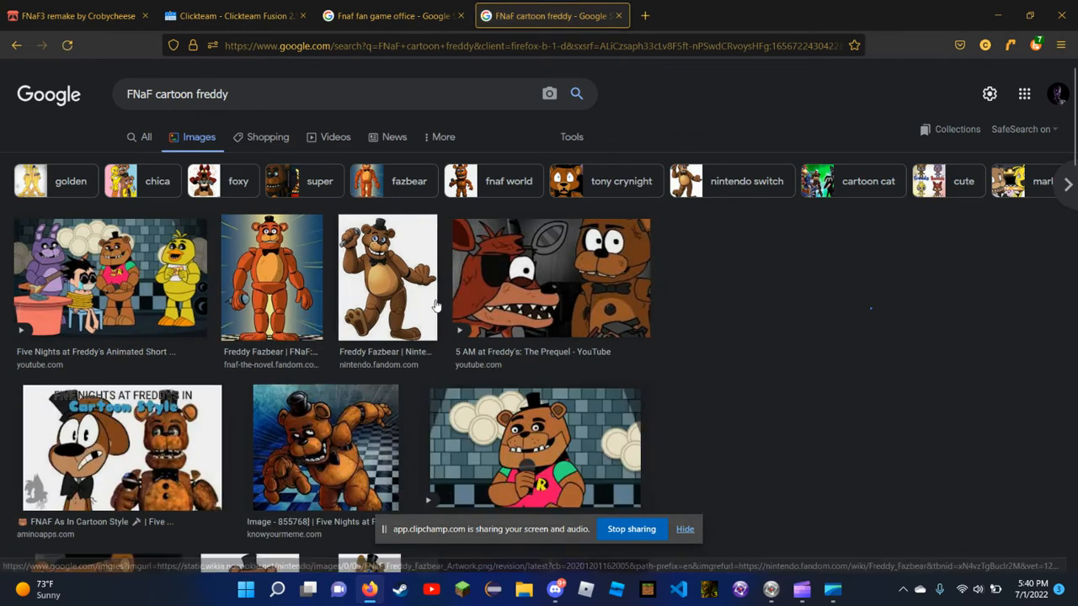
Save the Nintendo Fandom Freddy Fazbear image to Downloads as FNaF_Freddy_Fazbear_Artwork.png, with All Files as the file type
click(436, 306)
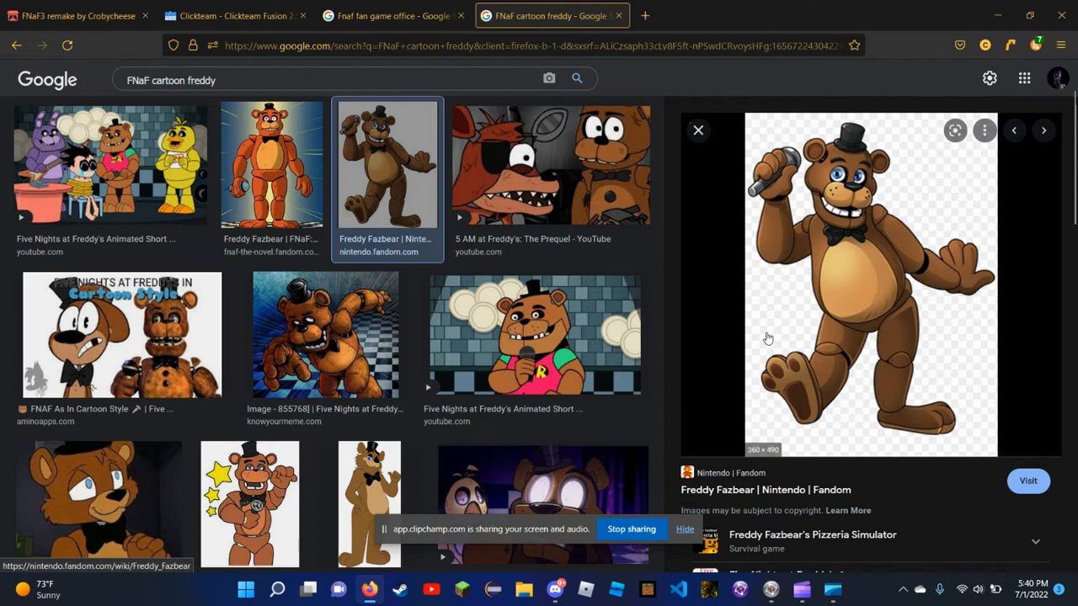
right_click(848, 237)
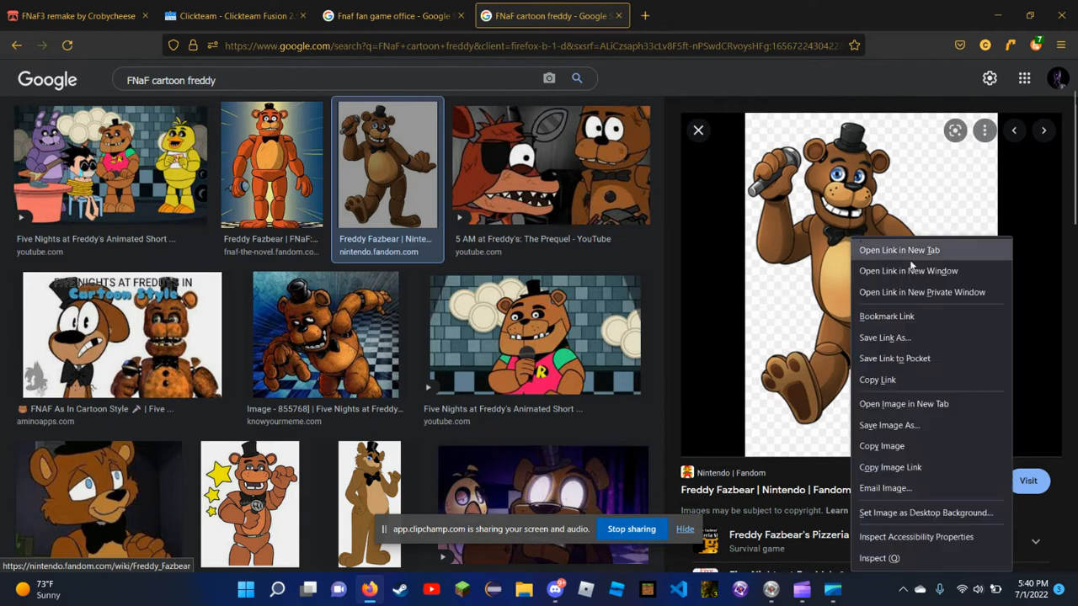
click(907, 425)
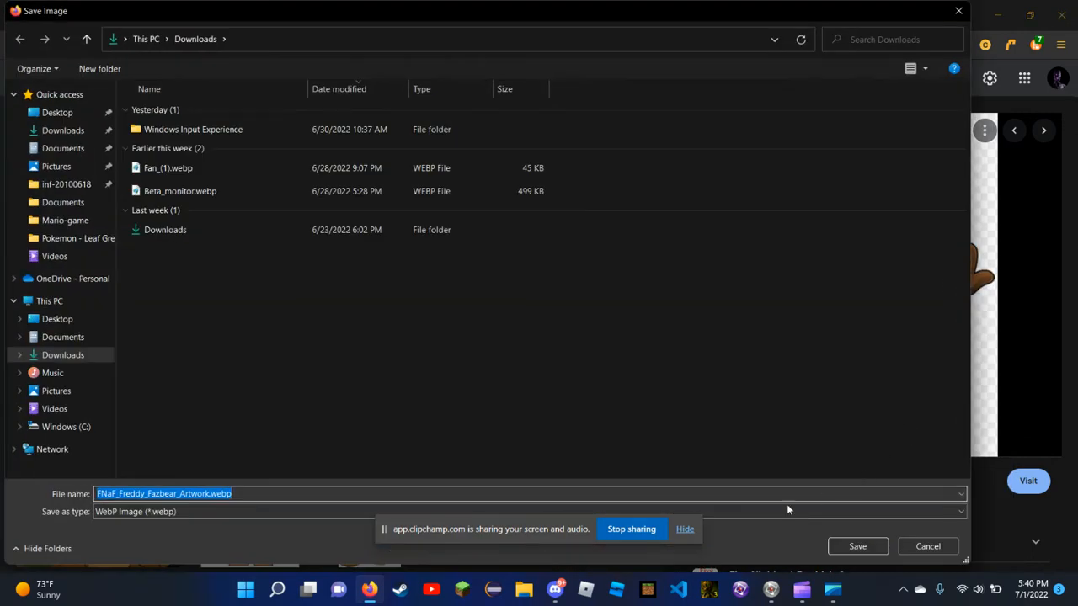
click(246, 494)
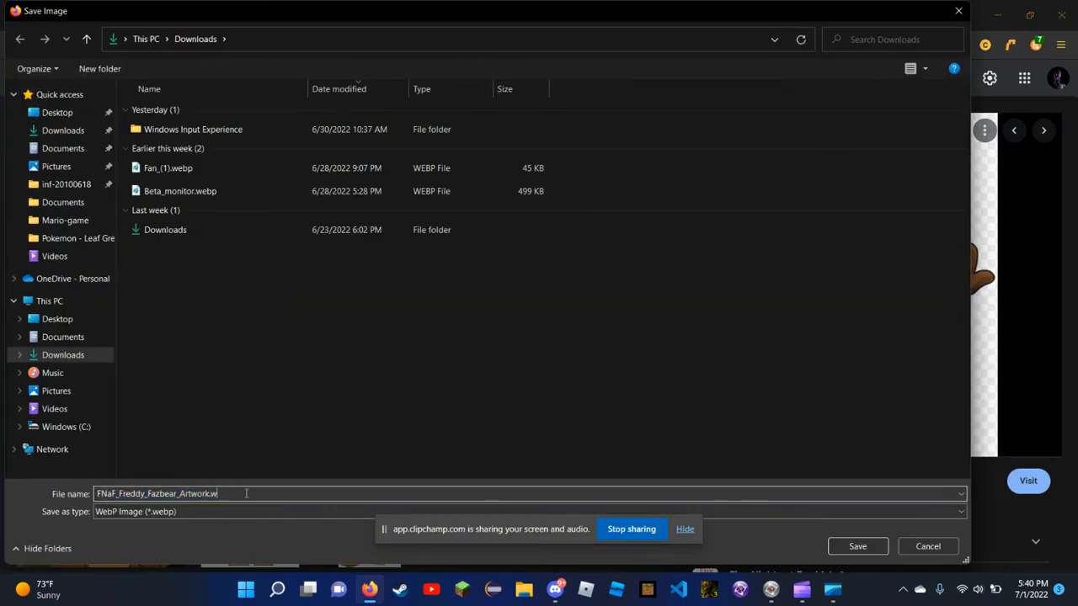
key(BackSpace)
click(173, 514)
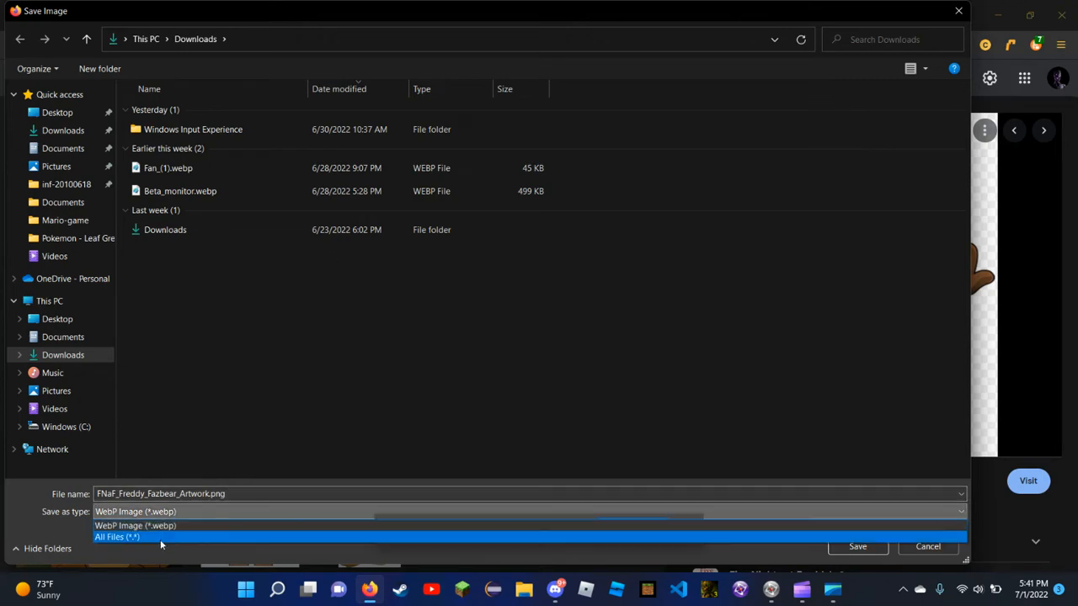
click(160, 538)
click(838, 548)
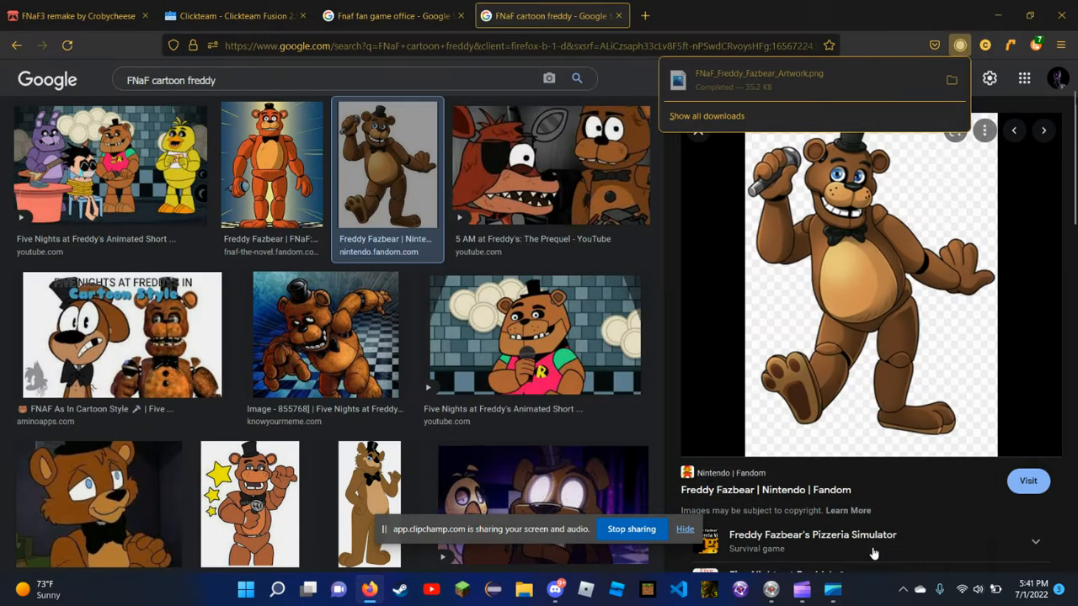
Switch to Clickteam Fusion and set the MainMenu frame's background color to black
click(286, 10)
click(399, 5)
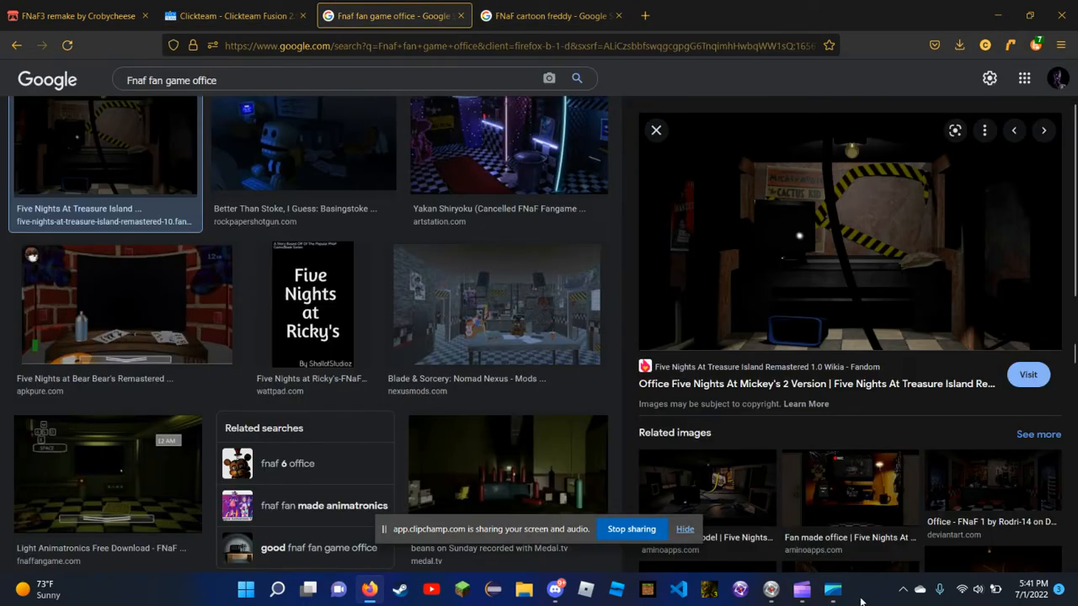
click(770, 590)
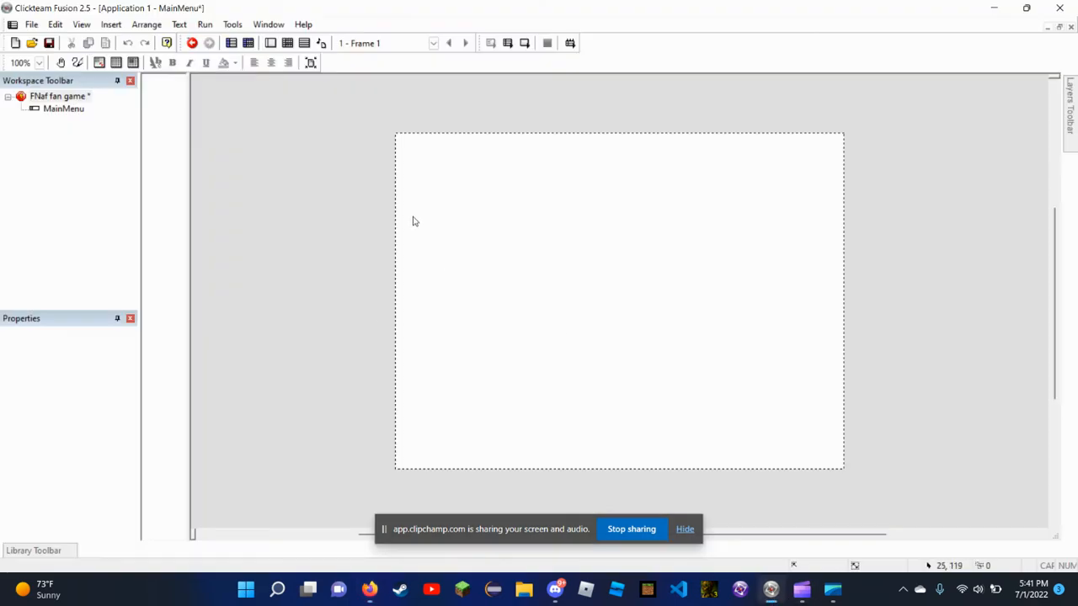
right_click(527, 294)
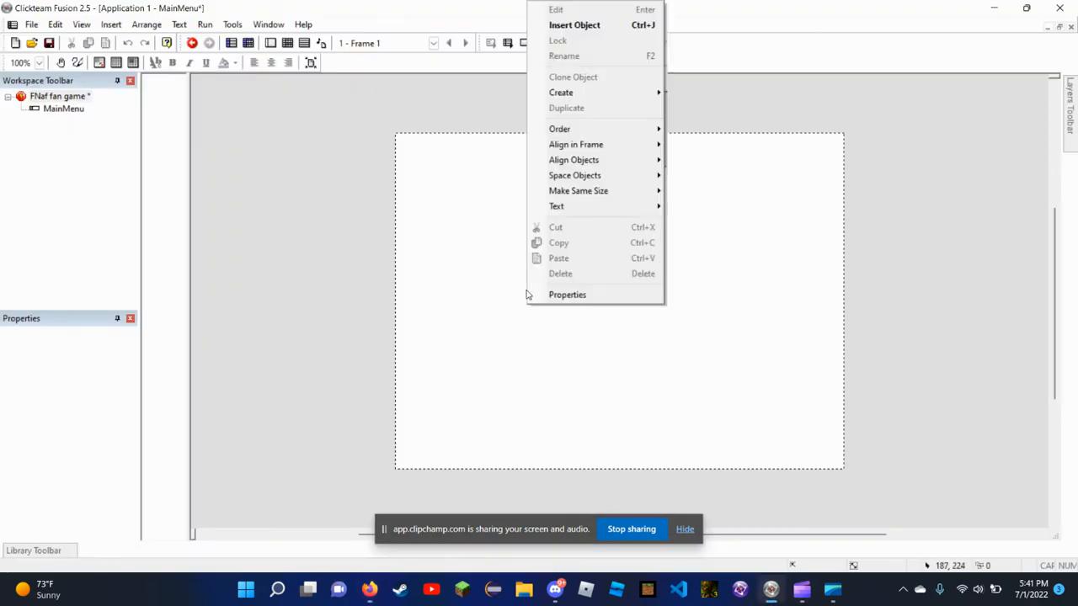
click(579, 295)
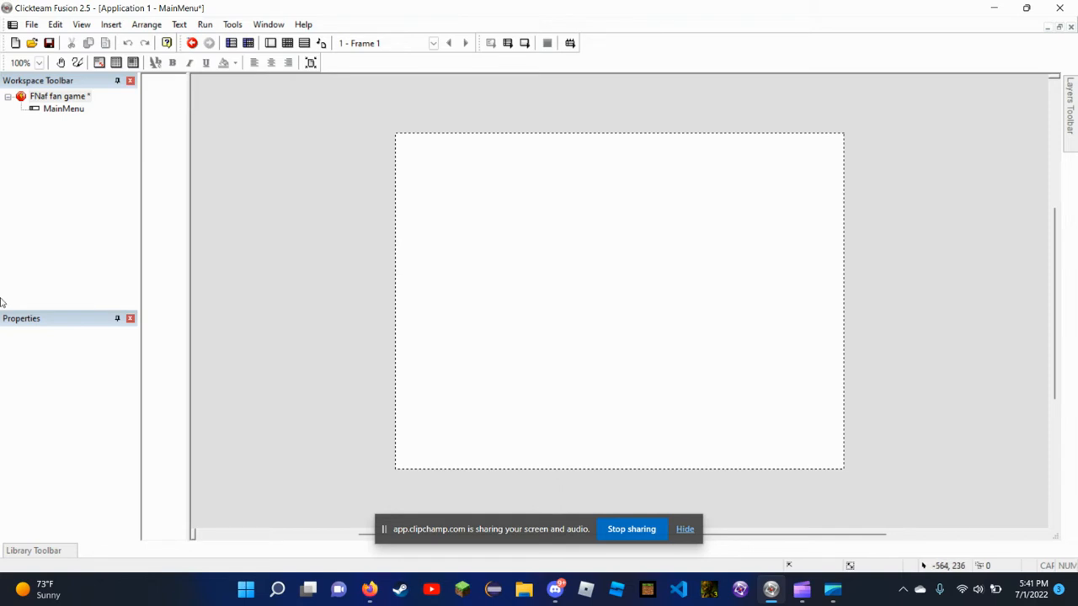
click(59, 109)
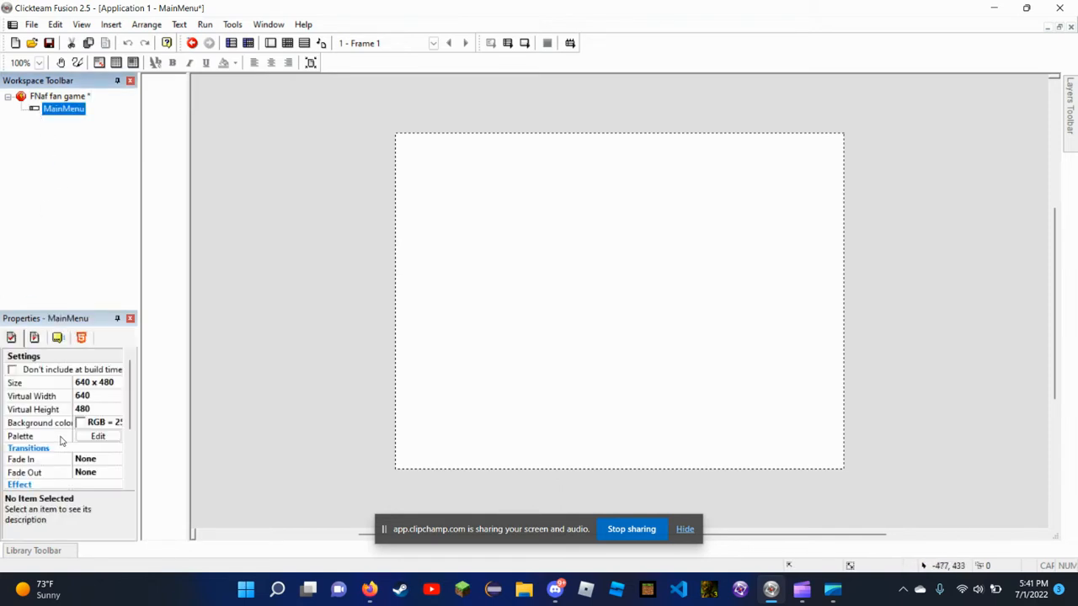
click(82, 425)
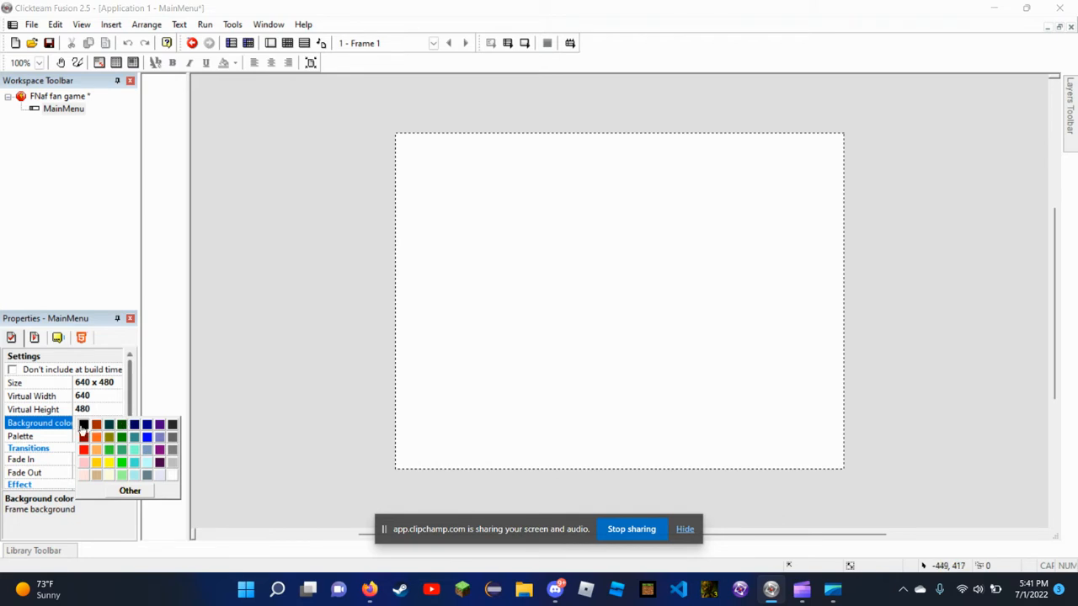
click(84, 425)
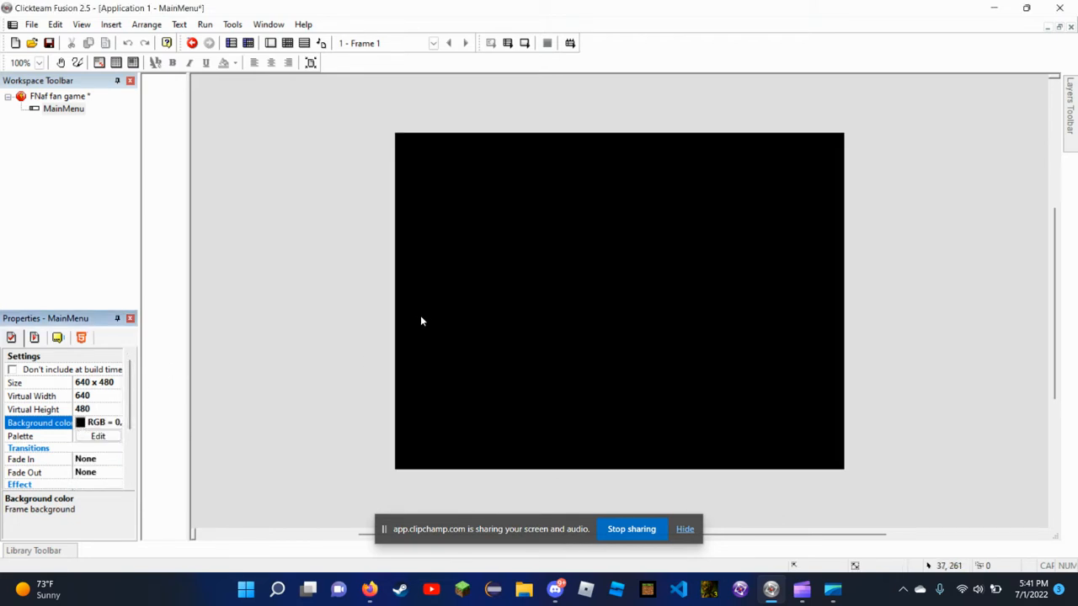
Insert a String object in the upper-left area of the MainMenu frame, at about 94, 128
right_click(433, 193)
click(478, 215)
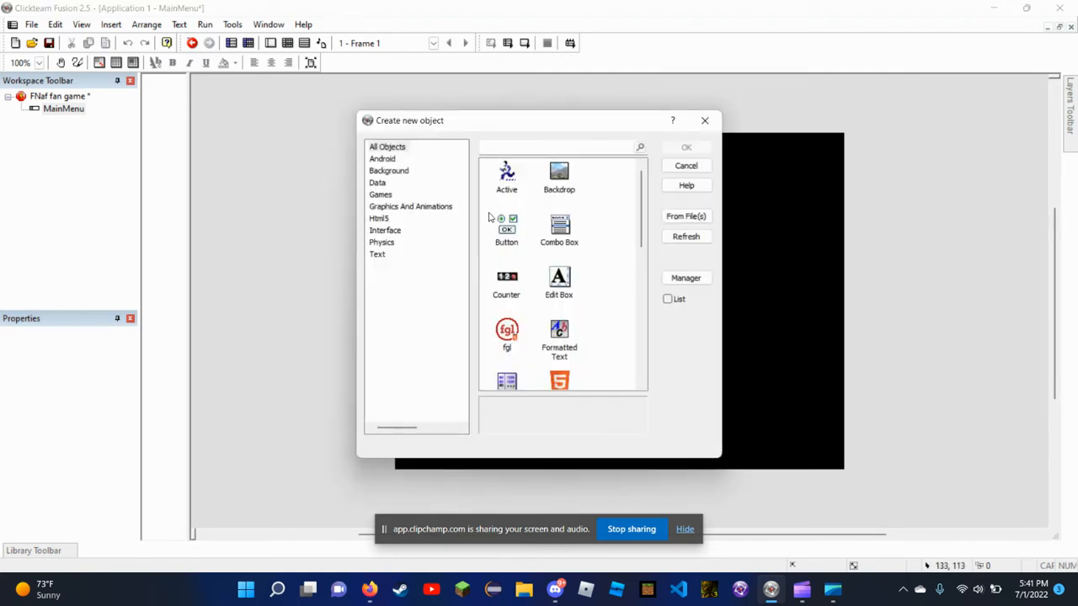
scroll(536, 263, down, 10)
click(566, 310)
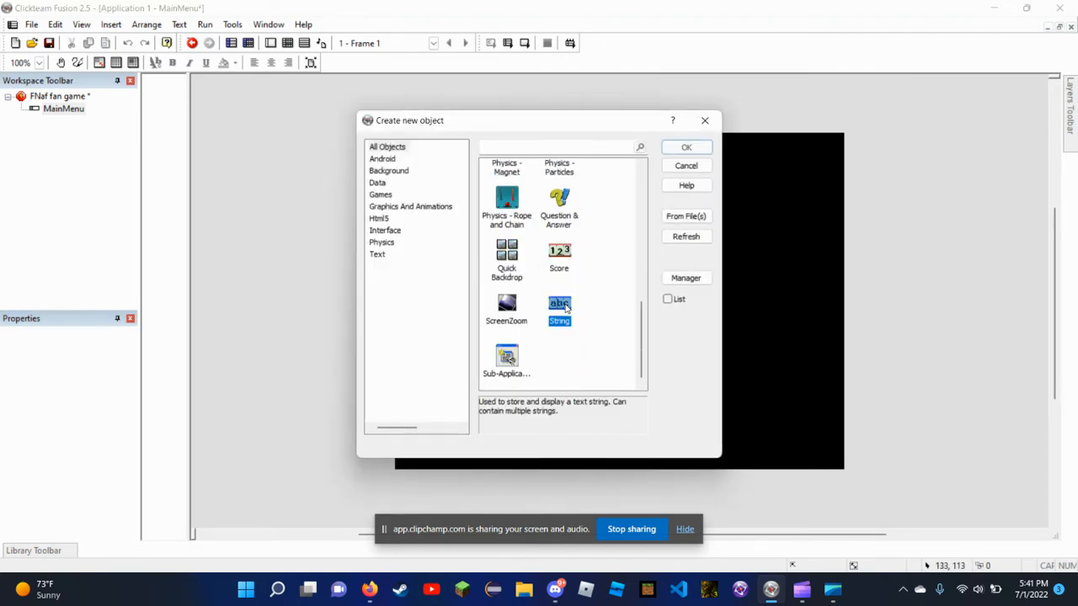
click(686, 147)
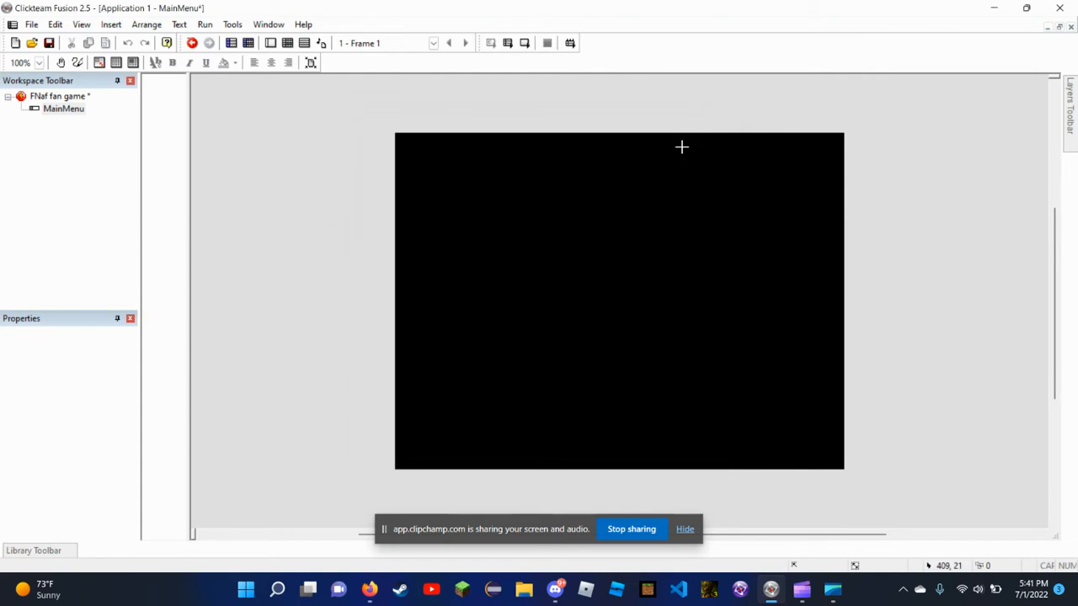
click(460, 221)
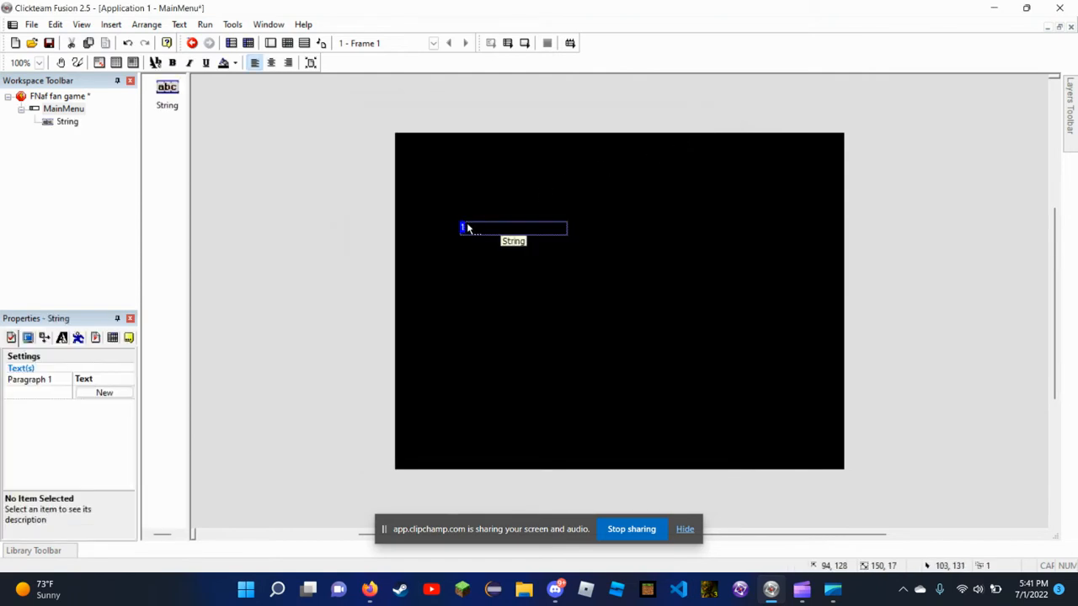
Set the String object's text color to white and move it to about 26, 58 near the frame's upper-left corner
click(62, 337)
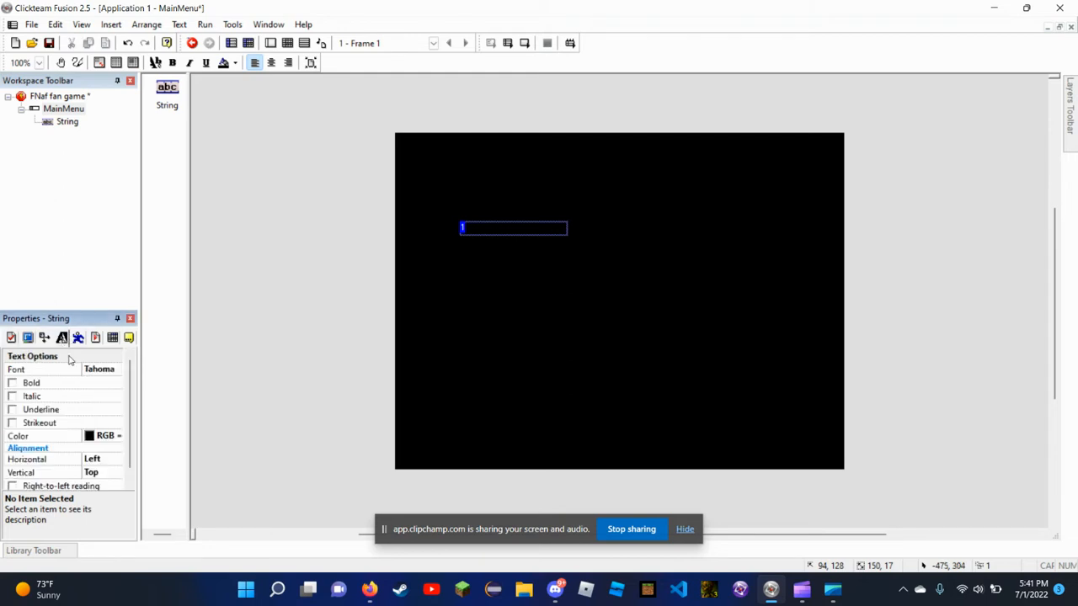
click(91, 436)
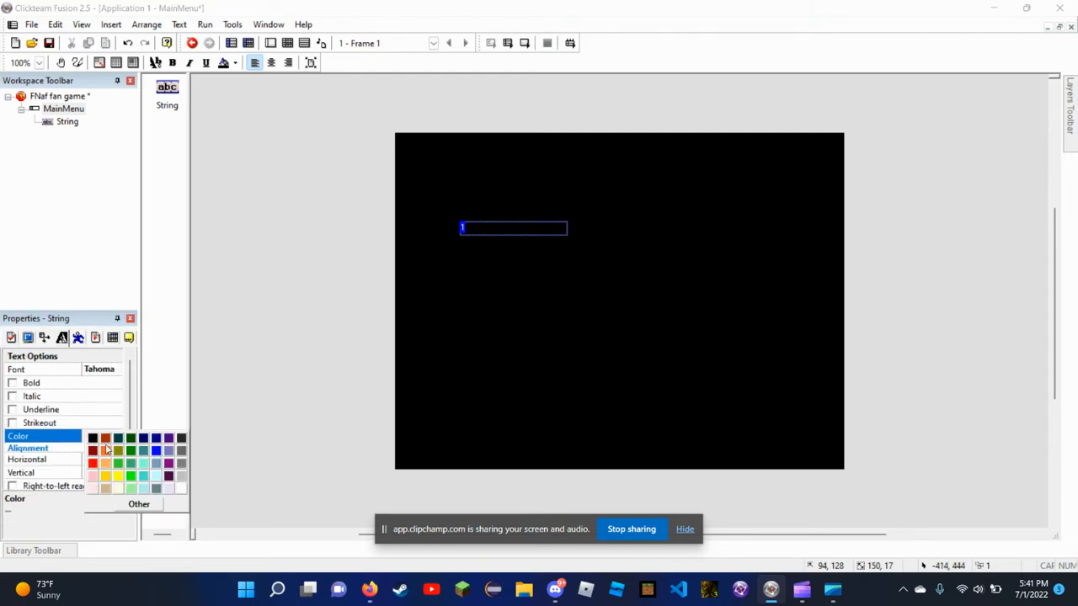
click(179, 493)
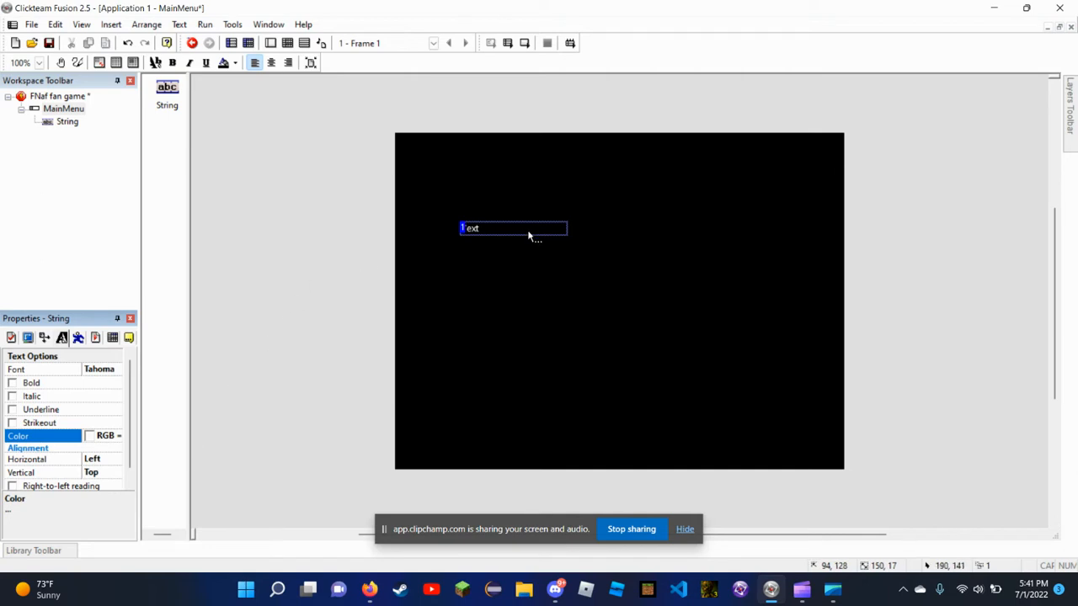
drag(528, 230, 481, 182)
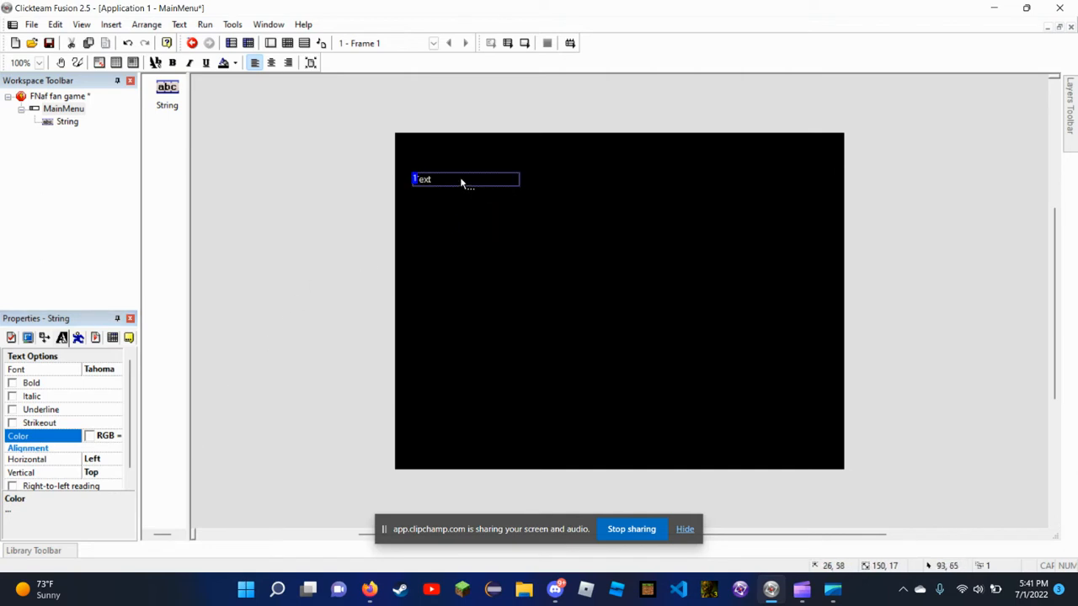
Replace the String object's text with "Five Nights At Cartoons", placing each word on its own line
click(36, 419)
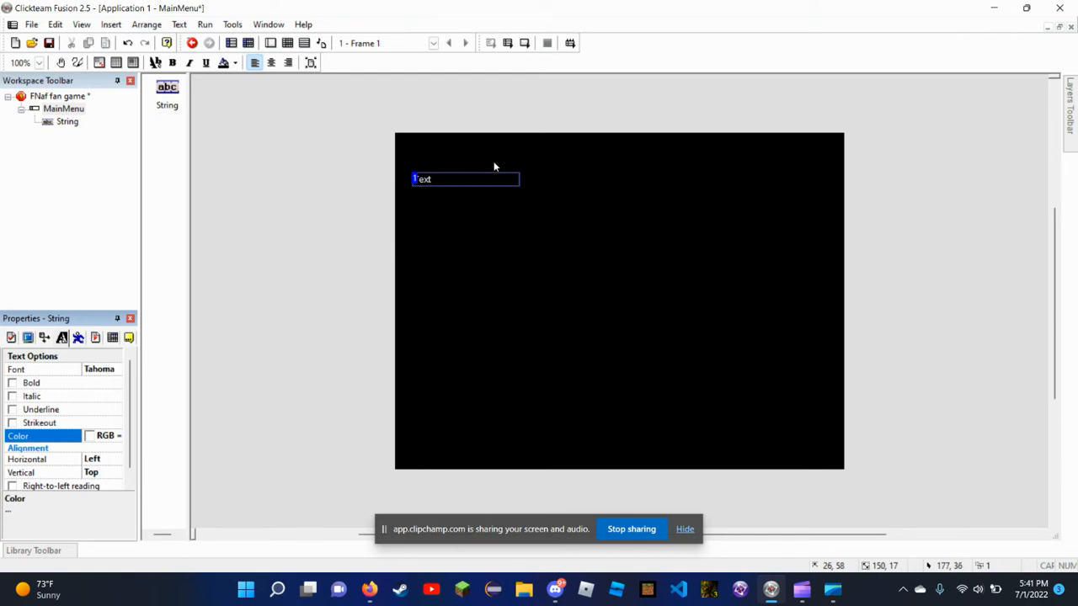
click(430, 182)
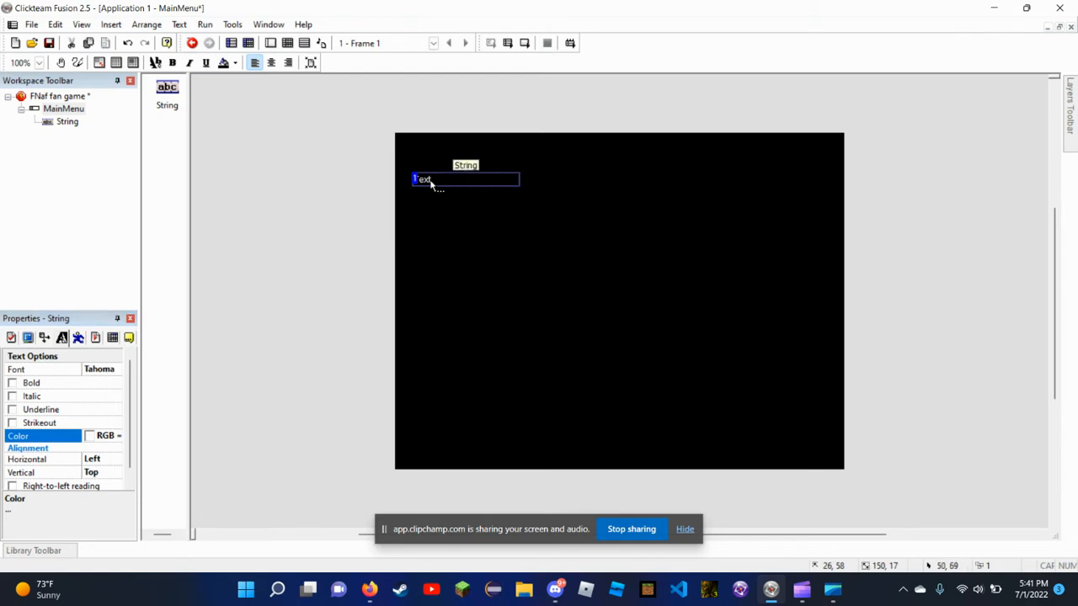
double_click(428, 182)
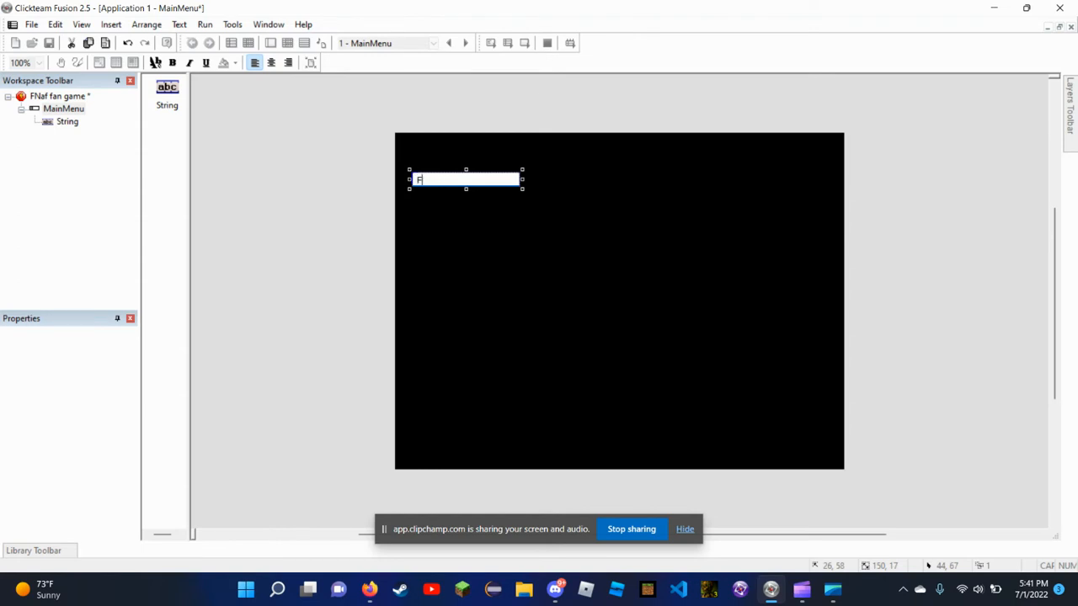
text(Five)
text(Nights)
key(Return)
click(509, 193)
double_click(420, 180)
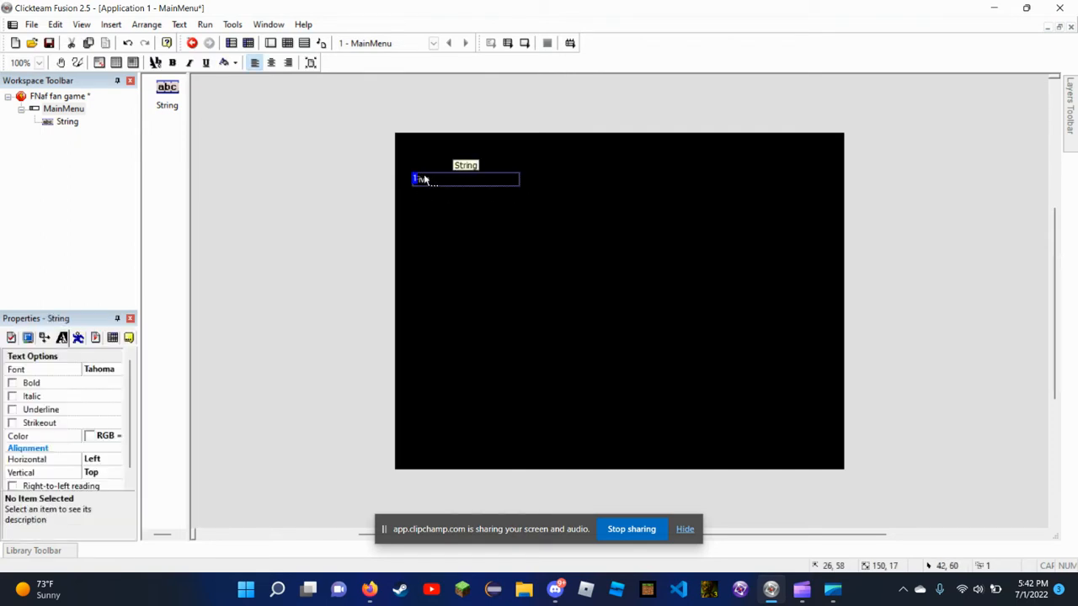
Set the title text's font to Terminal, Regular style, size 70
click(13, 383)
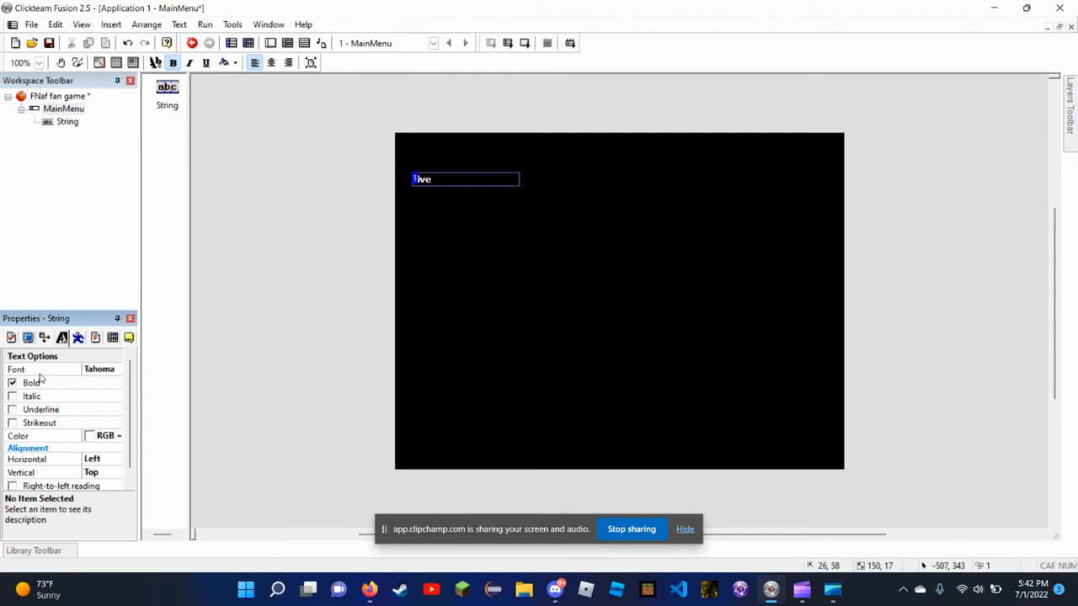
click(104, 373)
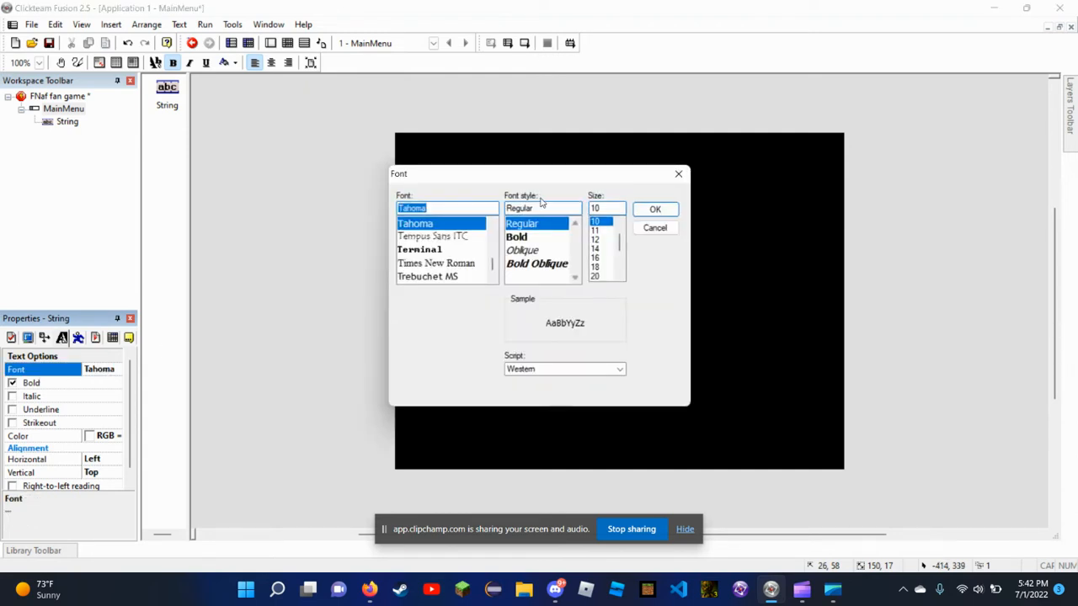
click(409, 251)
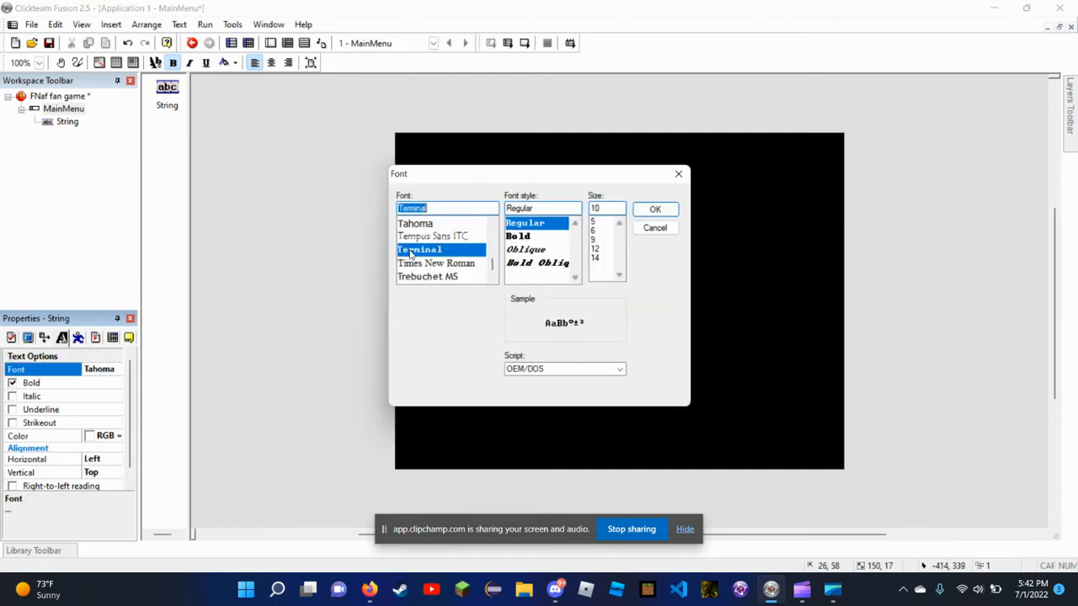
click(597, 259)
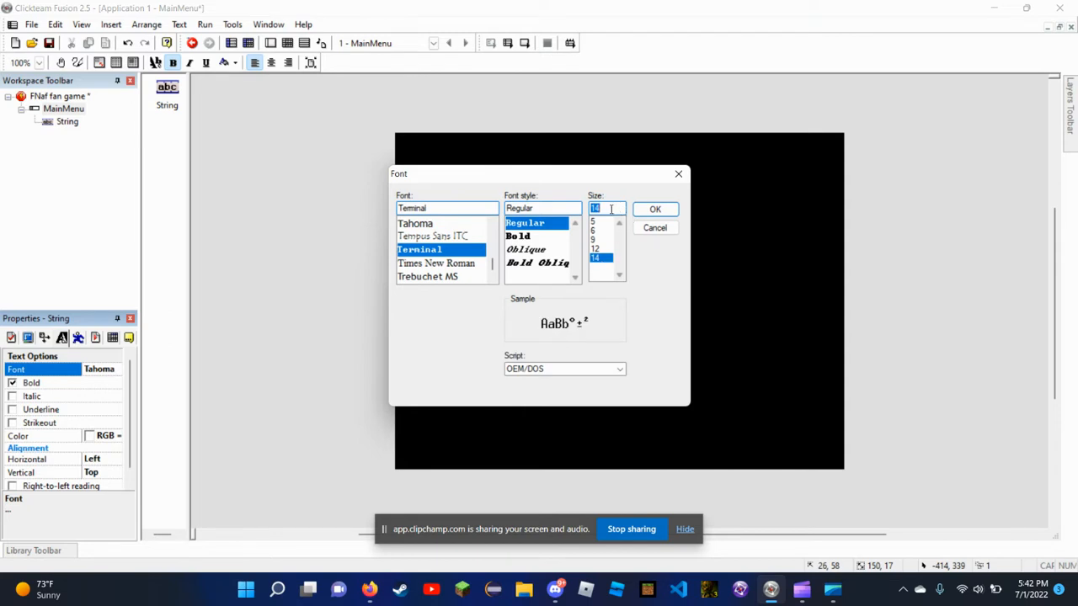
key(BackSpace)
text(70)
click(661, 209)
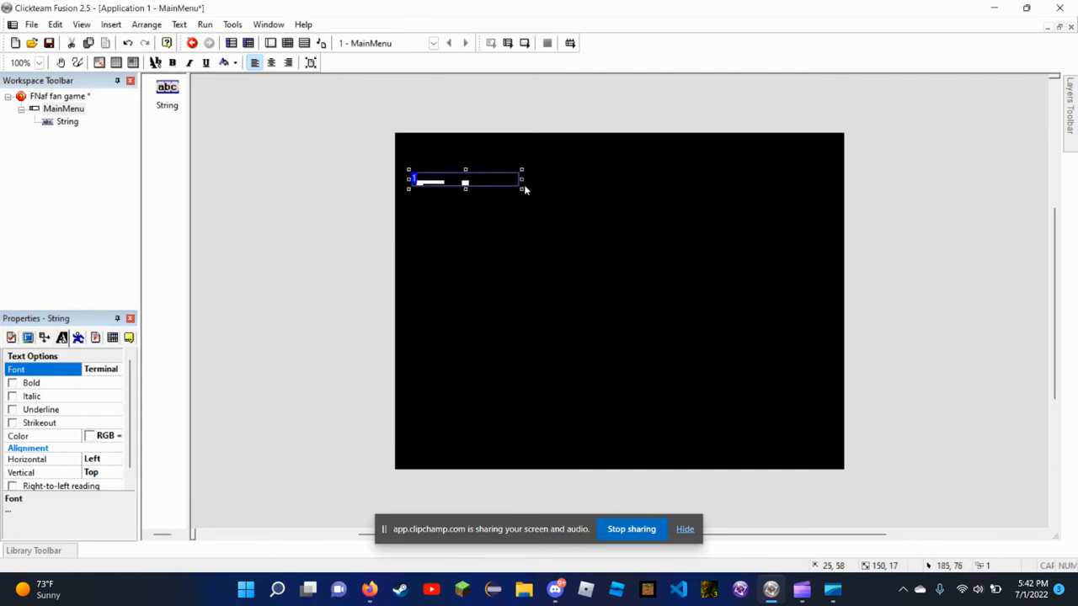
Enlarge the title's text box until all four lines fit, moving it to about -1, 1 at the frame's upper-left corner
drag(522, 189, 664, 221)
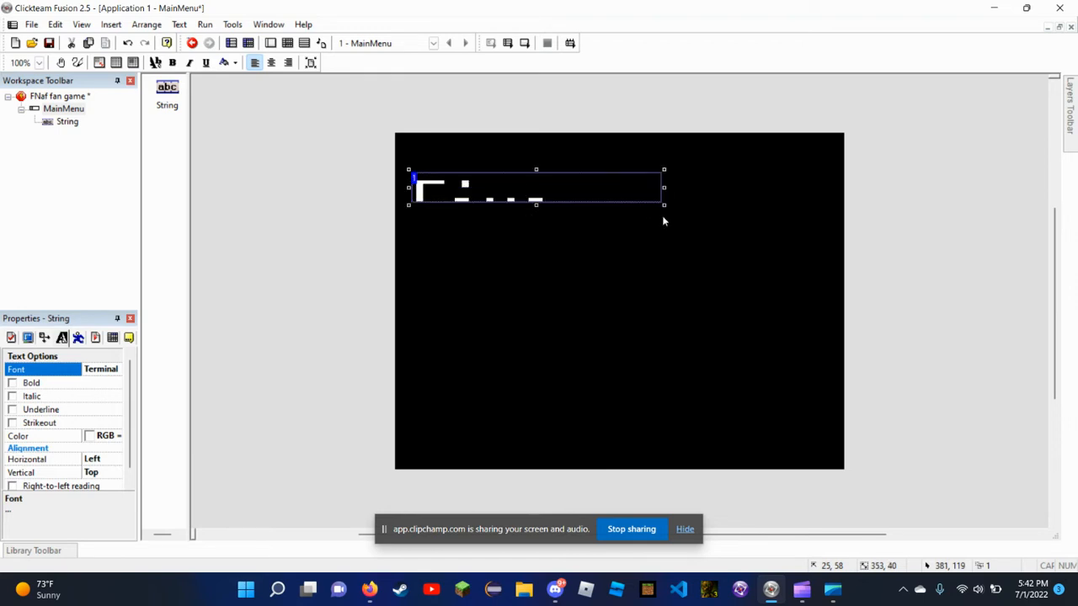
drag(535, 205, 534, 426)
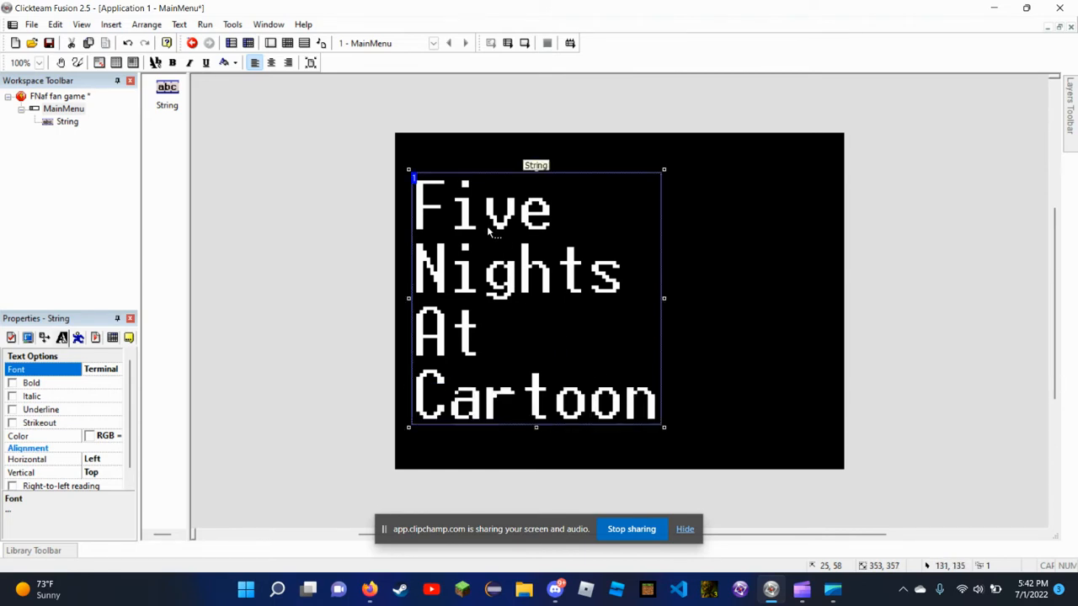
drag(491, 232, 468, 191)
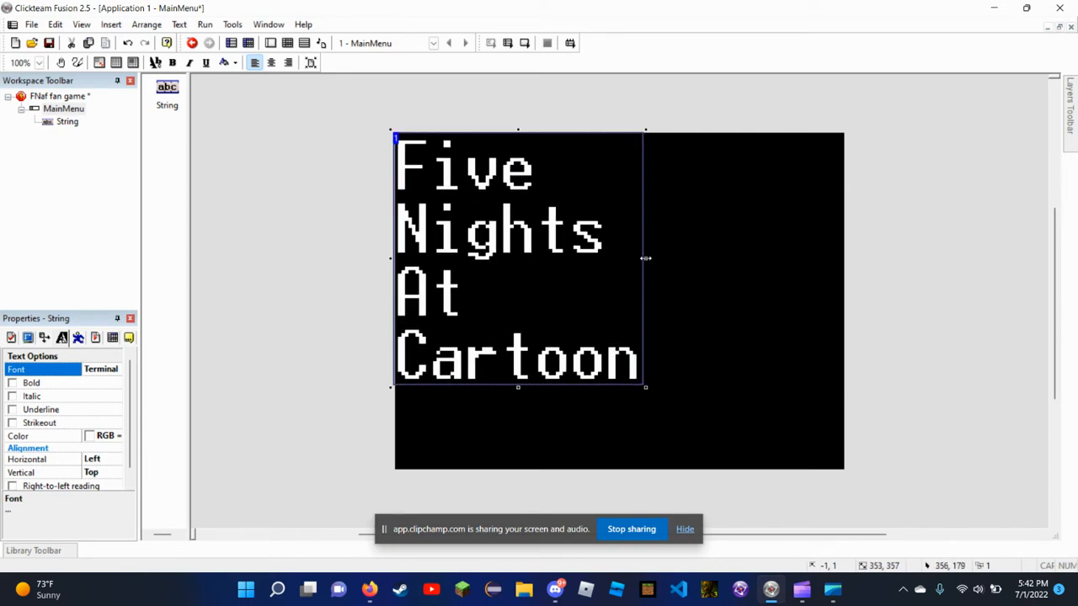
drag(647, 259, 674, 261)
click(757, 329)
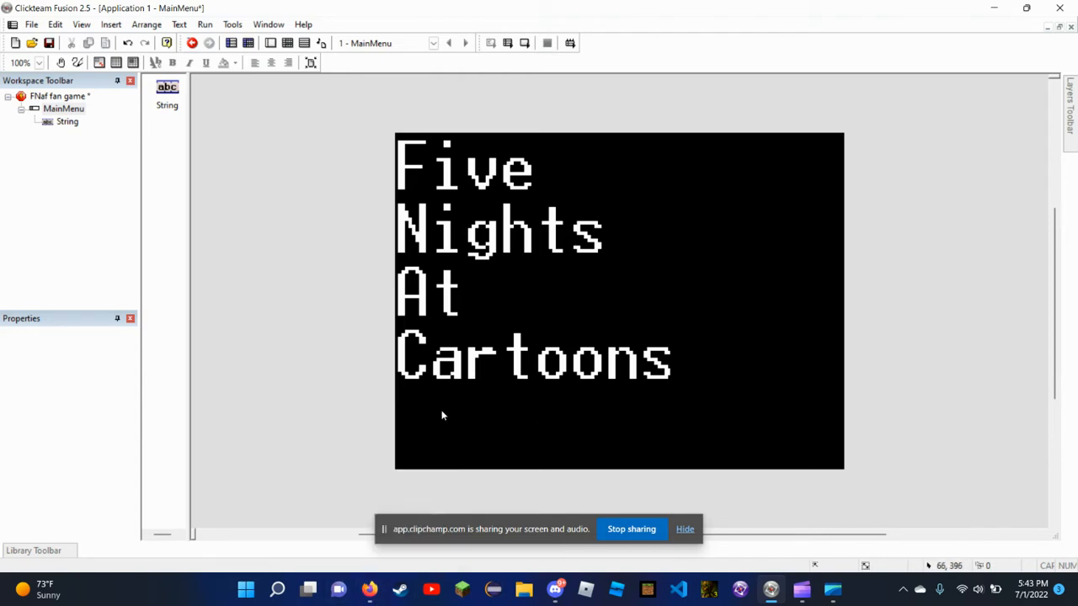
Insert an Active object below the title near the frame's lower-left corner, at about 7, 398
right_click(399, 417)
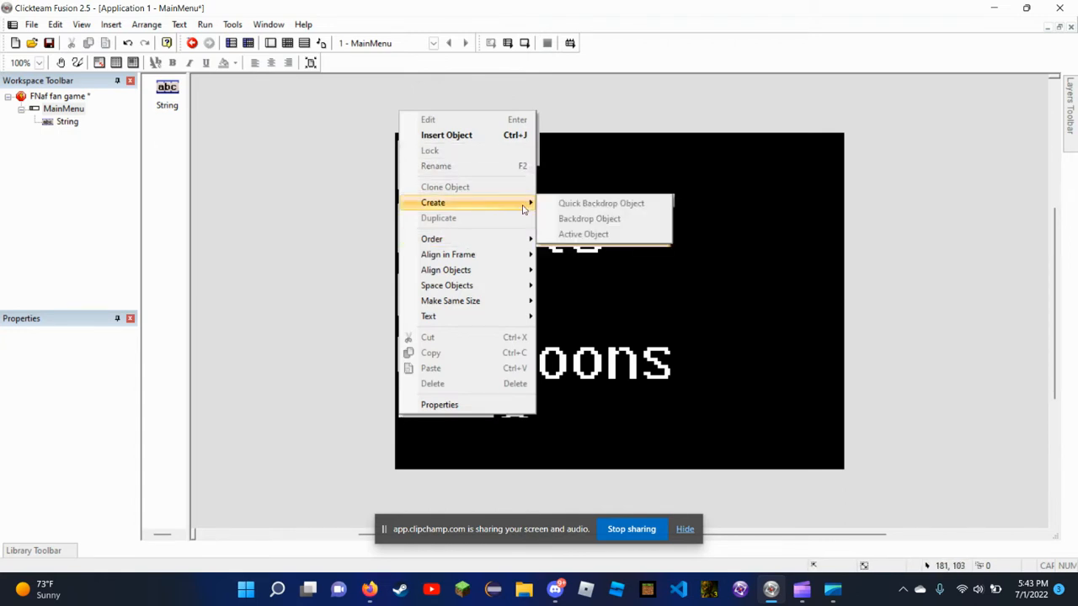
click(515, 137)
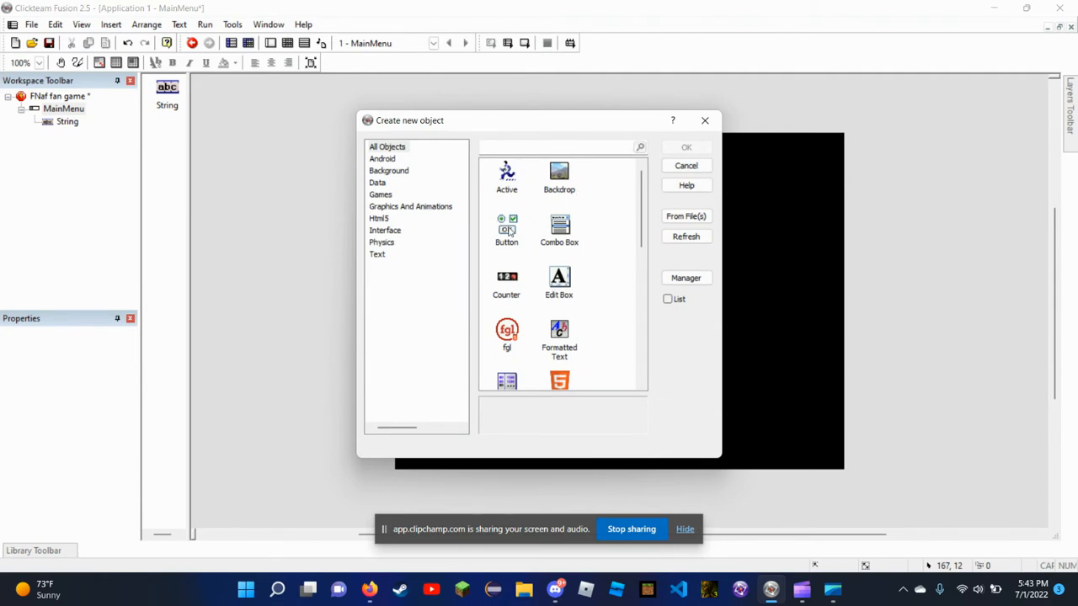
scroll(510, 229, down, 2)
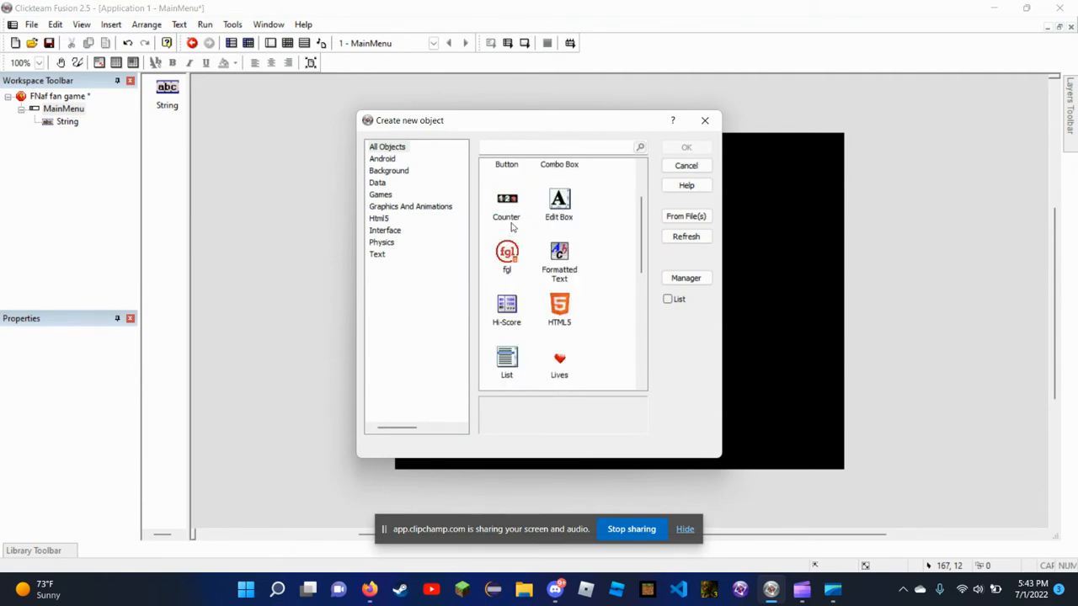
scroll(513, 227, up, 2)
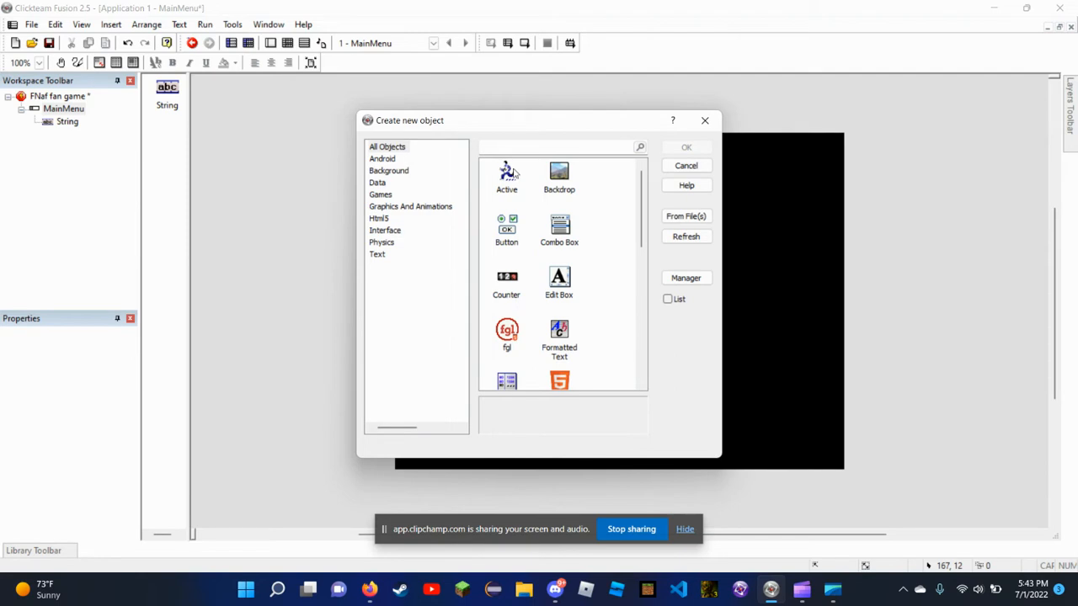
click(516, 175)
click(686, 148)
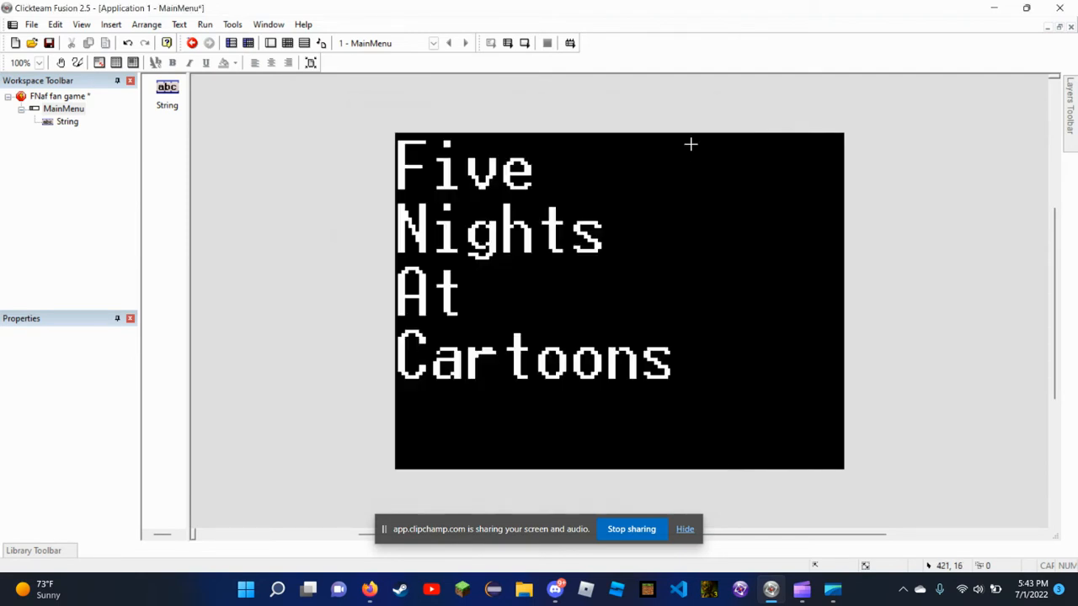
click(412, 419)
right_drag(412, 425, 408, 429)
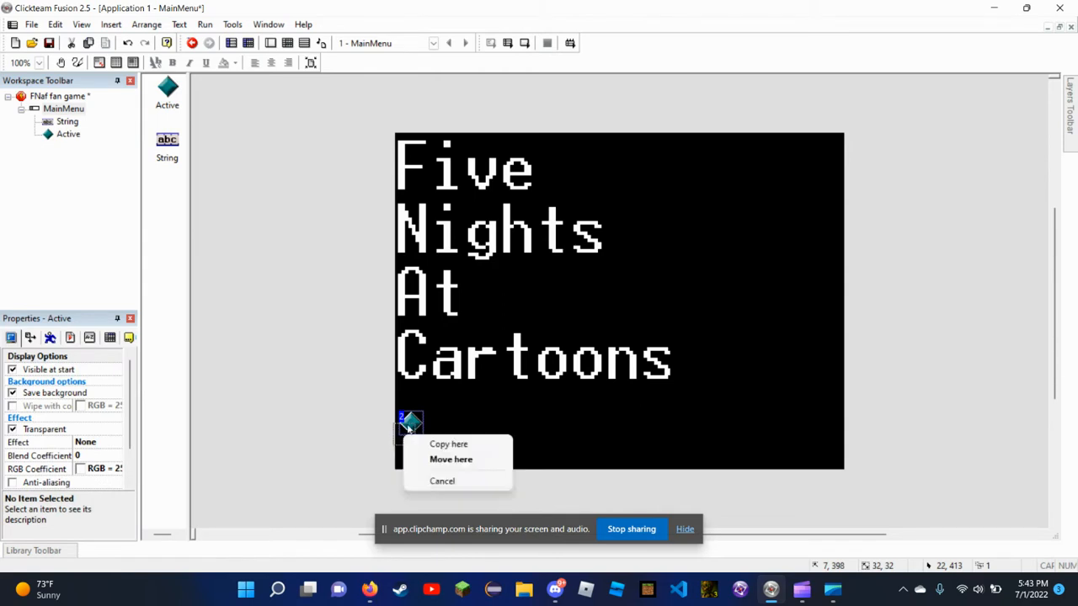
click(428, 420)
right_click(406, 421)
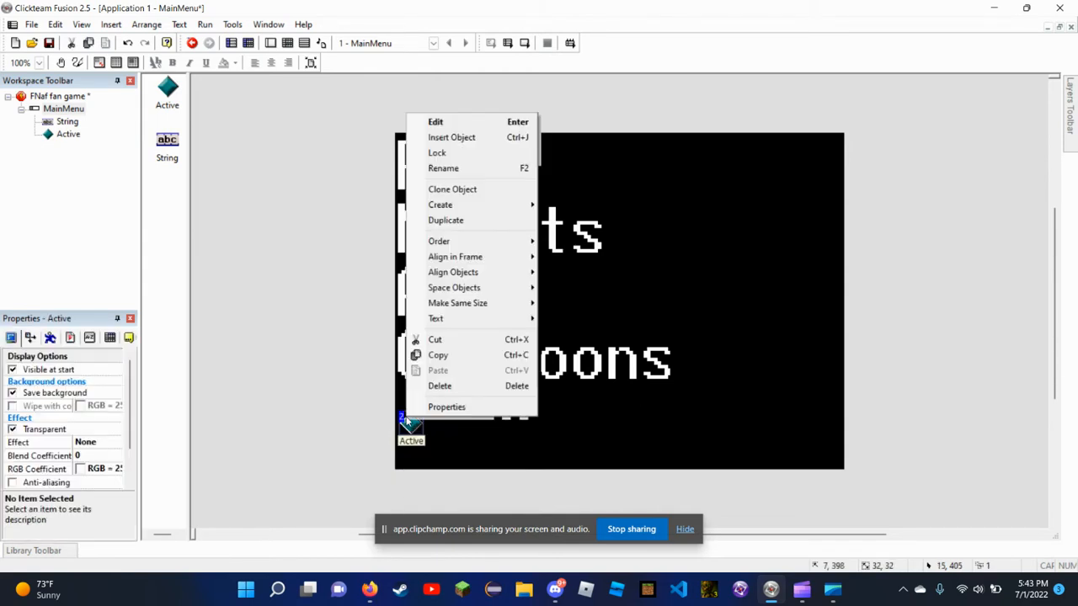
click(532, 472)
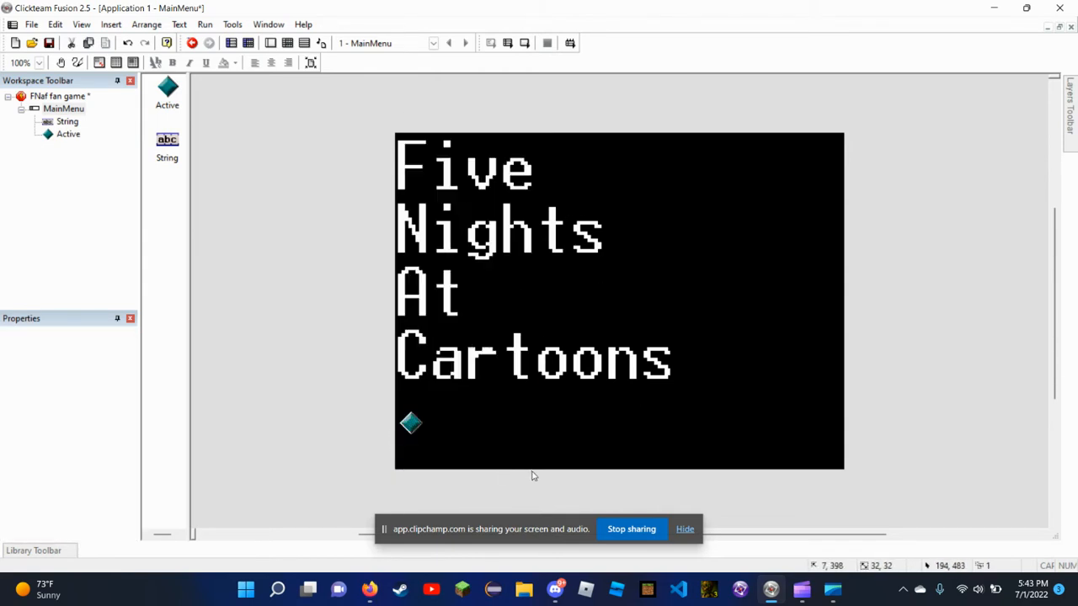
Open the Active object below the title for image editing
click(413, 425)
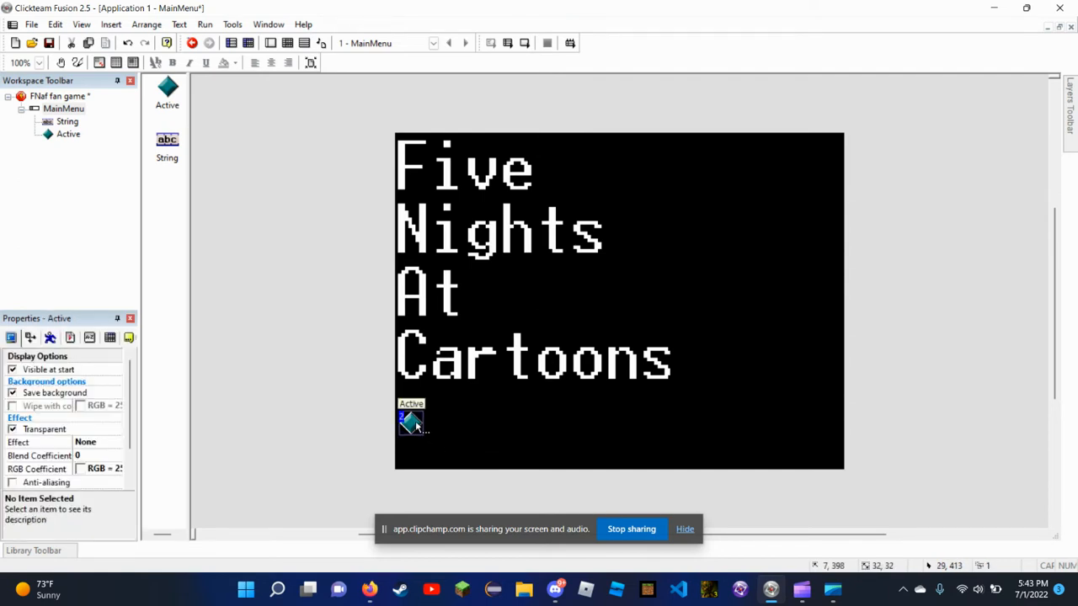
double_click(412, 424)
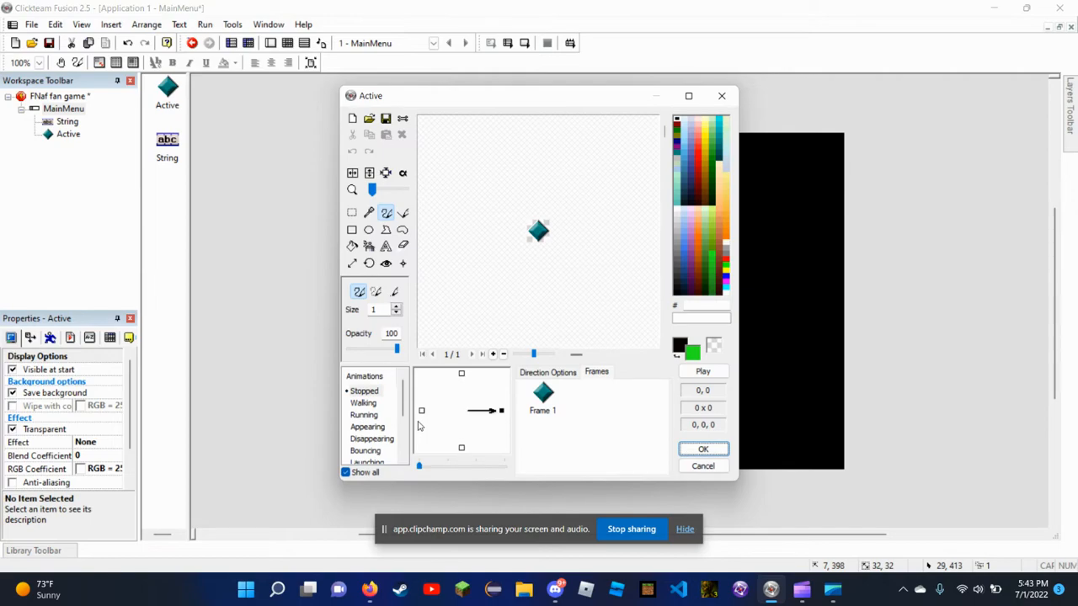
Switch to Firefox, search Google Images for "Fnaf fan game start button" and look through the results for a usable button image
click(371, 597)
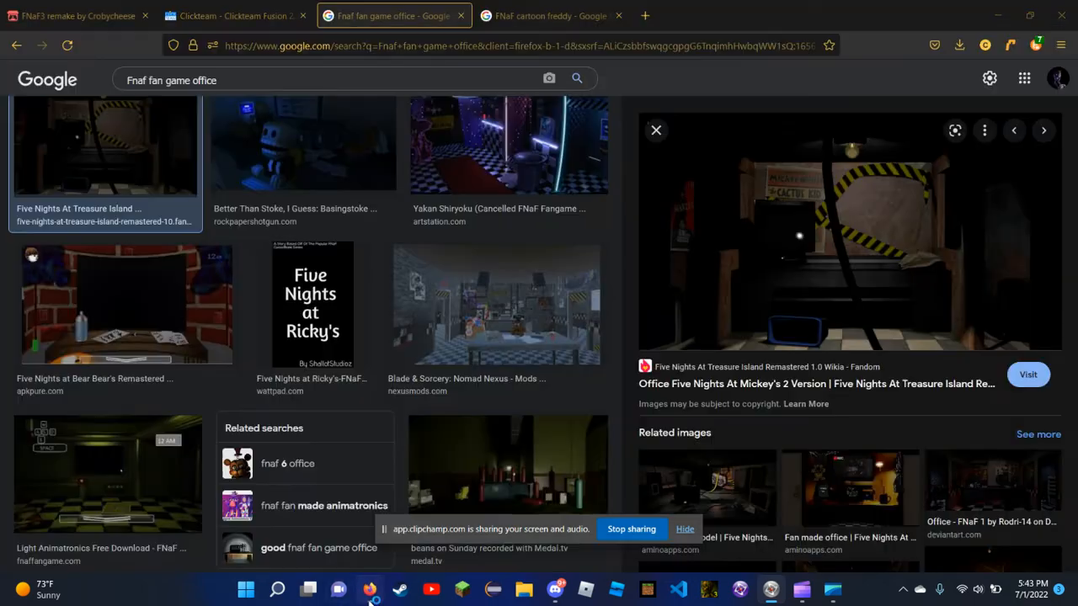
scroll(337, 368, down, 10)
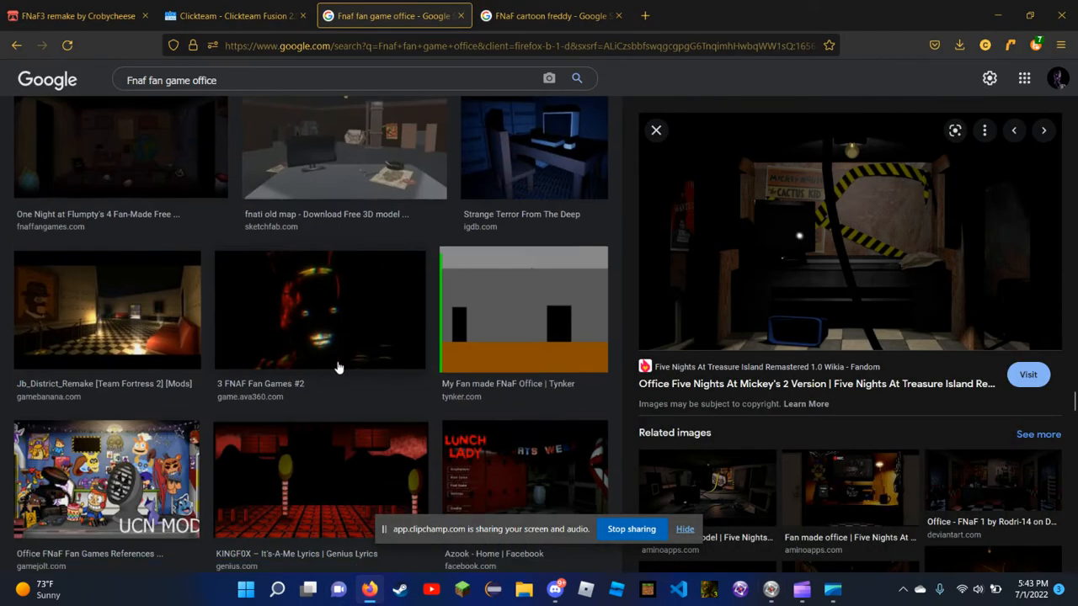
scroll(337, 368, up, 5)
scroll(337, 367, down, 5)
click(378, 82)
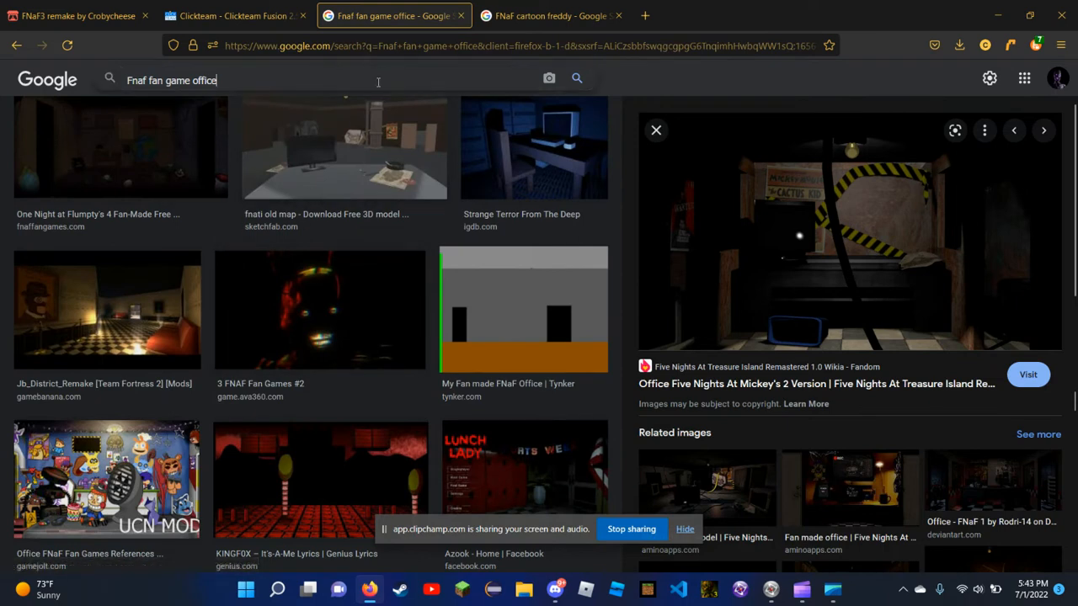
key(BackSpace)
key(BackSpace)
key(BackSpace)
key(BackSpace)
key(BackSpace)
key(BackSpace)
key(BackSpace)
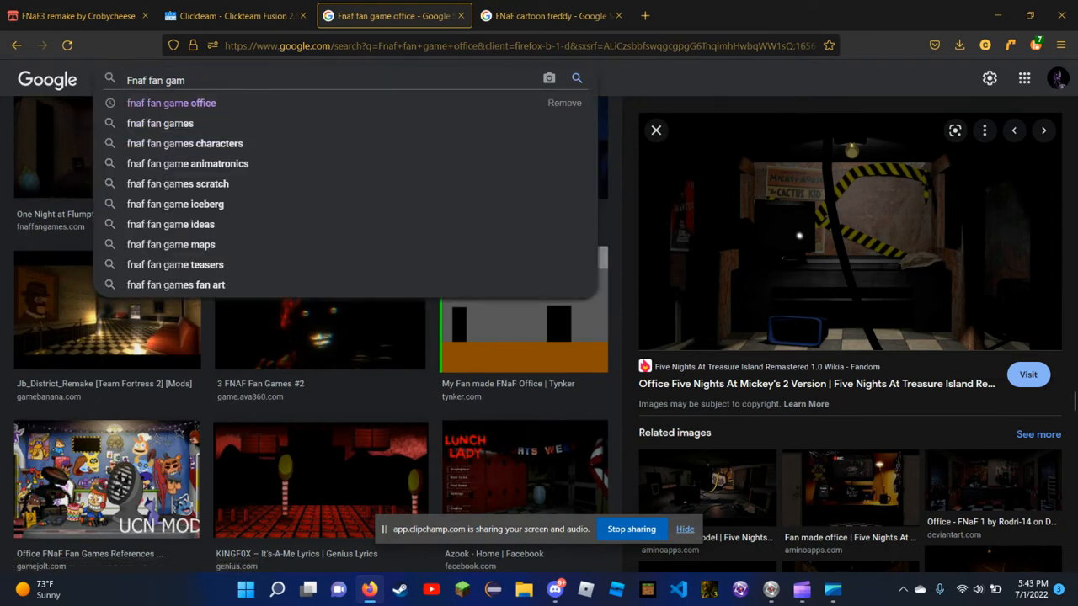
text(e start button)
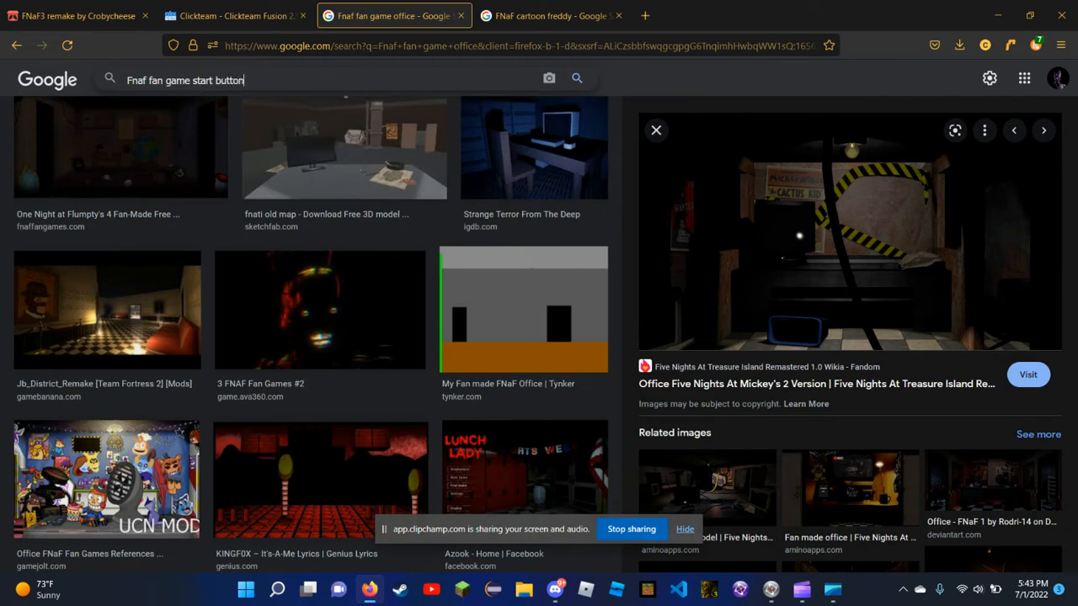
key(Return)
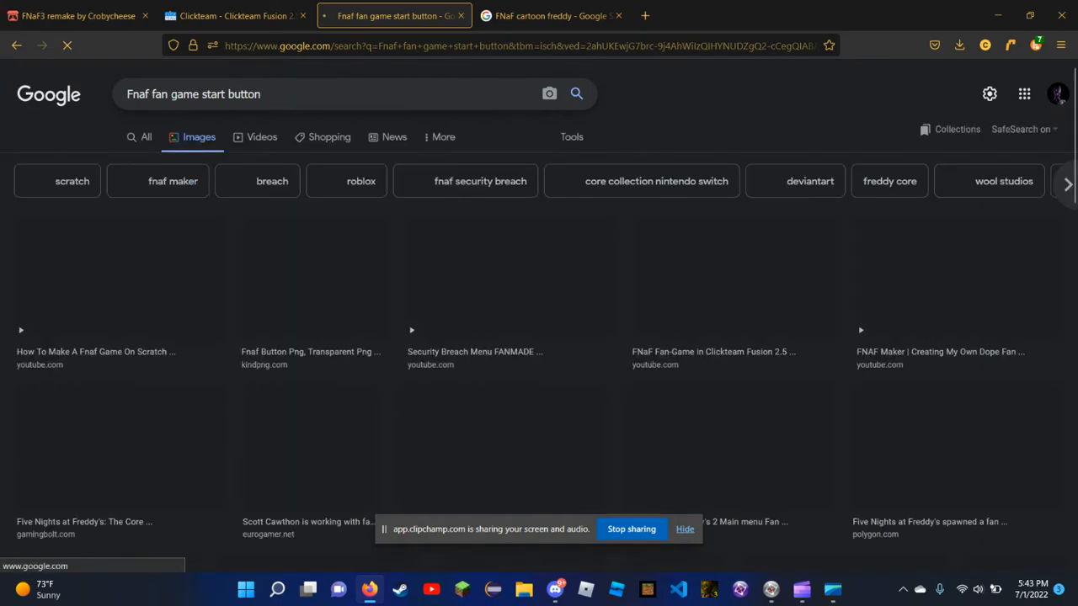
scroll(691, 318, down, 1)
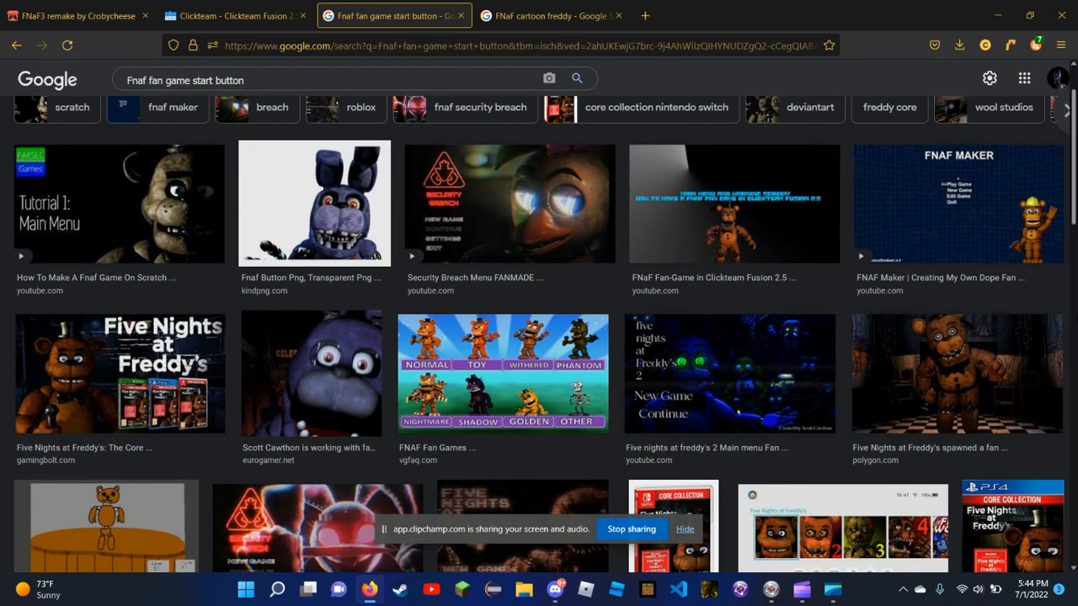
scroll(1059, 310, down, 2)
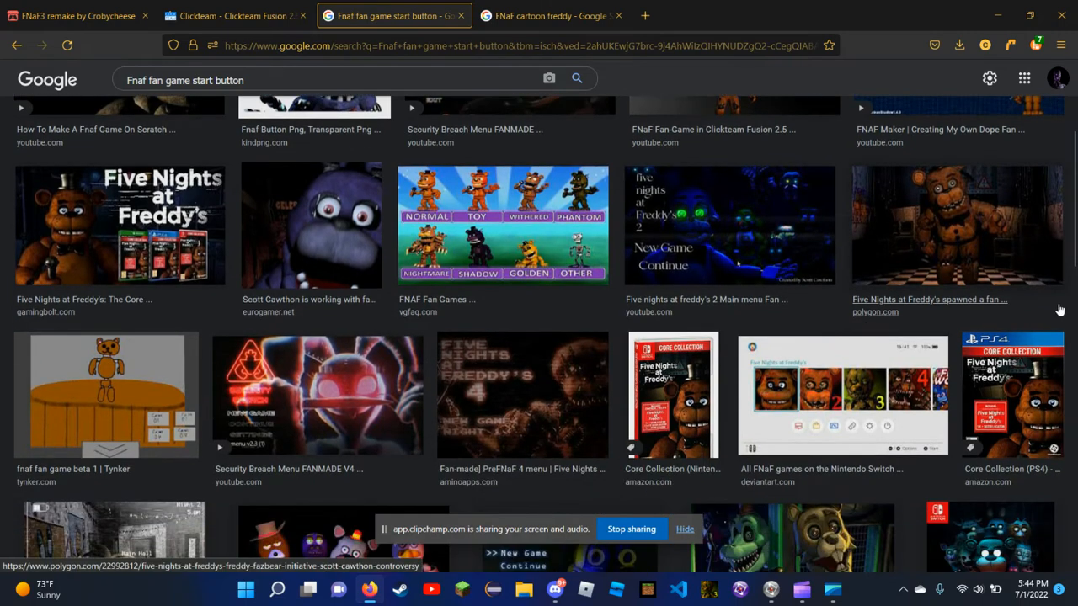
scroll(1059, 310, down, 2)
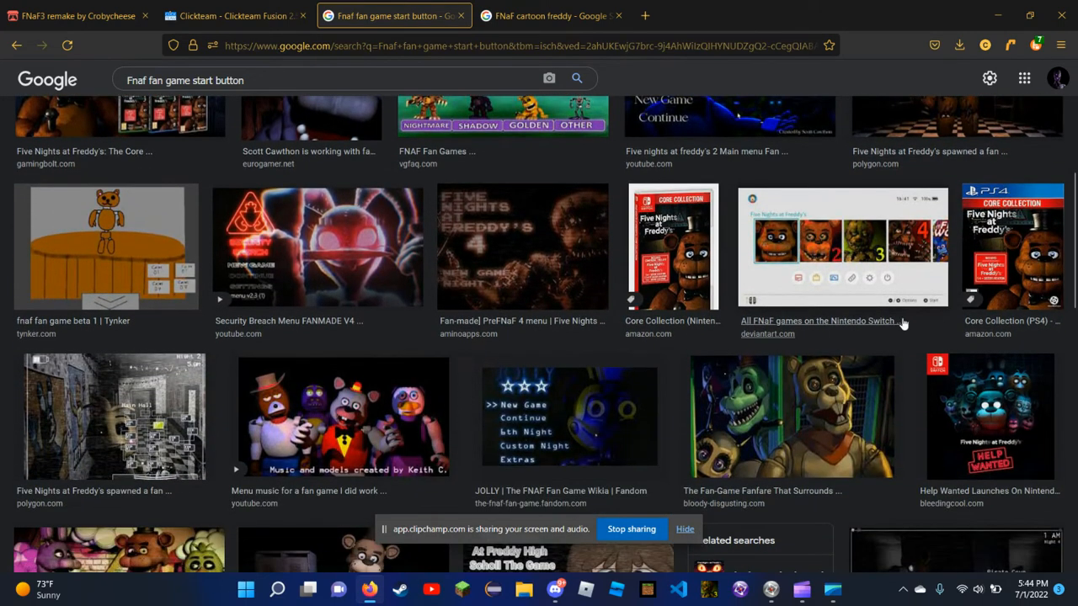
scroll(899, 397, down, 10)
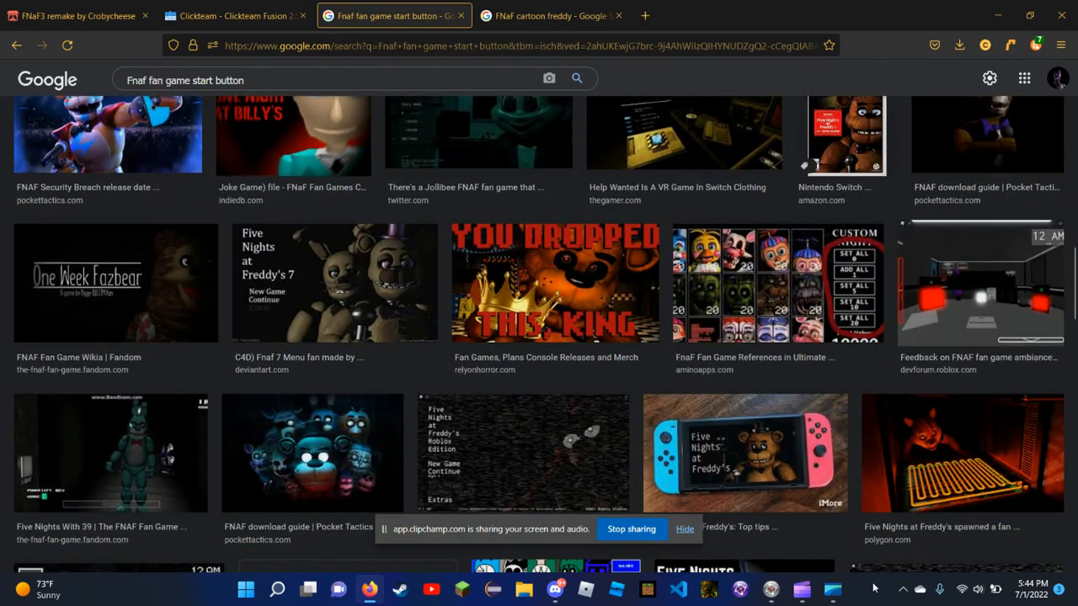
Return to Clickteam Fusion, search the installed apps for Paint and launch it
click(771, 589)
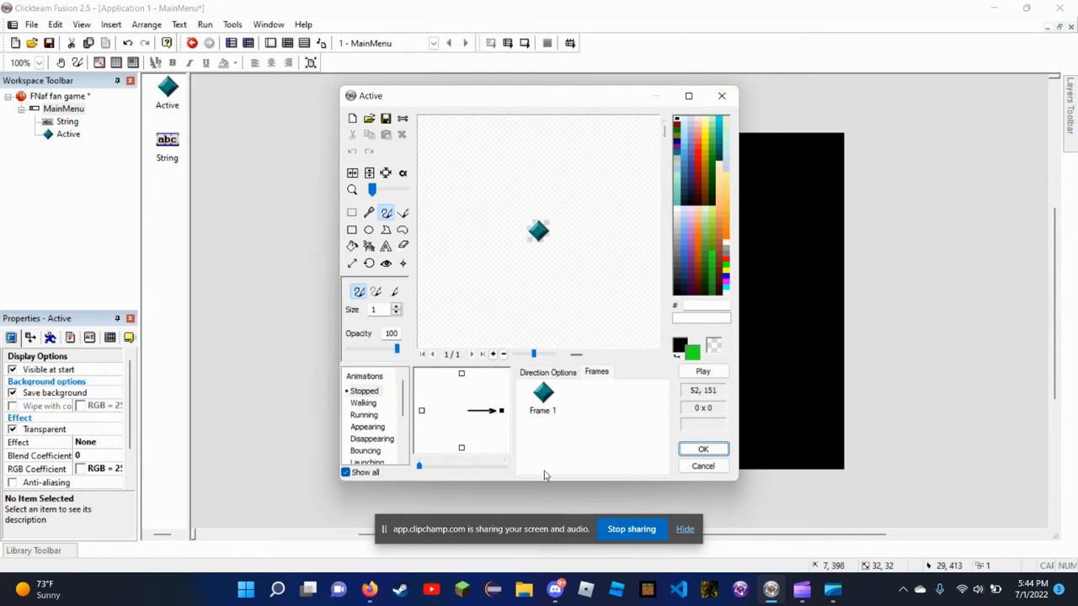
click(245, 592)
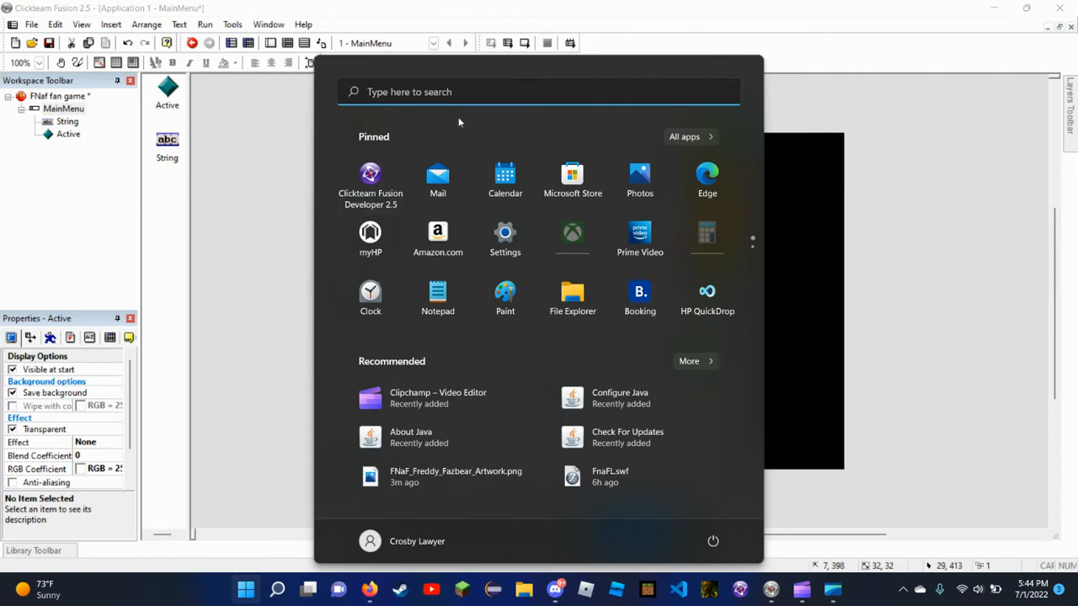
click(451, 91)
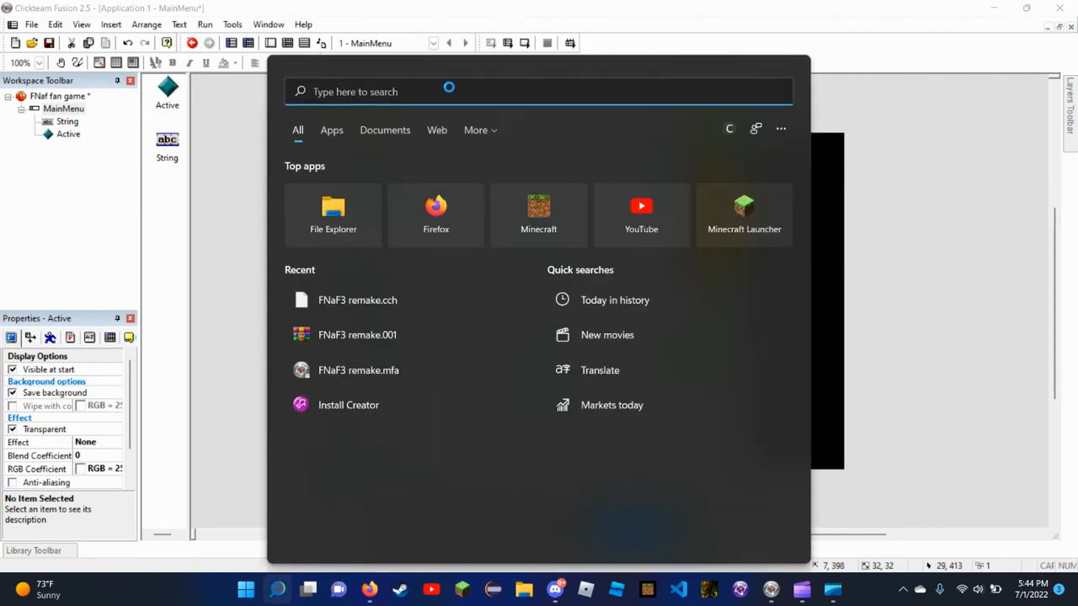
text(Micr)
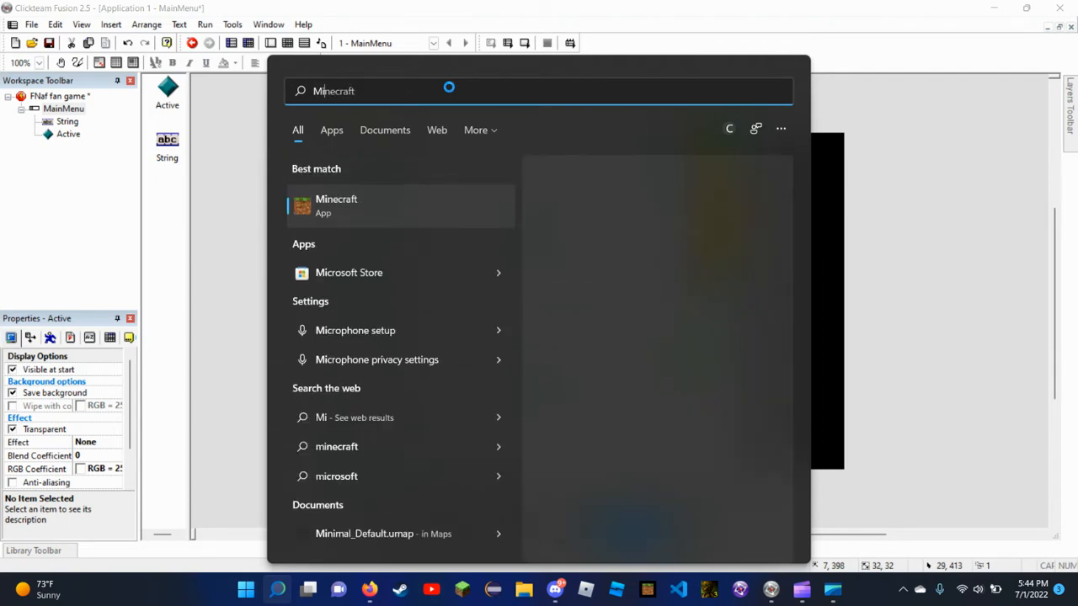
key(BackSpace)
key(BackSpace)
key(BackSpace)
key(BackSpace)
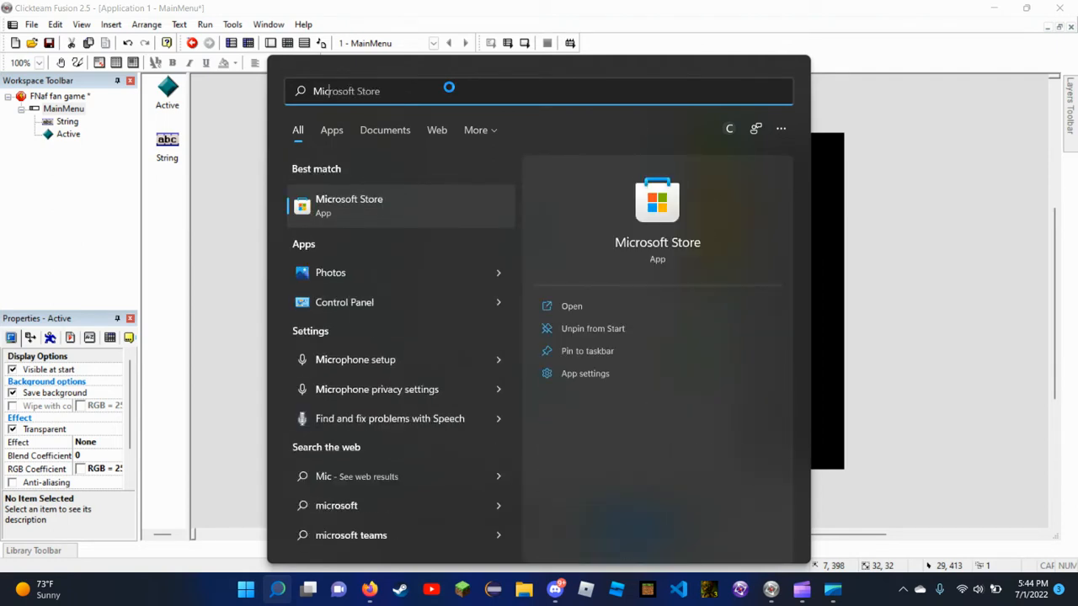
text(Pai)
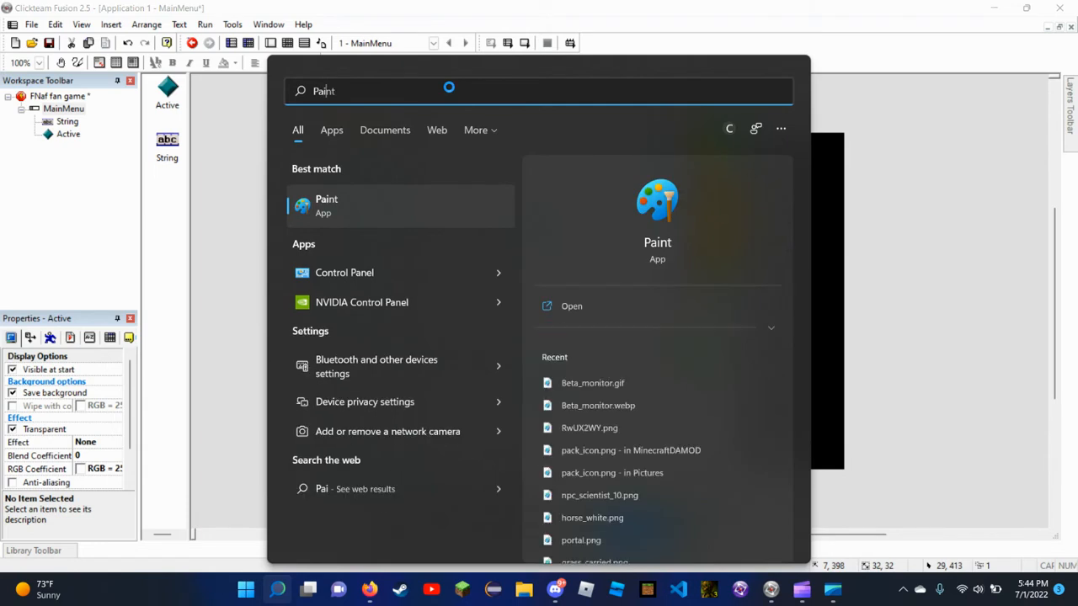
click(410, 217)
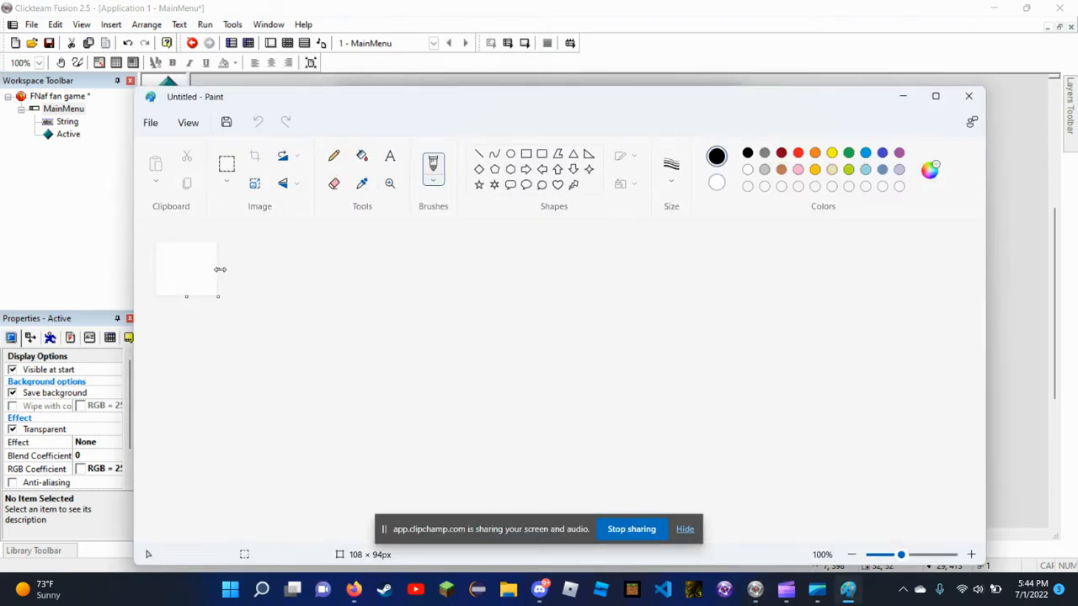
Enlarge the blank Paint canvas to about 756 × 445 px and start a text box with the Bahnschrift font
drag(218, 270, 580, 320)
mouse_move(368, 300)
mouse_down()
mouse_move(413, 522)
mouse_move(421, 493)
mouse_up()
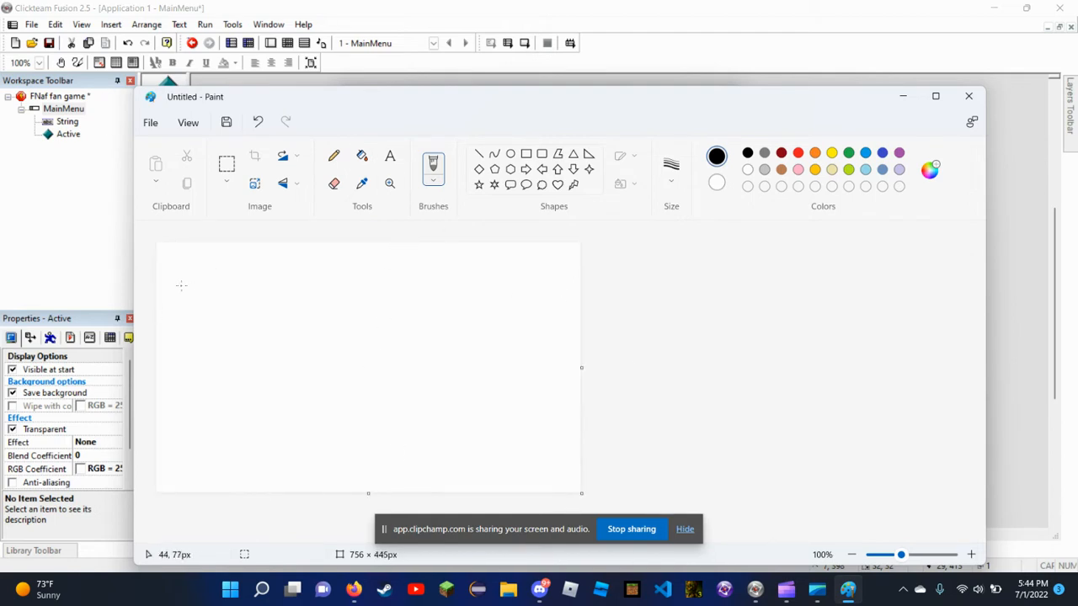
click(389, 155)
click(202, 339)
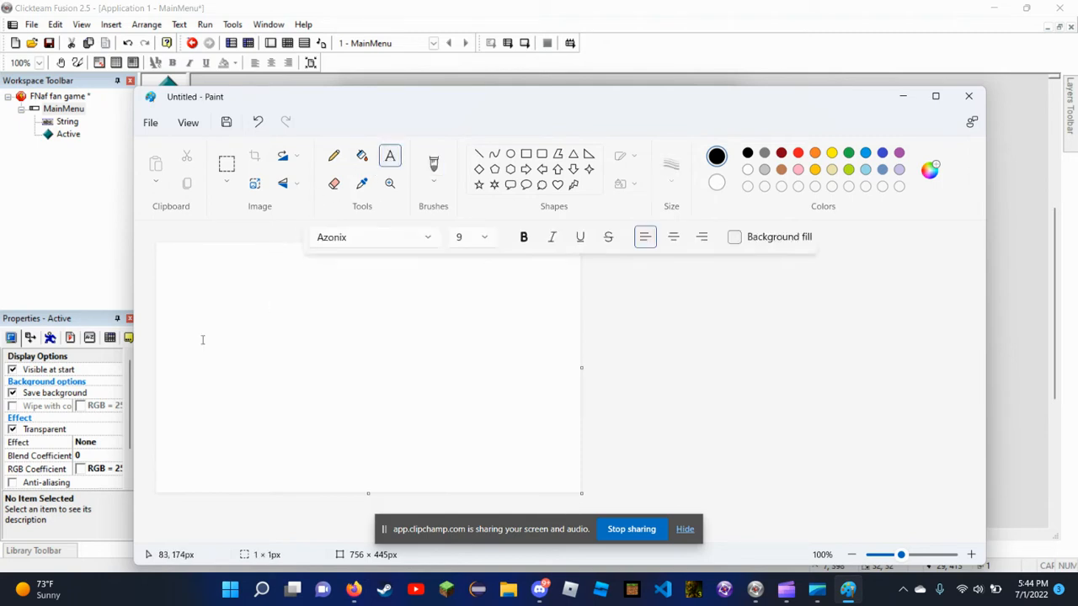
click(355, 235)
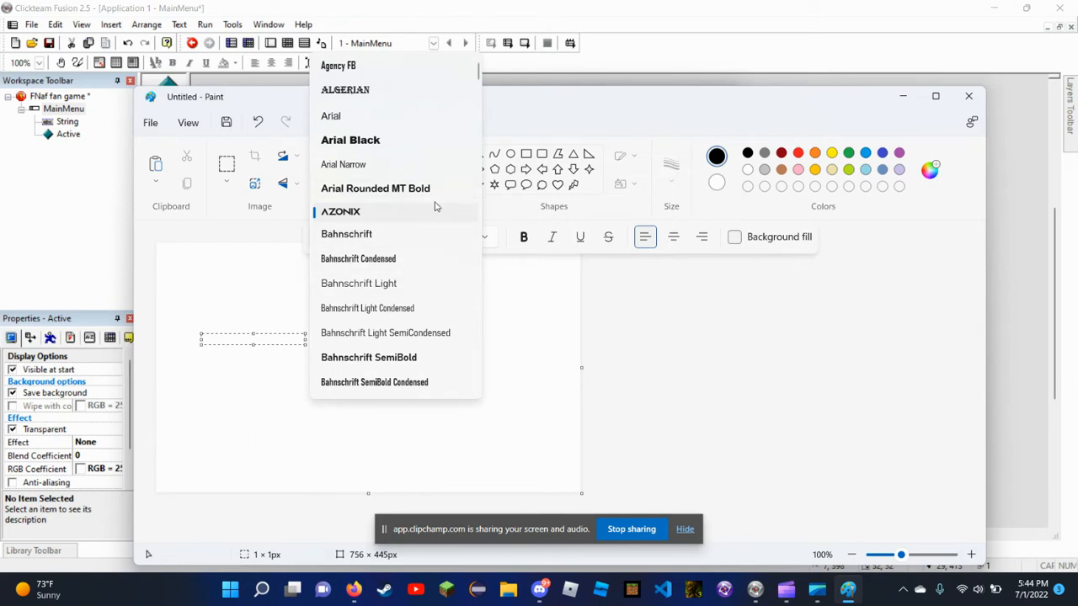
click(385, 241)
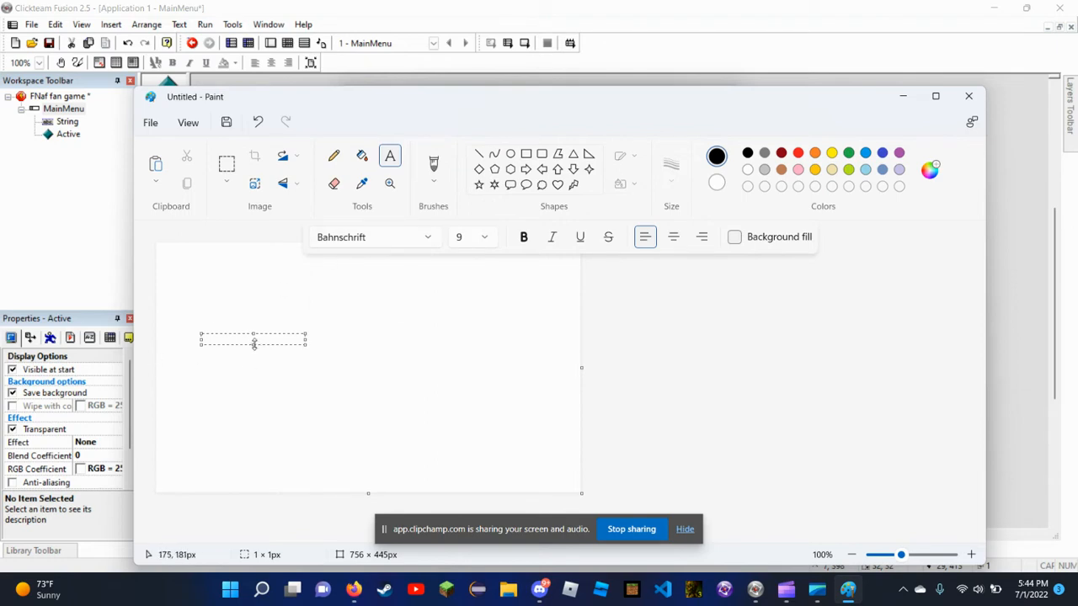
Replace the trial text boxes with one about 190 × 109 px in the canvas's upper-left area
drag(254, 345, 246, 425)
drag(254, 337, 433, 344)
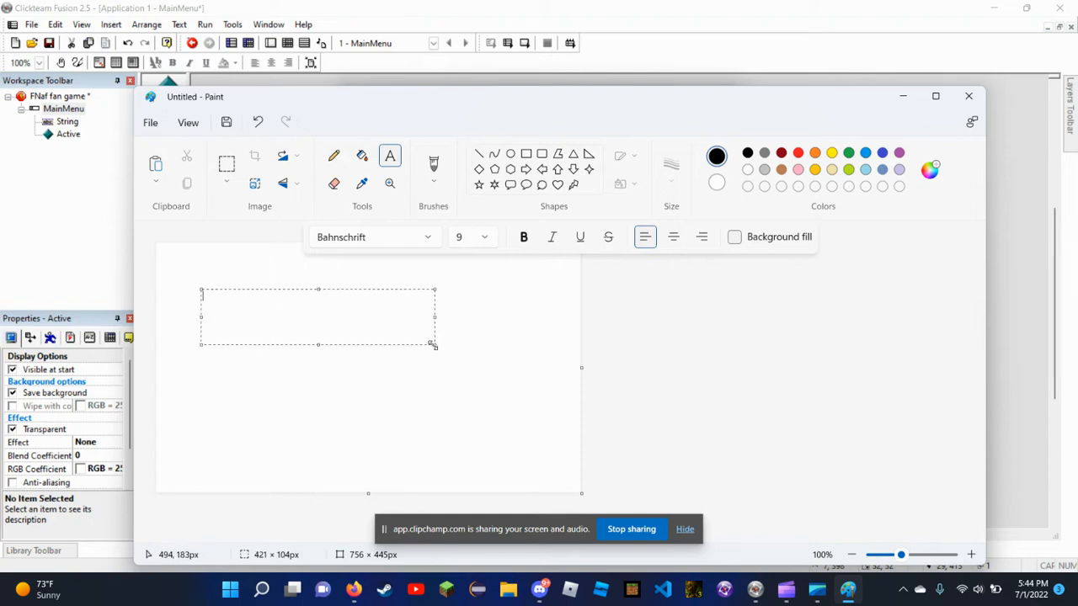
click(319, 347)
click(321, 337)
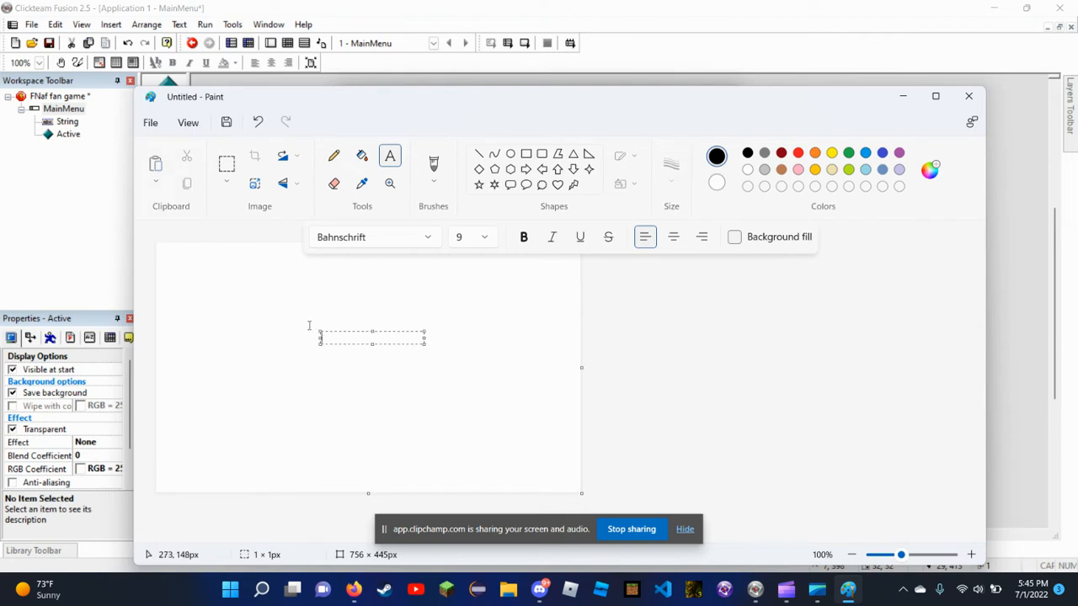
click(280, 319)
click(224, 307)
drag(274, 314, 271, 359)
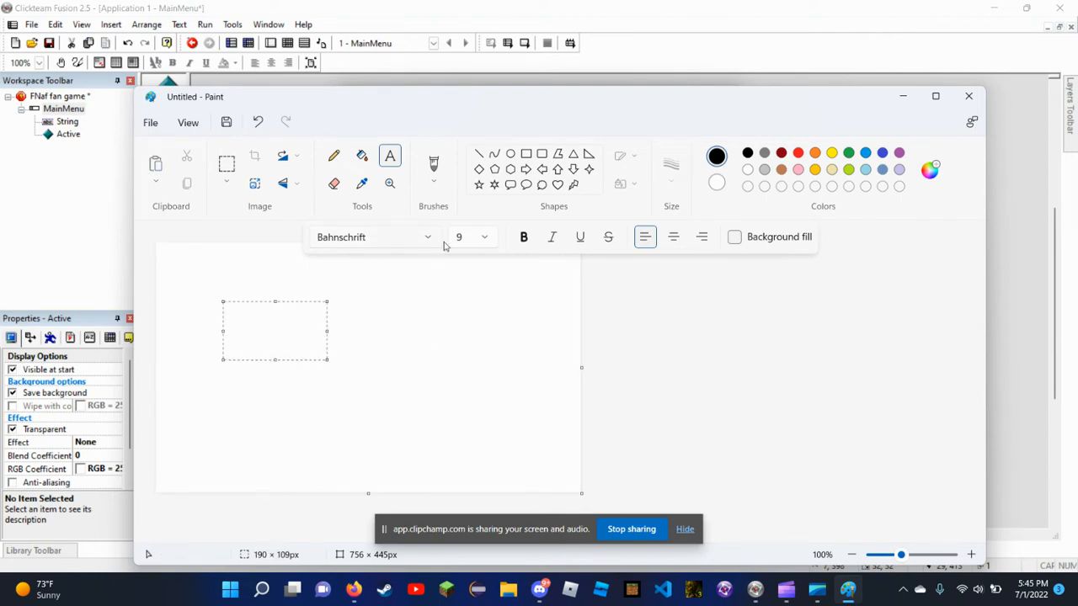
Set the text to size 18 and bold without background fill, and write "Start" in the text box
click(484, 236)
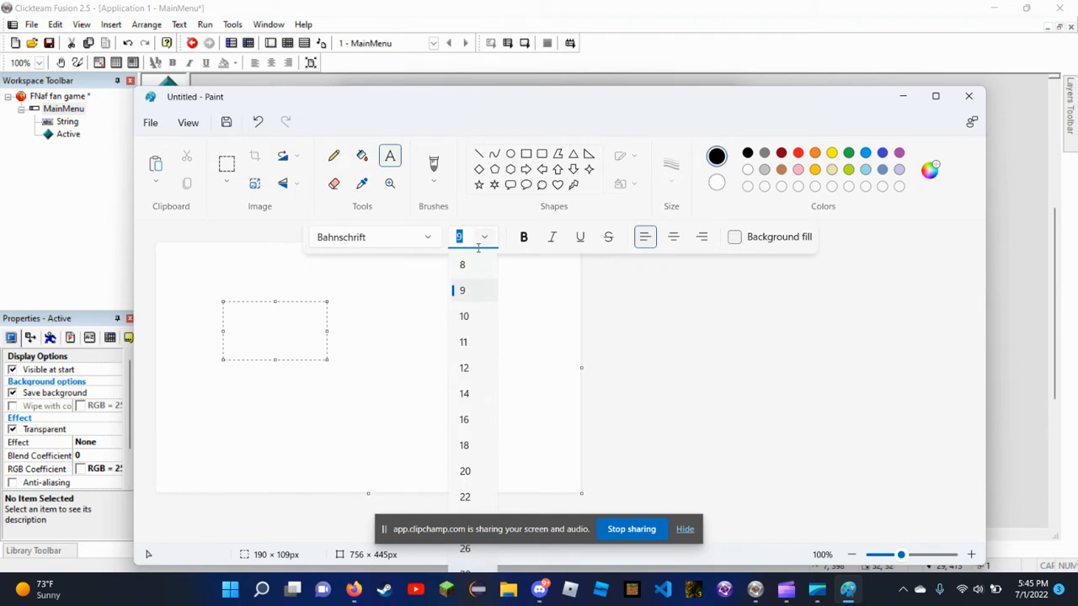
click(464, 446)
click(257, 331)
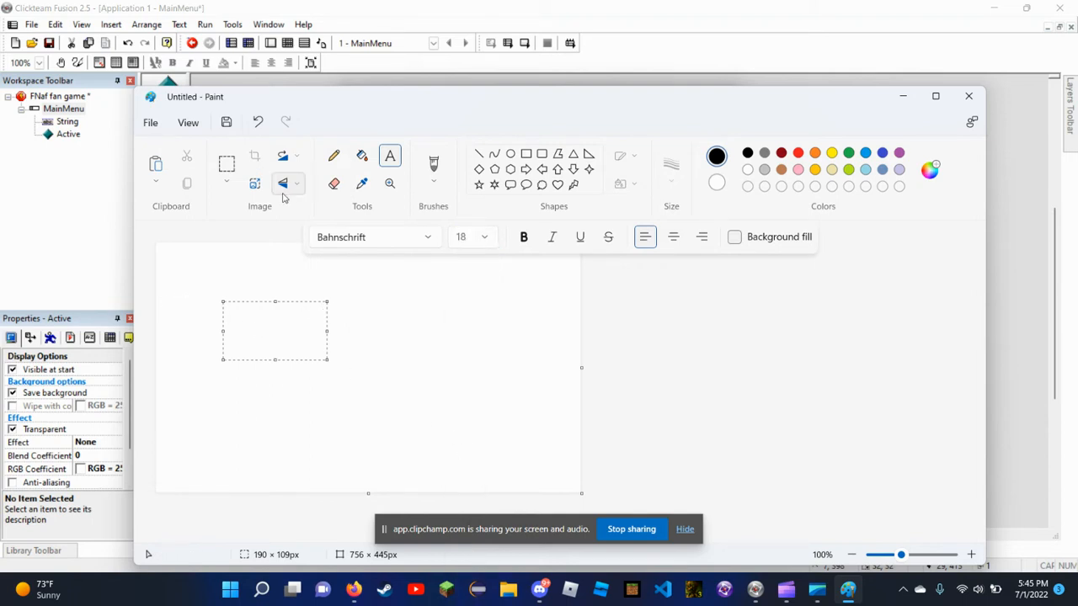
click(528, 239)
click(735, 237)
click(735, 237)
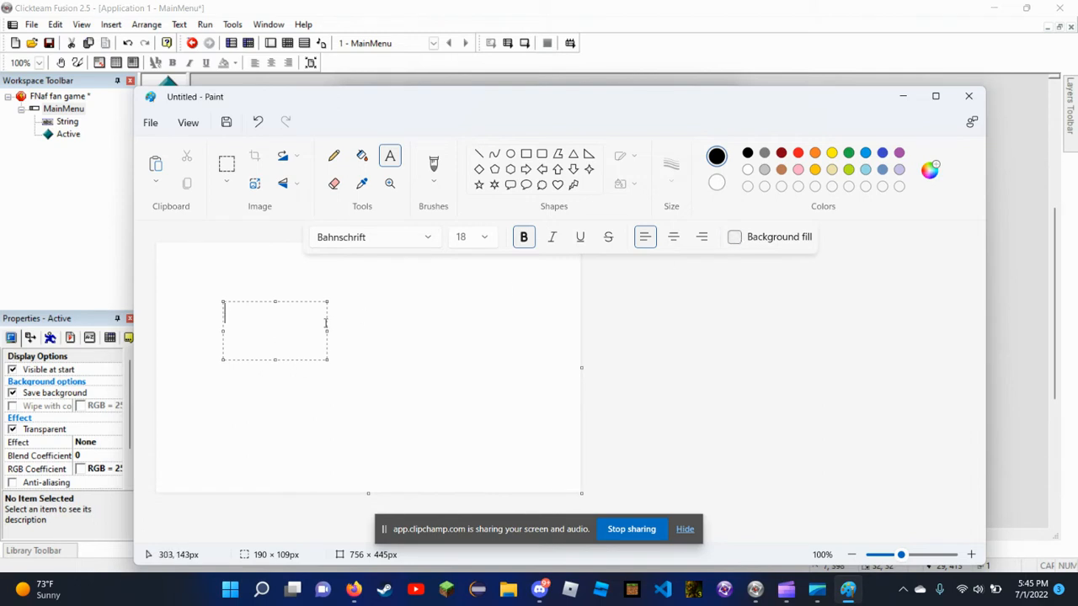
text(Start)
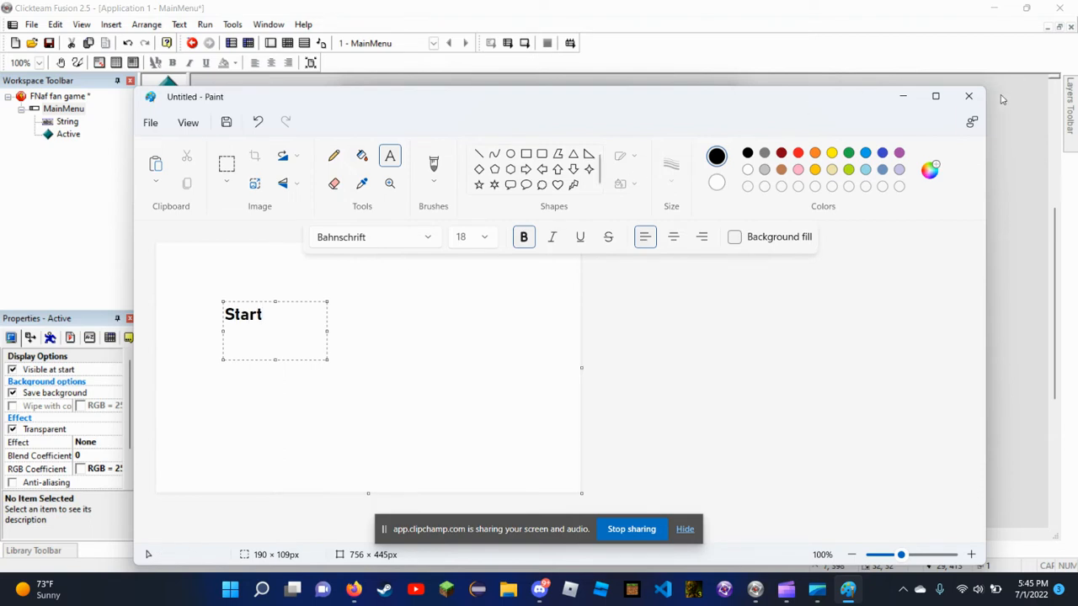
Close Paint without saving the drawing and leave the Active object's image editor
click(968, 96)
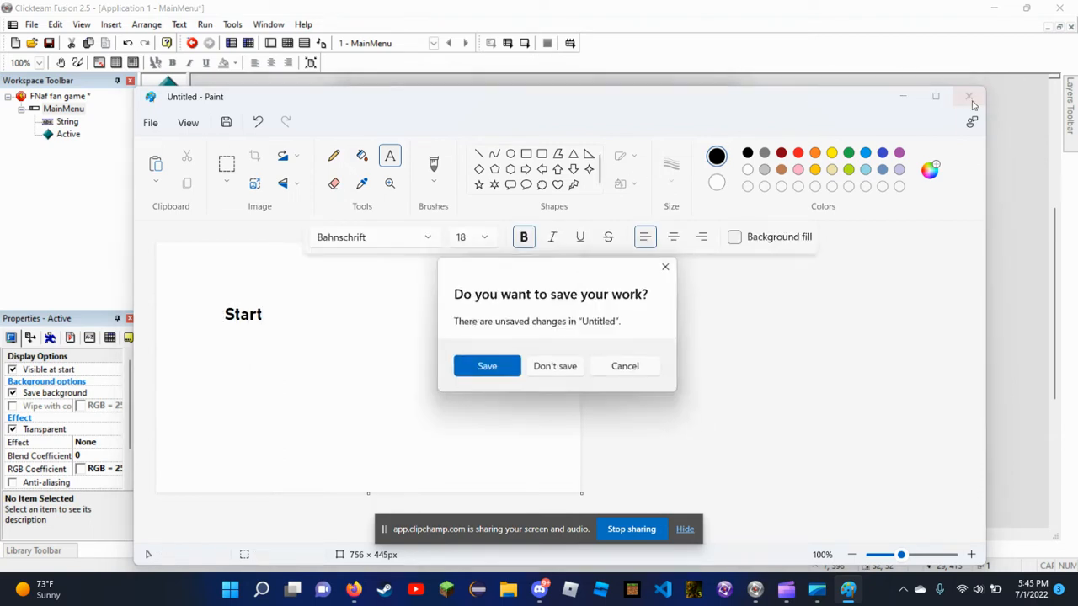
click(559, 369)
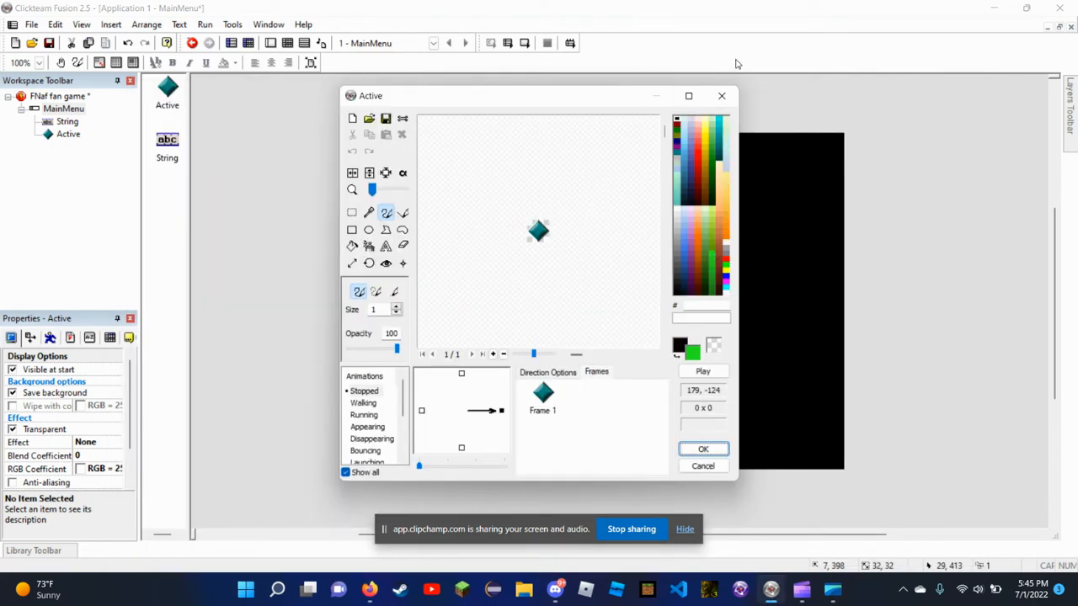
click(722, 95)
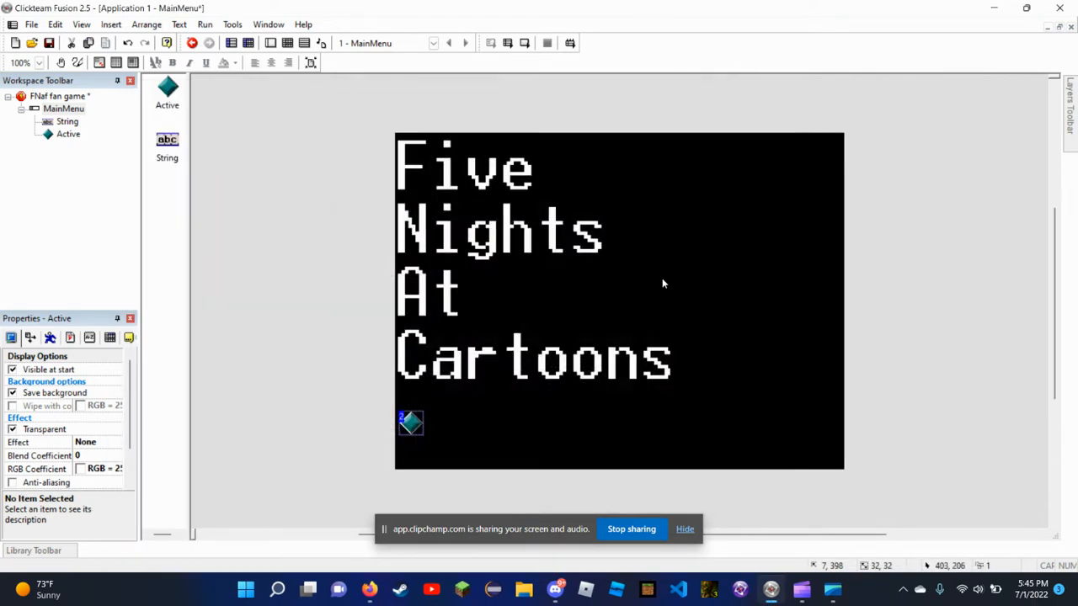
Edit the Active object's image, painting it completely green with a size 999 brush, and confirm the change
right_click(412, 425)
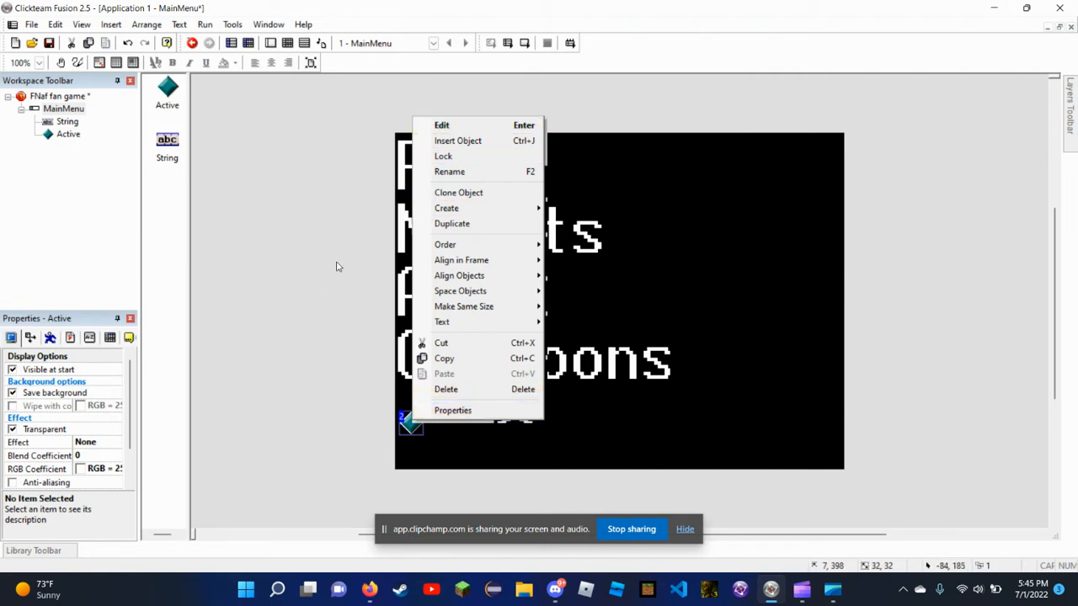
click(373, 349)
click(410, 425)
right_click(410, 425)
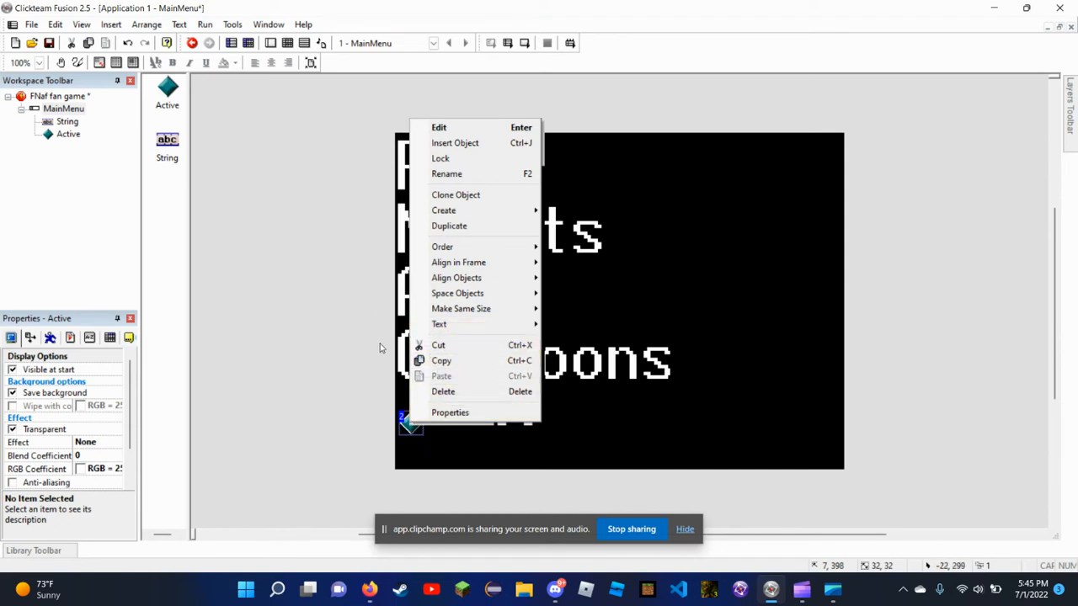
click(514, 128)
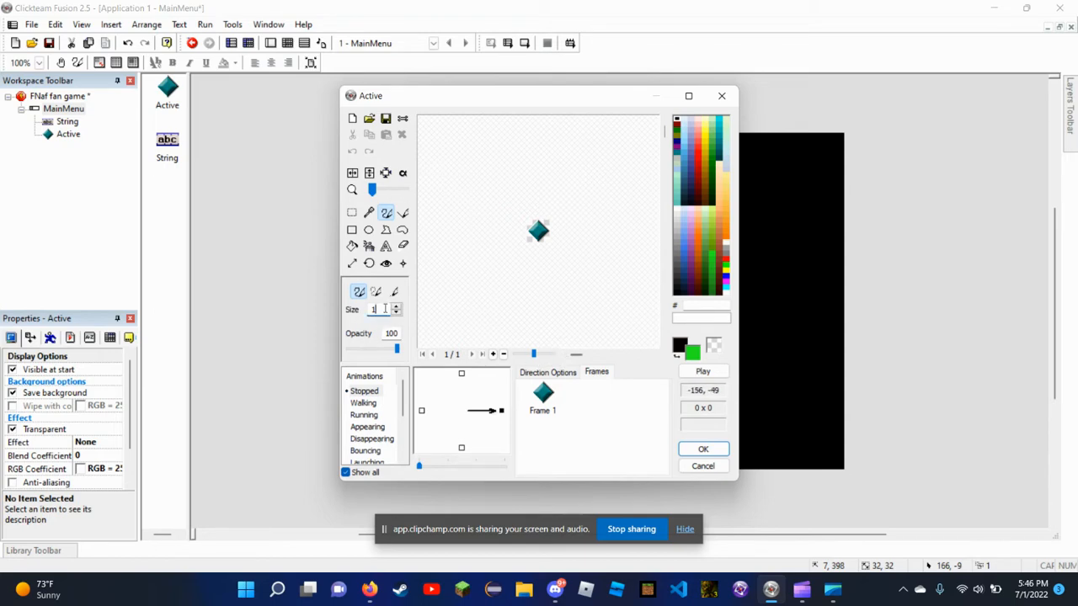
text(999)
click(712, 253)
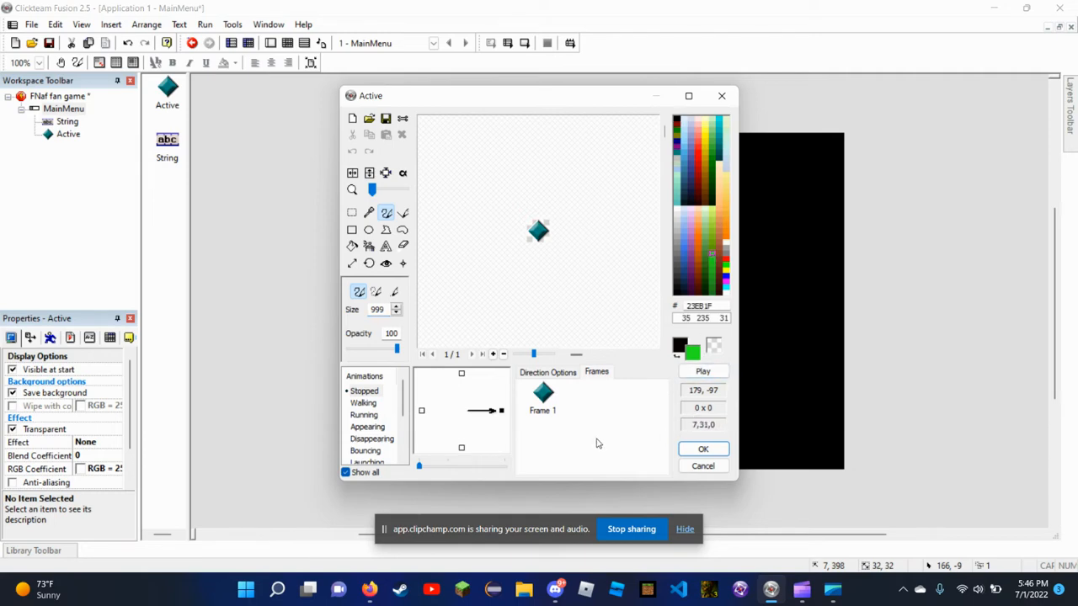
click(528, 234)
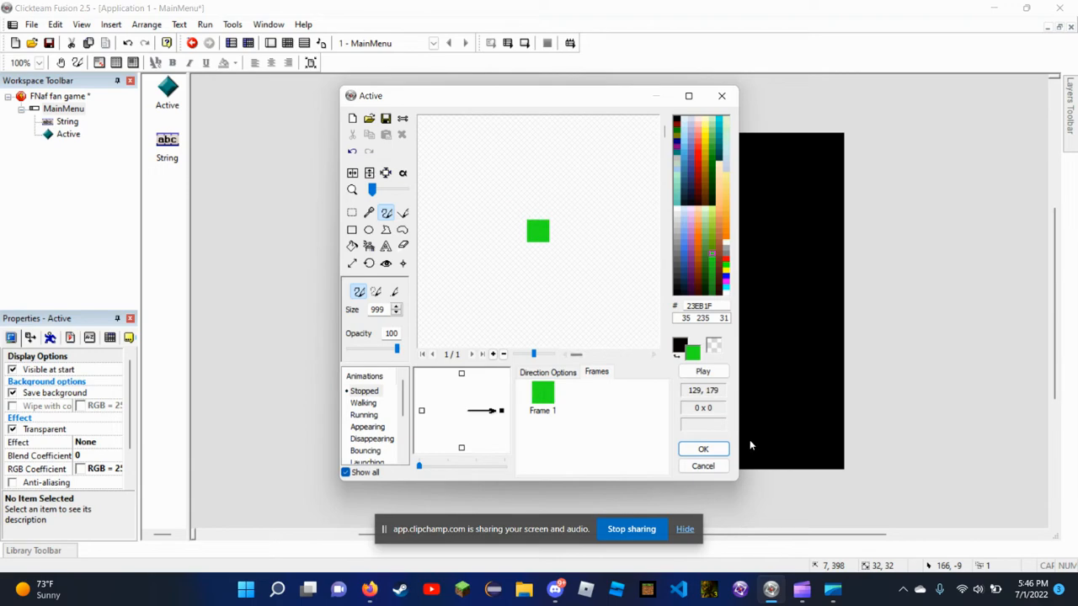
click(722, 452)
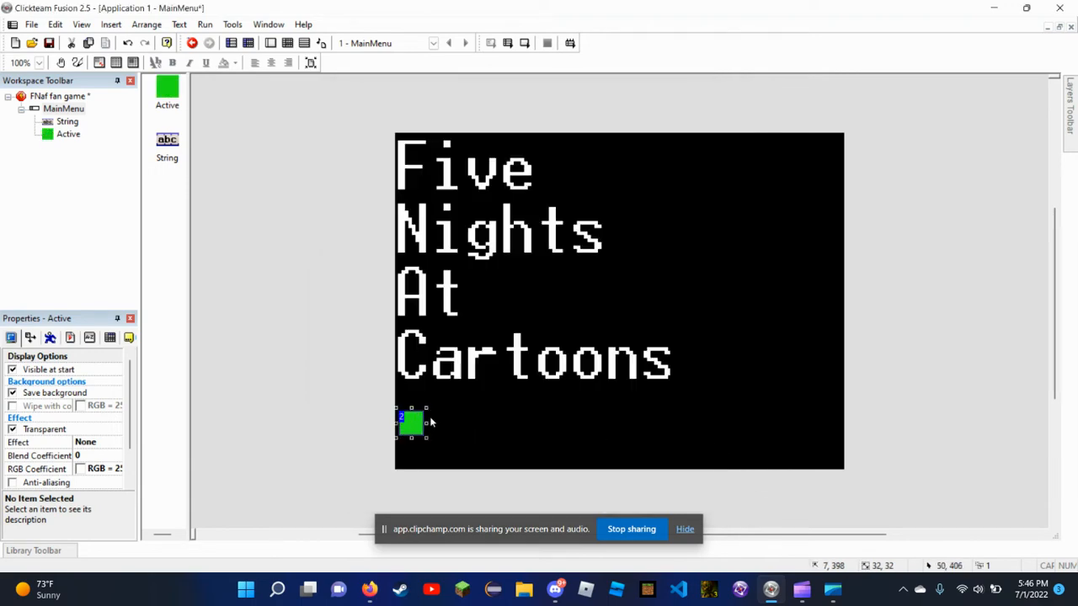
Stretch the green Active object into a button-shaped rectangle of about 344 × 69 px below the title
drag(423, 423, 607, 423)
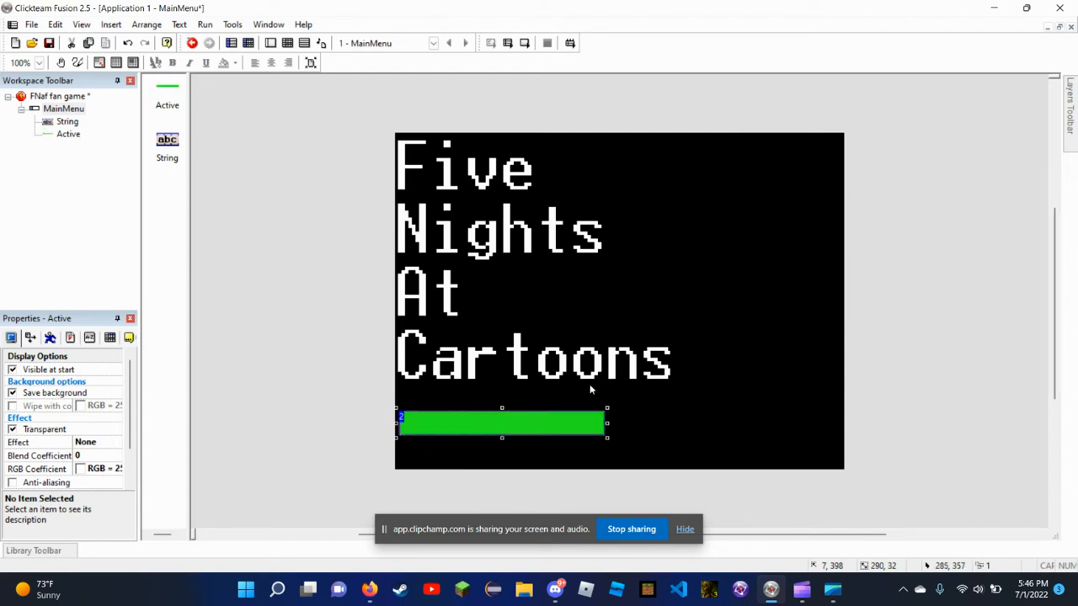
click(496, 456)
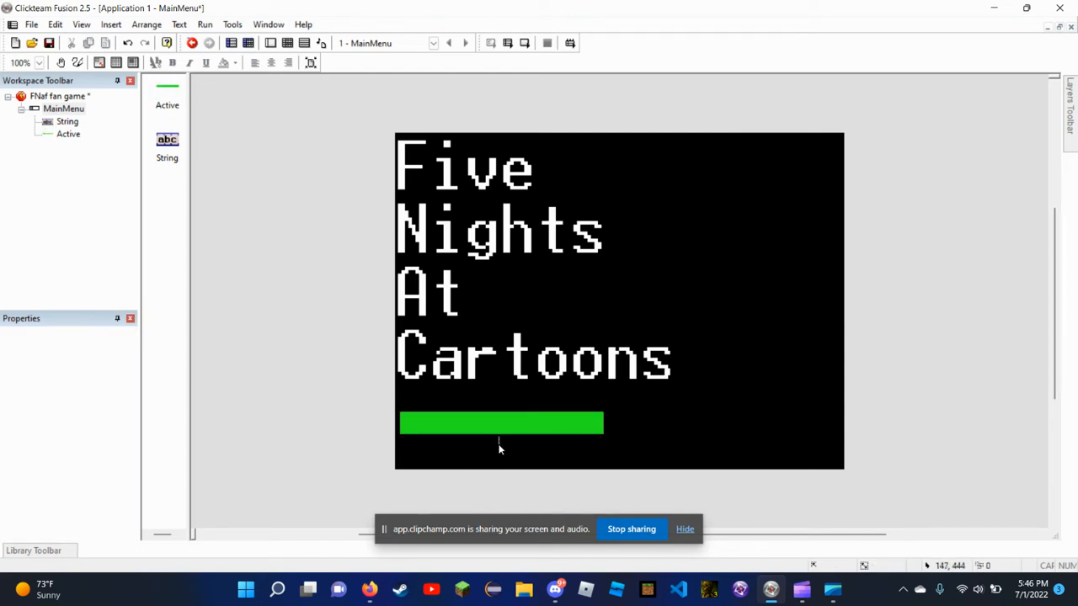
double_click(477, 421)
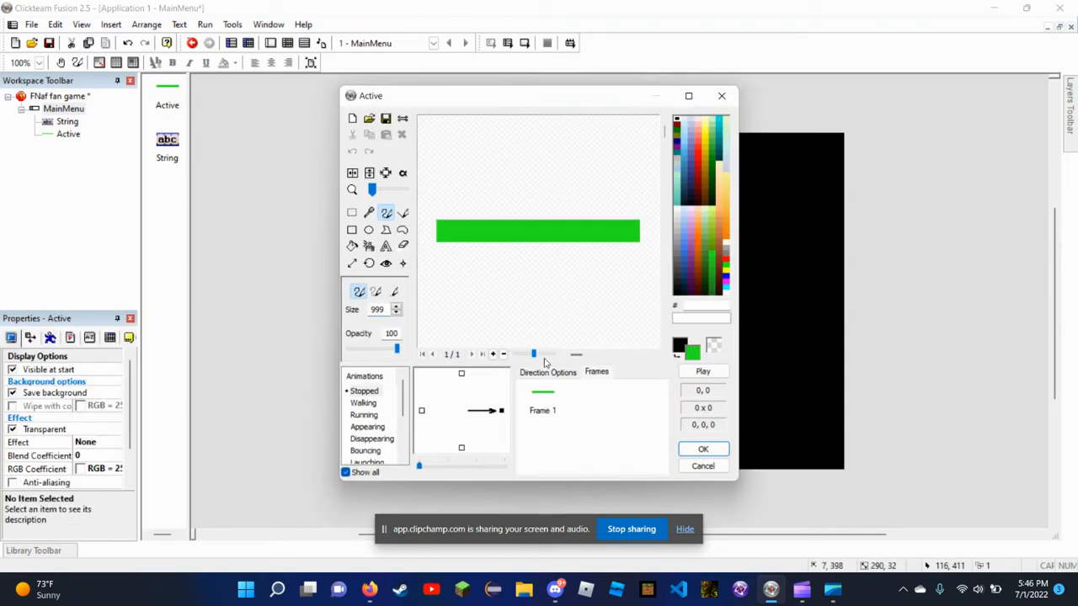
click(695, 444)
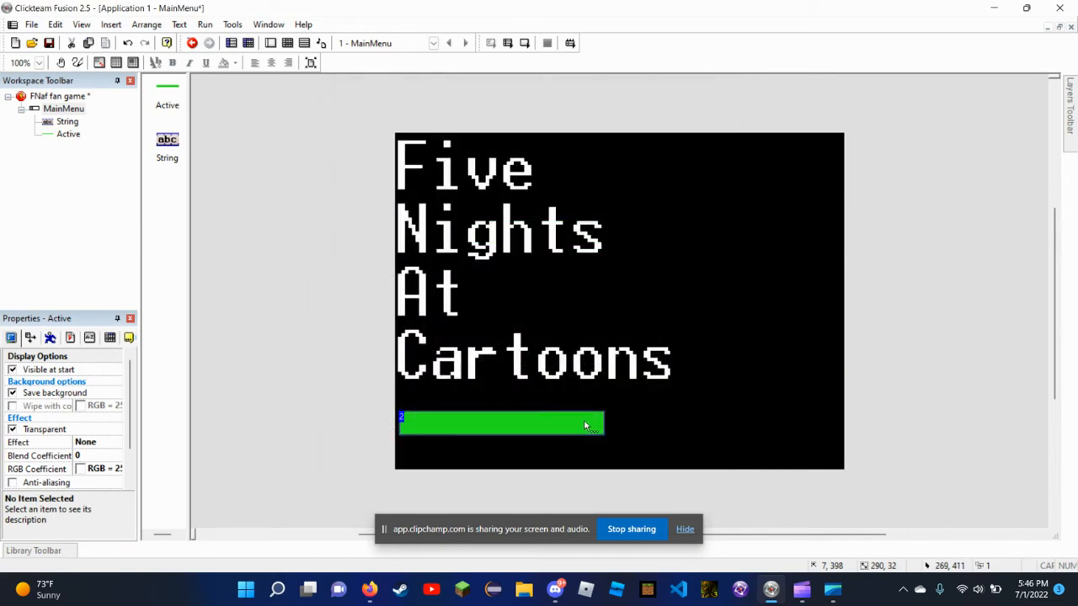
click(587, 426)
drag(500, 437, 500, 463)
drag(607, 434, 645, 436)
click(346, 424)
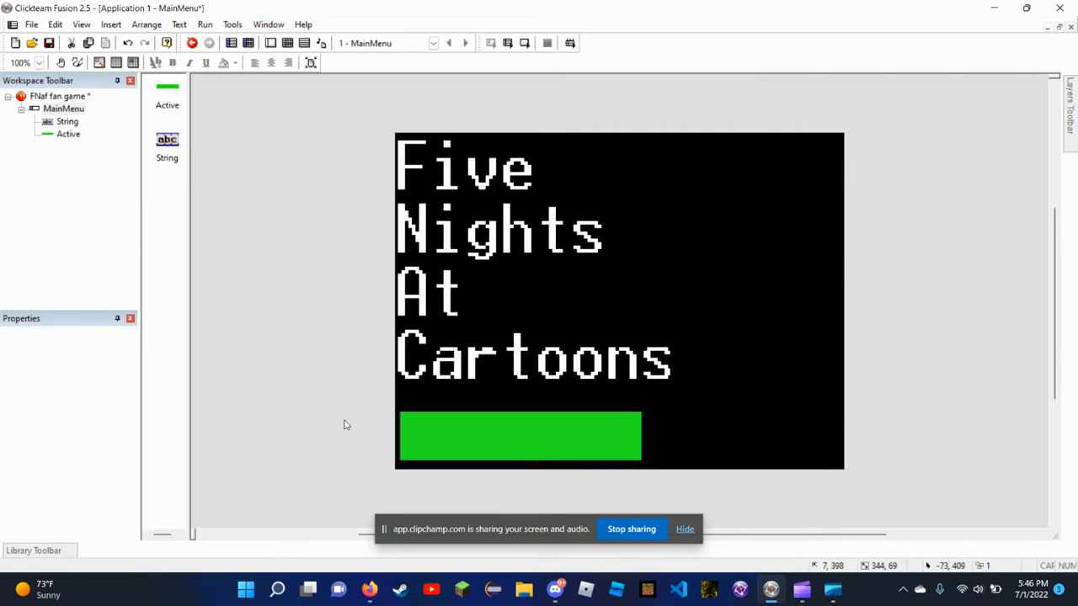
Turn off Visible at start for the green Active object
click(472, 444)
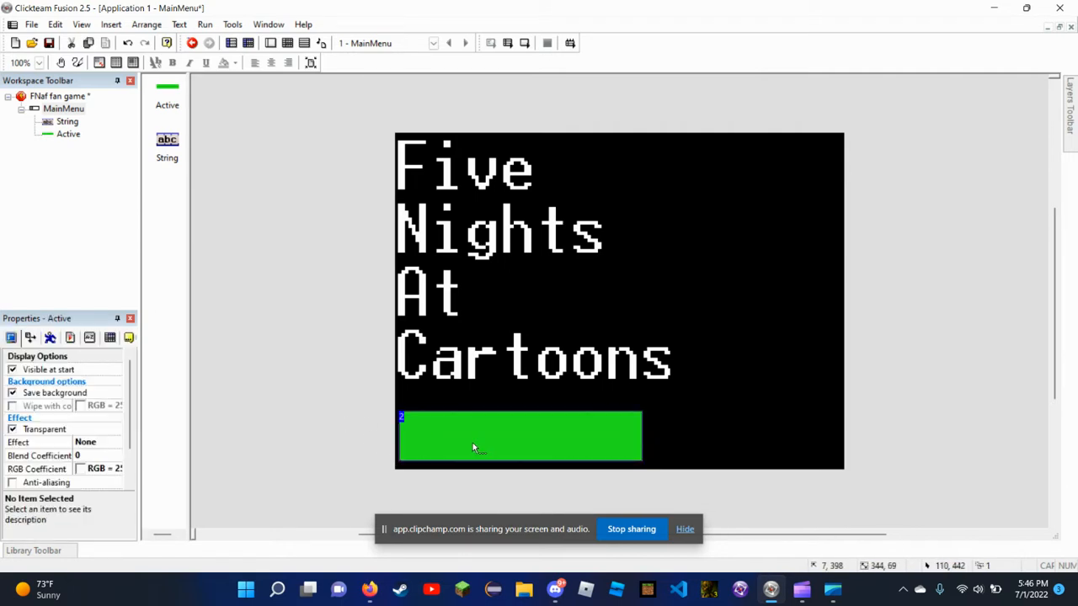
click(11, 369)
click(330, 445)
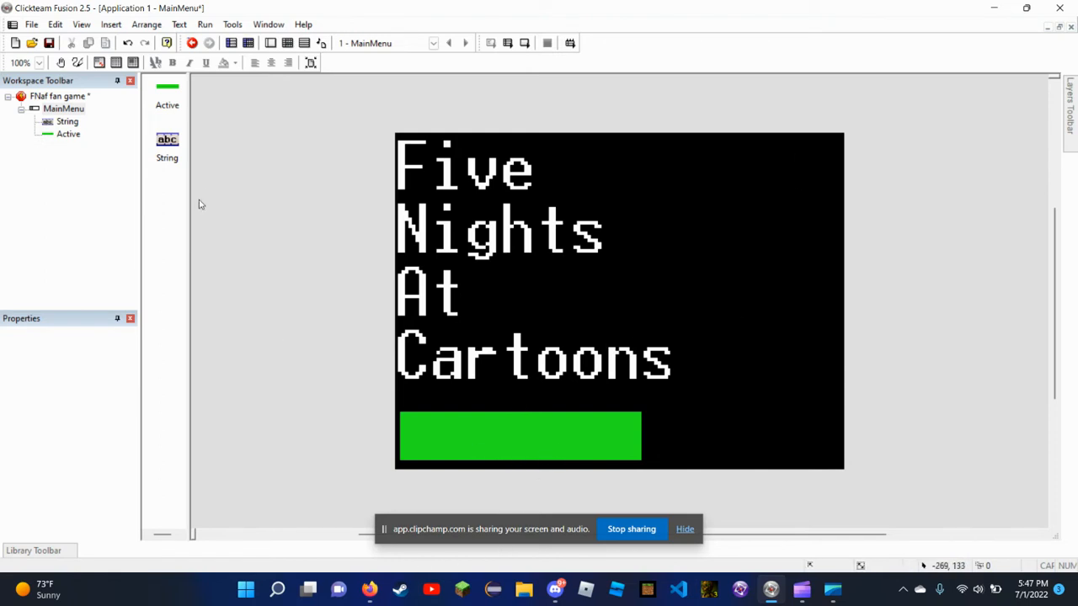
right_drag(427, 431, 426, 441)
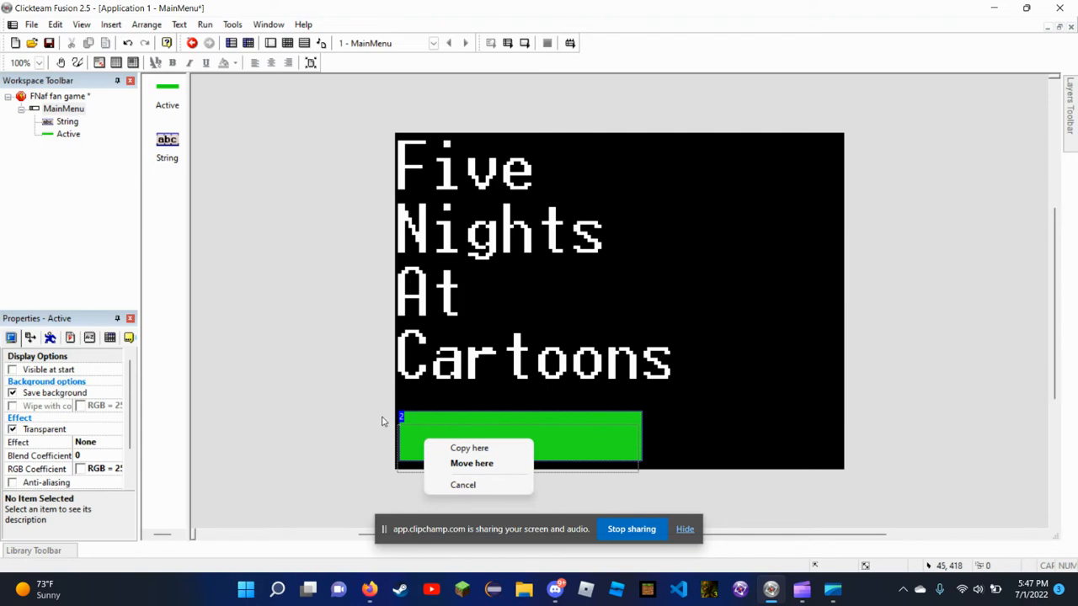
click(462, 485)
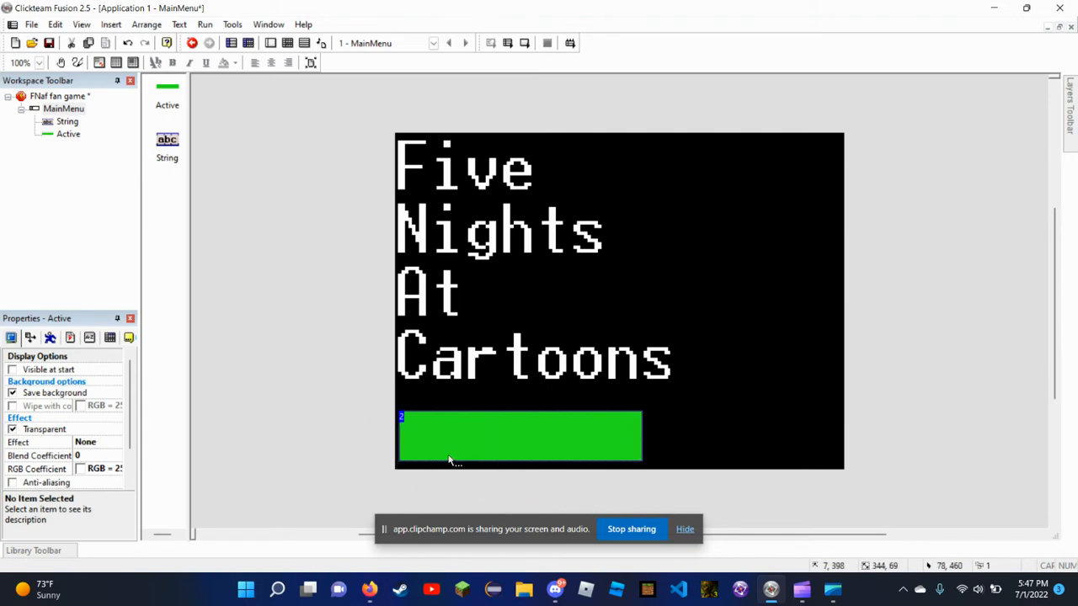
click(362, 429)
Insert a new String object onto the green rectangle below the title
right_click(422, 421)
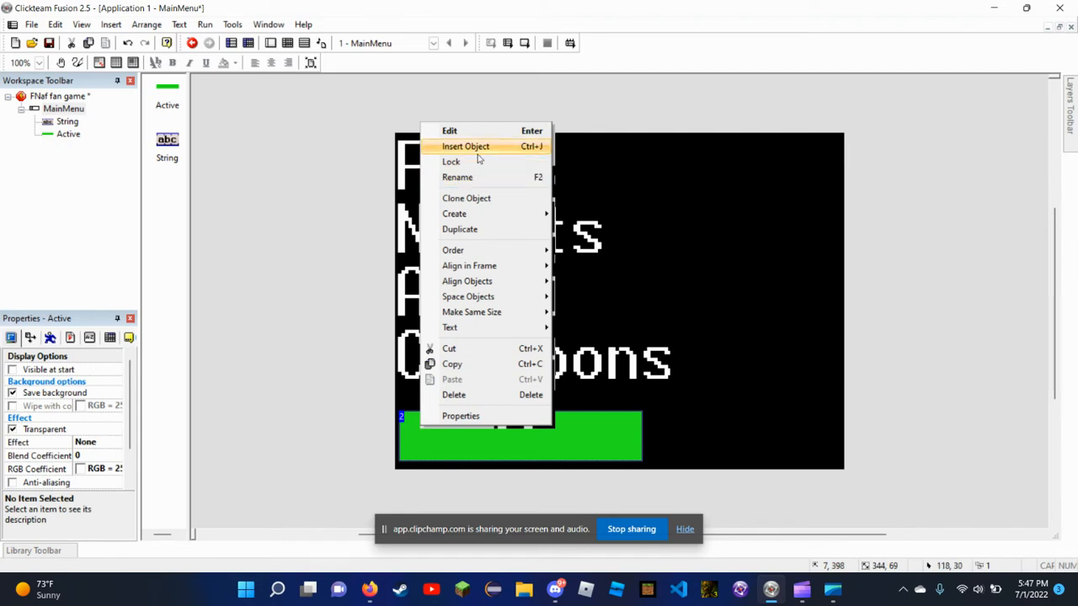
click(478, 153)
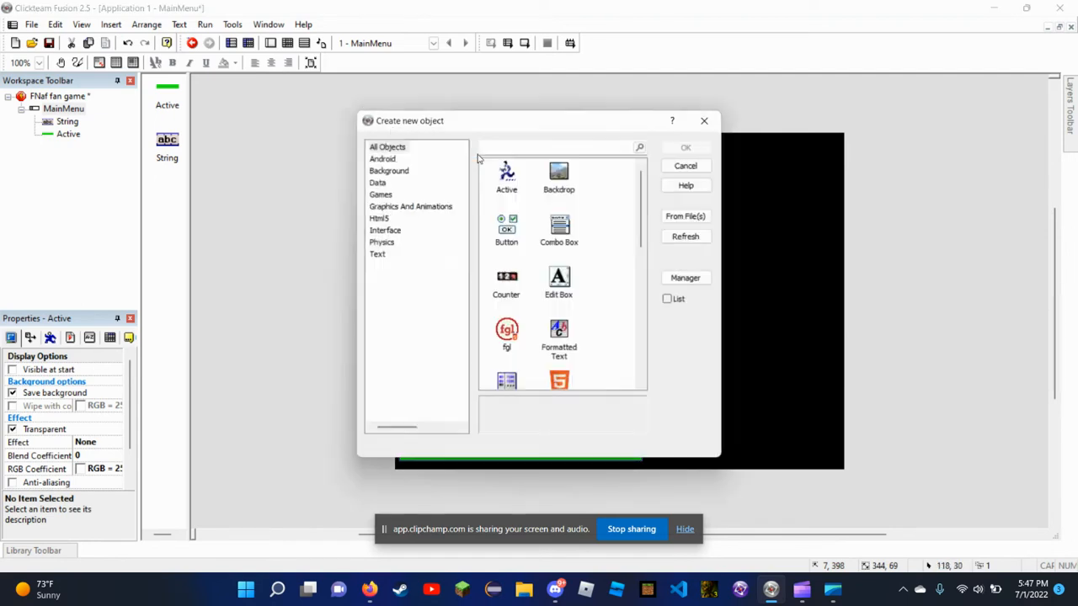
scroll(565, 331, down, 1)
scroll(565, 331, down, 5)
click(560, 313)
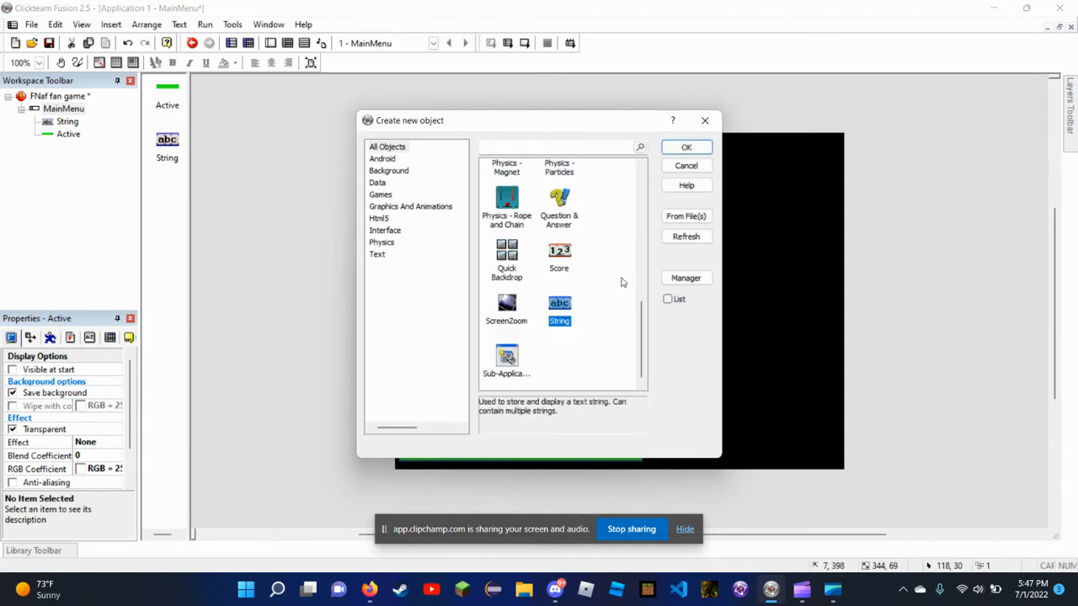
click(697, 149)
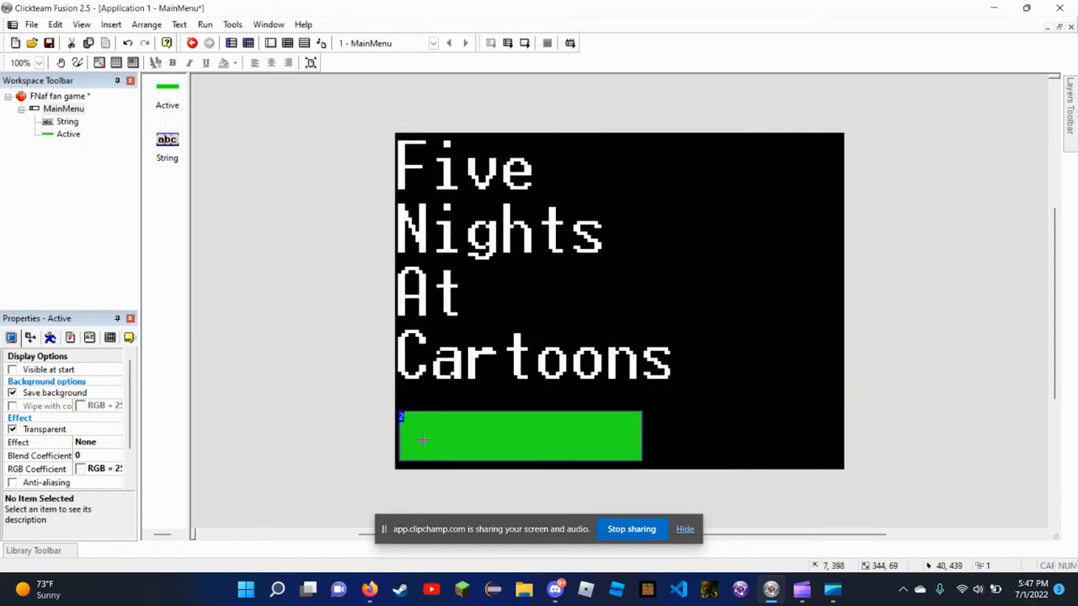
click(423, 438)
Change the new String object's text to "New Game"
click(451, 448)
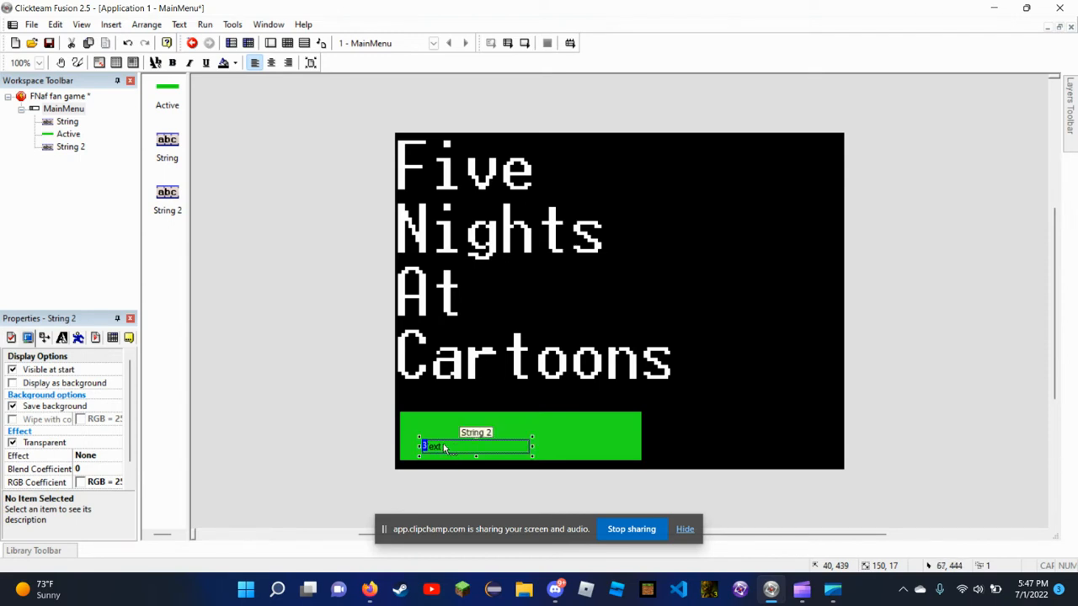
double_click(443, 446)
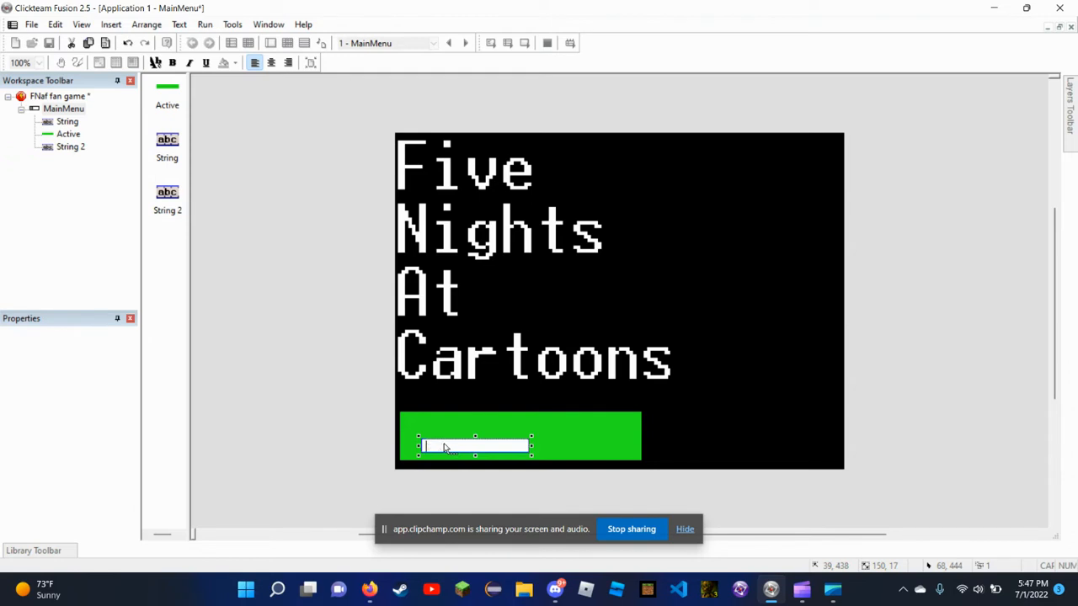
text(New Game)
click(792, 424)
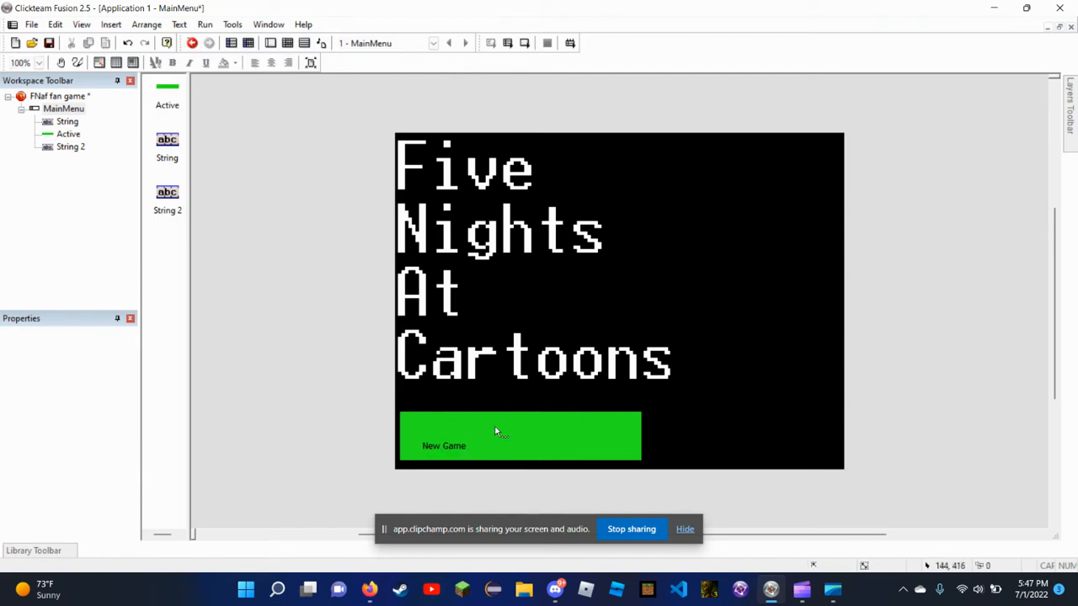
Move the New Game string up and left inside the green rectangle, to about 15, 427
click(457, 451)
double_click(456, 447)
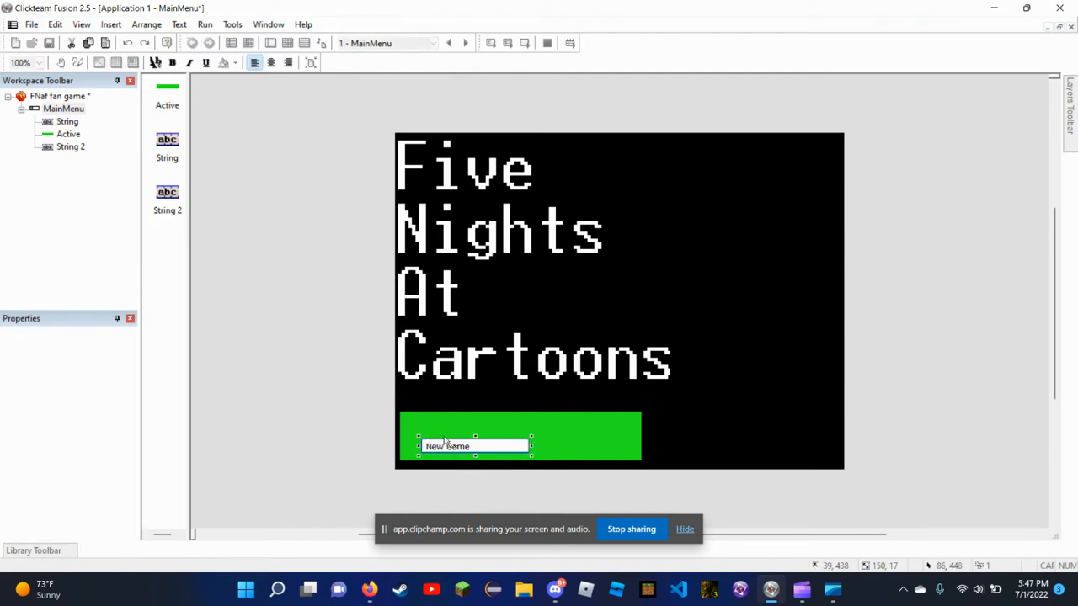
drag(486, 451, 455, 428)
click(459, 429)
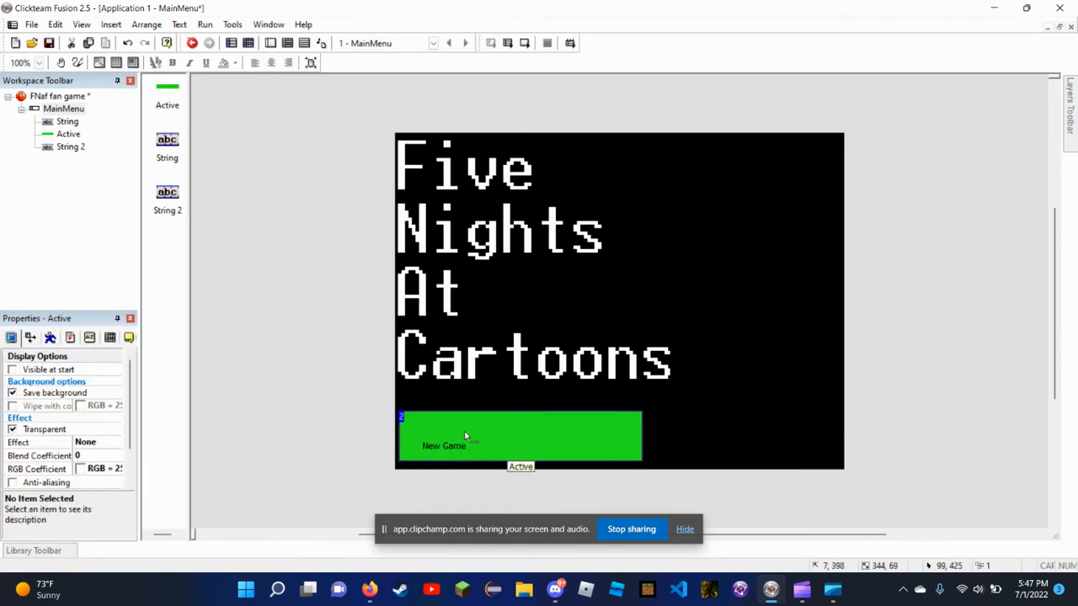
click(472, 445)
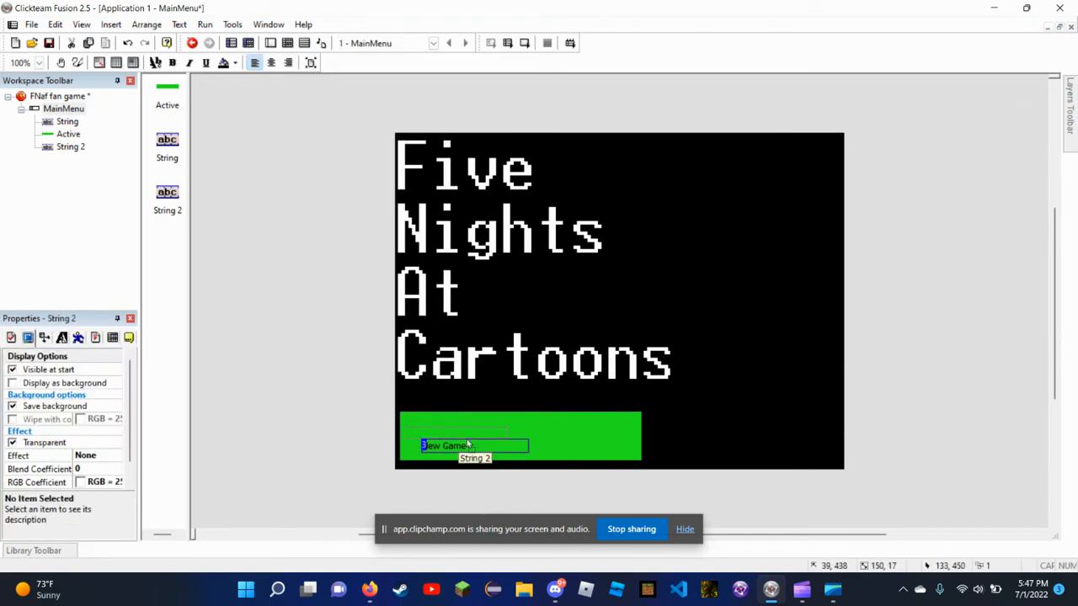
drag(483, 449, 463, 440)
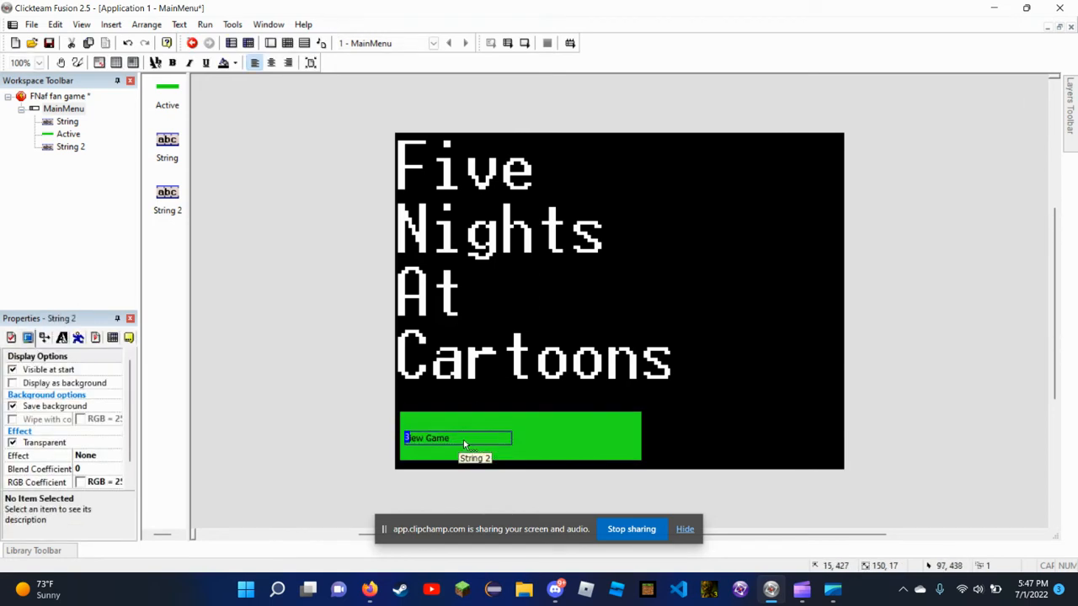
Set the New Game string's text color to white and its font to Terminal, size 70
click(60, 339)
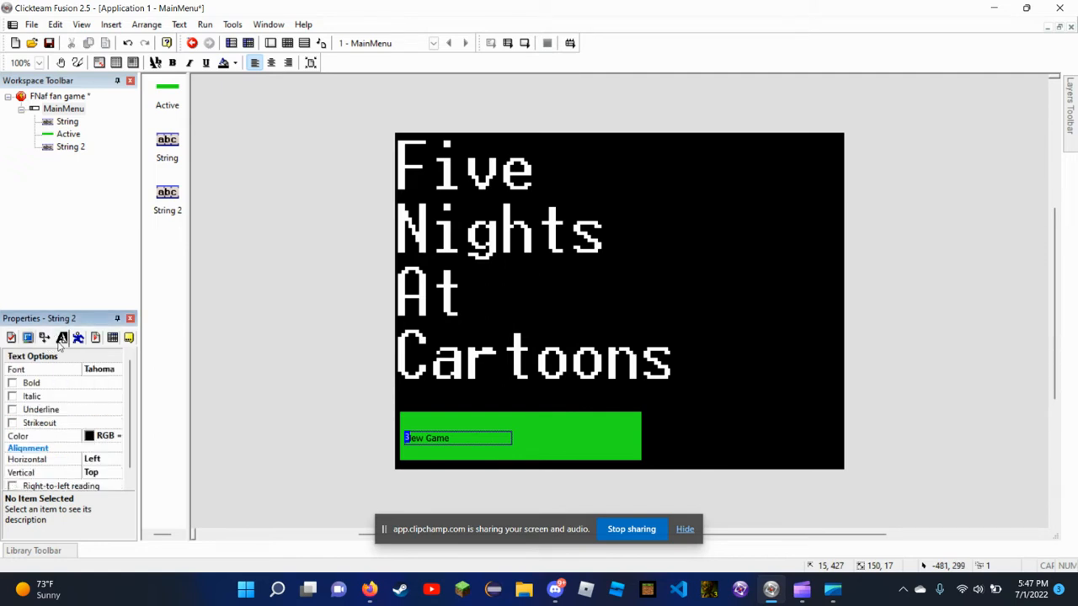
click(90, 437)
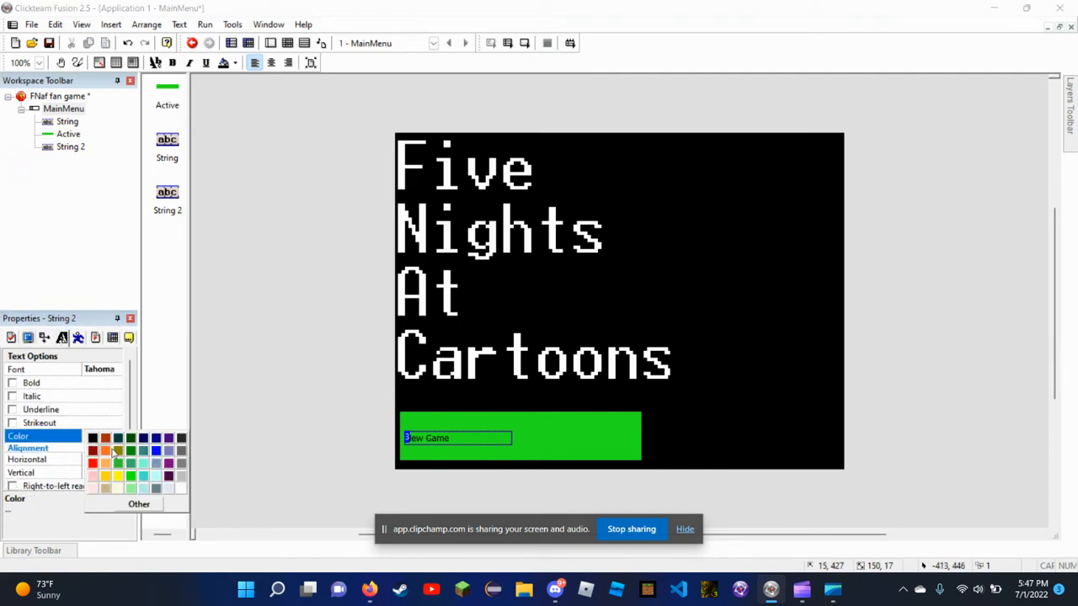
click(182, 488)
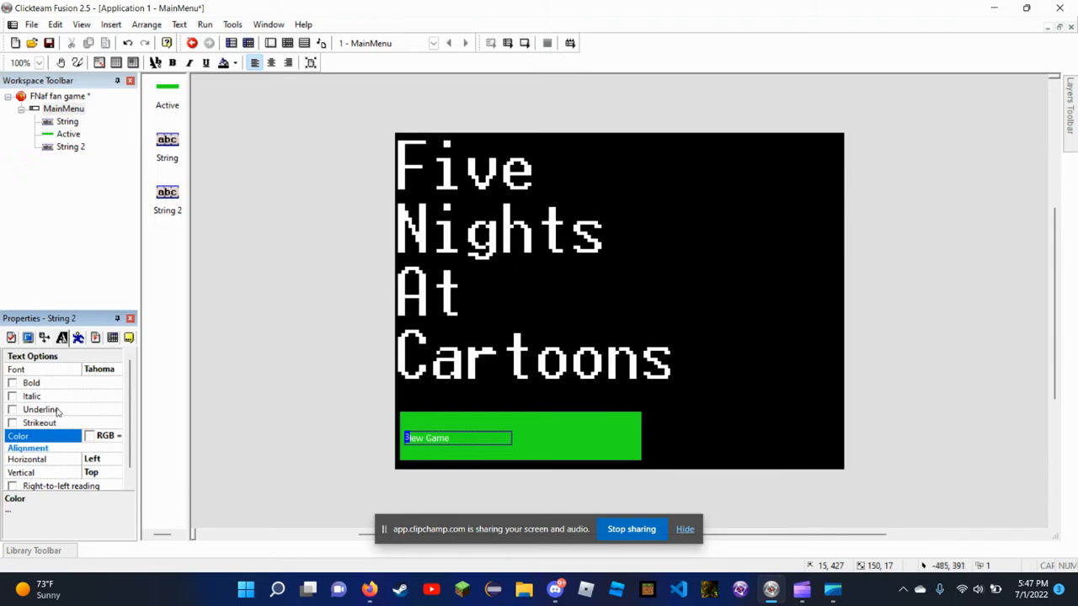
click(95, 373)
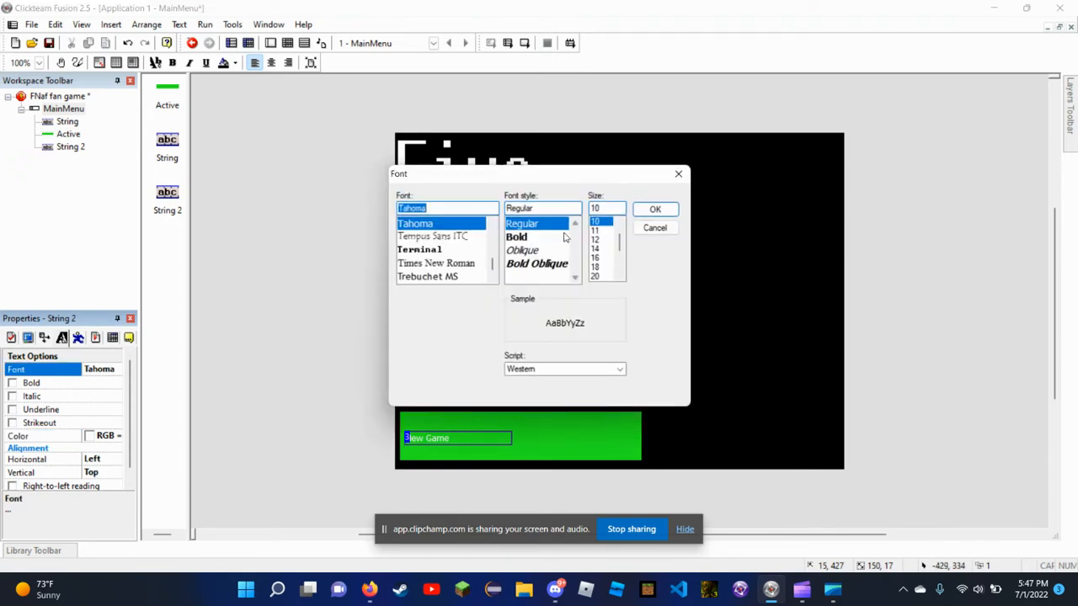
click(609, 208)
text(70)
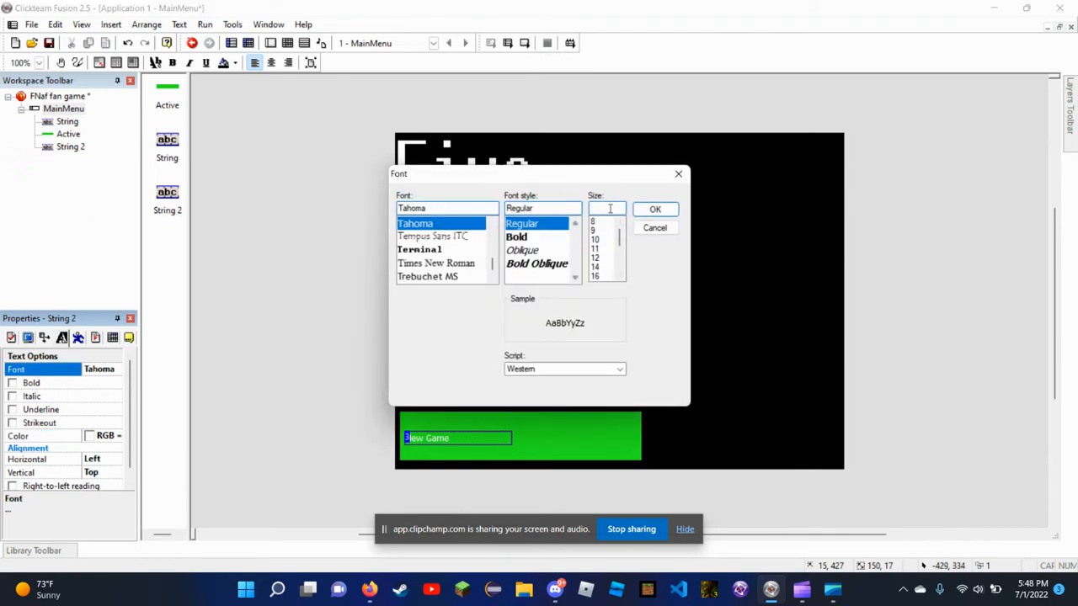
click(447, 251)
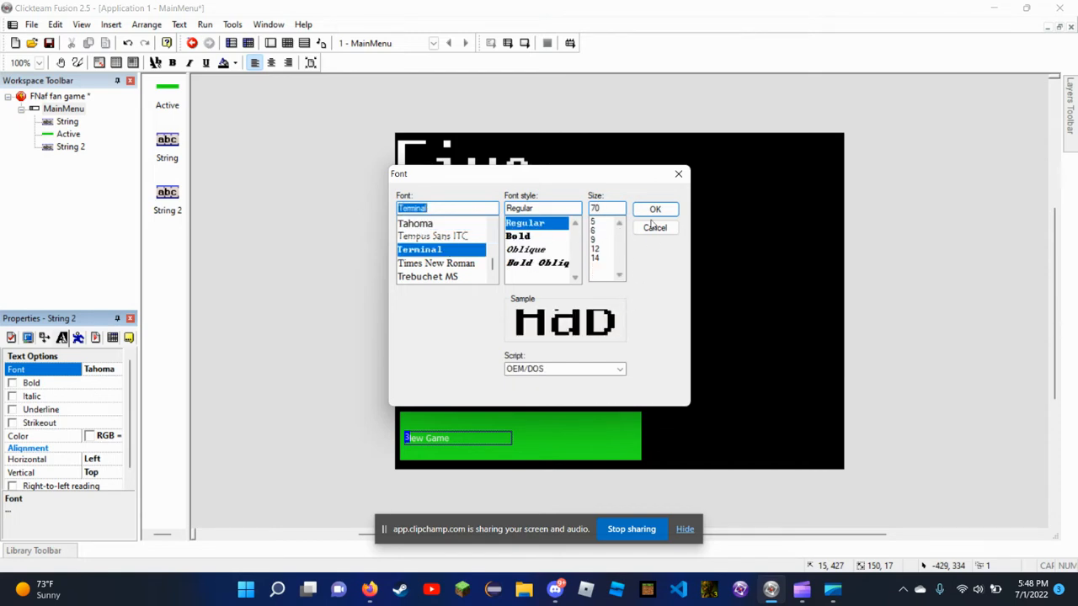
click(655, 210)
Reposition and enlarge the New Game text box to about 552 × 86 px so the whole text fits over the green rectangle
click(439, 444)
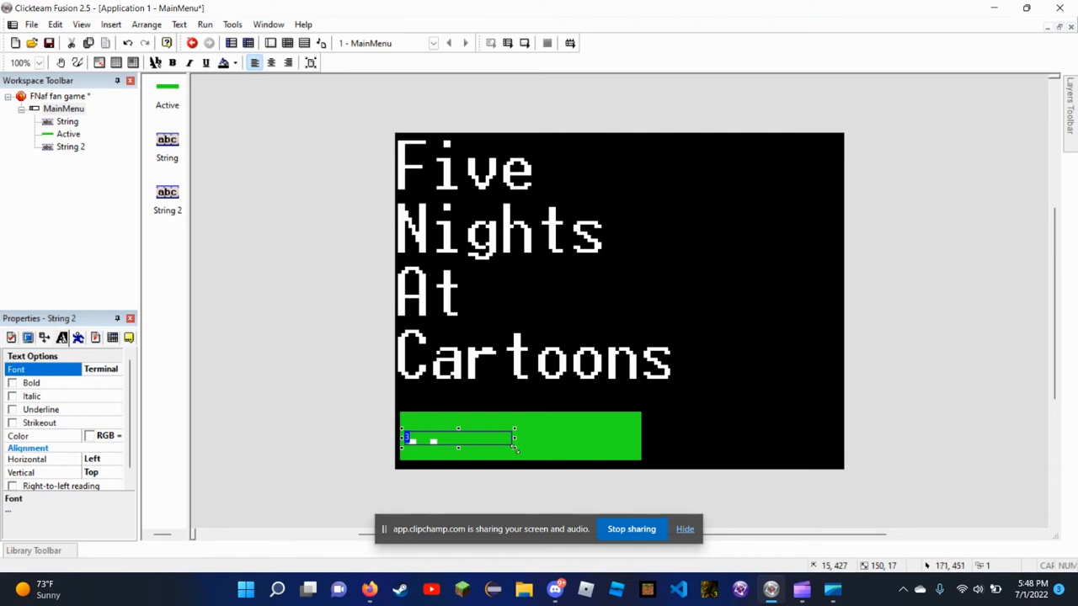
drag(514, 448, 639, 442)
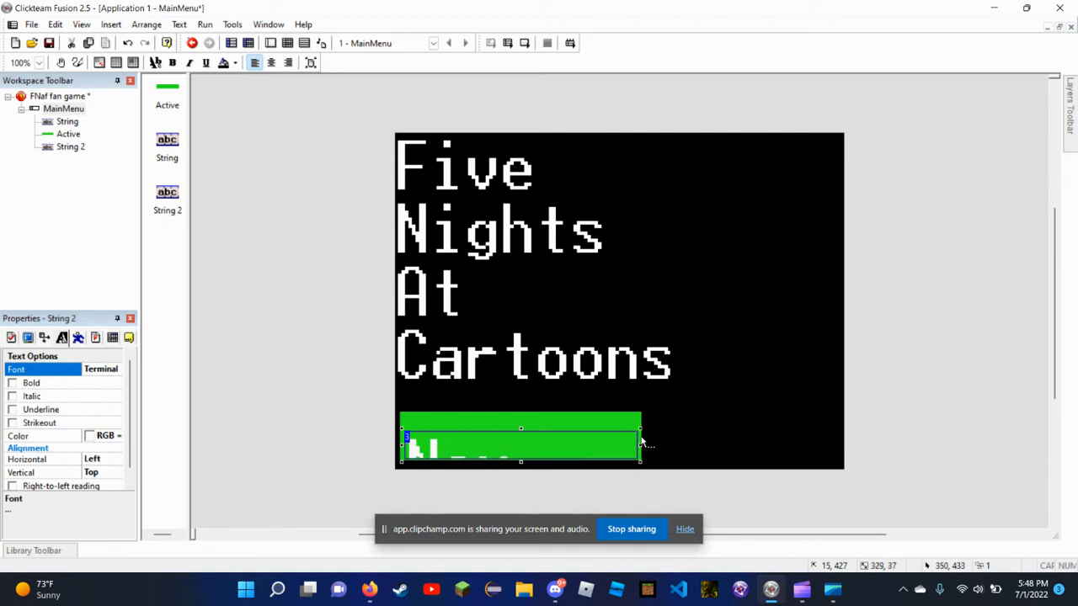
drag(495, 431, 517, 470)
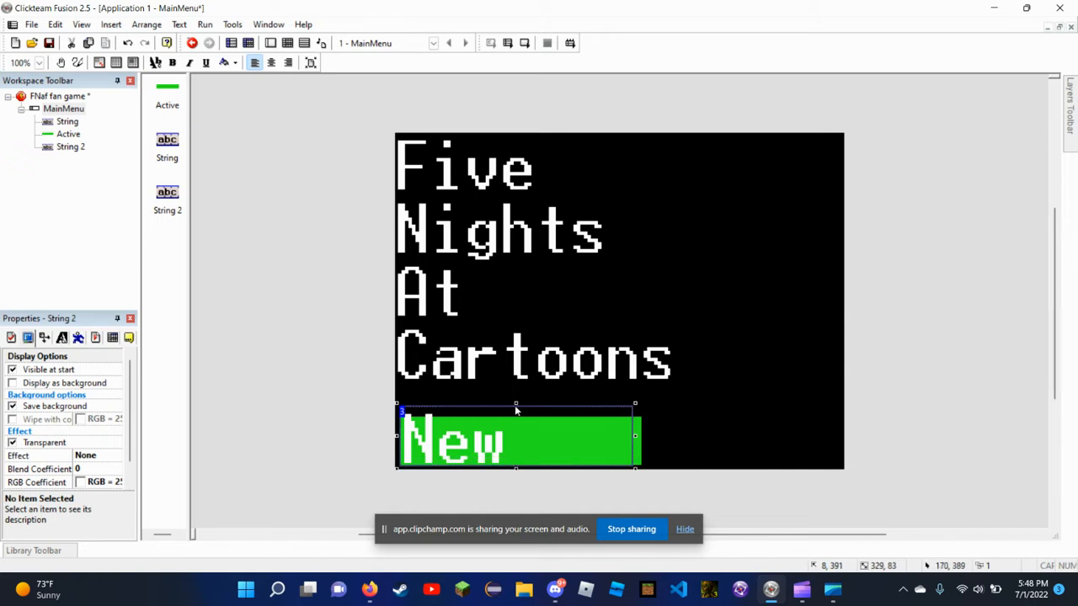
mouse_move(516, 403)
mouse_down()
mouse_move(516, 412)
mouse_move(519, 402)
mouse_up()
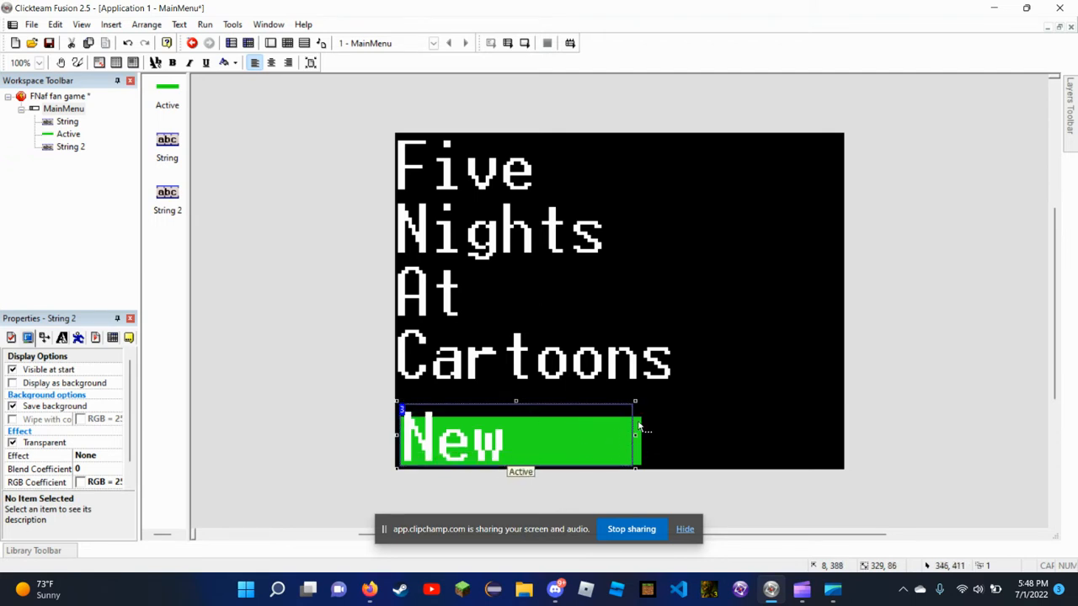
drag(635, 435, 792, 436)
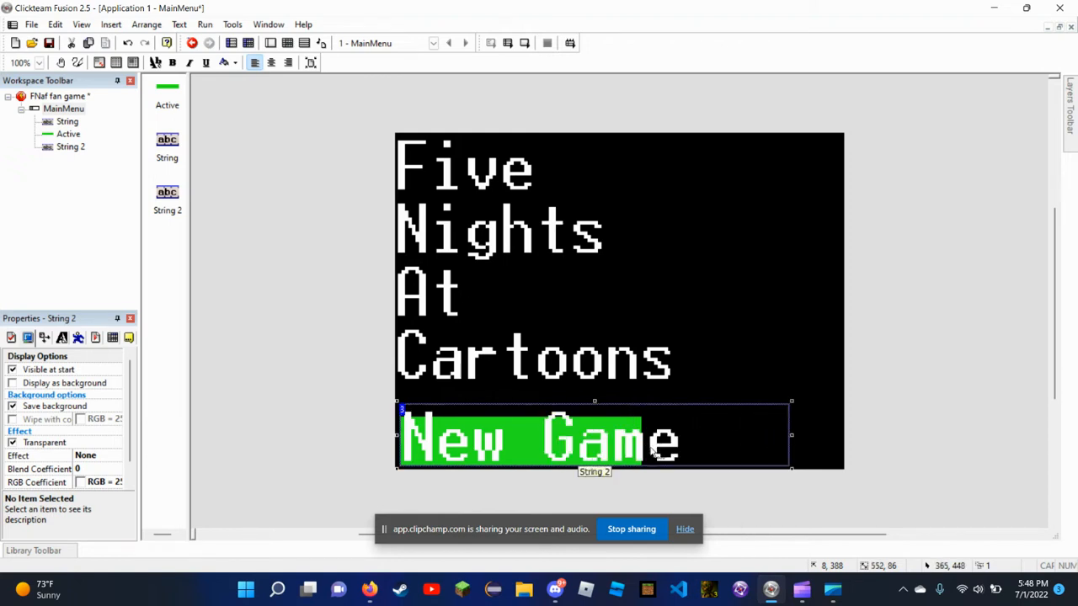
click(816, 345)
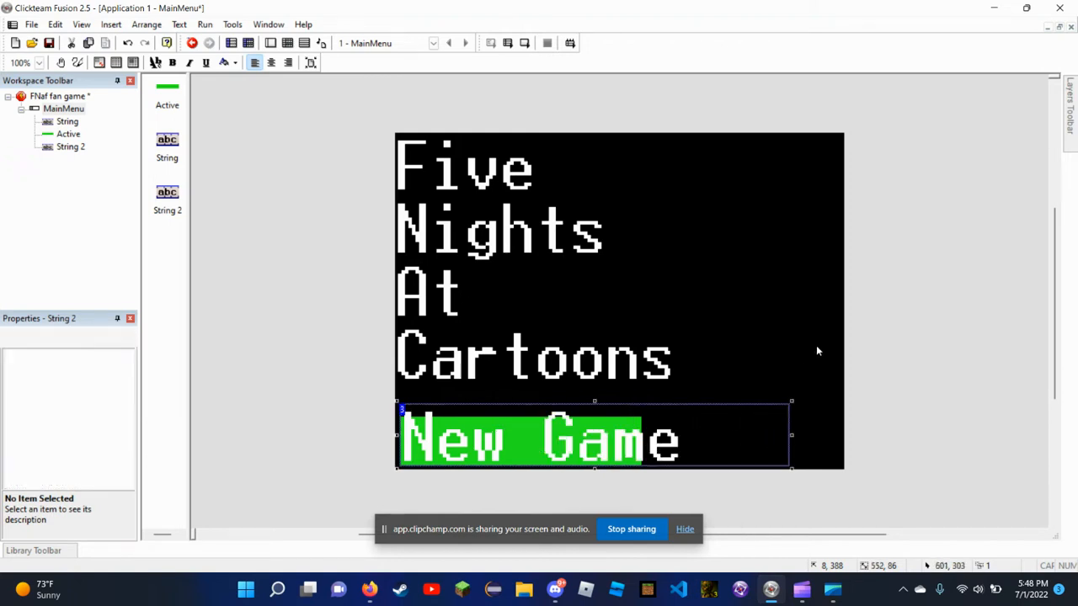
click(525, 420)
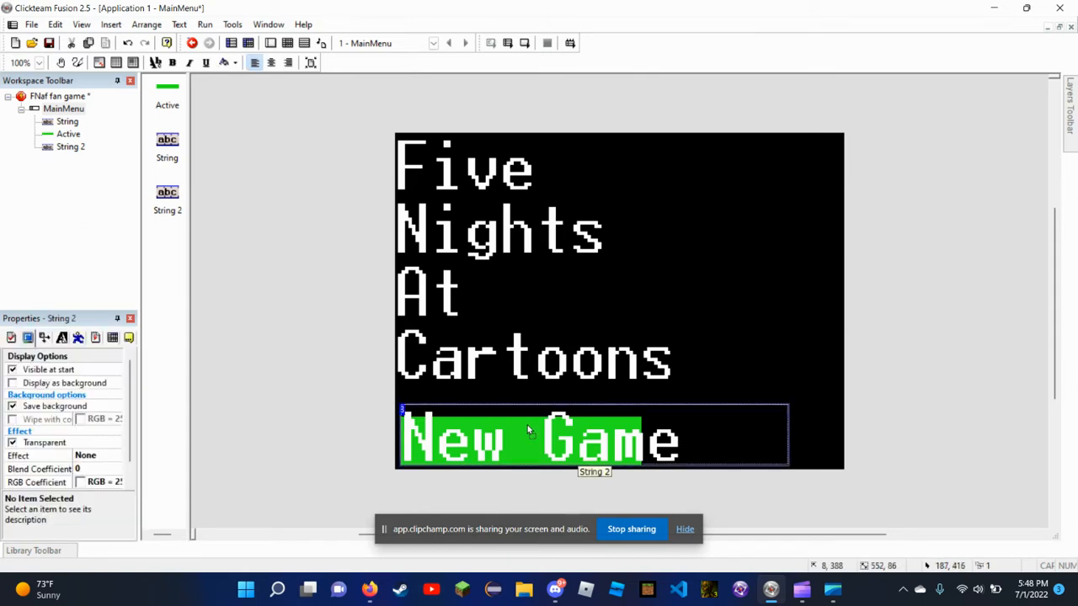
double_click(527, 425)
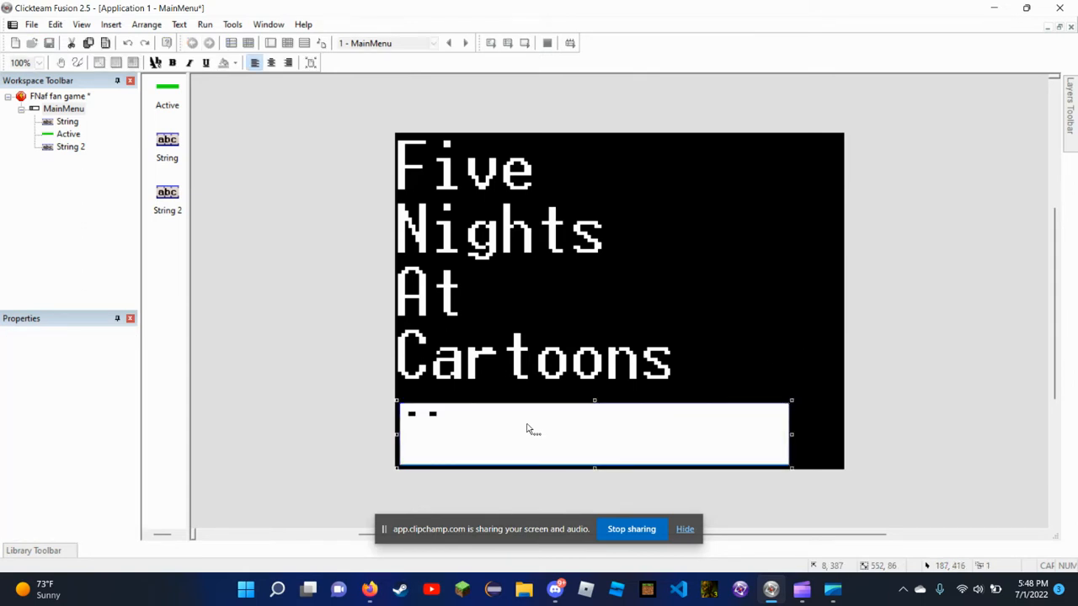
click(775, 347)
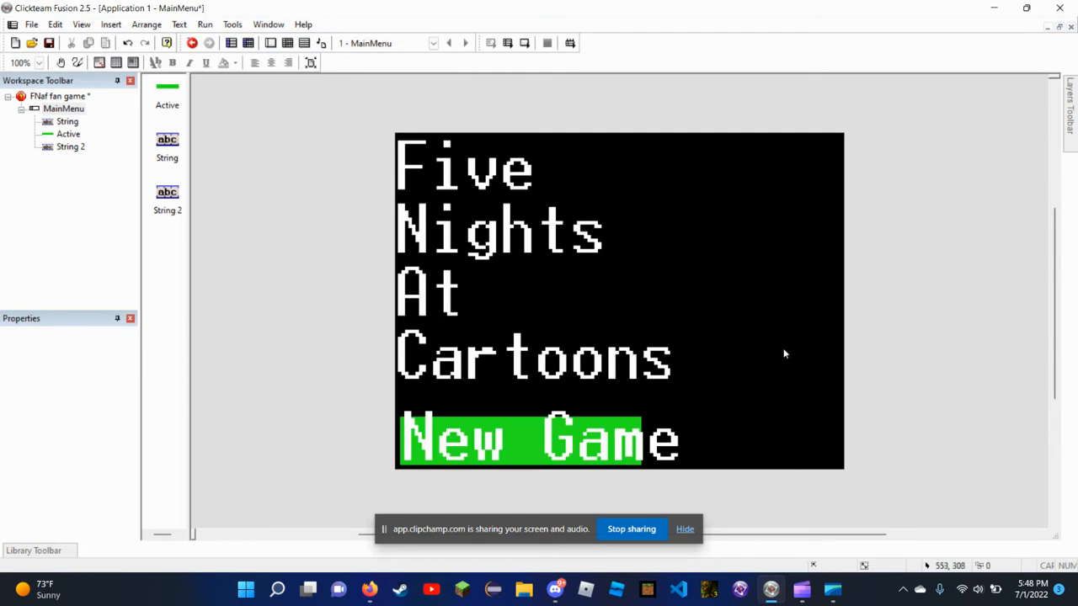
click(172, 106)
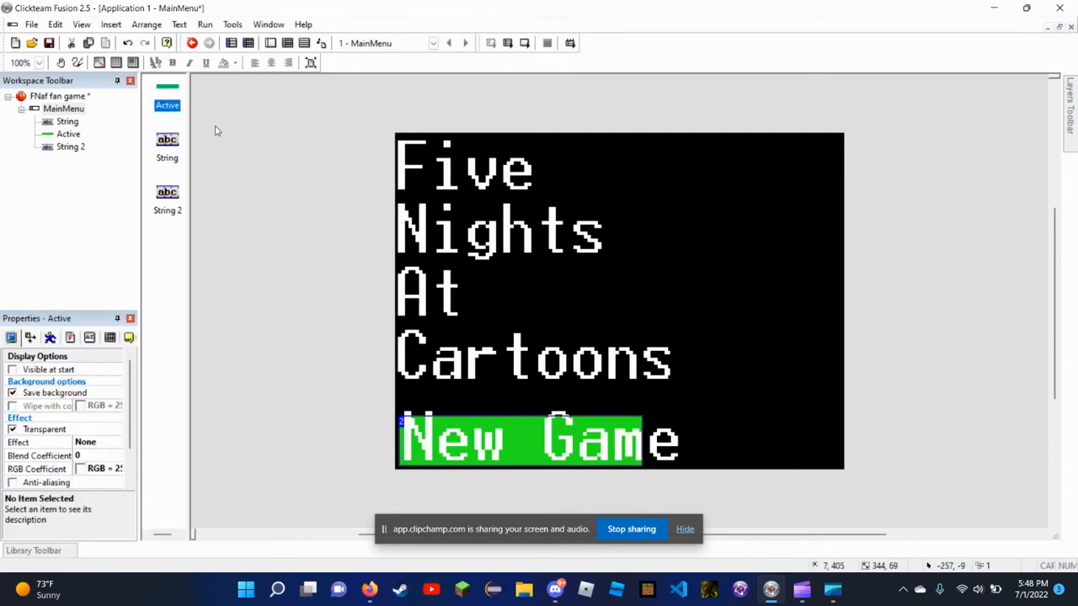
double_click(523, 420)
click(764, 360)
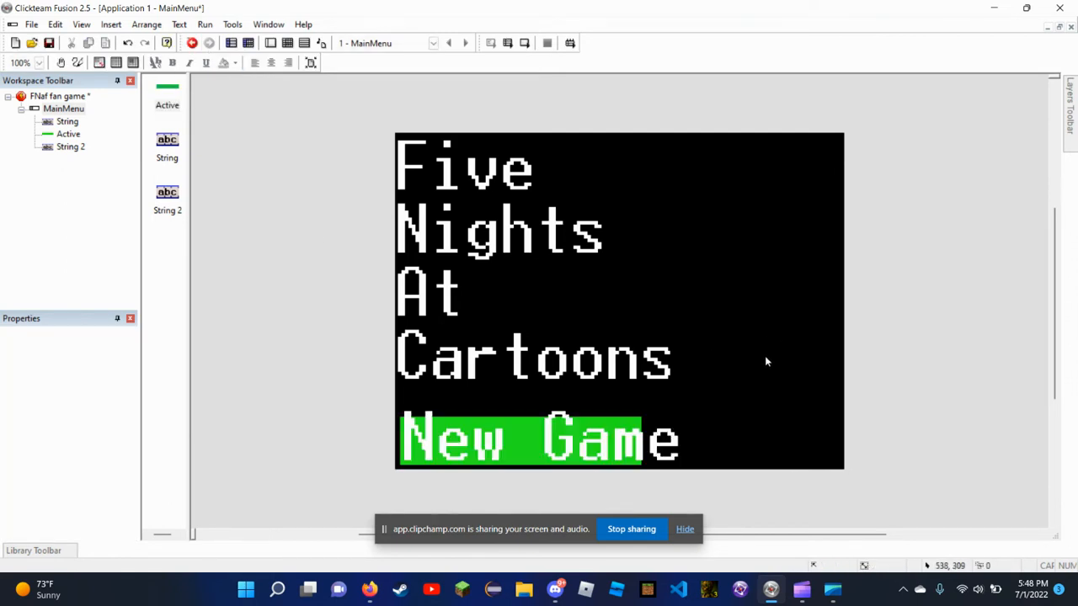
Move the New Game string up to about 7, 375, exposing the lower edge of the green rectangle
double_click(543, 455)
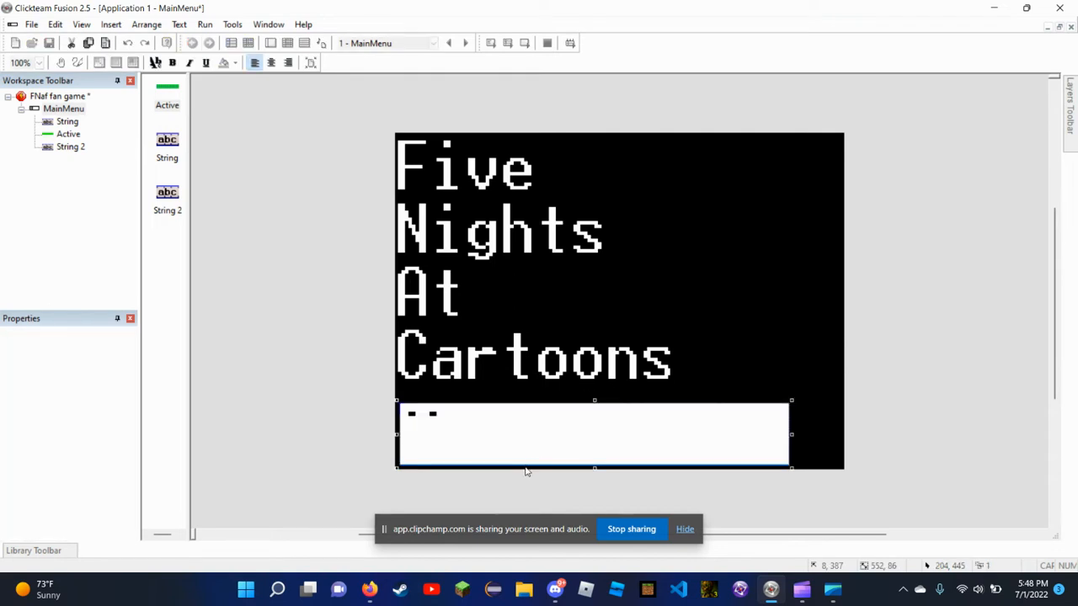
click(526, 472)
double_click(543, 455)
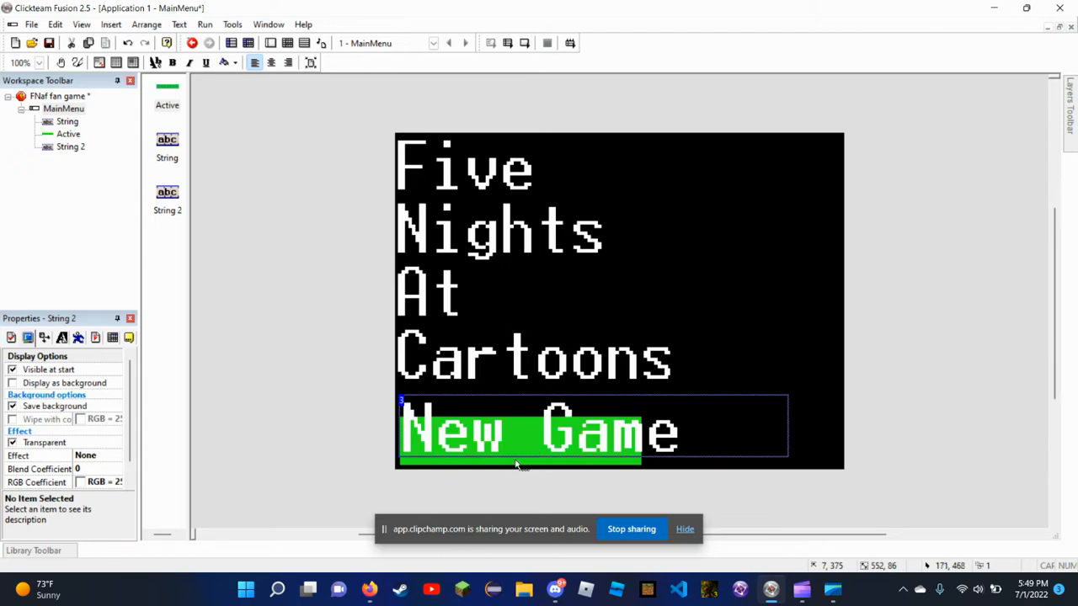
Widen the green rectangle behind the New Game text to about 459 × 69 px
double_click(515, 444)
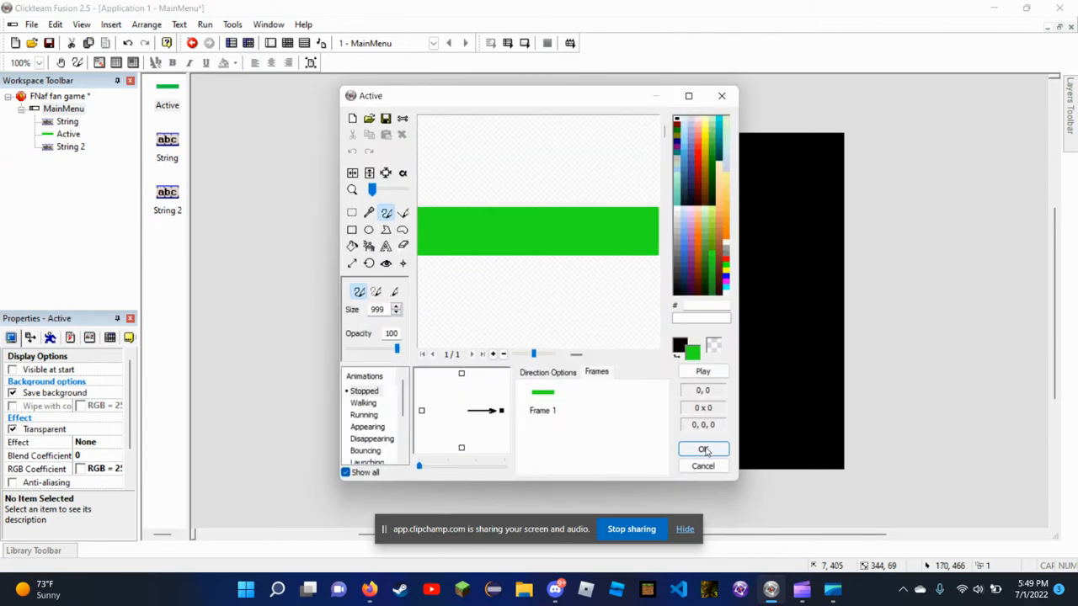
click(703, 449)
click(561, 460)
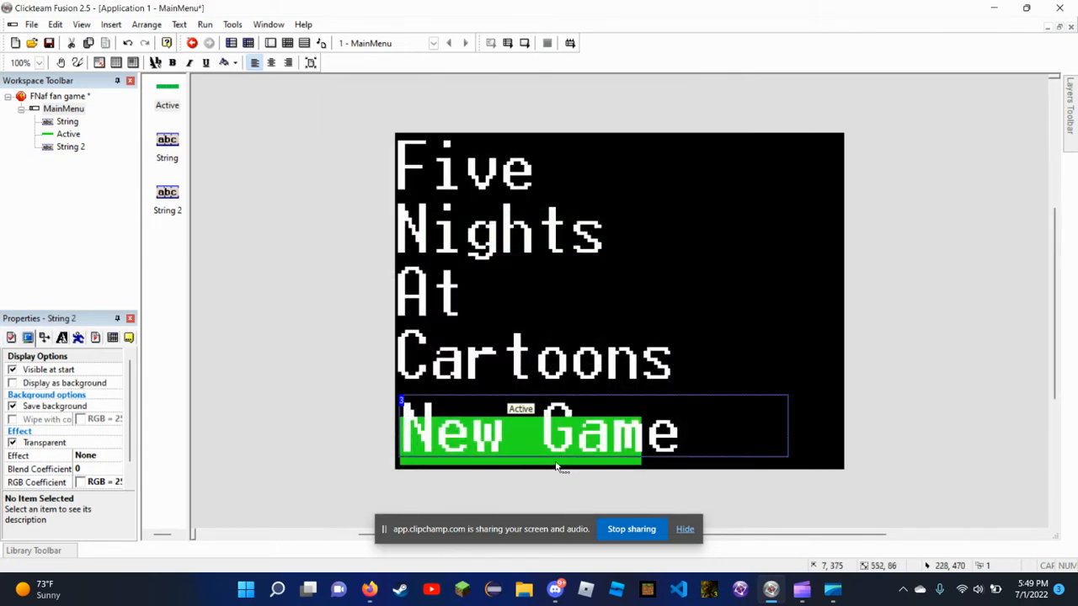
drag(561, 460, 556, 466)
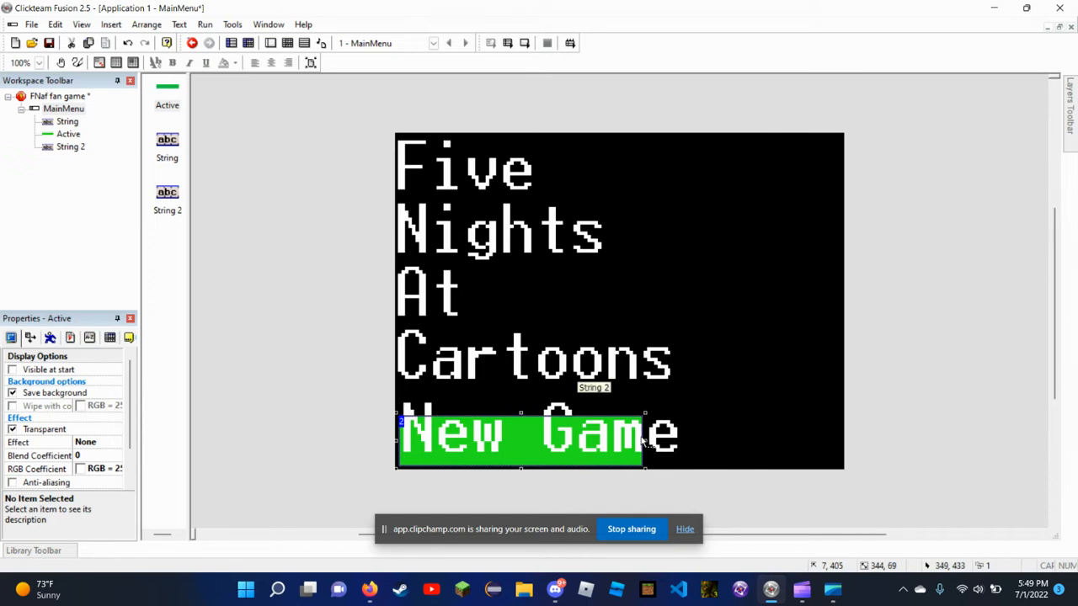
drag(645, 439, 722, 438)
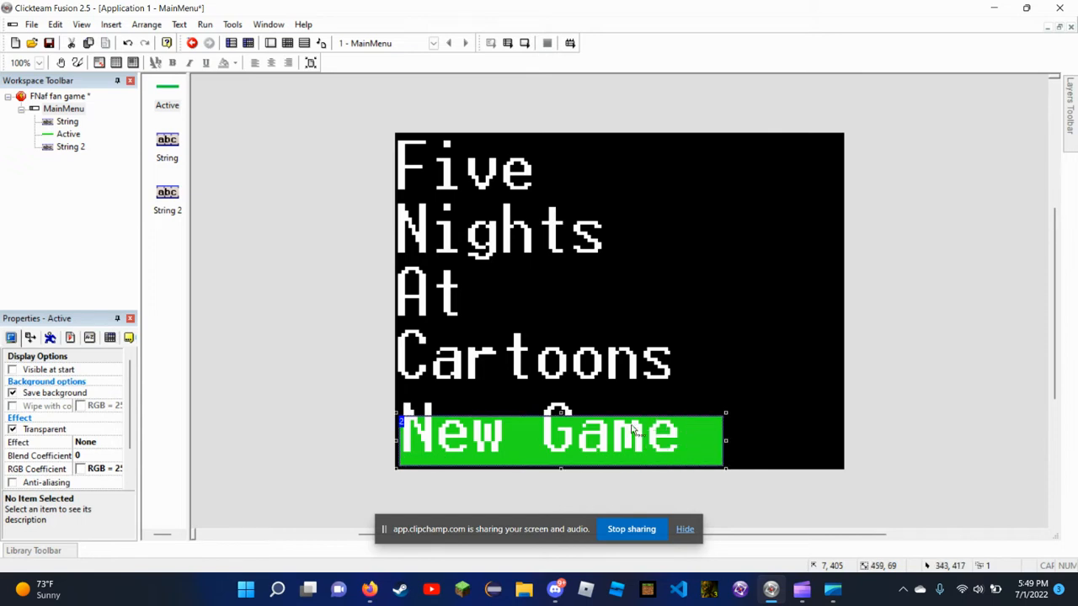
Move the New Game string down to about 8, 392 so it sits over the green rectangle
click(596, 438)
drag(595, 434, 593, 439)
click(956, 376)
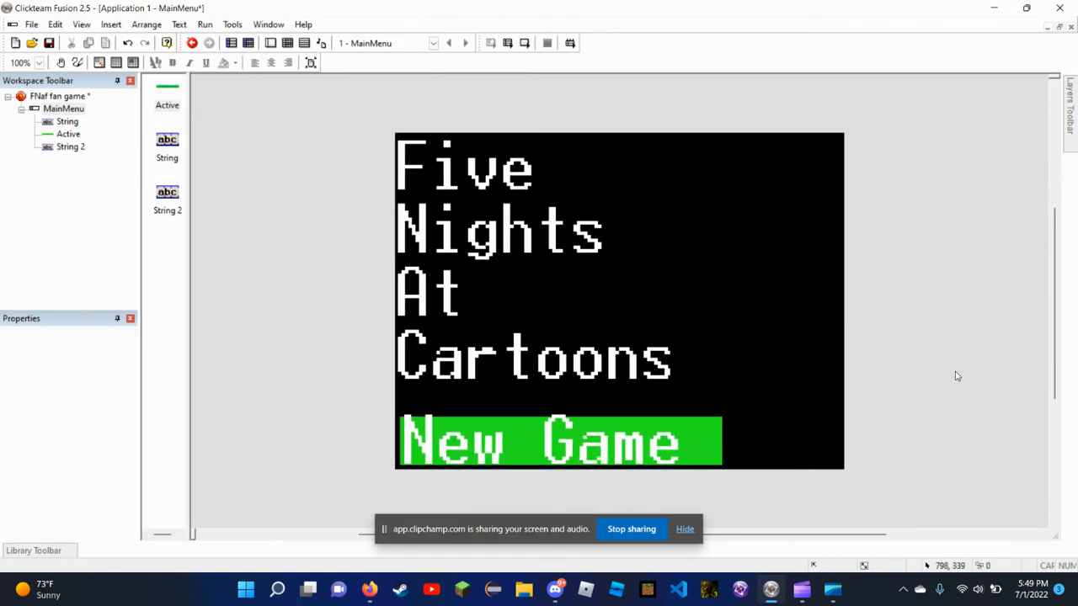
click(566, 444)
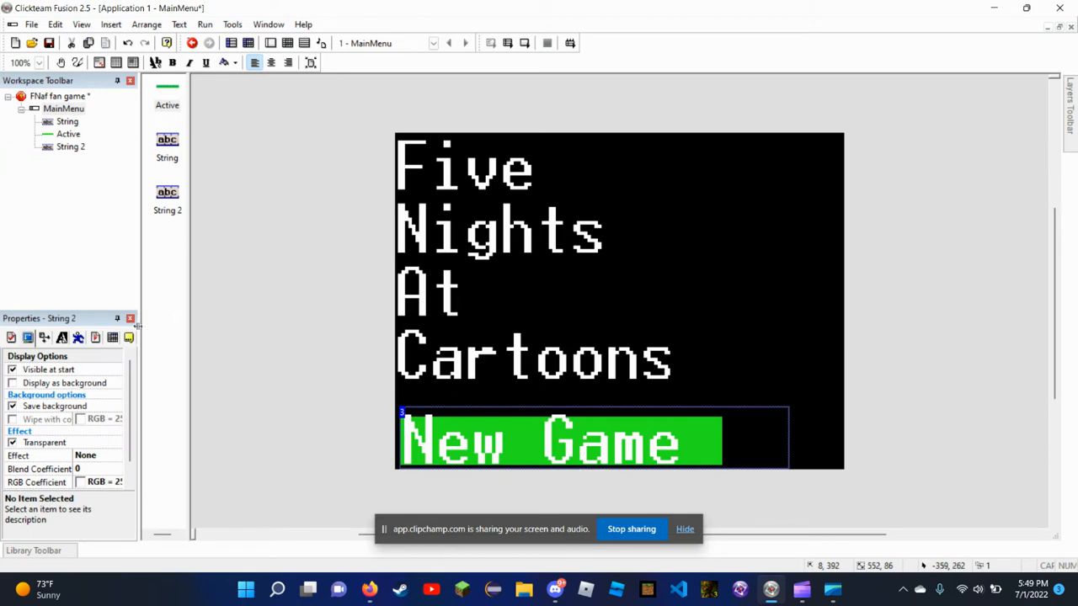
click(81, 423)
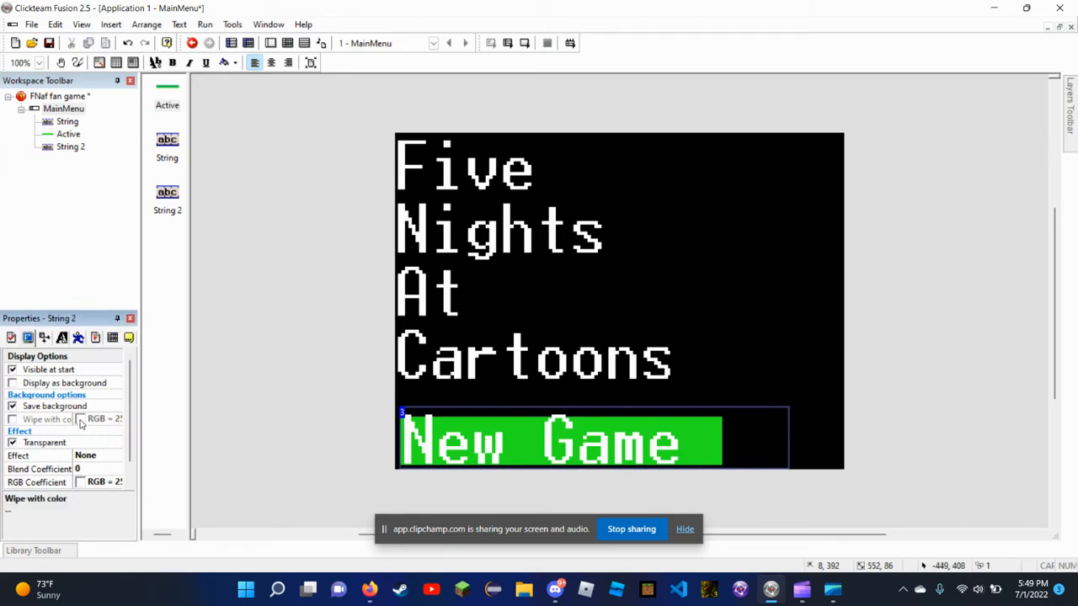
double_click(491, 449)
click(370, 427)
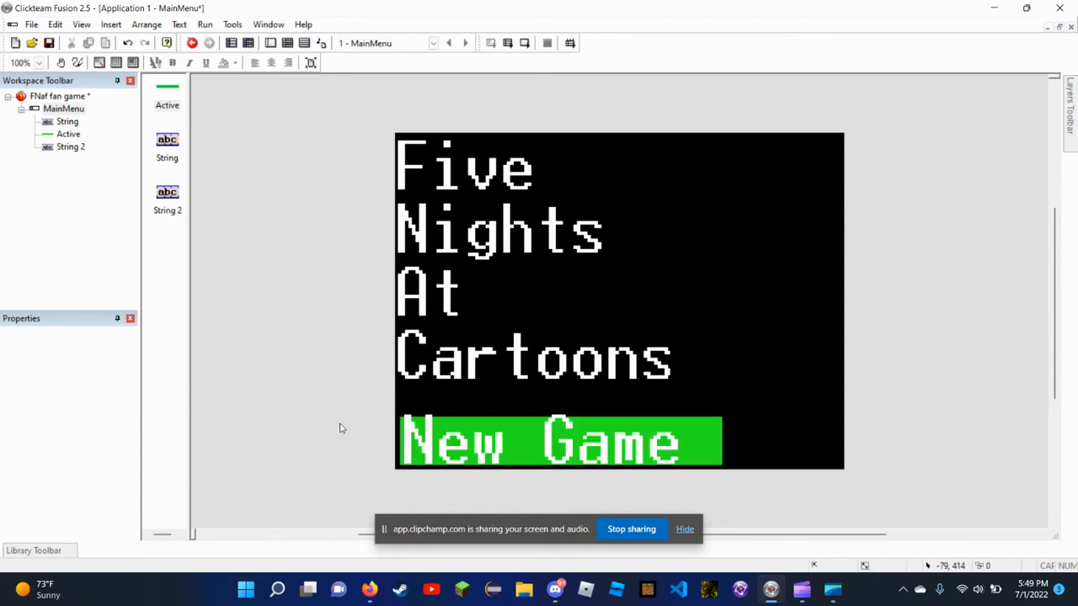
Try turquoise as the New Game string's text color and settle on a pale lavender
click(476, 453)
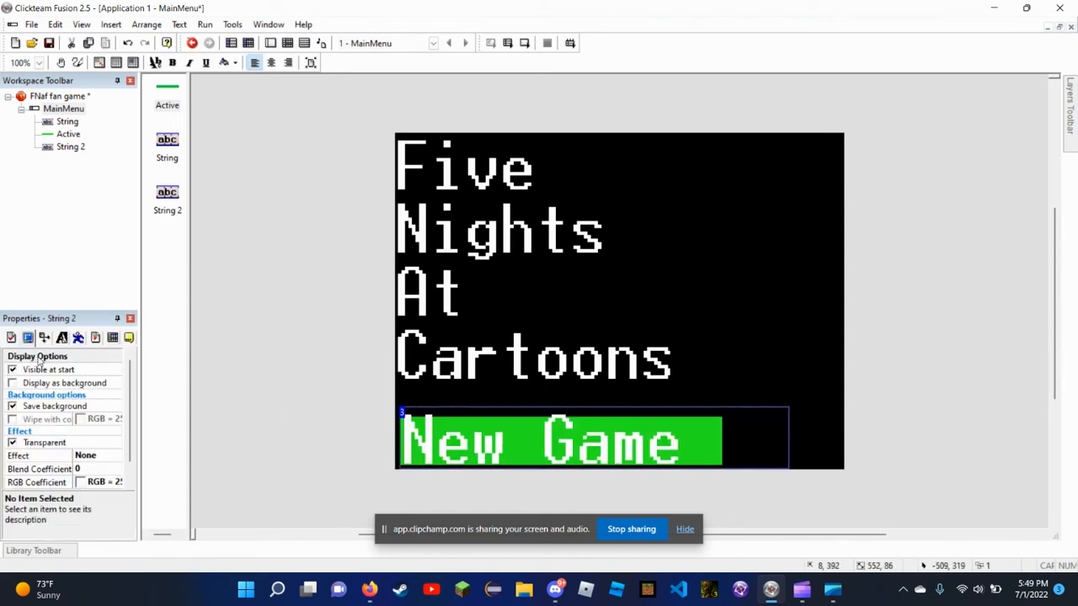
click(62, 338)
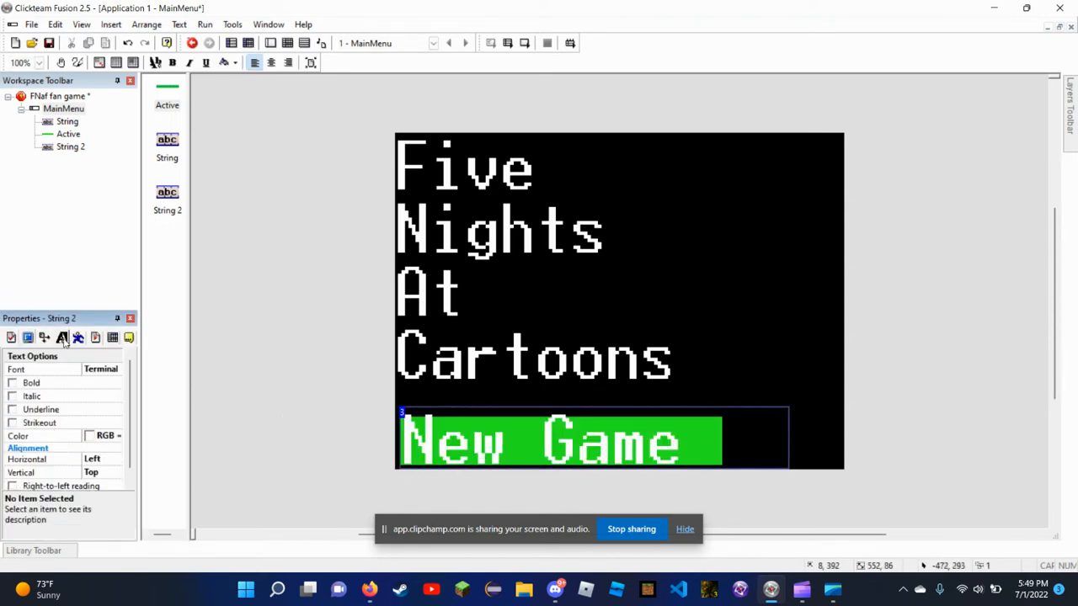
click(87, 435)
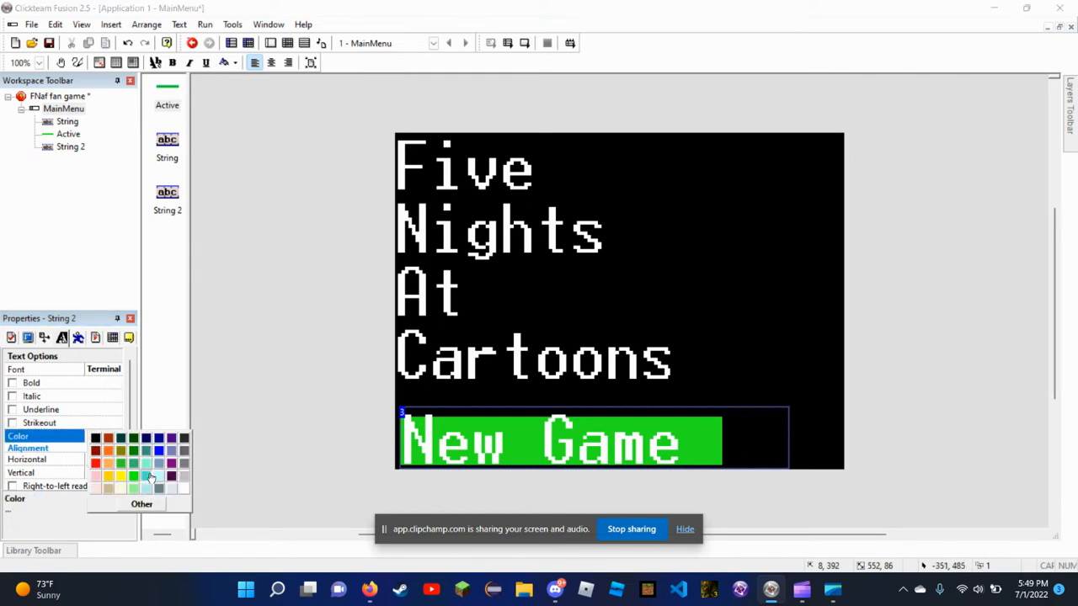
click(146, 477)
click(95, 437)
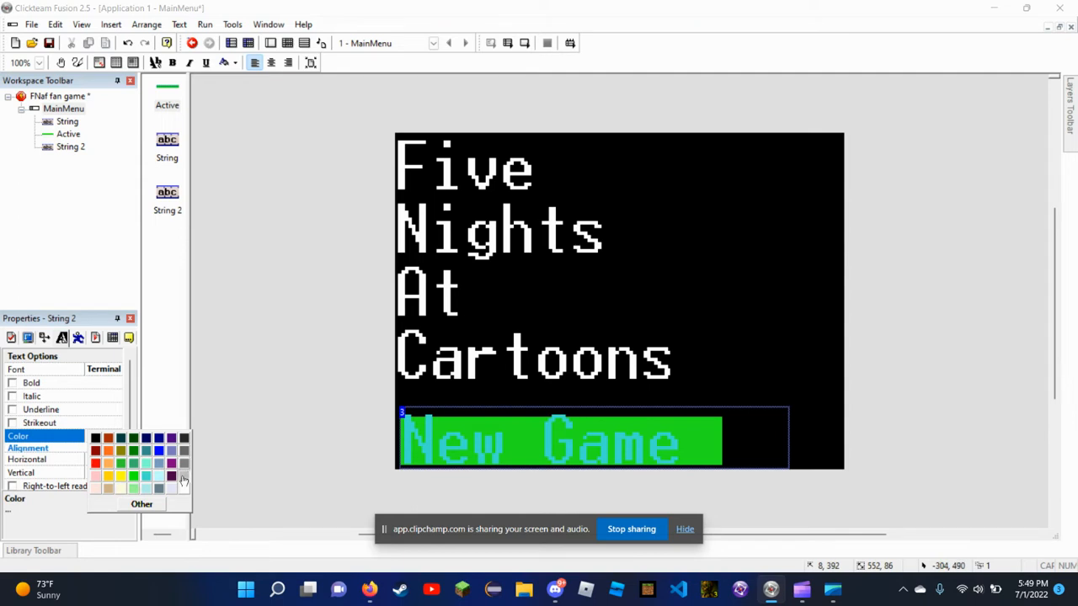
click(173, 489)
click(234, 342)
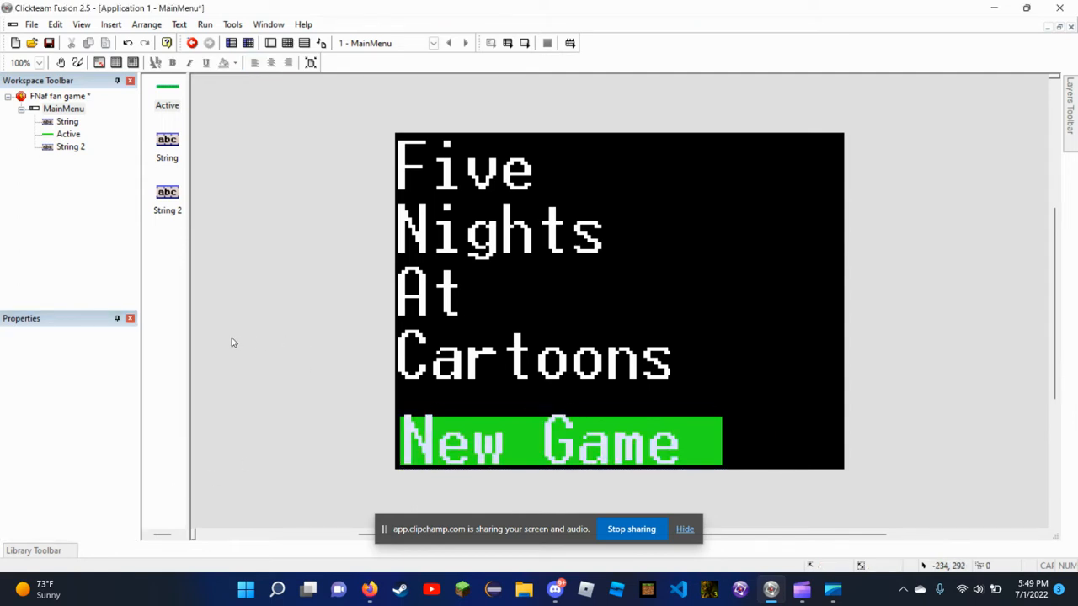
Test-run the application, maximize and restore its window, and close it
key(F8)
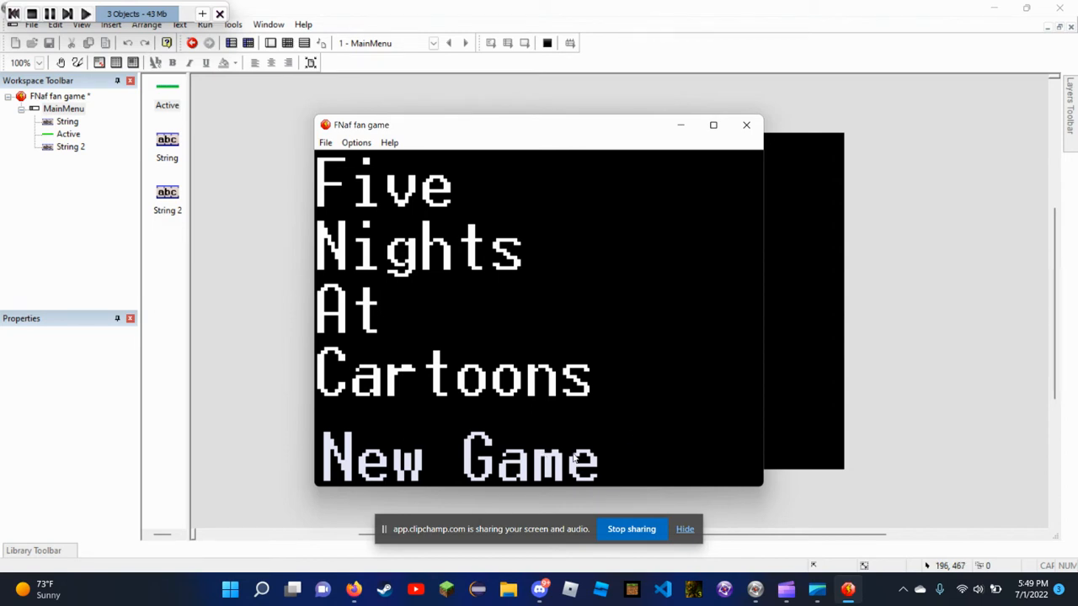
click(712, 126)
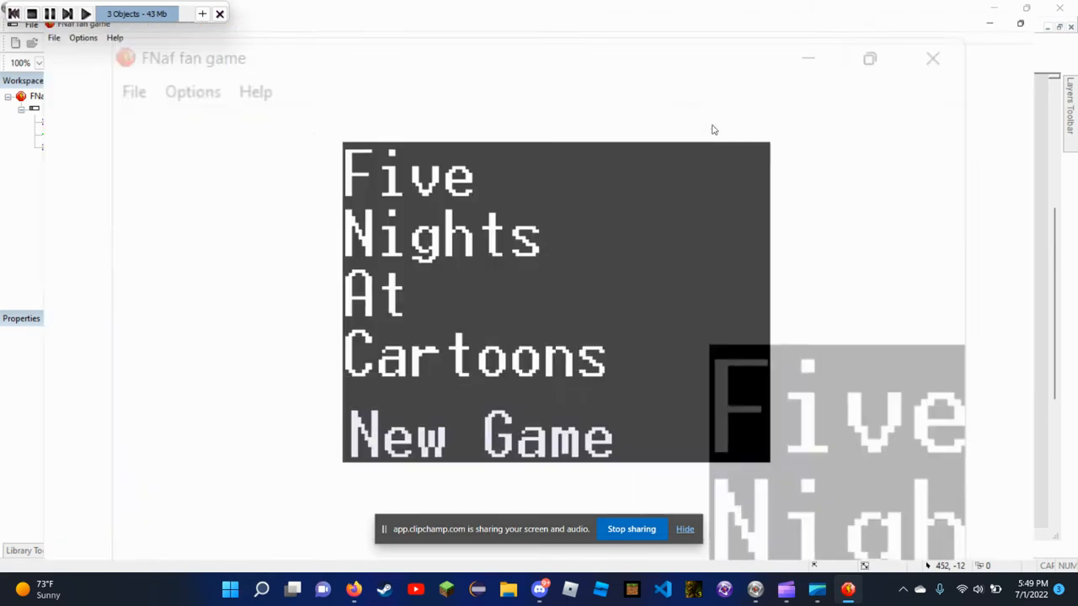
click(1028, 10)
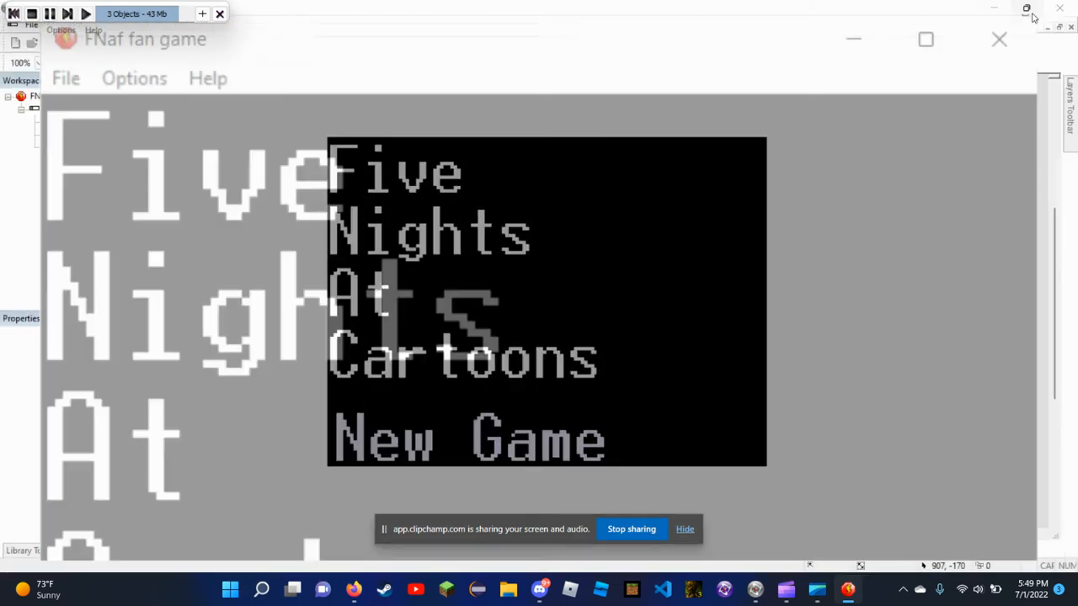
click(746, 123)
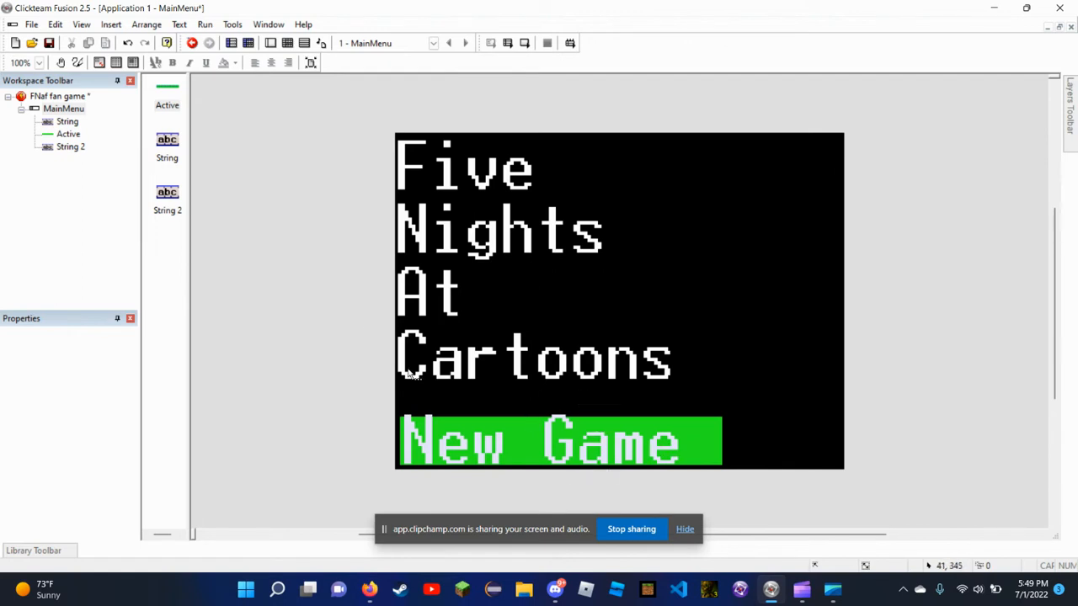
Add a second frame to the FNaf fan game application and name it Office
right_click(28, 97)
click(69, 140)
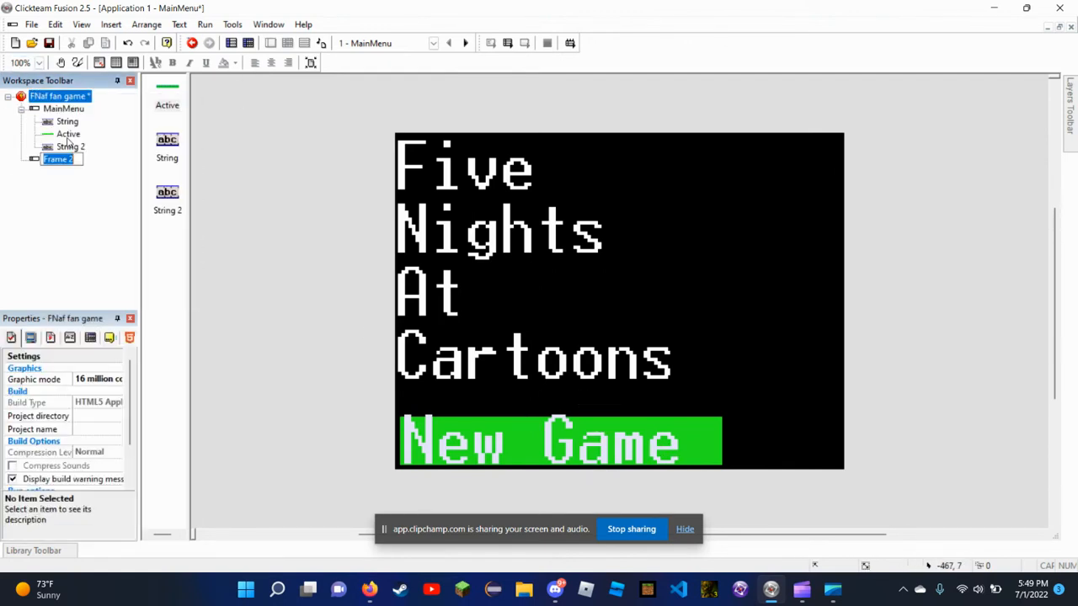
click(76, 157)
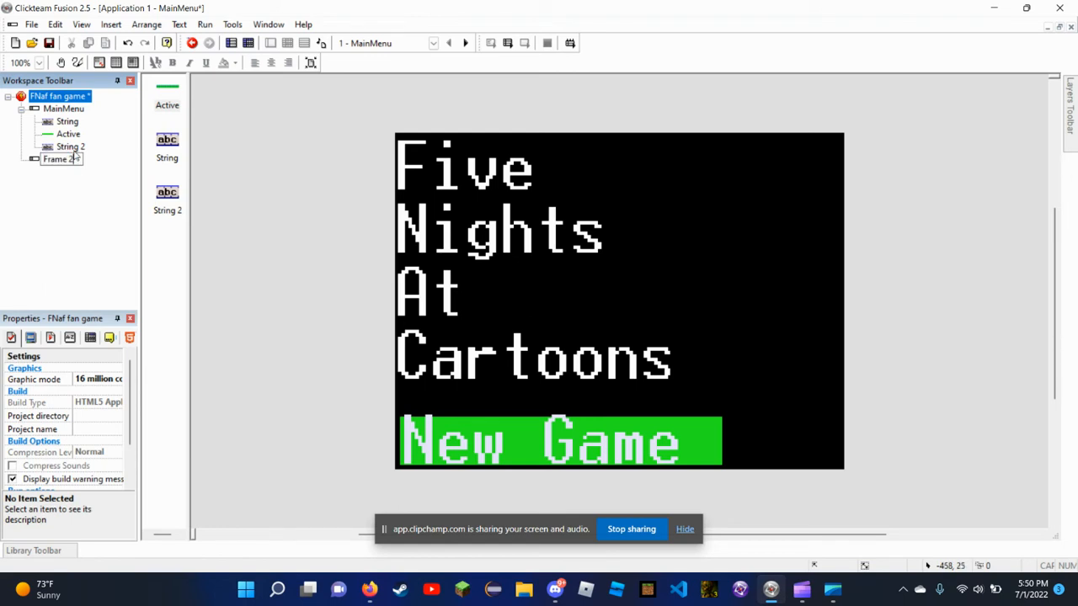
key(BackSpace)
key(BackSpace)
key(BackSpace)
key(BackSpace)
key(BackSpace)
key(BackSpace)
text(ic)
key(Return)
View the Office frame in the frame editor and return to the MainMenu frame
click(37, 159)
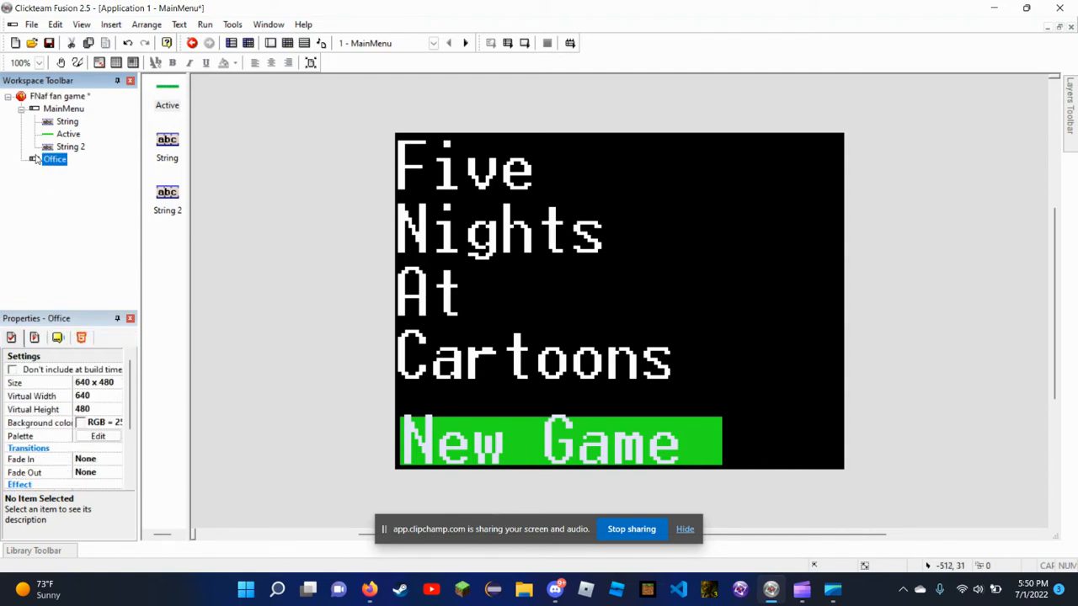
double_click(37, 159)
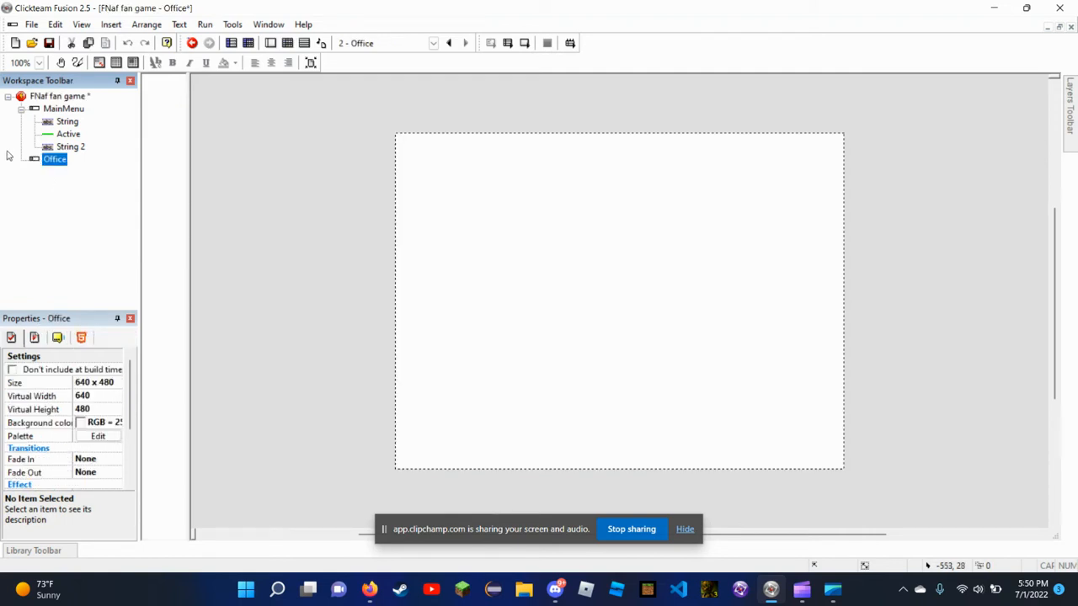
click(34, 110)
double_click(34, 111)
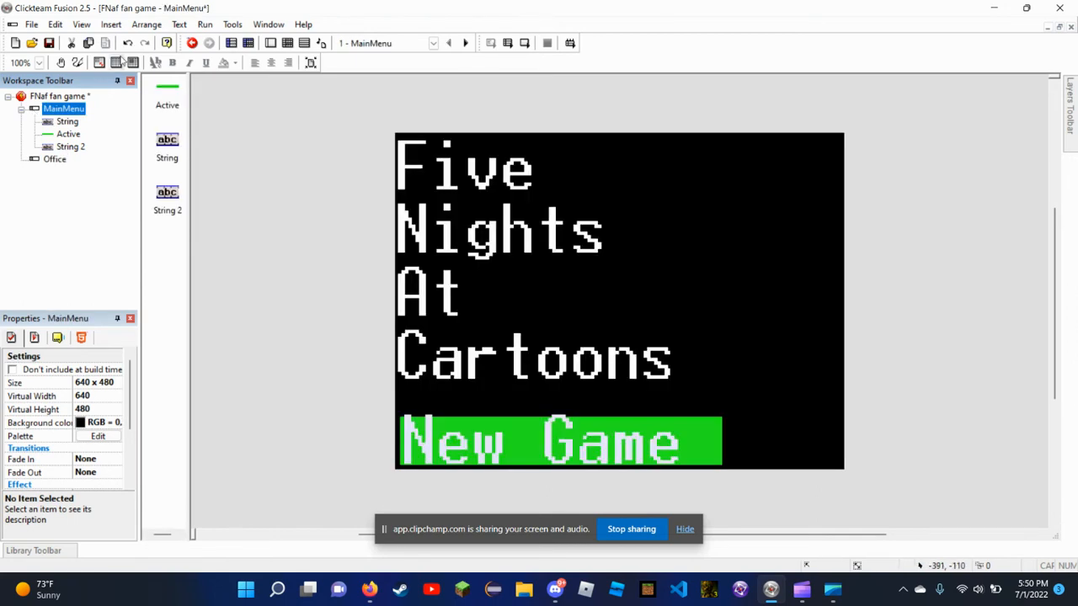
In the global events, add a condition that checks for the mouse pointer over the green Active object
click(251, 44)
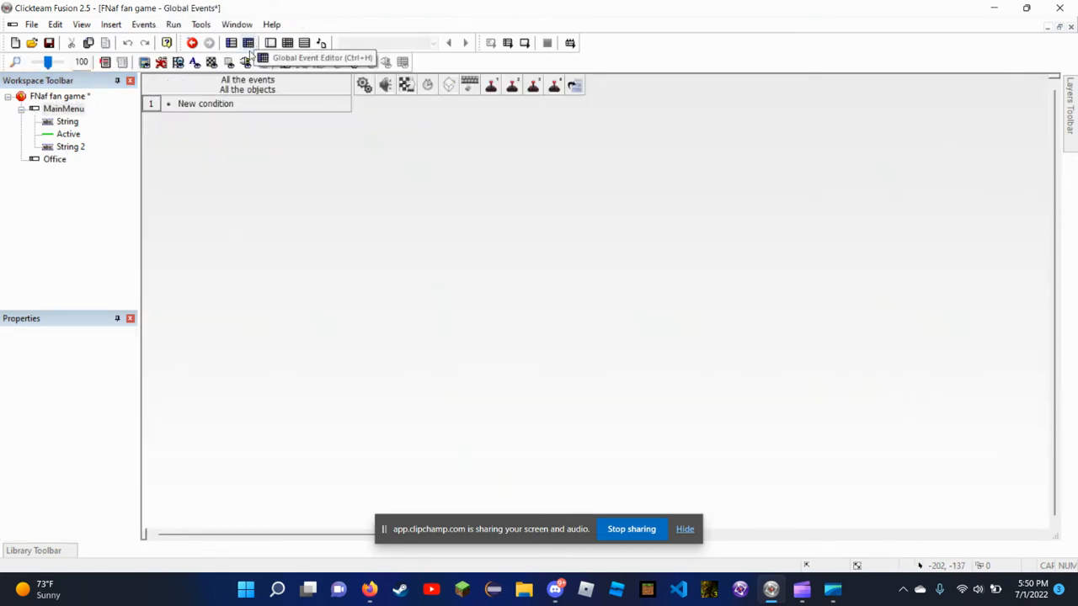
click(216, 104)
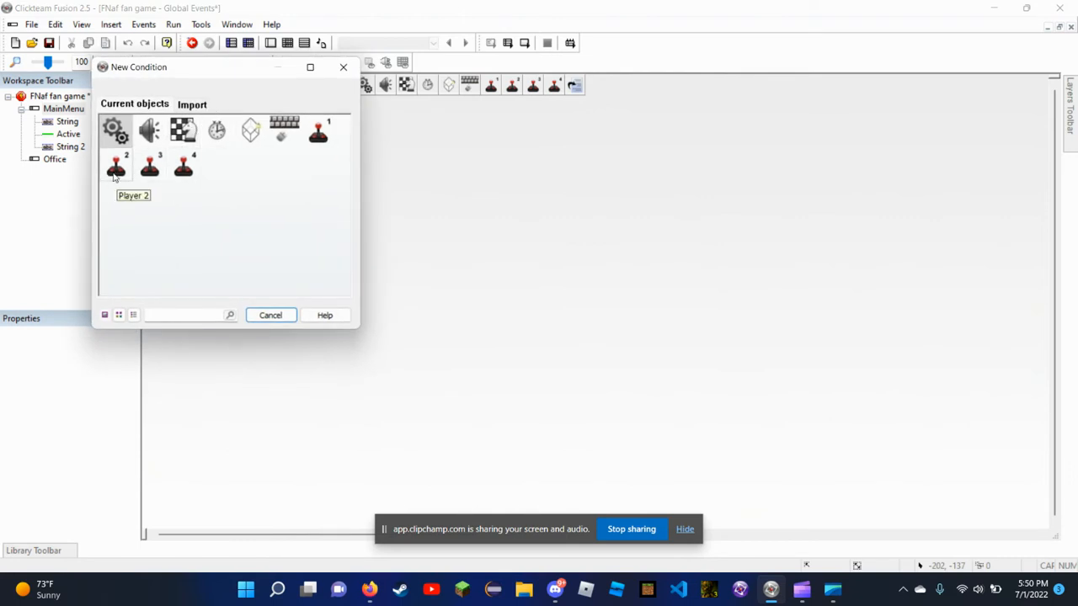
click(283, 131)
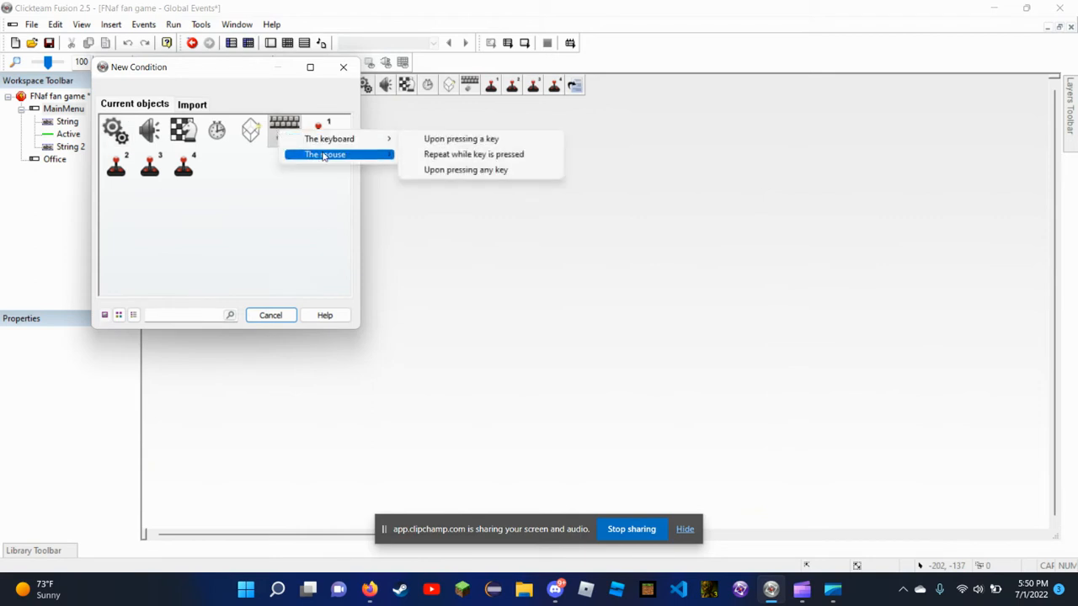
mouse_move(382, 155)
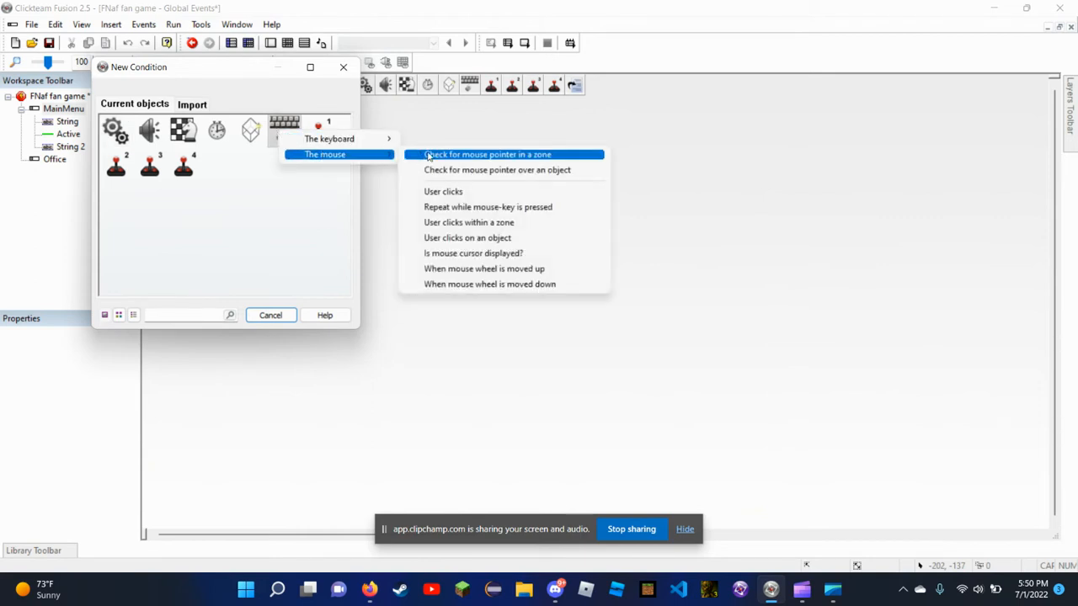
click(454, 171)
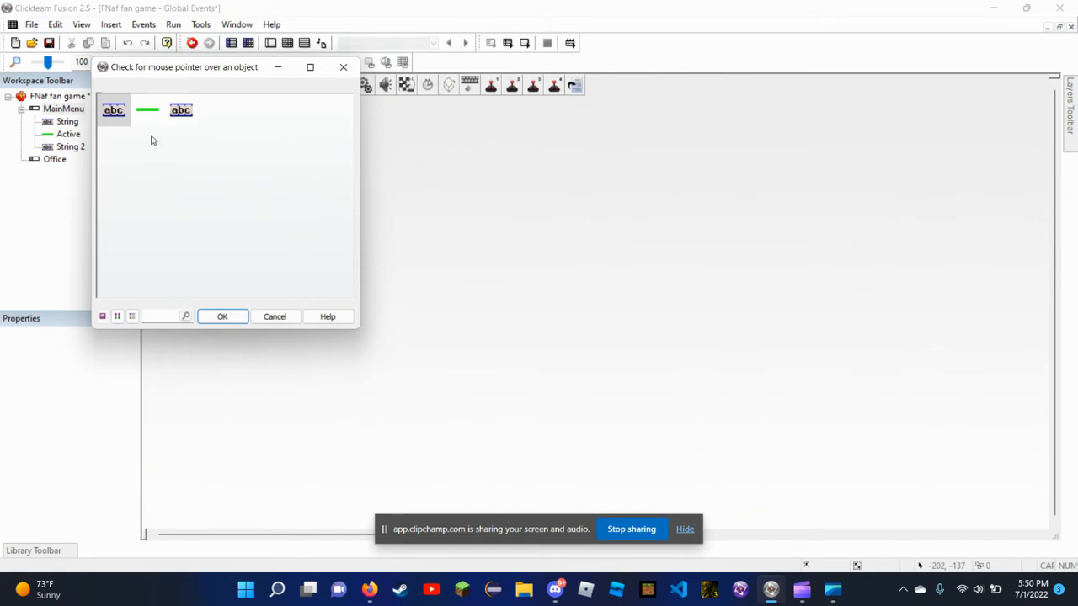
click(153, 118)
click(221, 317)
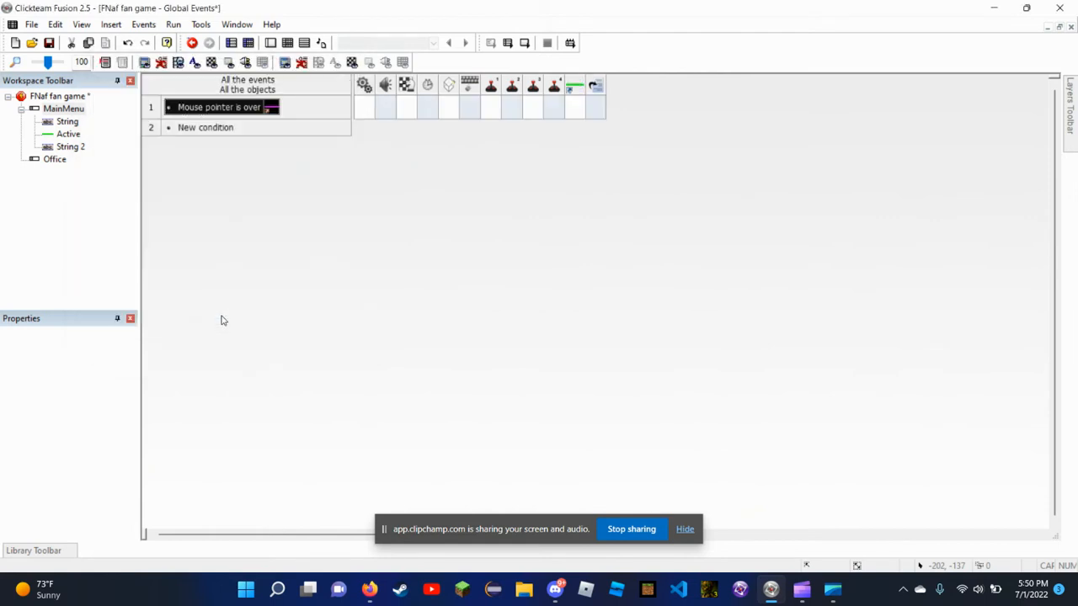
Give the mouse-pointer event a storyboard action that jumps to Frame 2 - Office
right_click(402, 110)
click(455, 150)
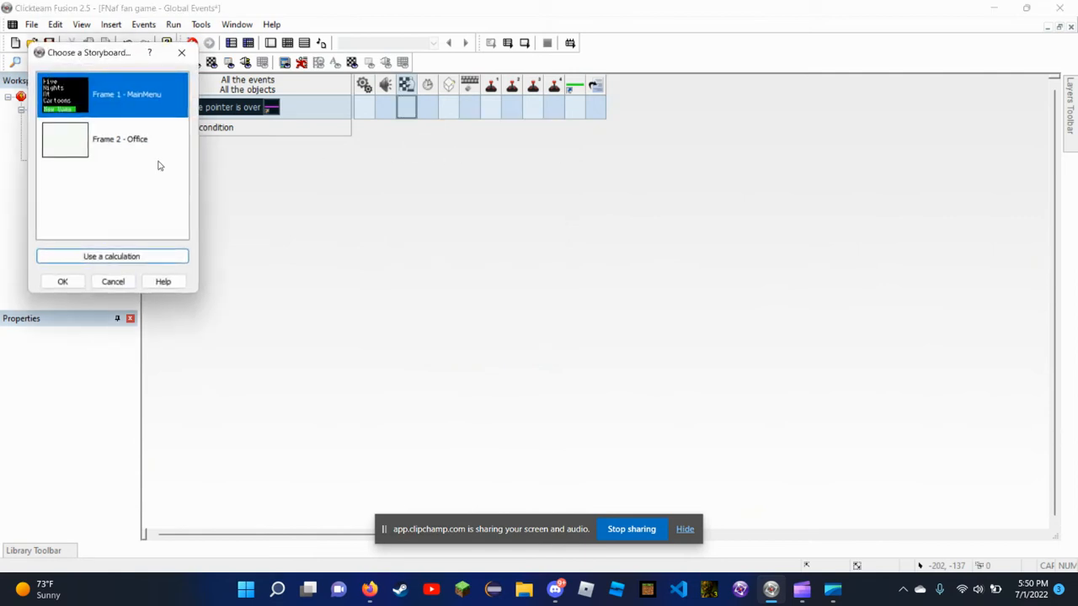
click(109, 139)
click(67, 281)
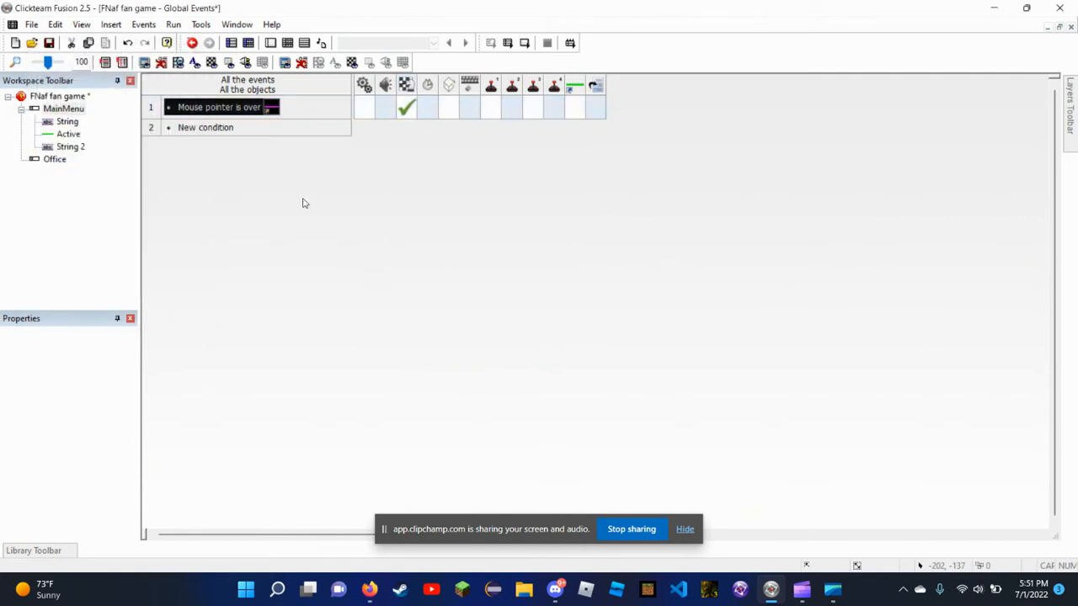
Run the game twice to test how the New Game text reacts to the mouse pointer, closing each run
click(165, 43)
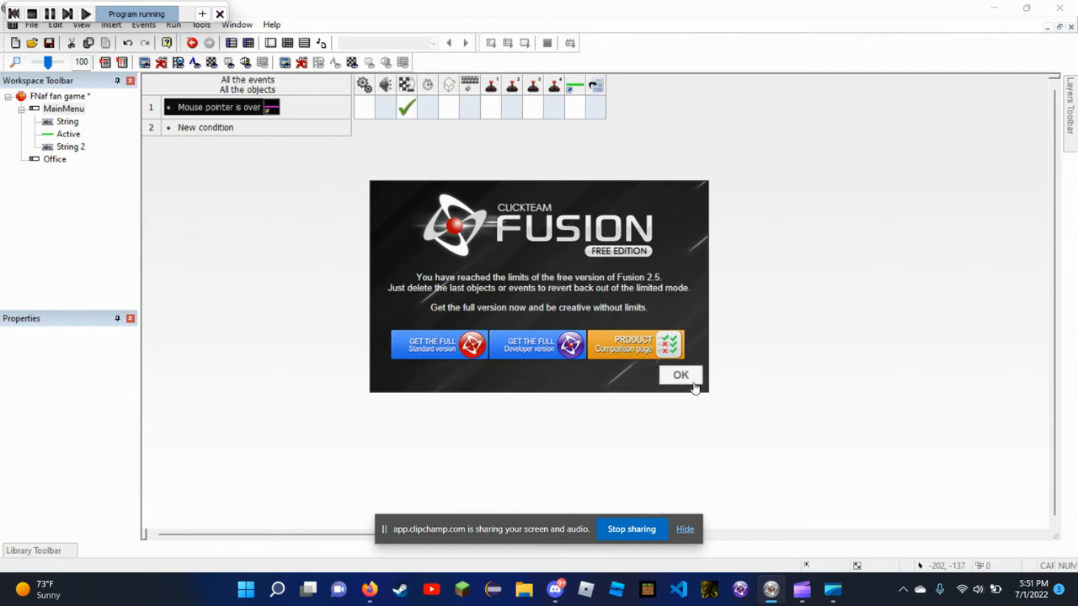
click(686, 376)
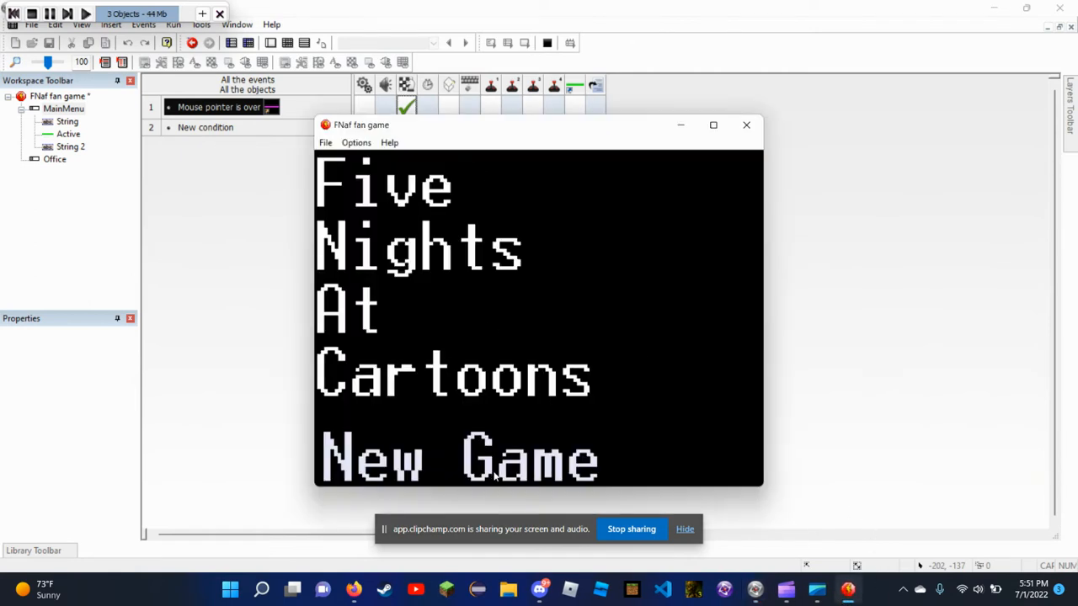
click(746, 125)
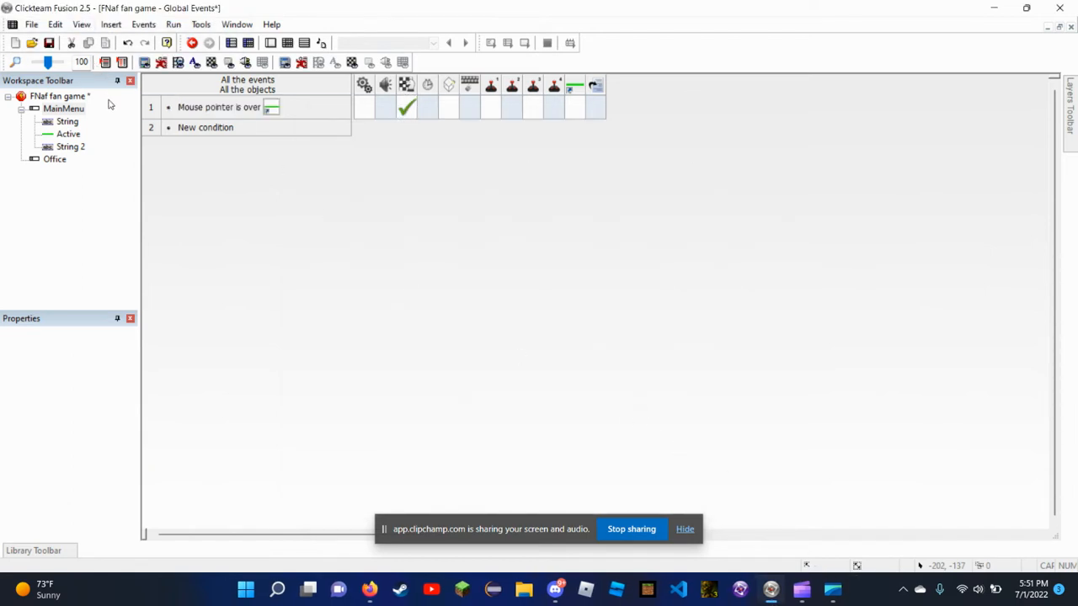
key(F8)
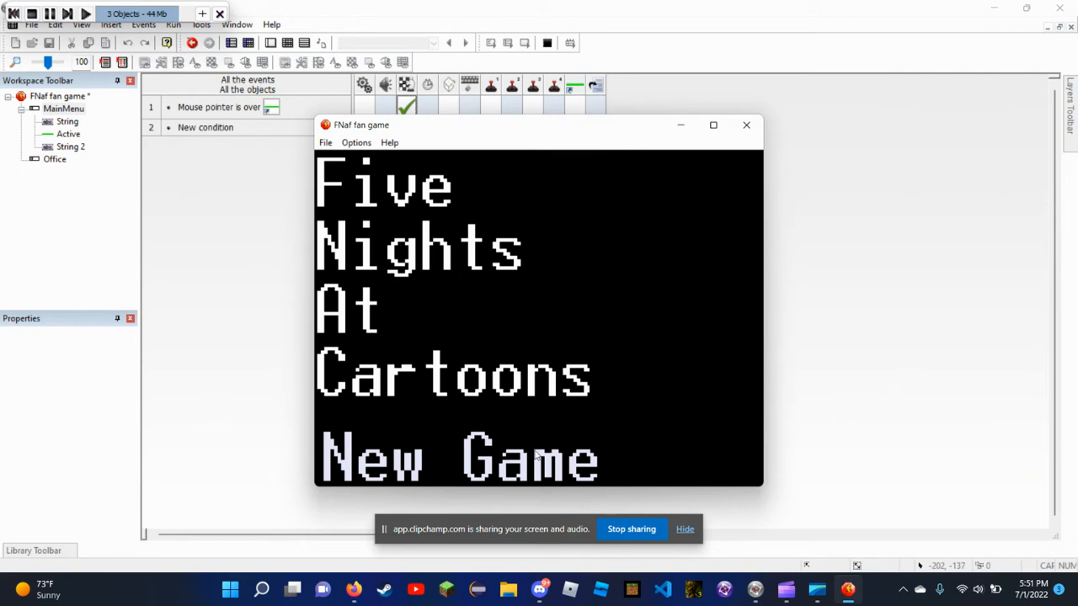
click(746, 124)
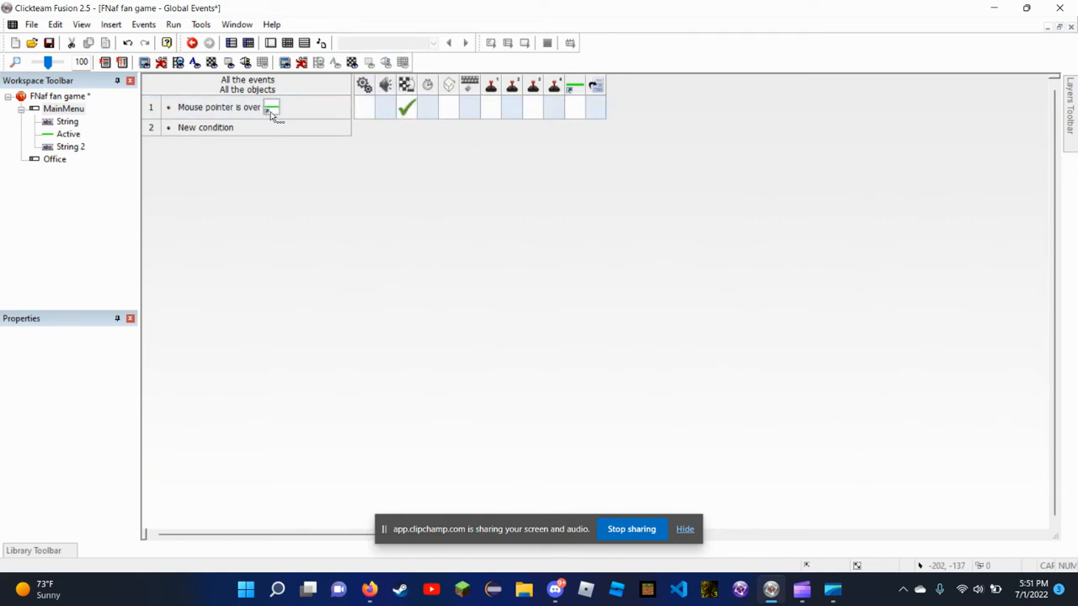
Examine the mouse-over condition of the first global event and its sound and storyboard actions
click(387, 107)
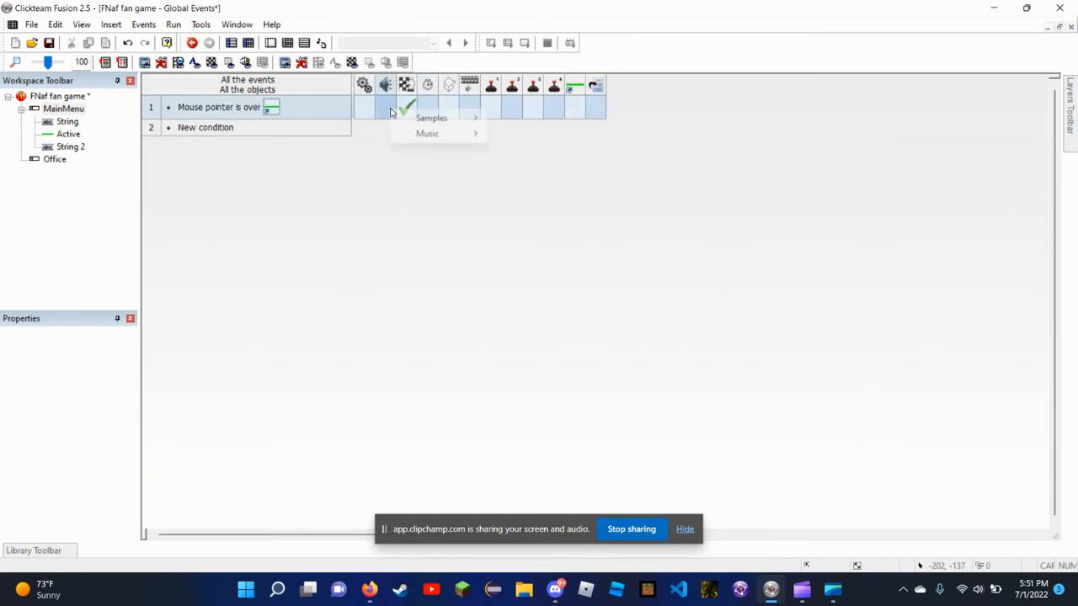
mouse_move(402, 115)
click(373, 140)
click(405, 107)
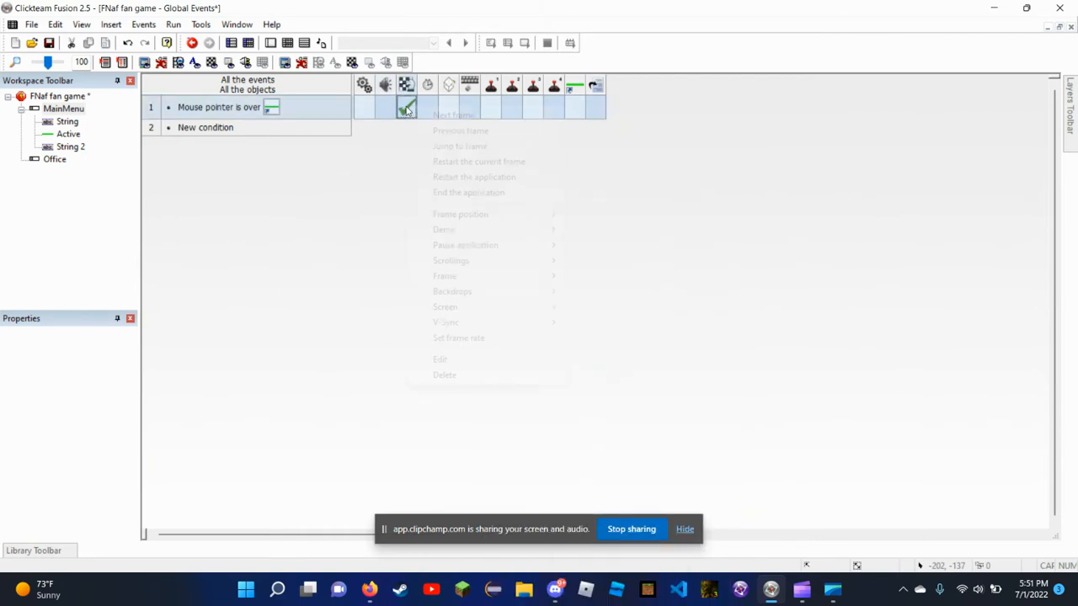
click(221, 107)
click(271, 98)
click(273, 108)
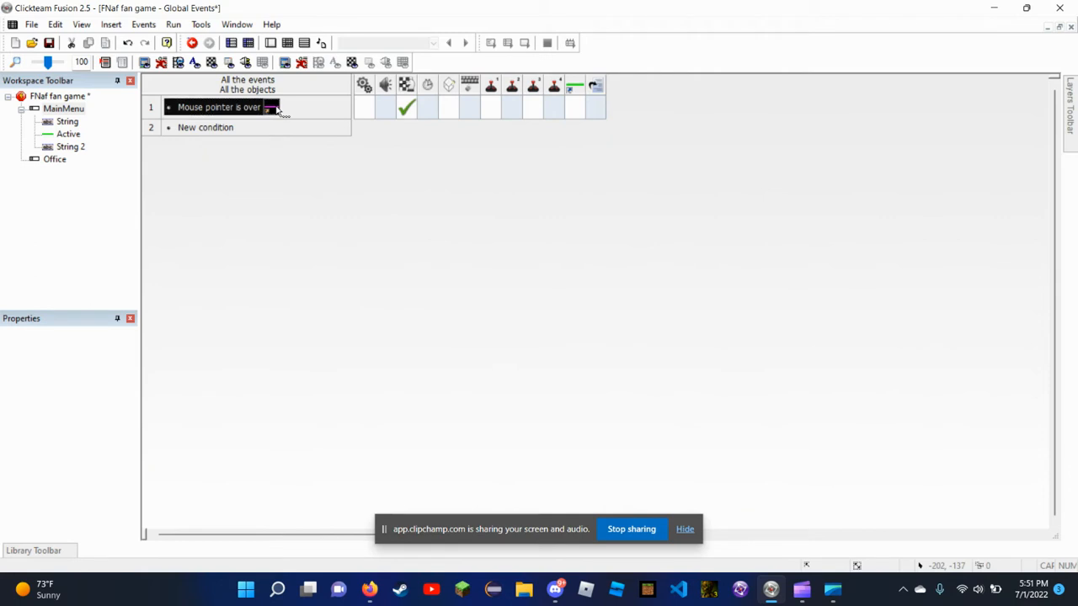
click(276, 109)
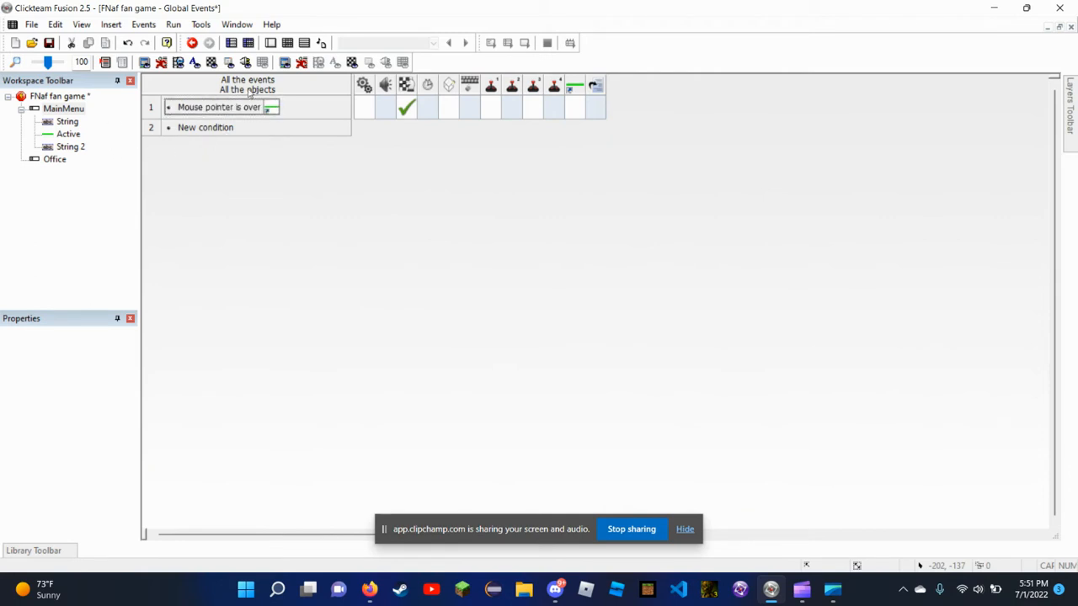
click(243, 24)
click(173, 24)
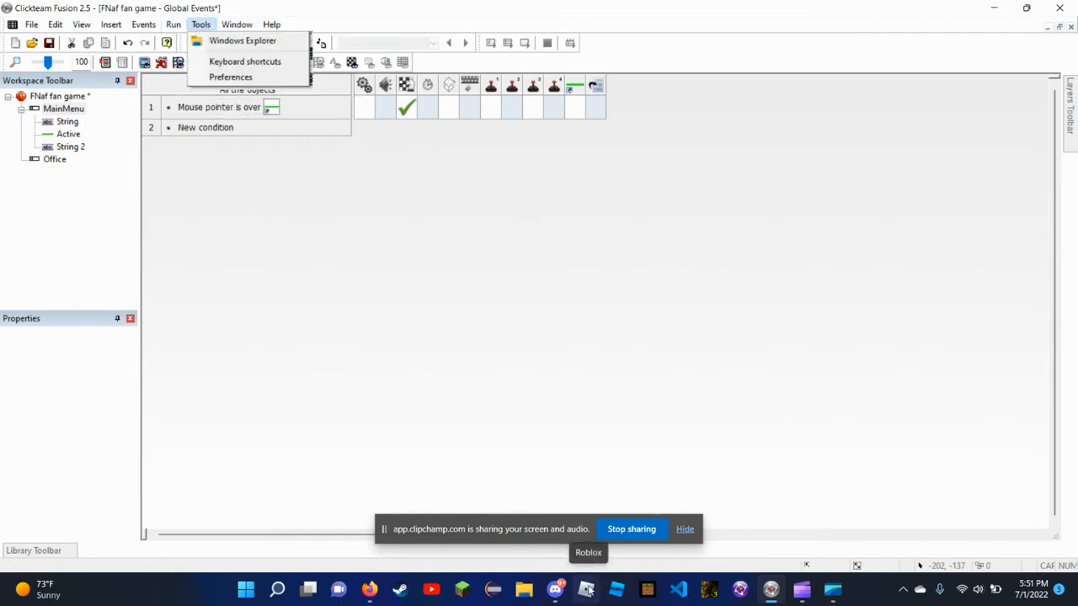
click(667, 297)
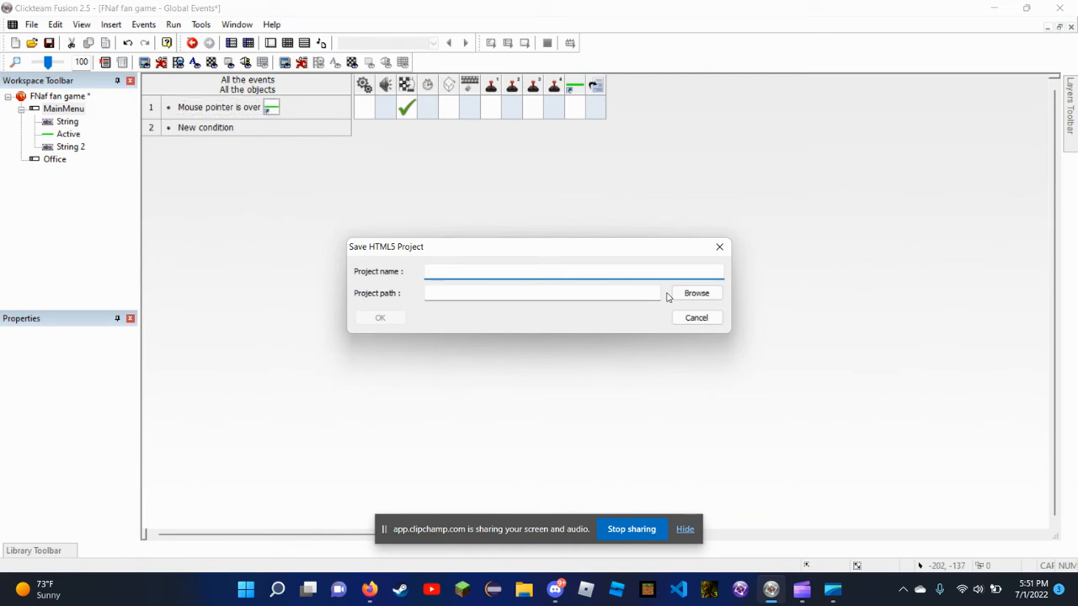
text(e)
click(636, 292)
text(e)
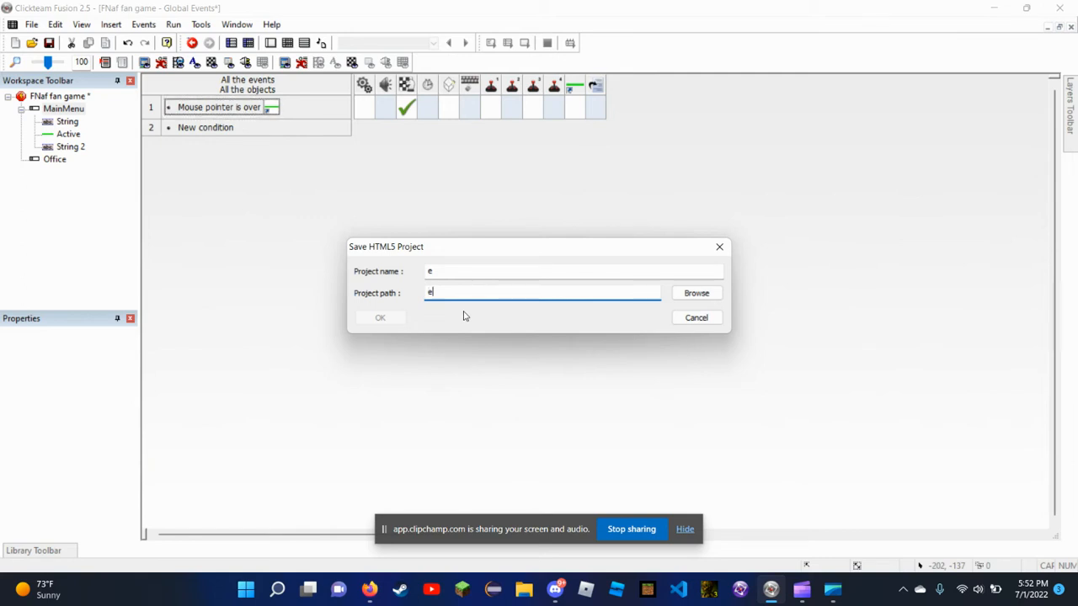
text(:/e/e)
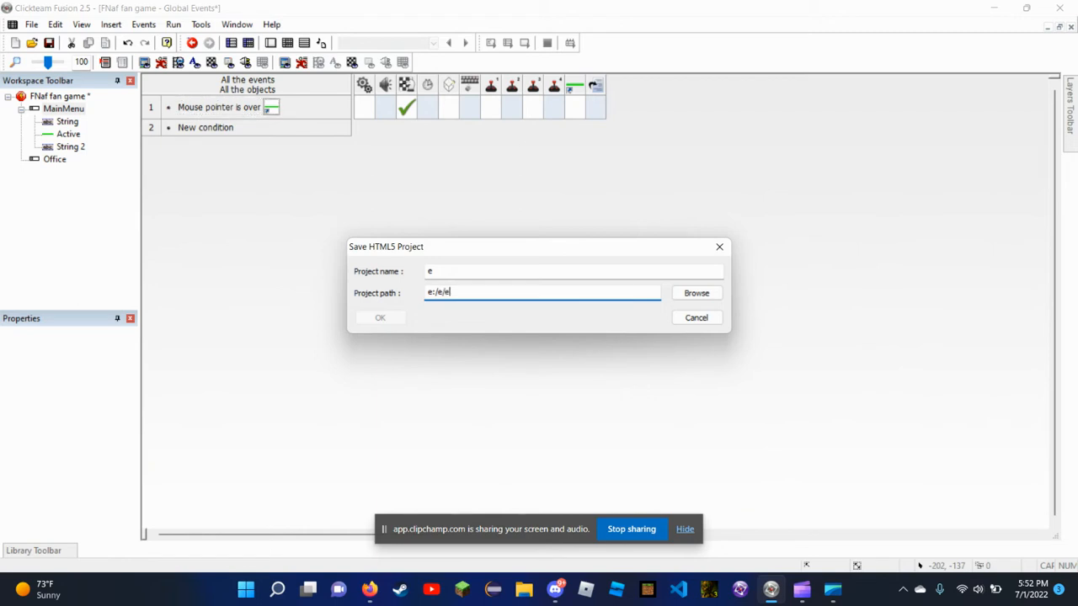
text(/e)
click(695, 295)
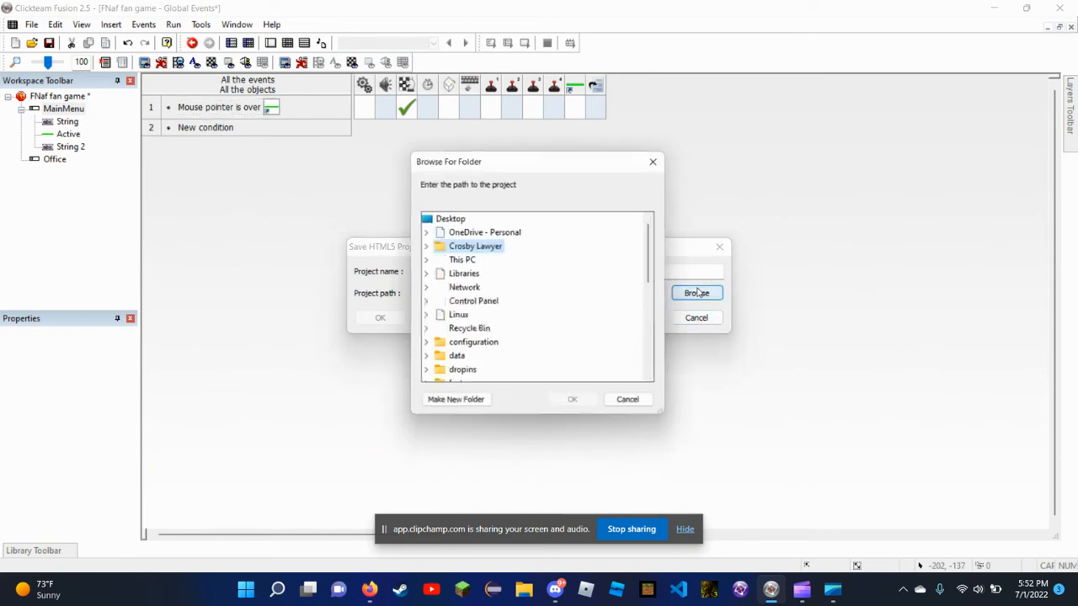
click(657, 160)
click(719, 247)
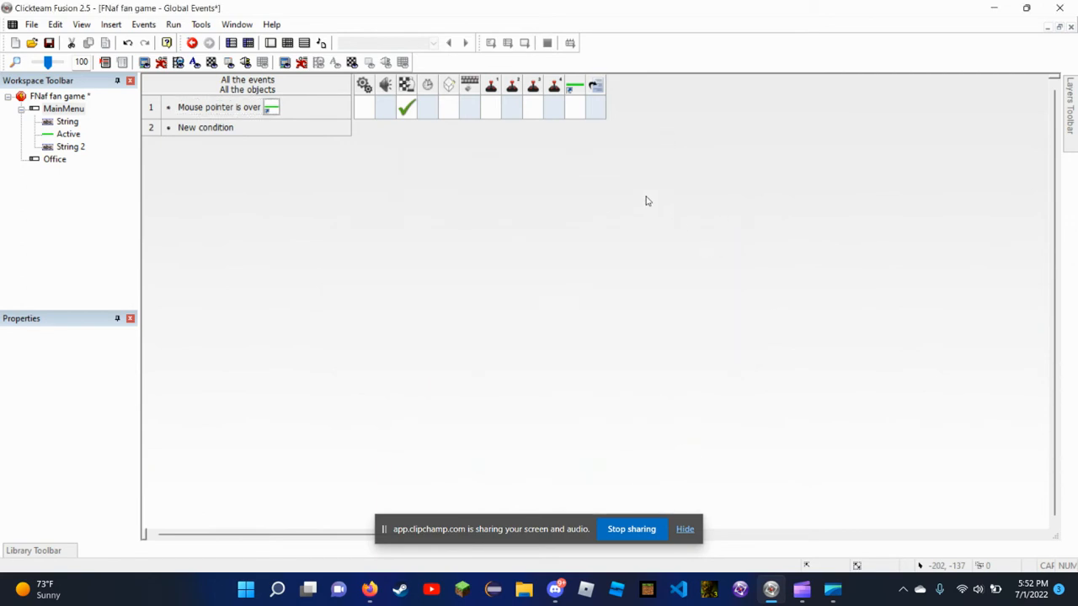
Open the MainMenu frame, check the New Game string, and test the menu by running the game again
double_click(37, 109)
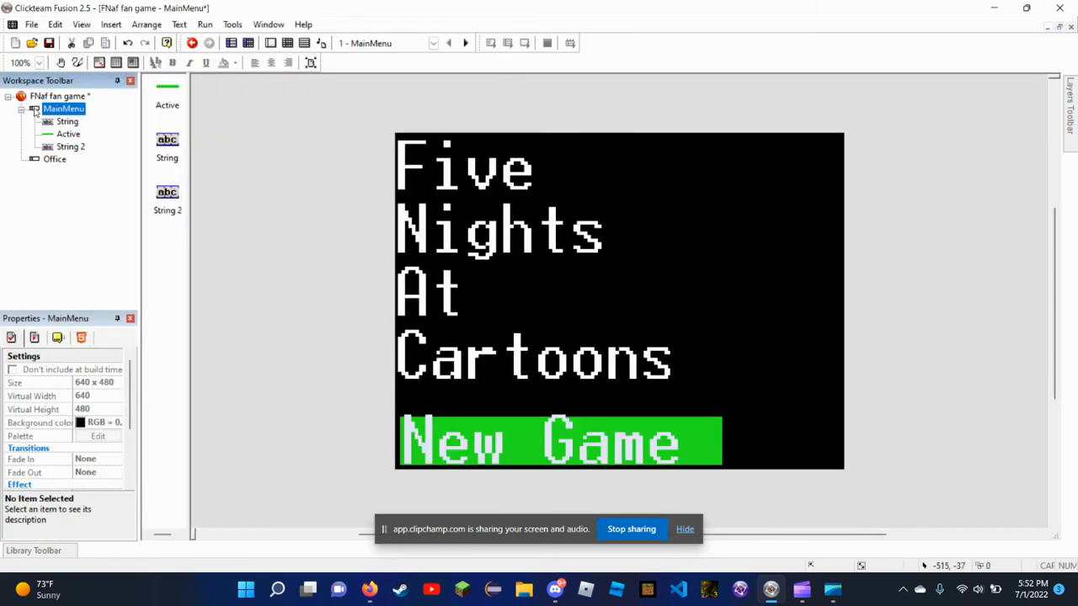
click(526, 431)
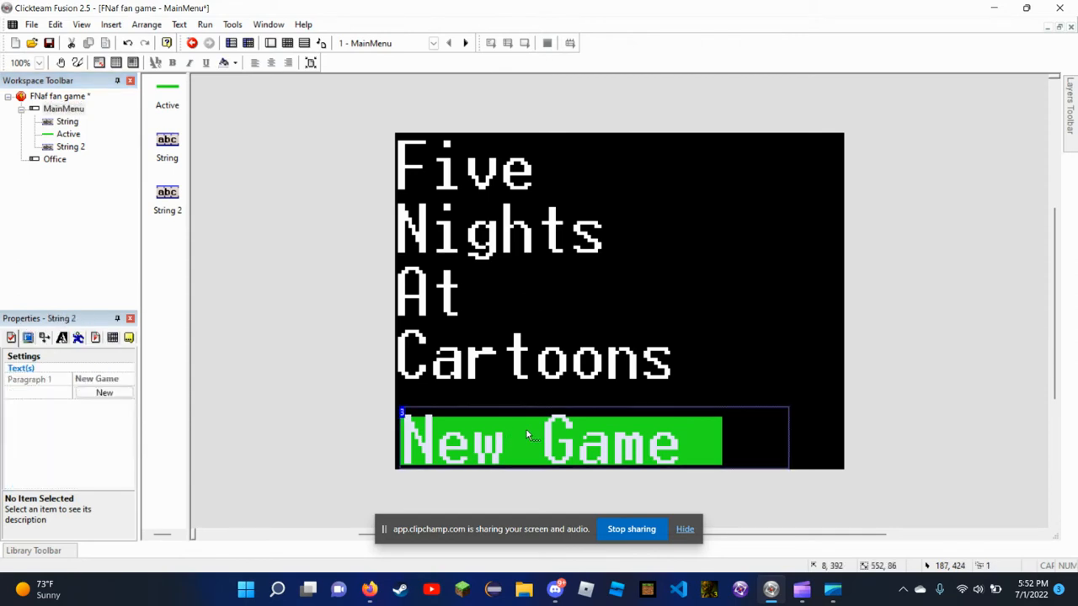
right_click(526, 433)
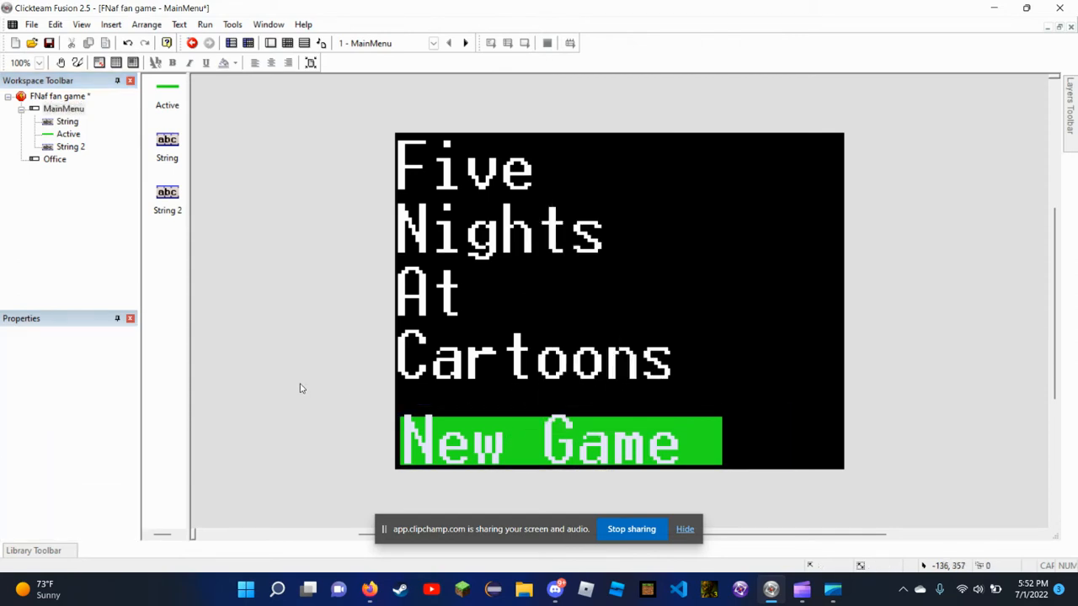
key(F8)
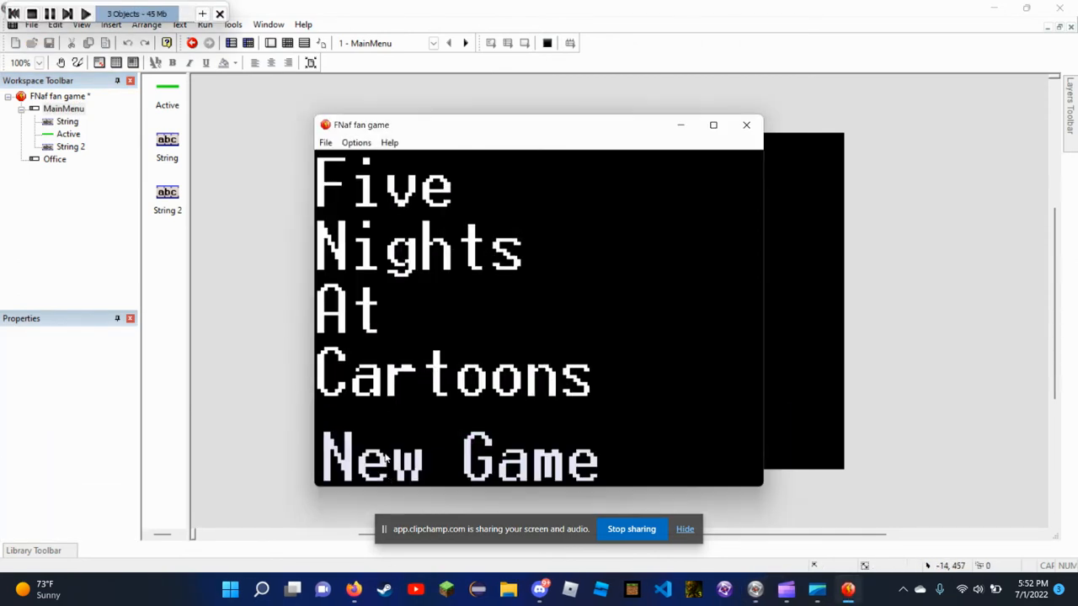
click(746, 125)
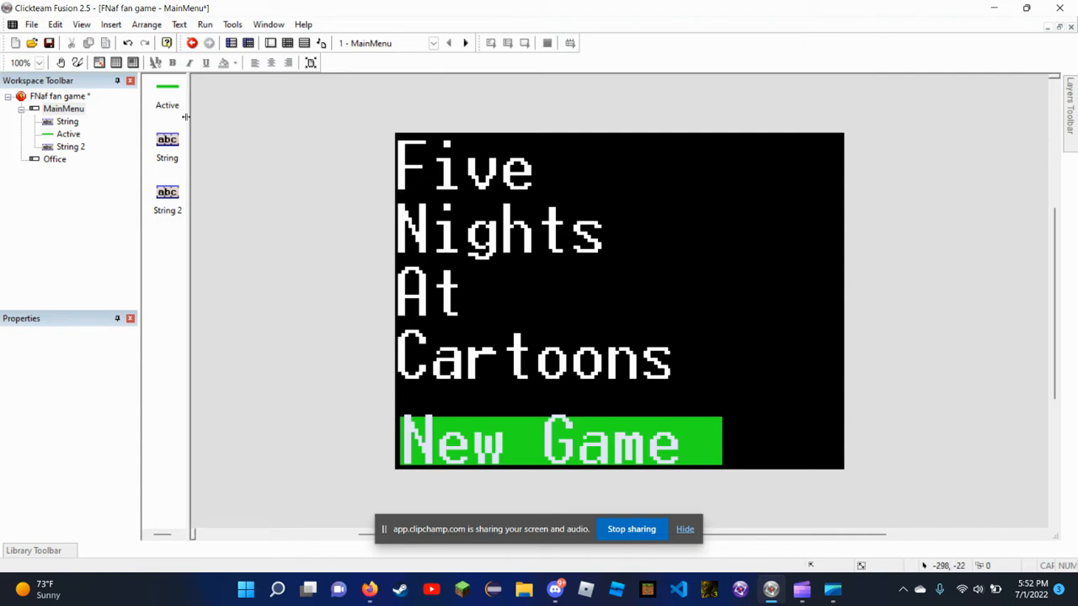
Return to the global events and view the actions available for the Active object in the mouse-over event
click(192, 43)
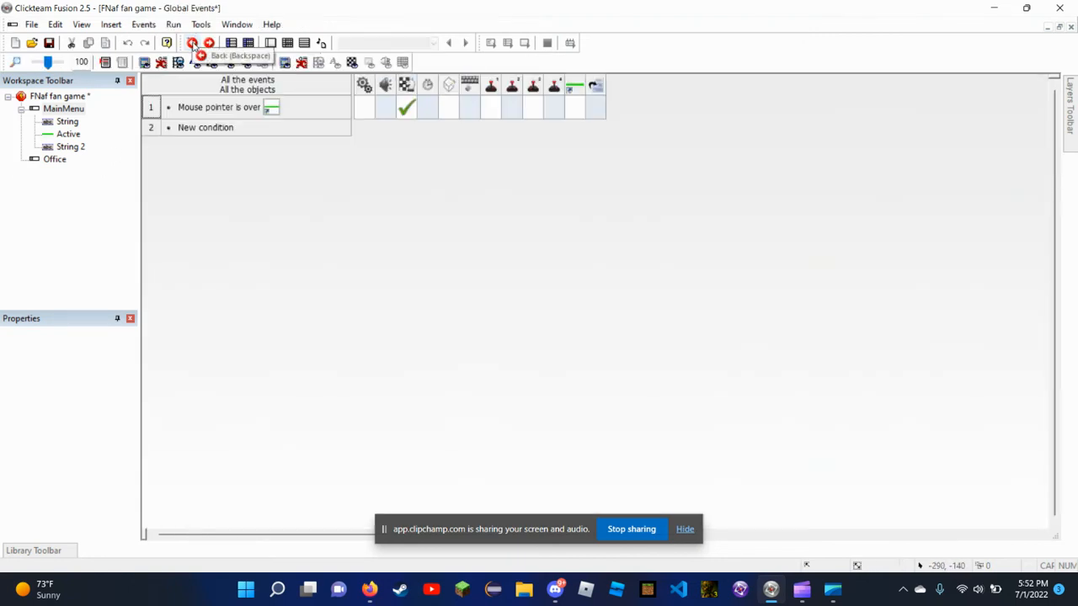
click(192, 43)
click(192, 43)
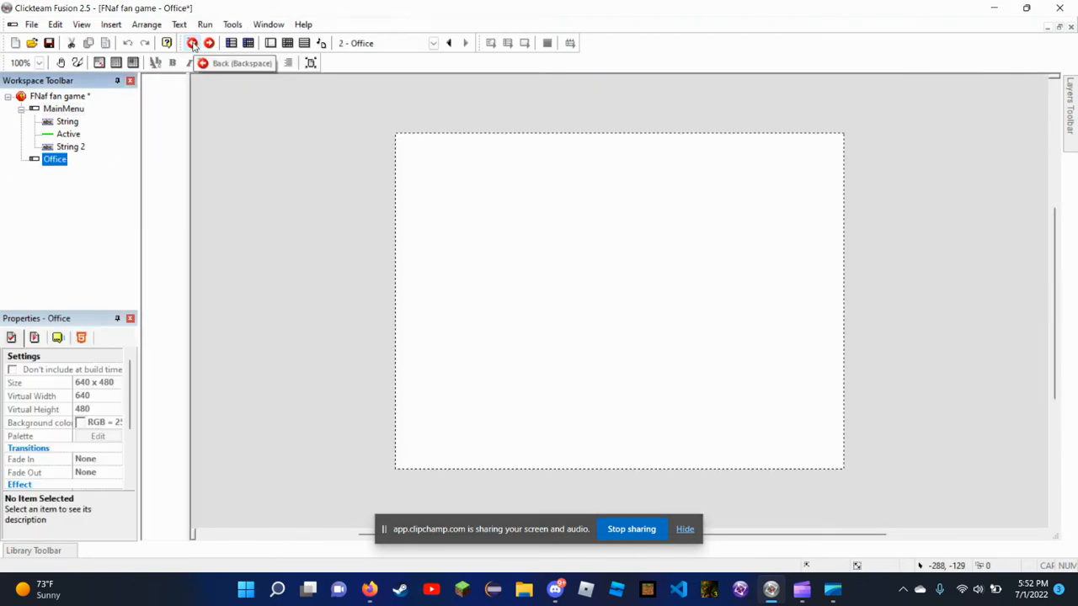
click(192, 43)
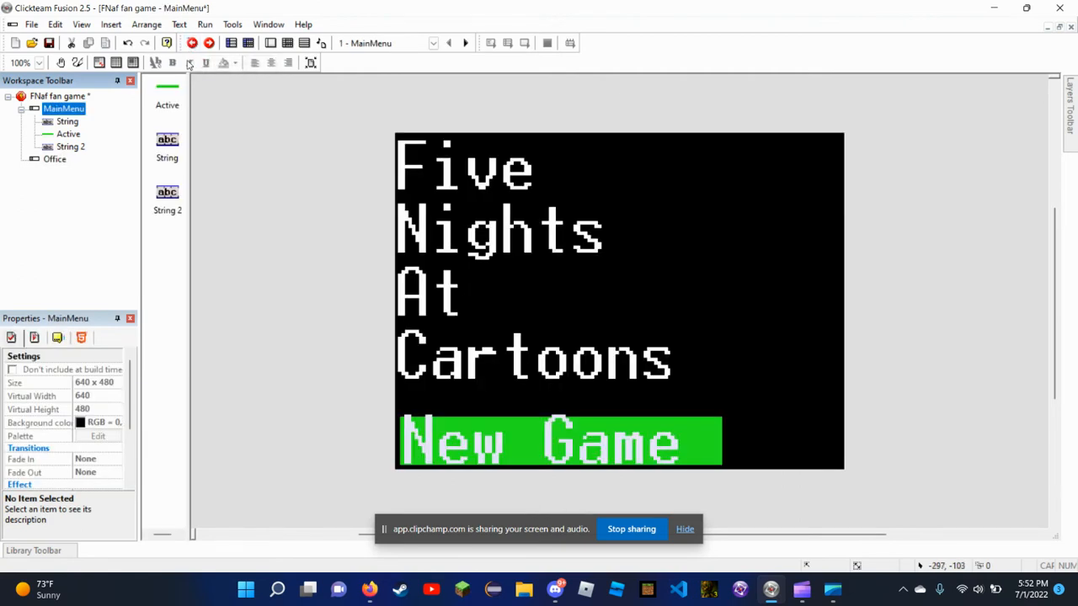
click(248, 44)
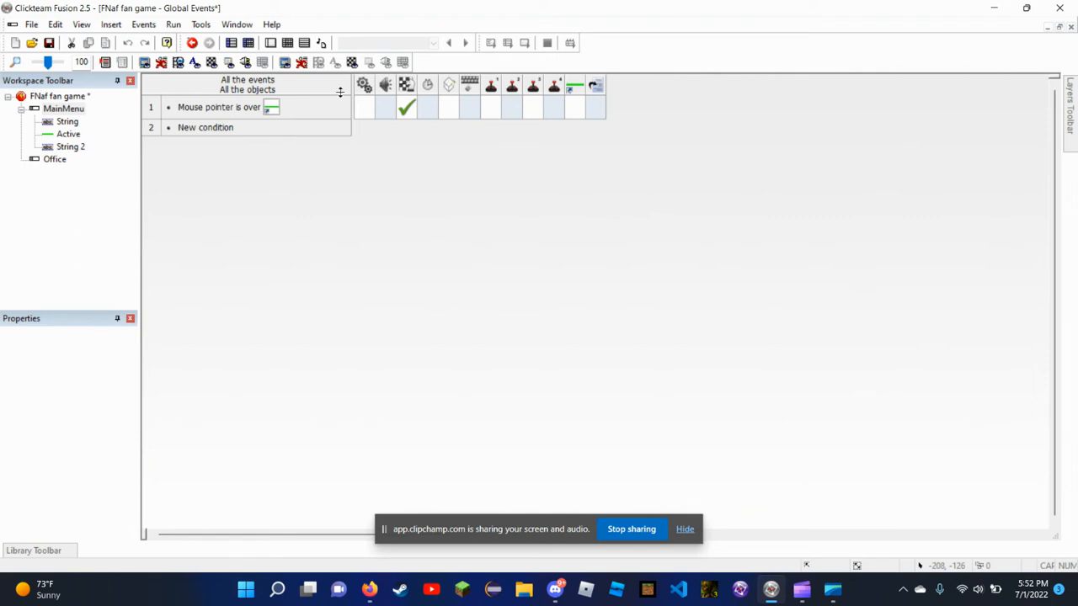
click(570, 106)
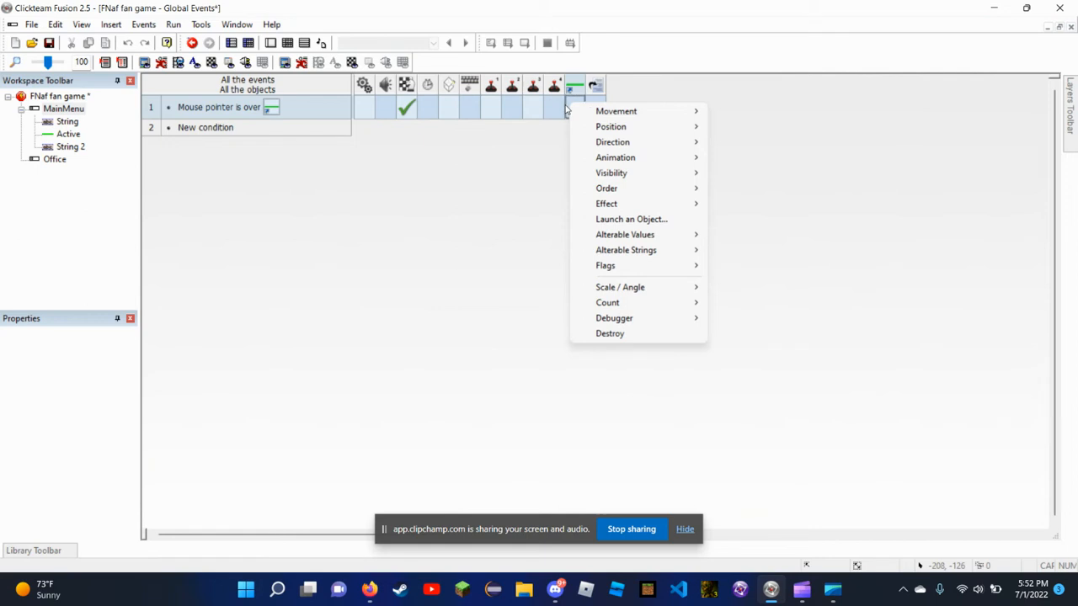
click(509, 181)
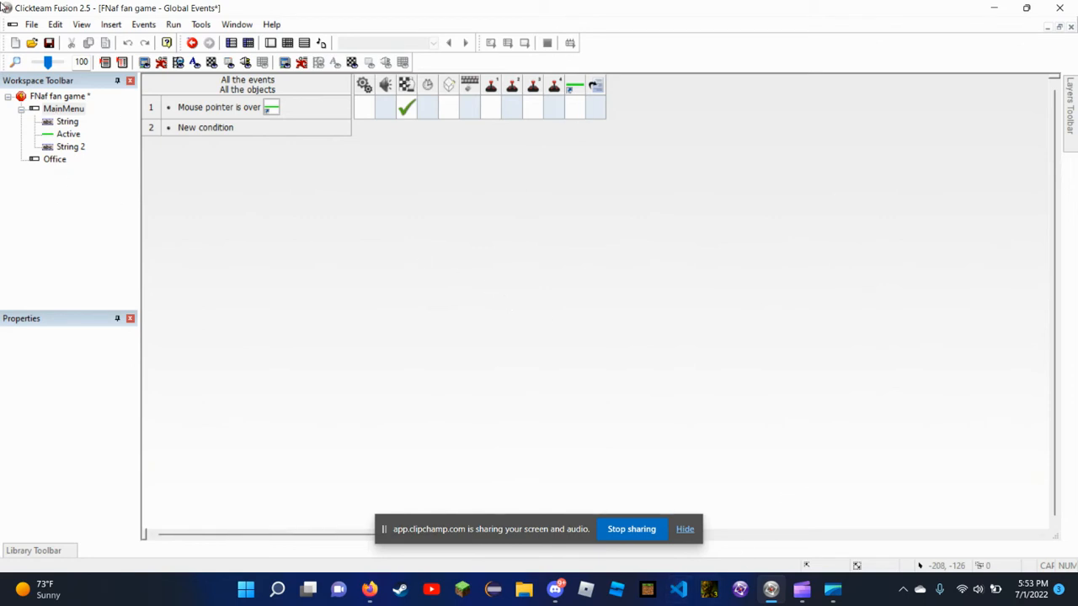
Save the application in the Documents folder as Tutorial.mfa
click(51, 42)
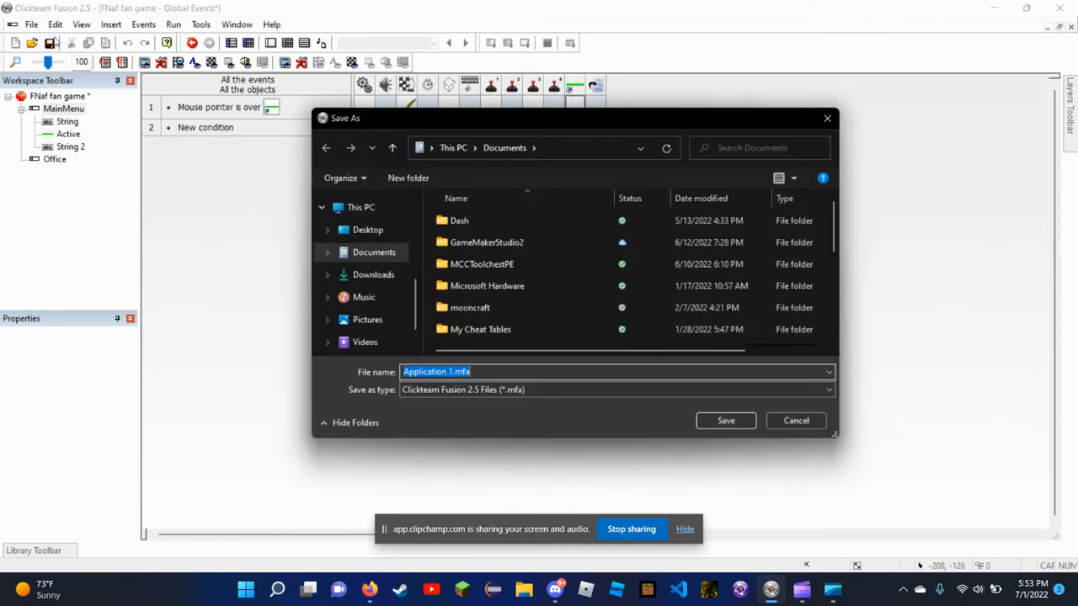
click(449, 371)
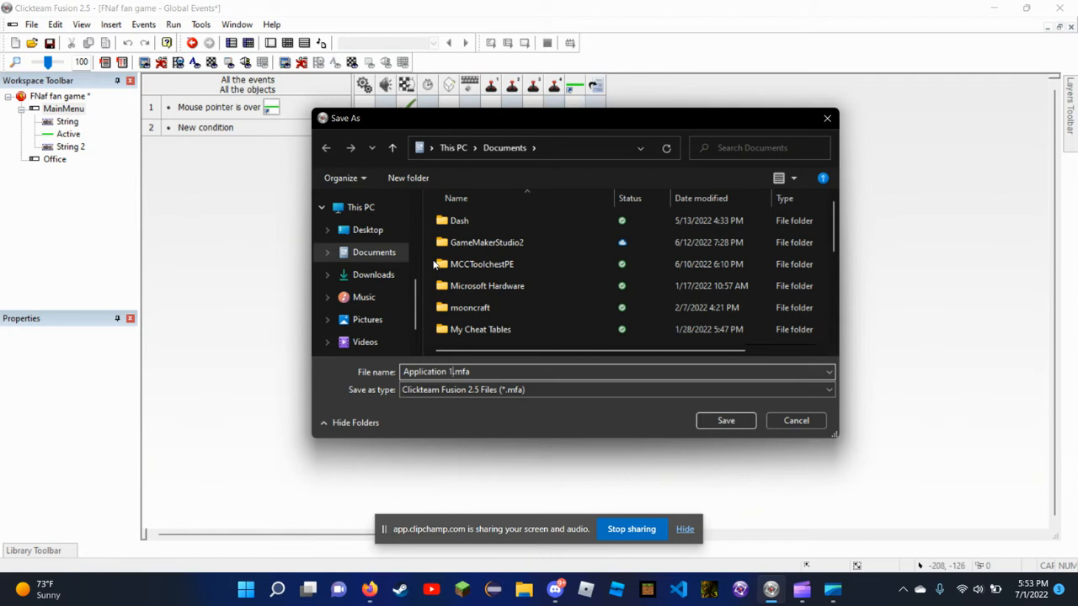
key(BackSpace)
key(BackSpace)
key(BackSpace)
key(BackSpace)
key(BackSpace)
key(BackSpace)
key(BackSpace)
key(BackSpace)
key(BackSpace)
key(BackSpace)
key(BackSpace)
key(BackSpace)
key(BackSpace)
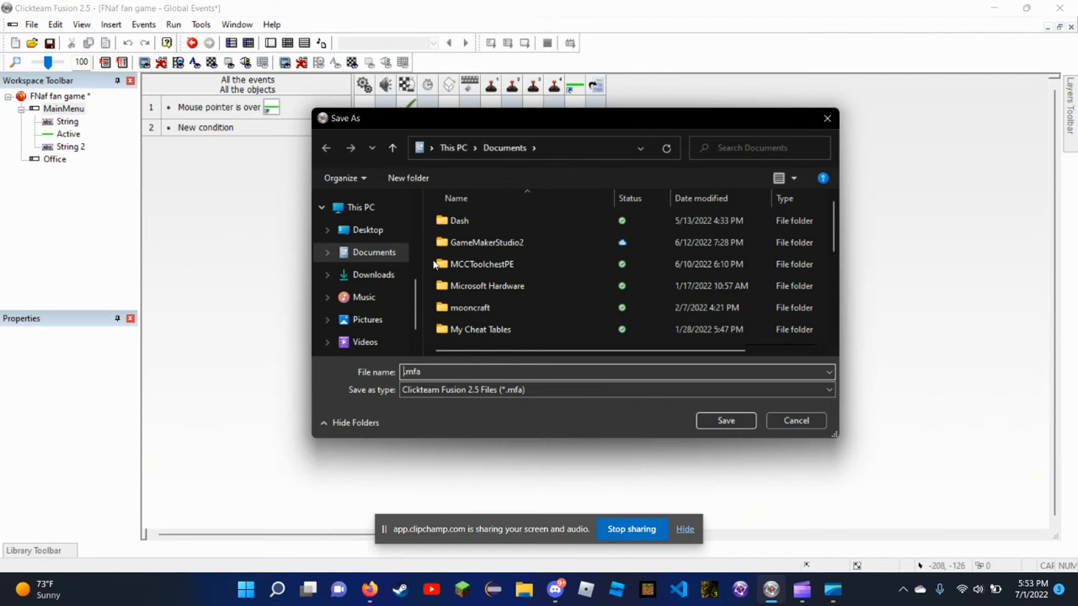
text(Tutorial)
click(722, 421)
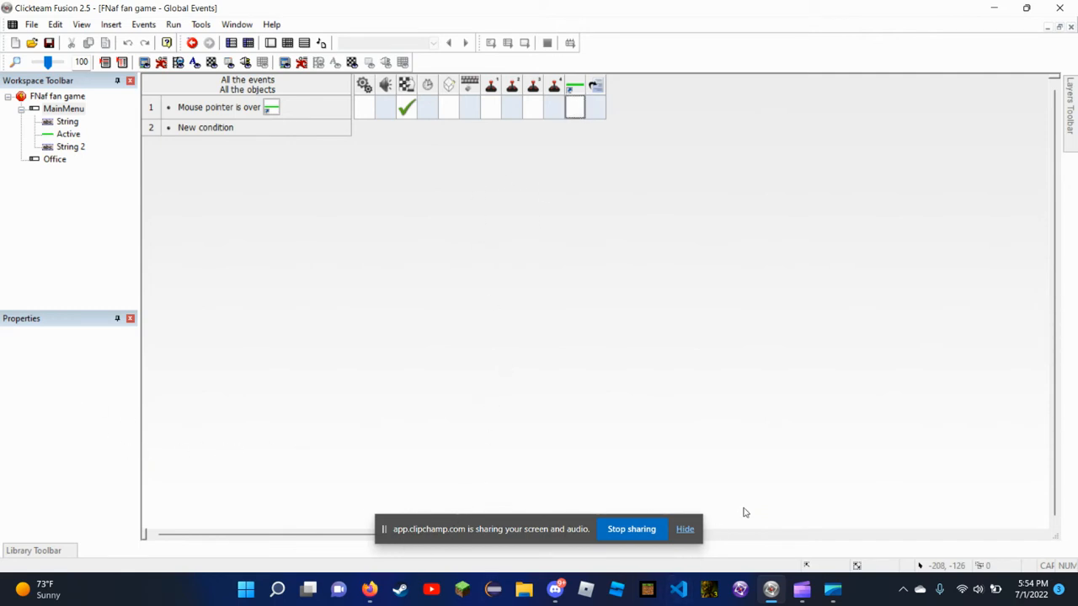
Launch Clickteam Fusion Developer 2.5 and open Tutorial.mfa from the Documents folder
click(241, 589)
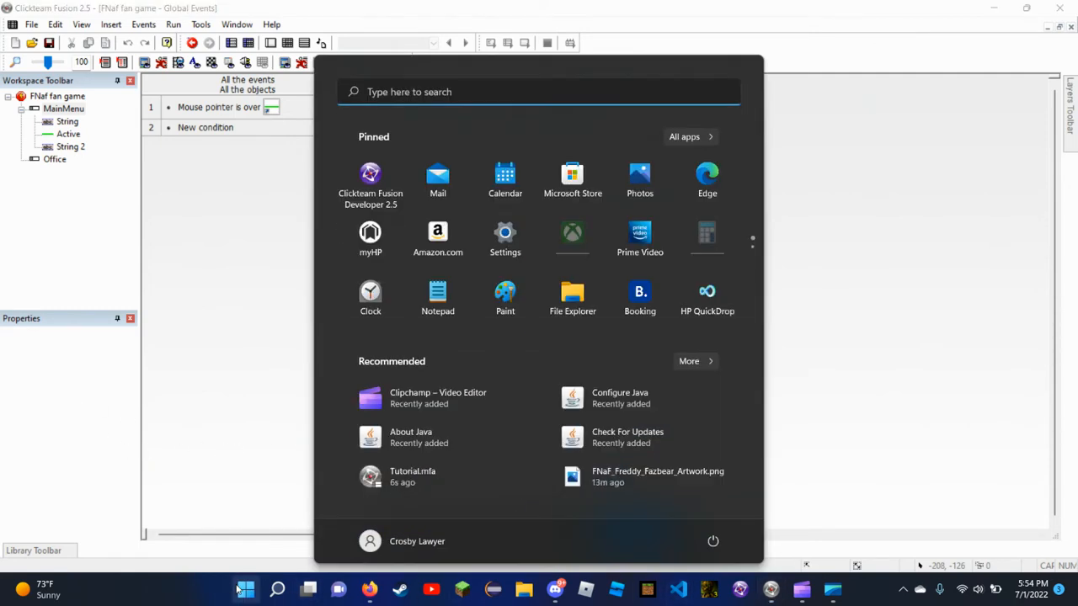
click(388, 168)
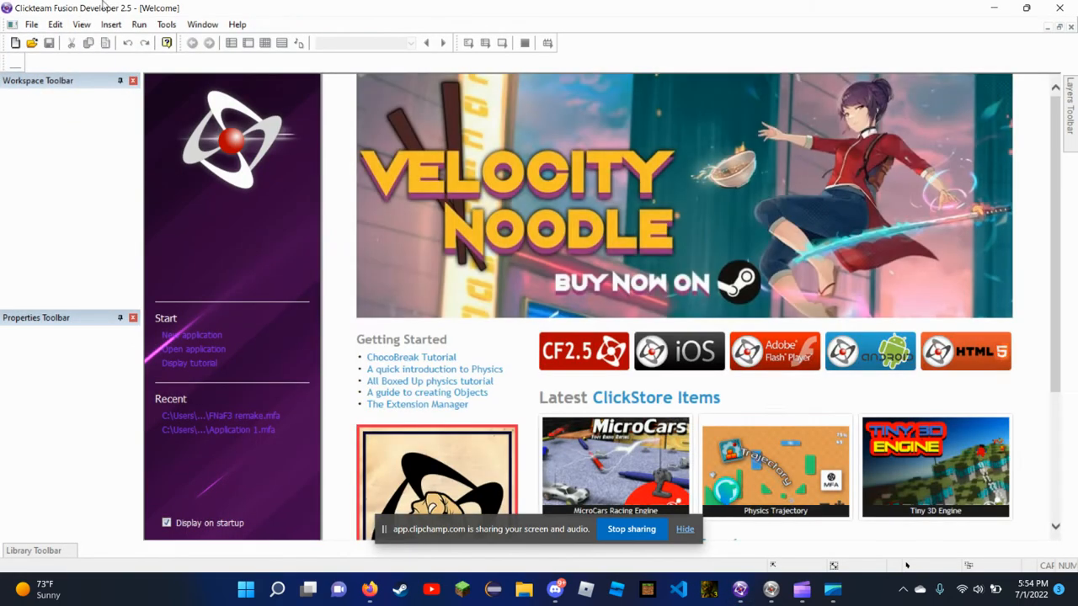
click(223, 349)
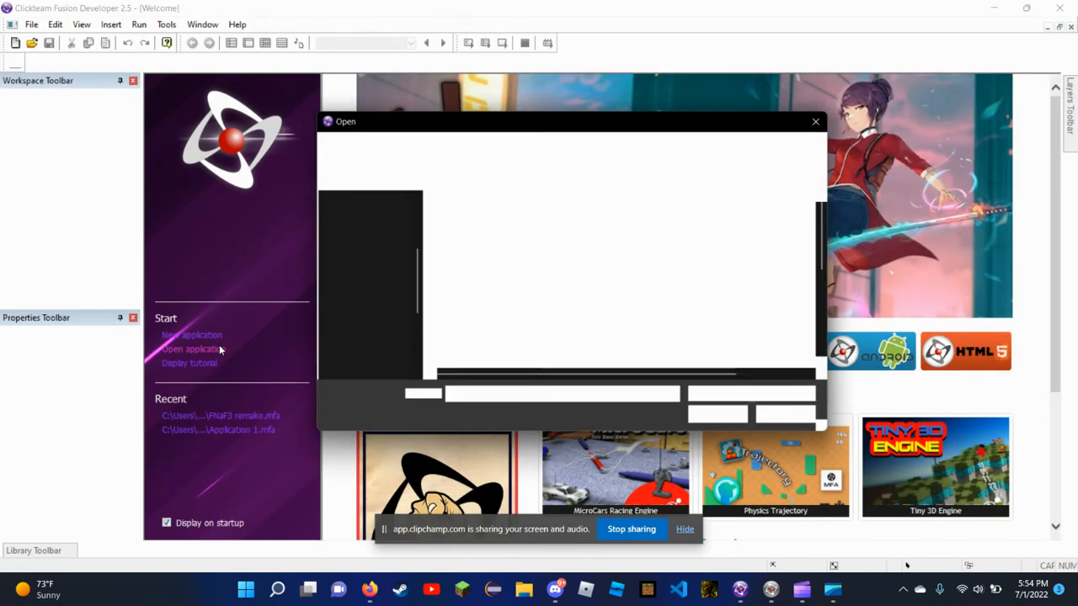
scroll(545, 320, down, 5)
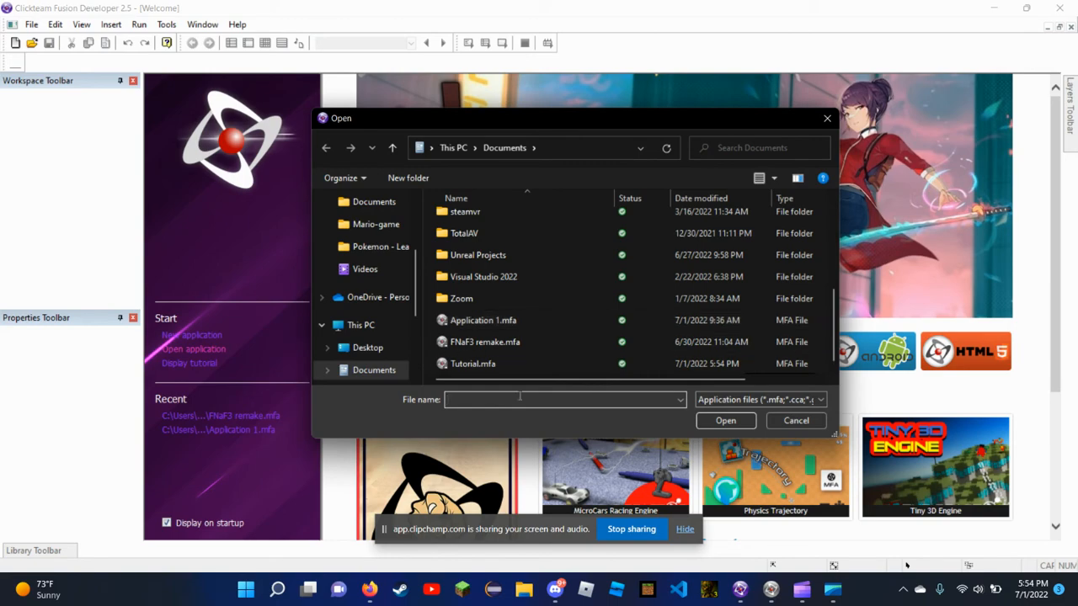
click(504, 364)
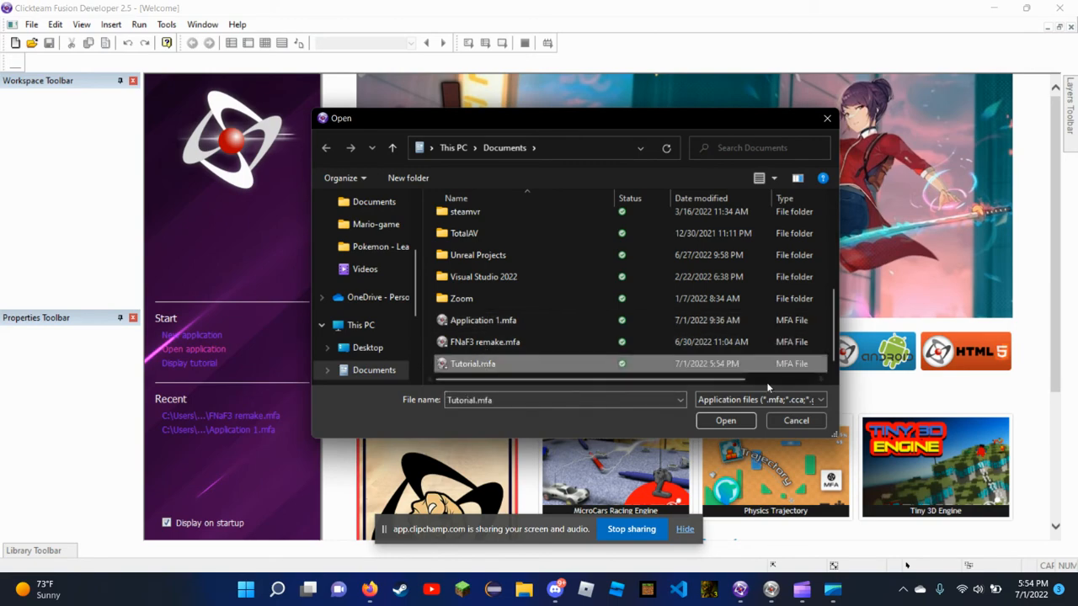
click(743, 421)
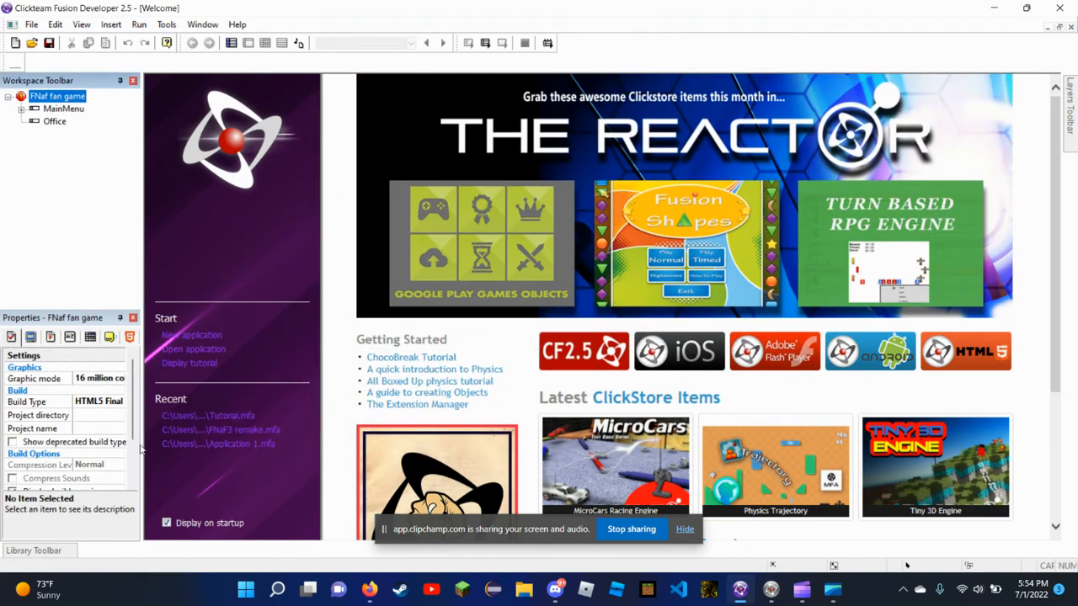
Expand the MainMenu frame and view its layout, and open the Office frame for editing
click(21, 109)
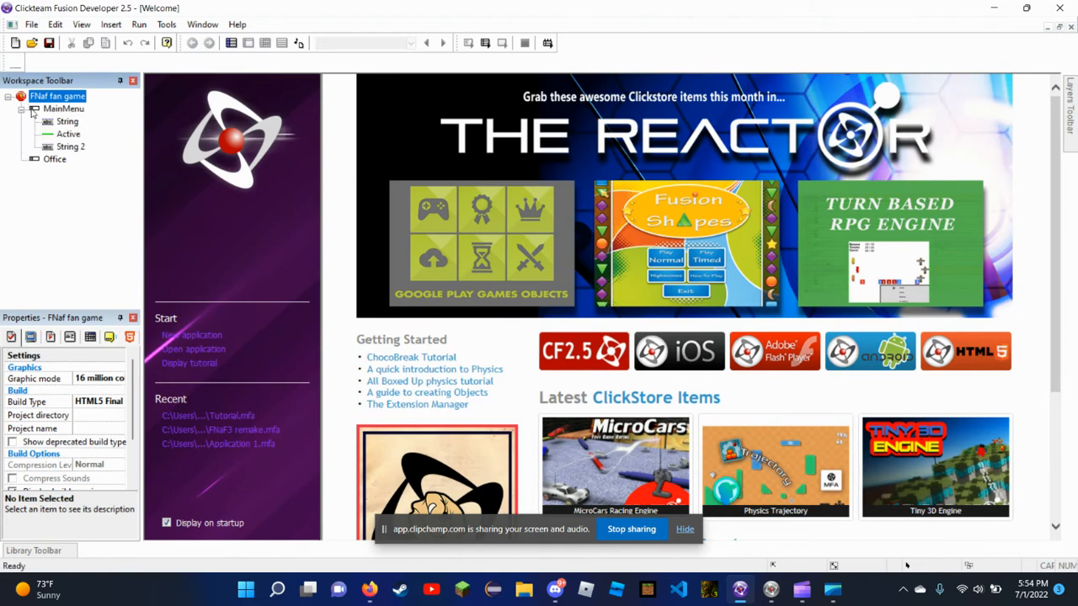
double_click(34, 109)
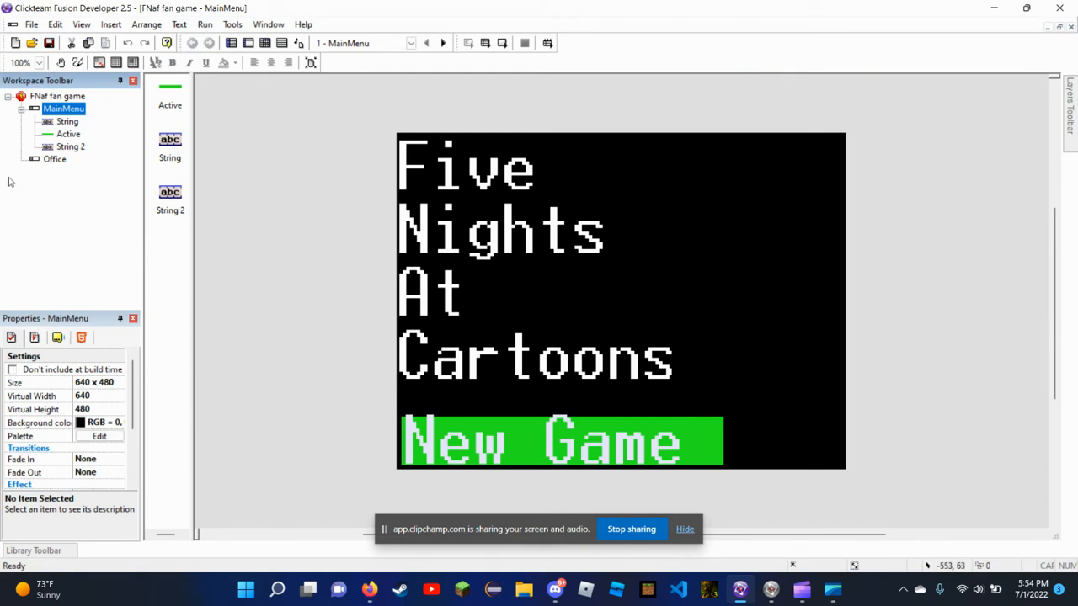
double_click(34, 160)
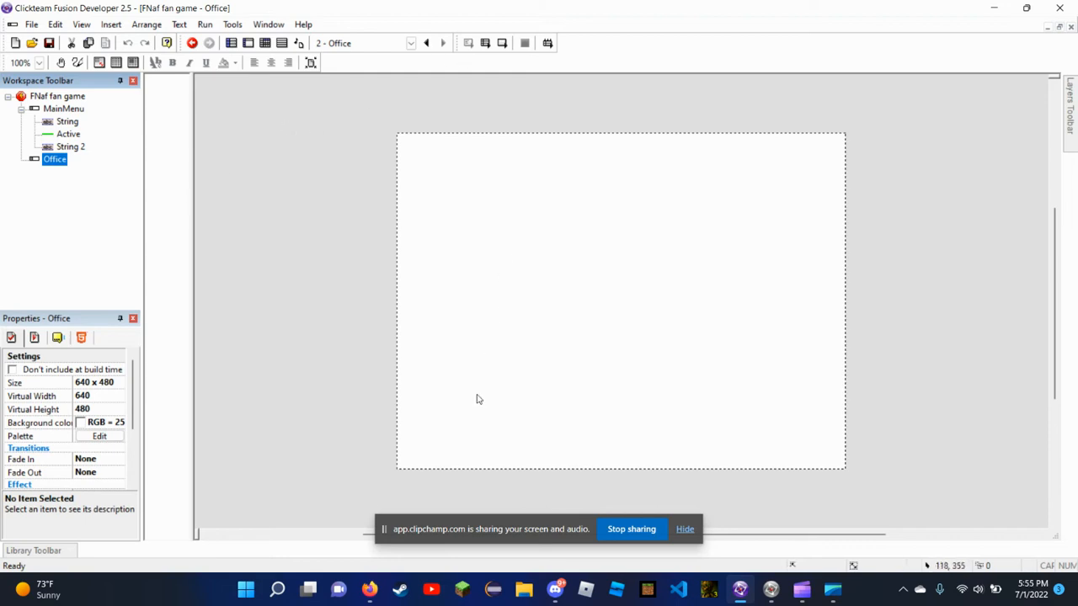
Switch to Firefox and return to the image results for "Fnaf fan game office"
click(374, 594)
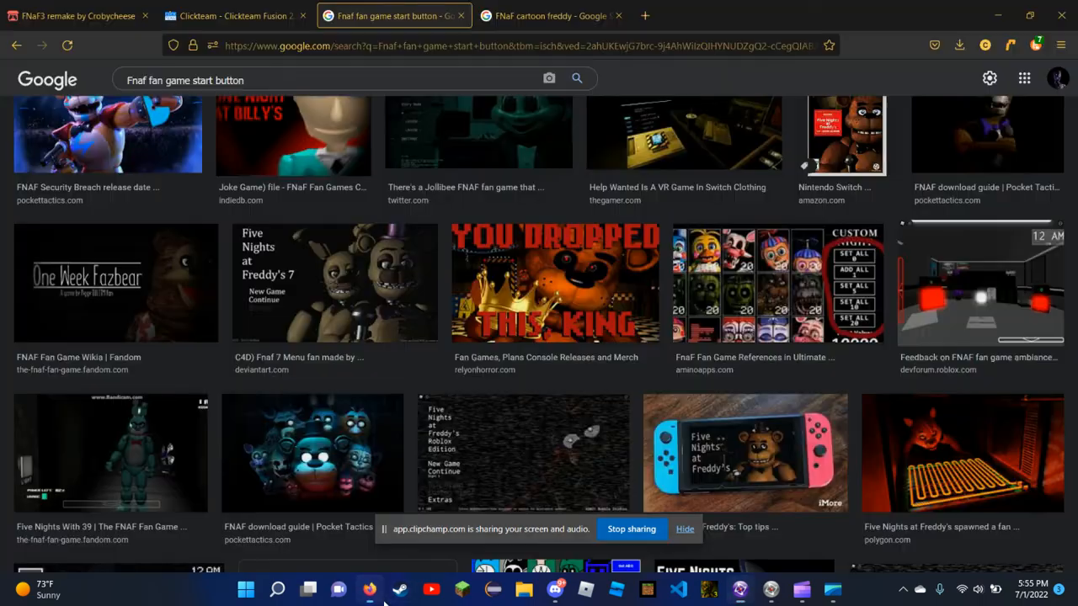
scroll(666, 168, up, 10)
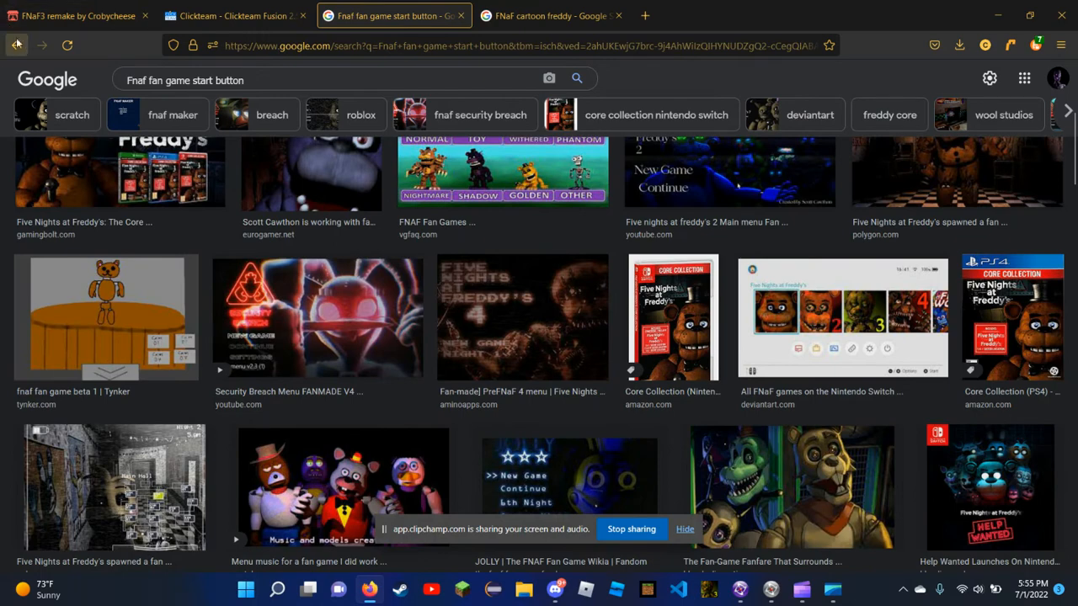
click(3, 46)
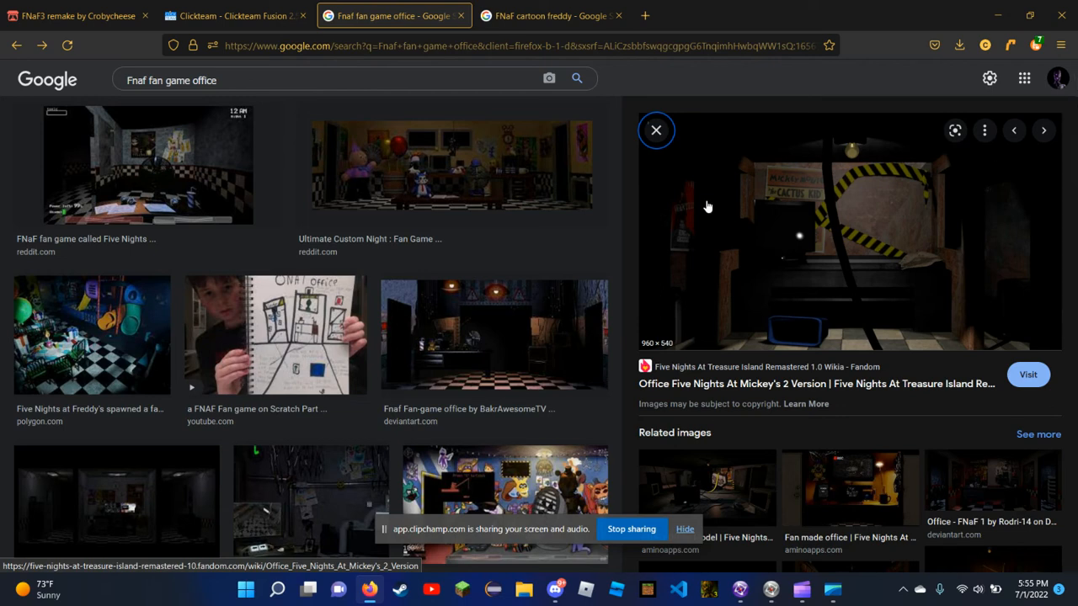
Save the previewed office image to the Downloads folder as Office.png, using the All Files type
right_click(707, 206)
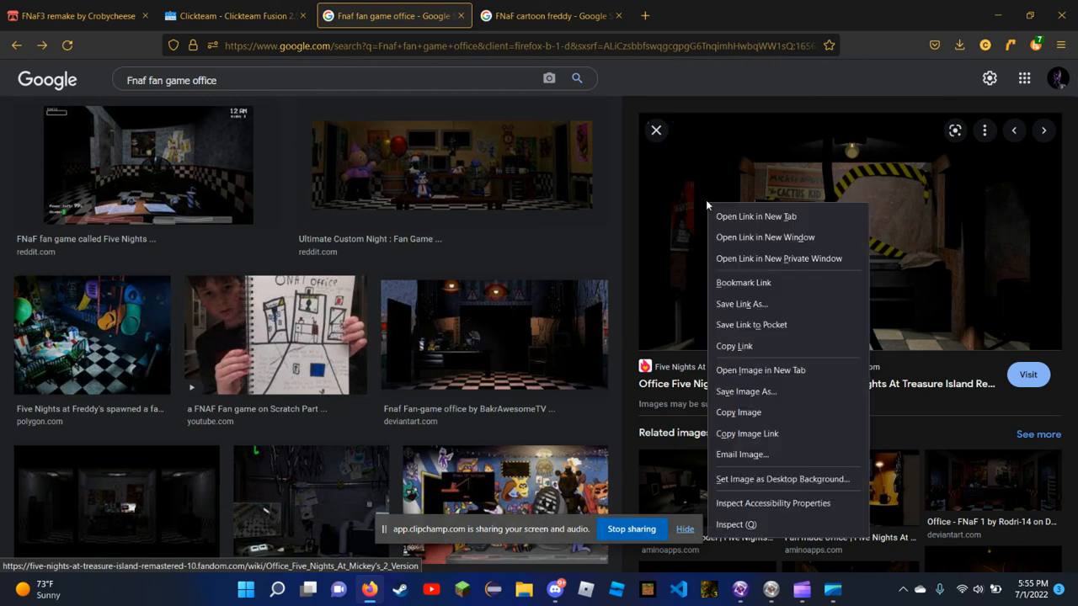
click(828, 390)
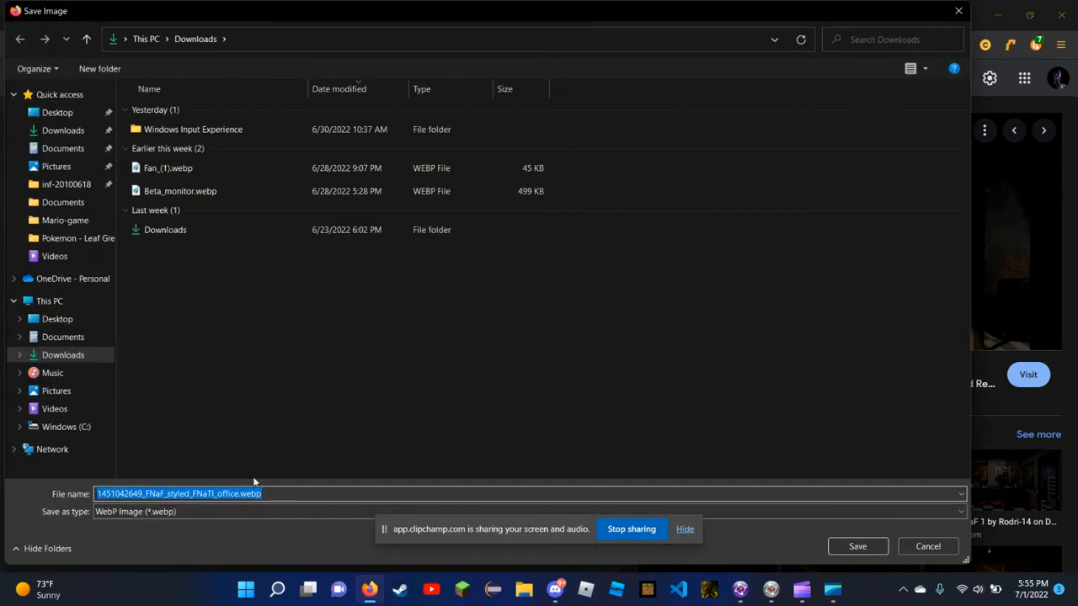
key(BackSpace)
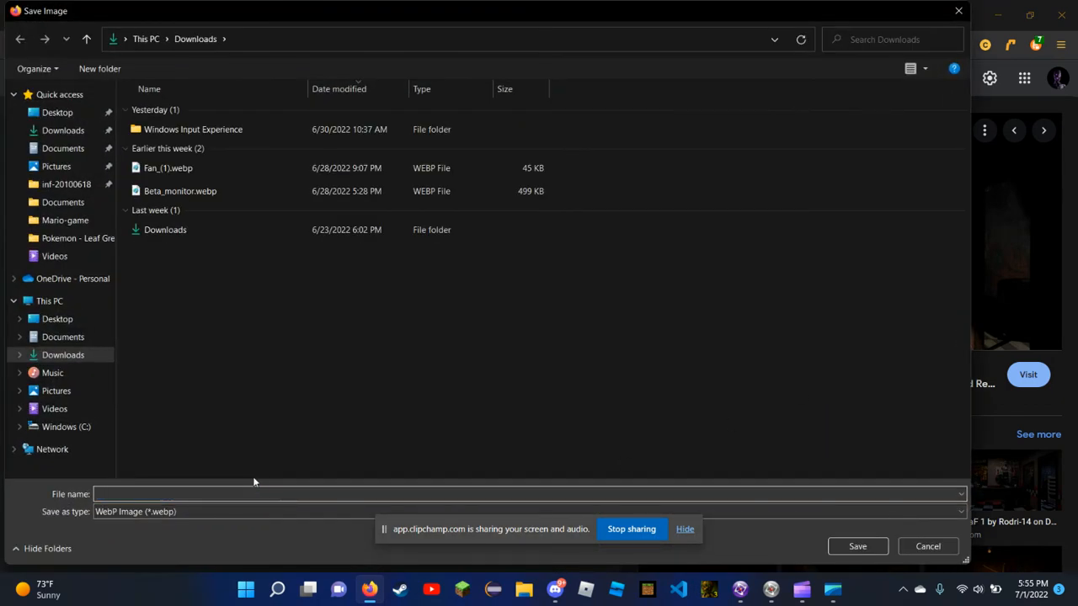
text(Office)
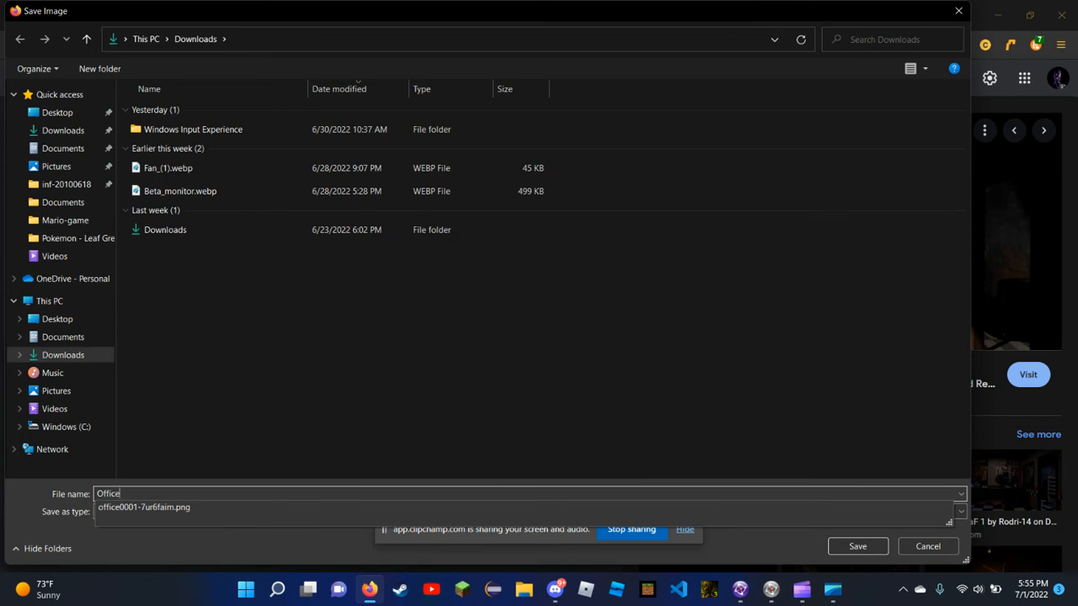
text(.png)
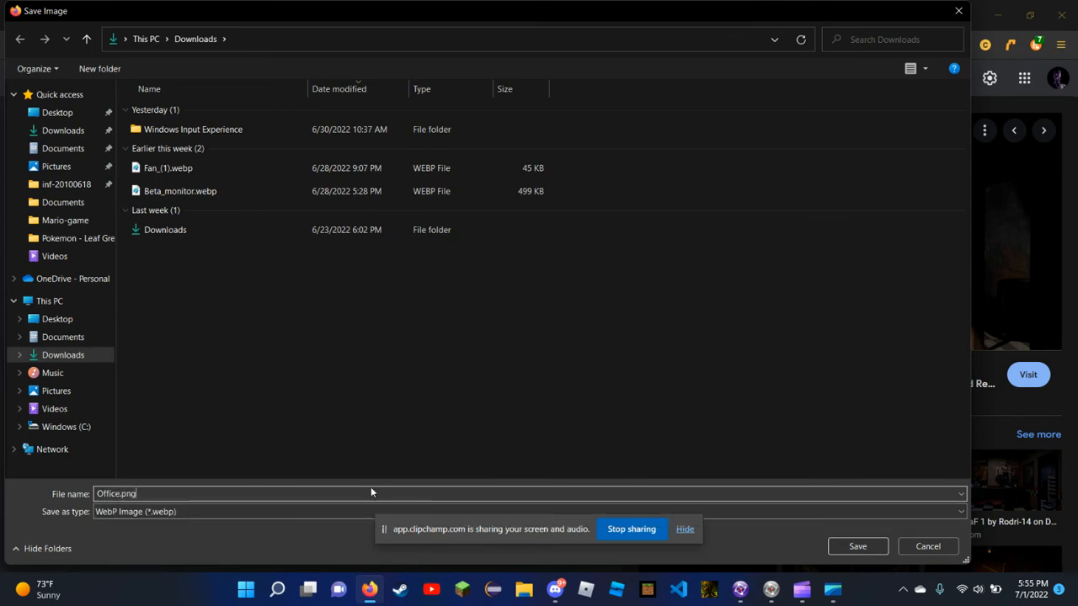
click(326, 512)
click(281, 532)
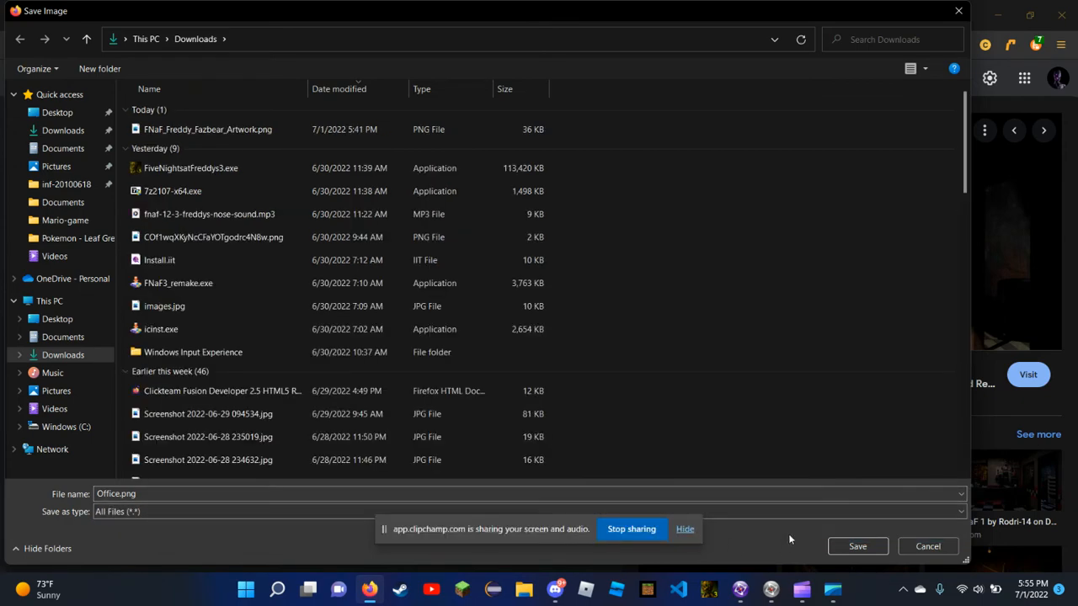
click(875, 544)
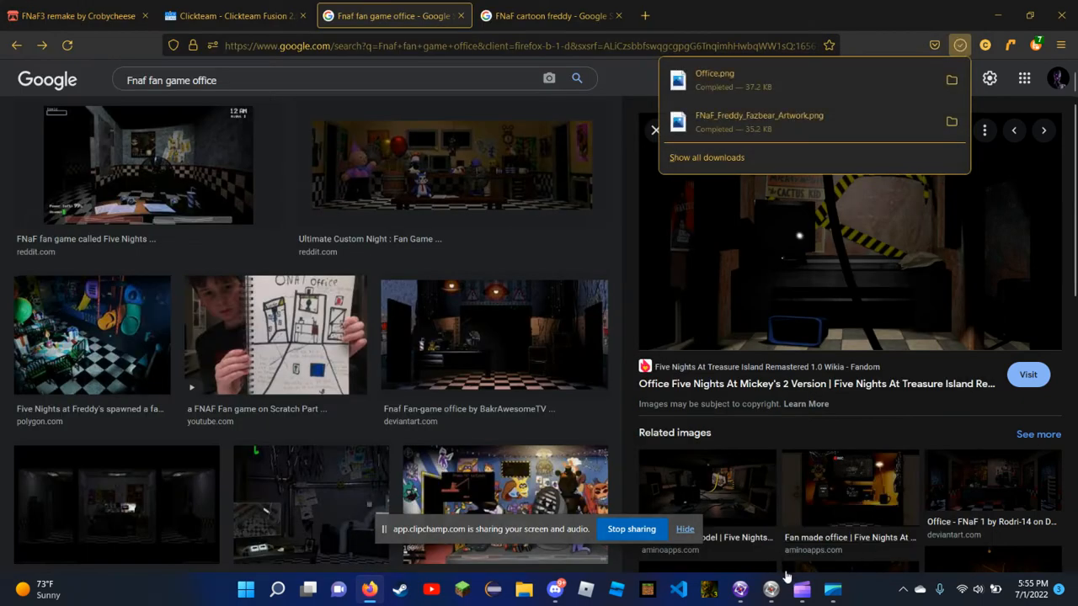
Switch back to Clickteam Fusion Developer 2.5 and insert an Active object in the Office frame at about 210, 275
click(740, 590)
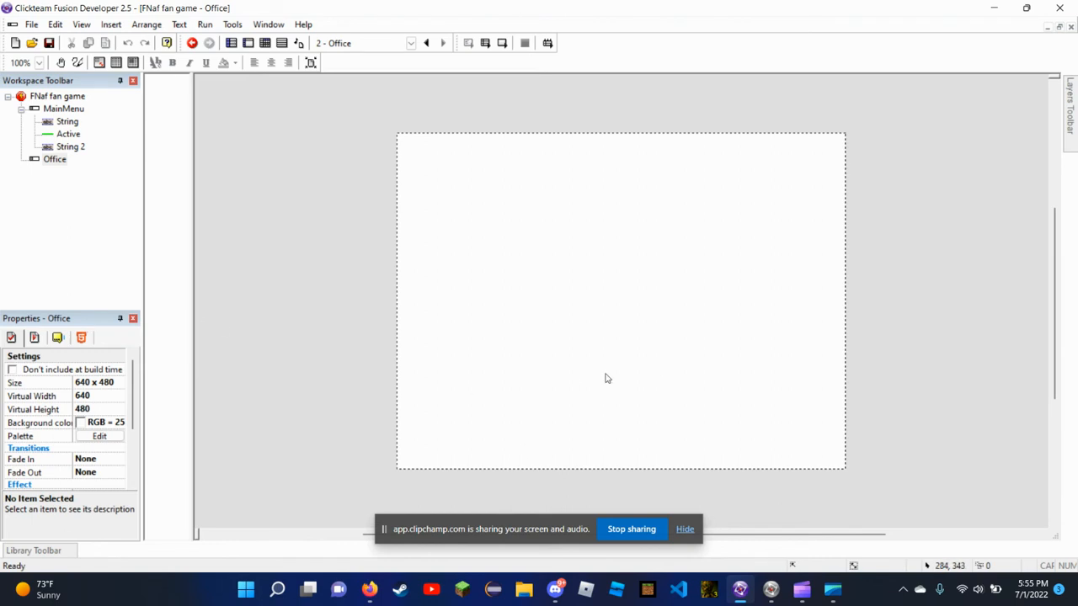
right_click(539, 224)
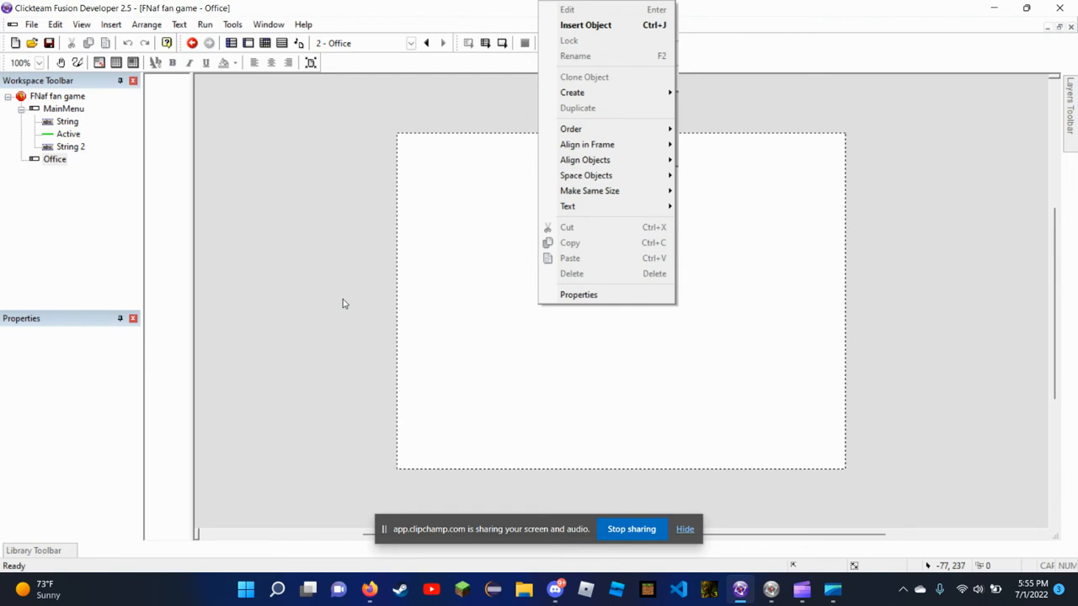
click(600, 26)
click(561, 178)
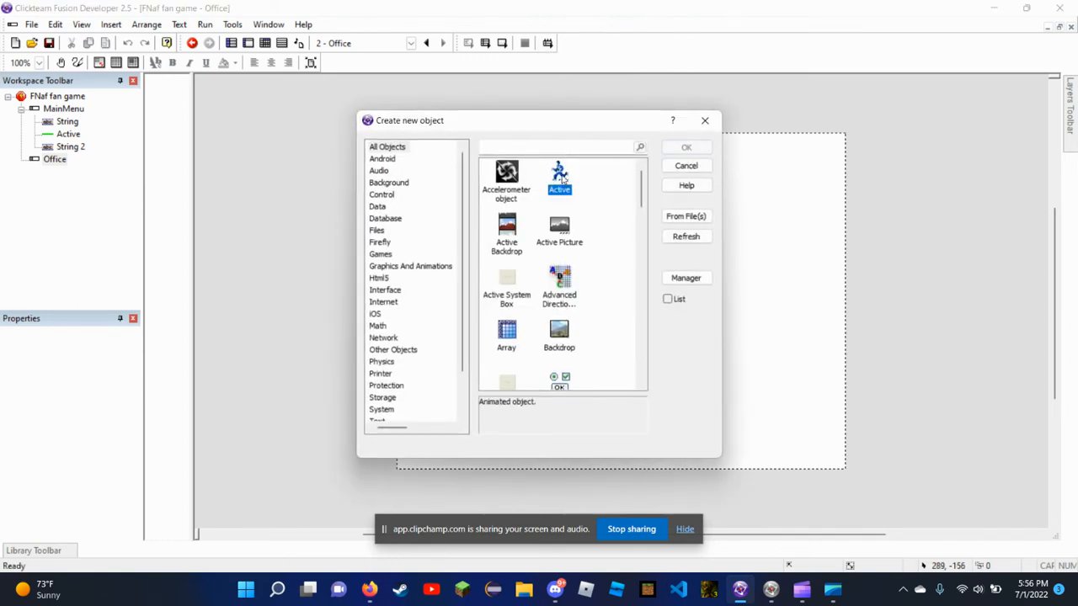
click(685, 149)
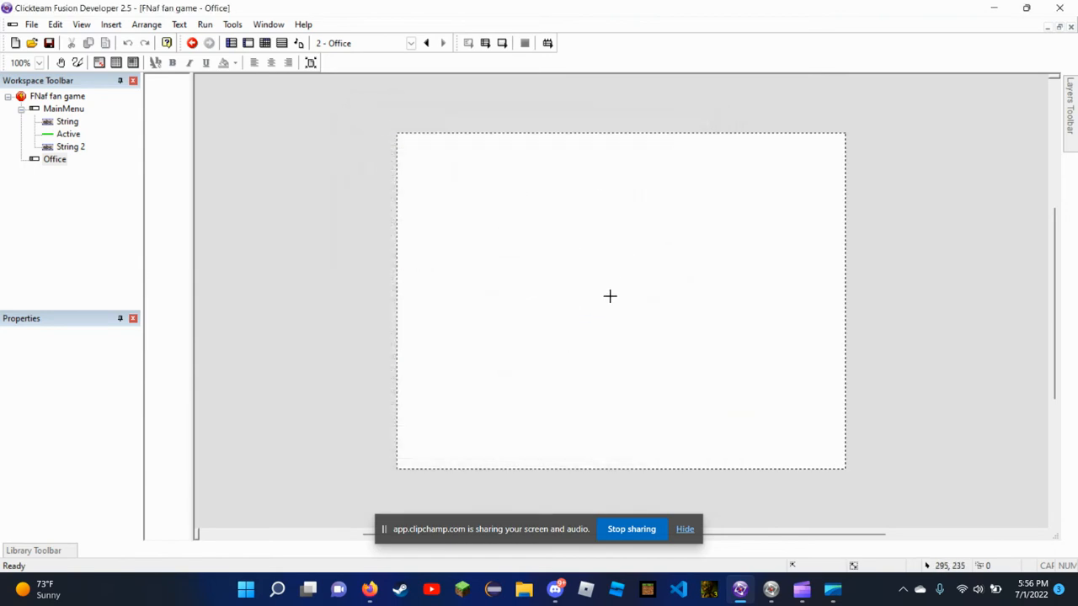
click(553, 326)
Open the Active object's image editor and try to import Office.png from Downloads
double_click(552, 338)
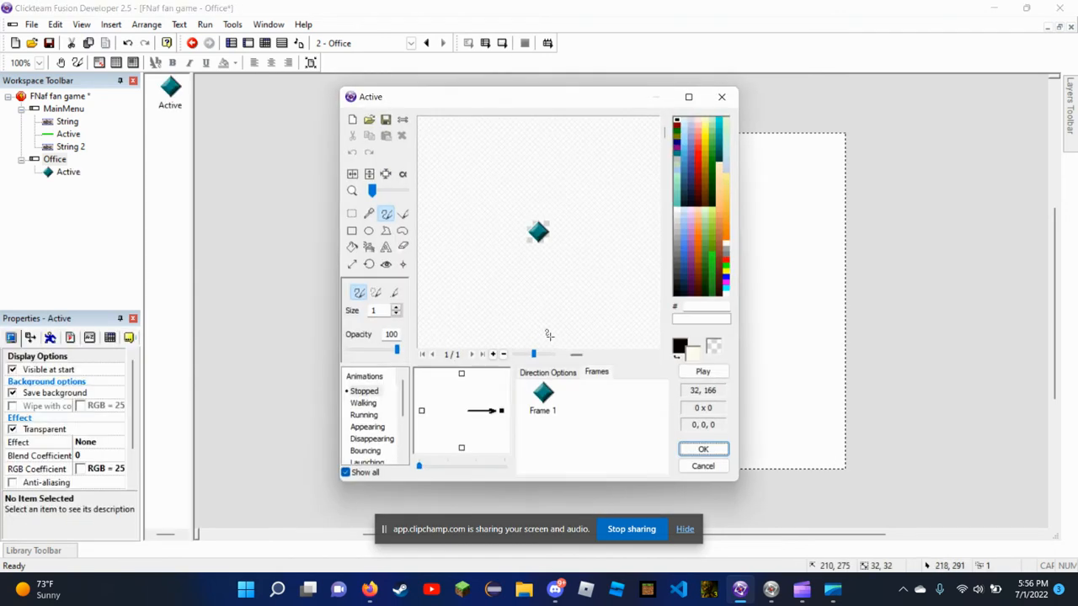
click(369, 121)
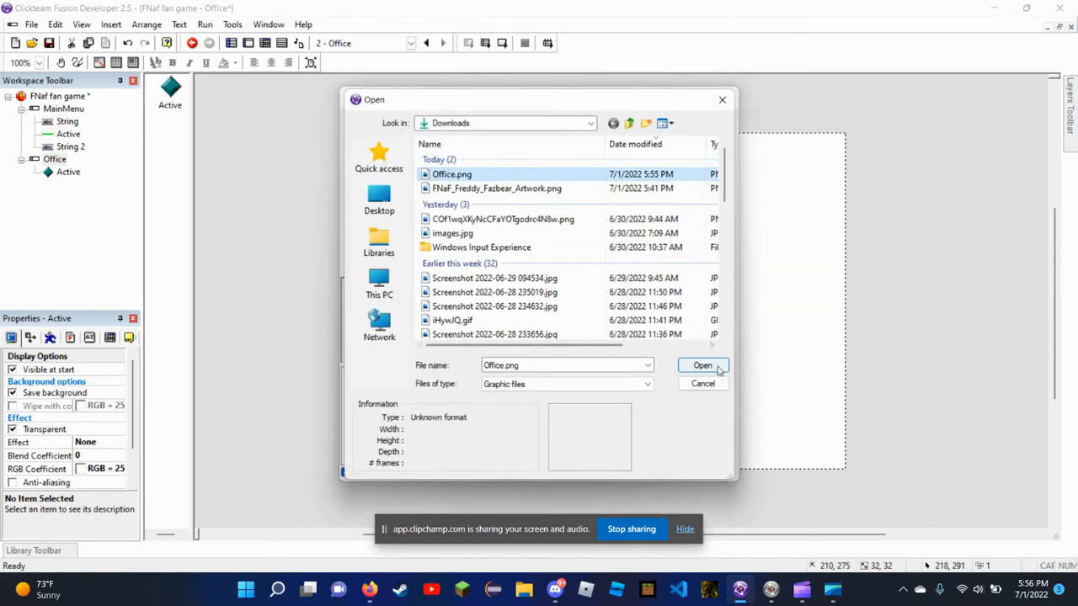
click(701, 366)
click(548, 315)
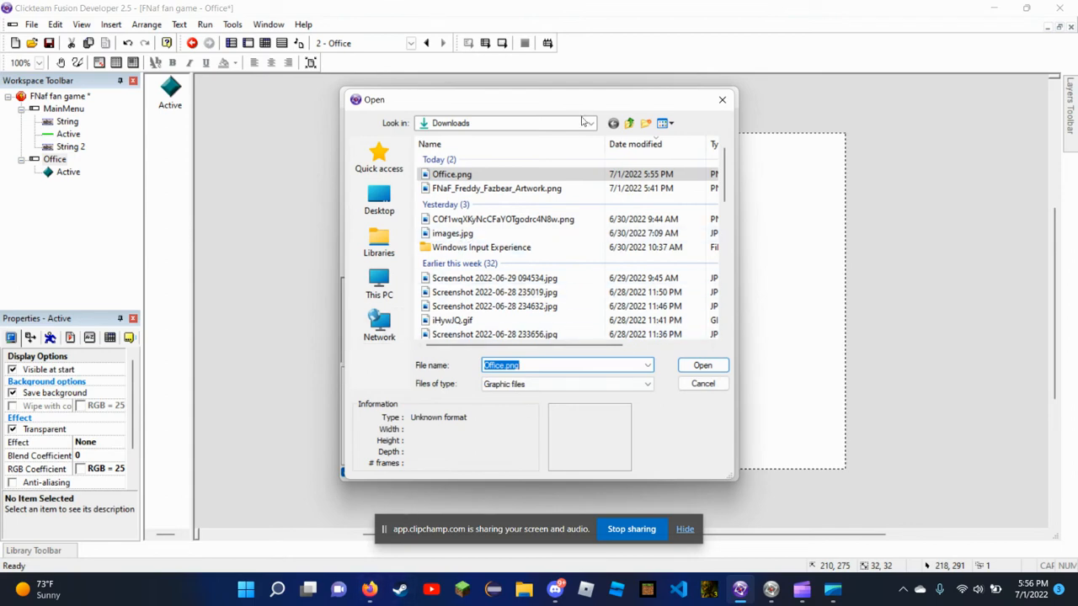
click(722, 100)
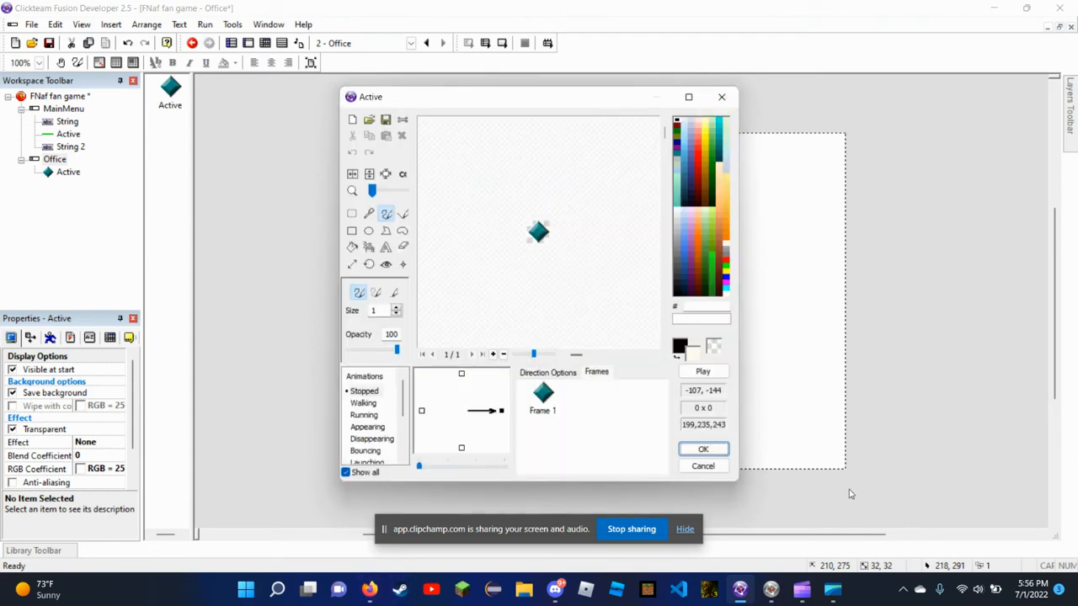
Switch to File Explorer and check which file commands, such as rename, are available for Office.png in the recent files
click(518, 591)
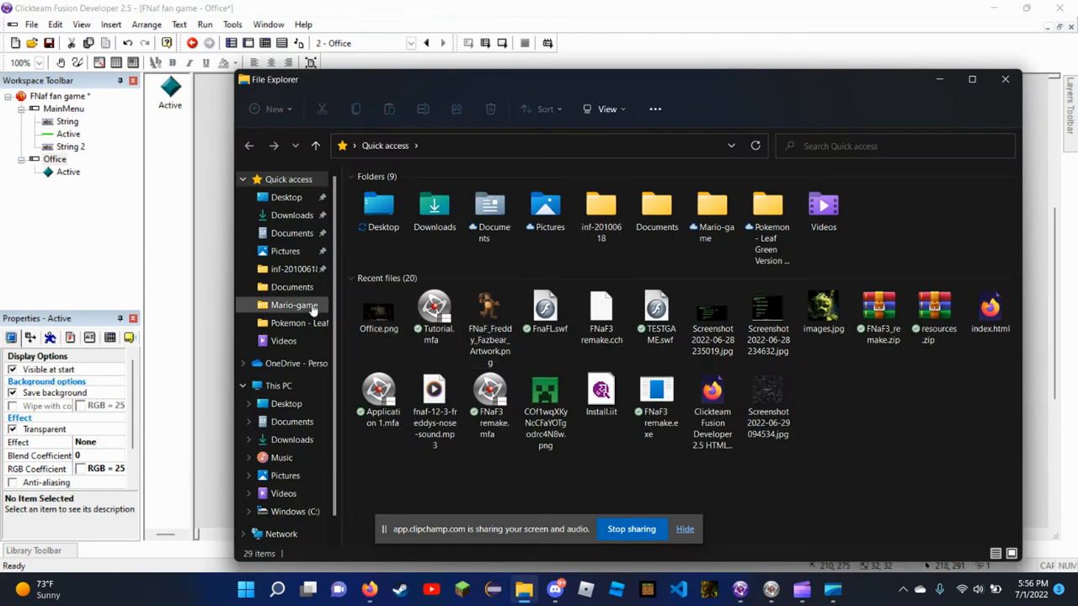
click(371, 328)
right_click(376, 335)
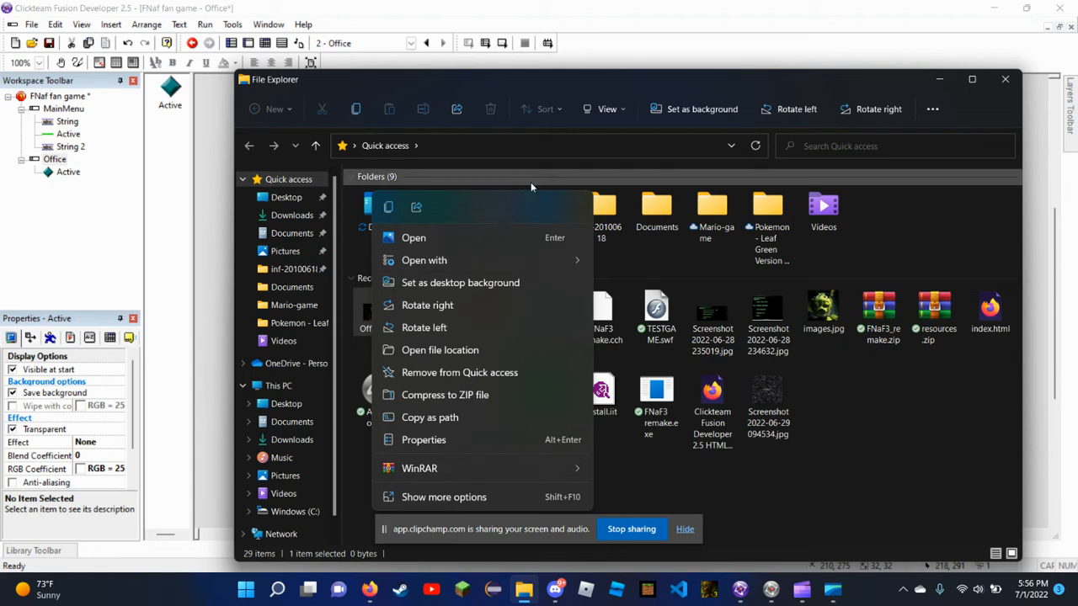
click(626, 453)
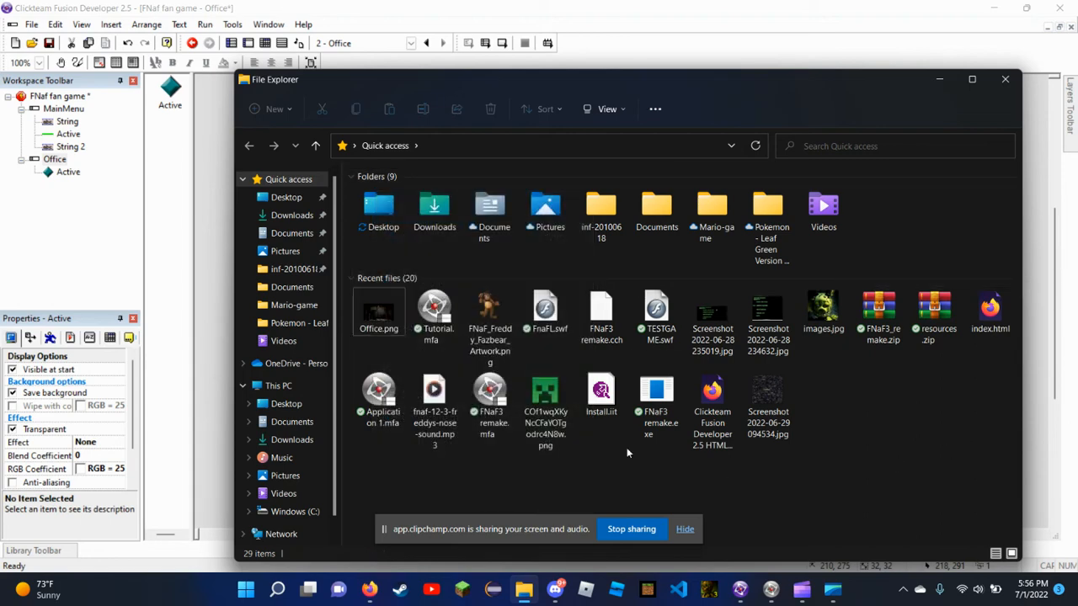
click(395, 335)
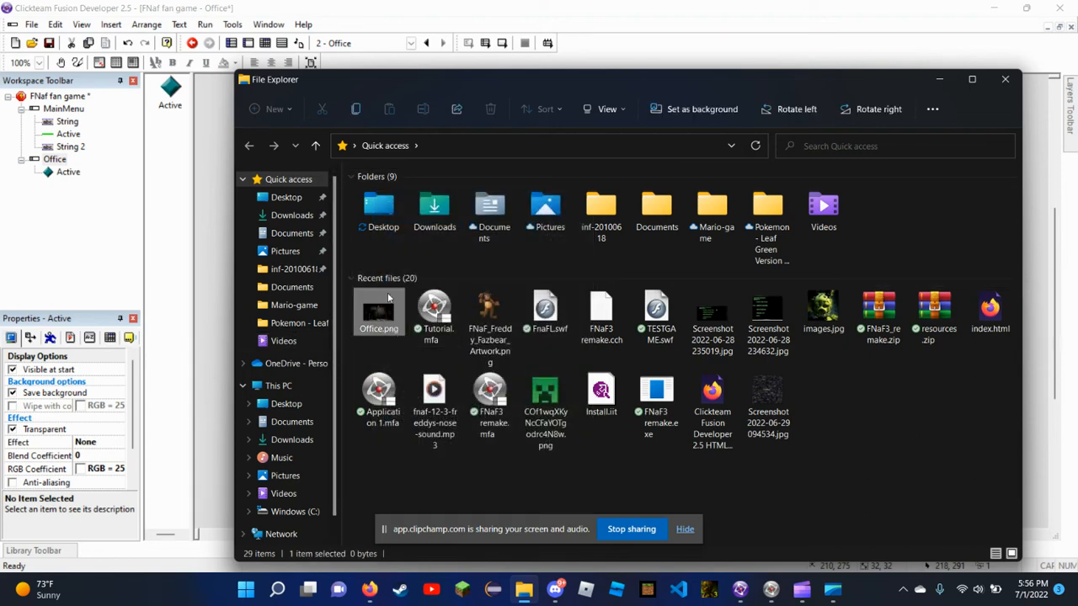
right_click(386, 299)
click(426, 95)
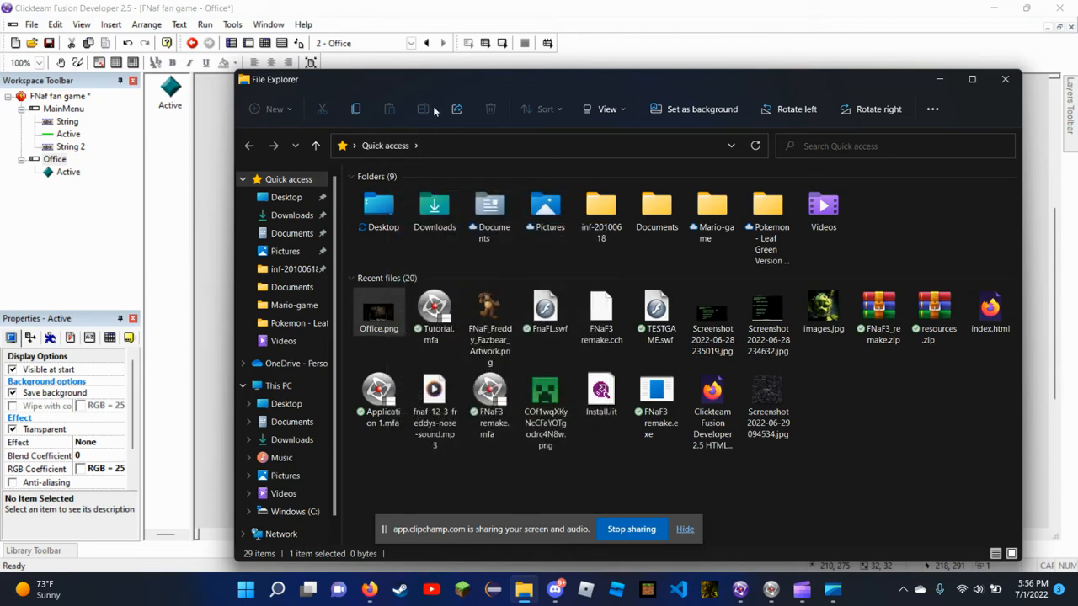
click(424, 109)
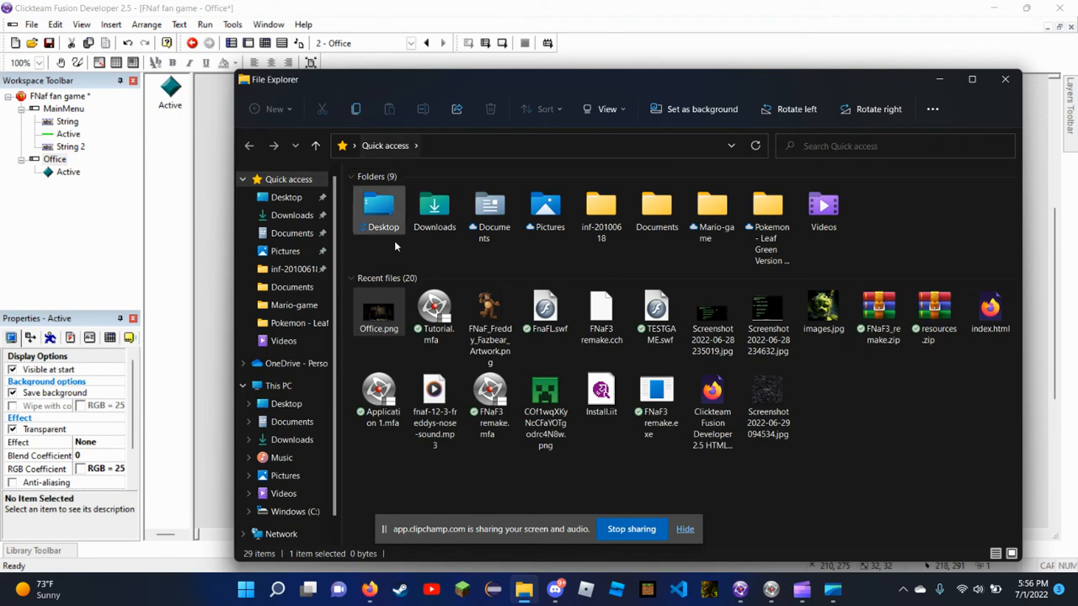
right_click(377, 319)
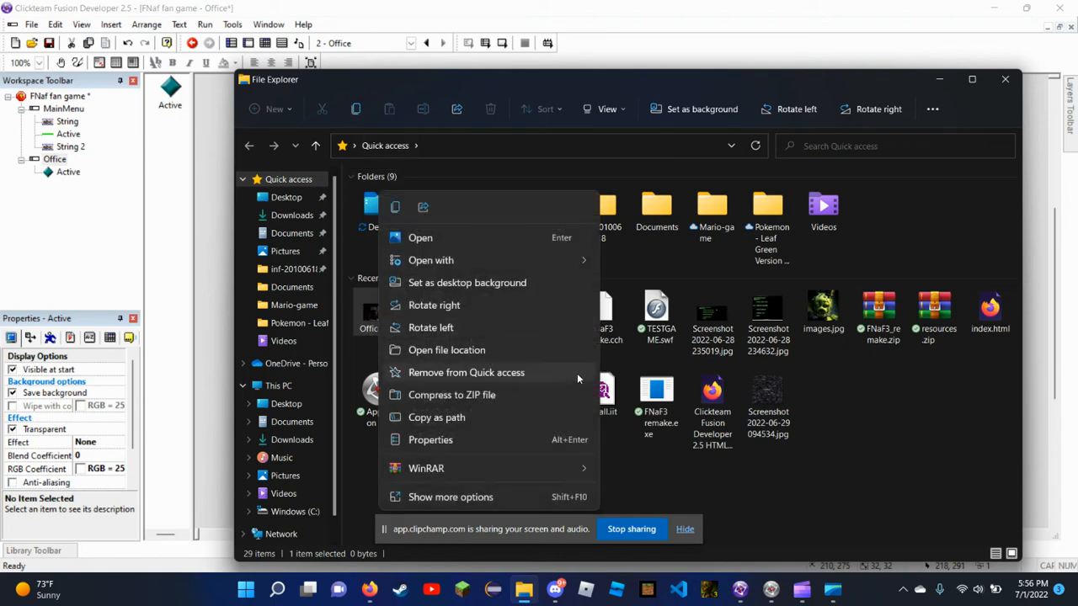
click(818, 445)
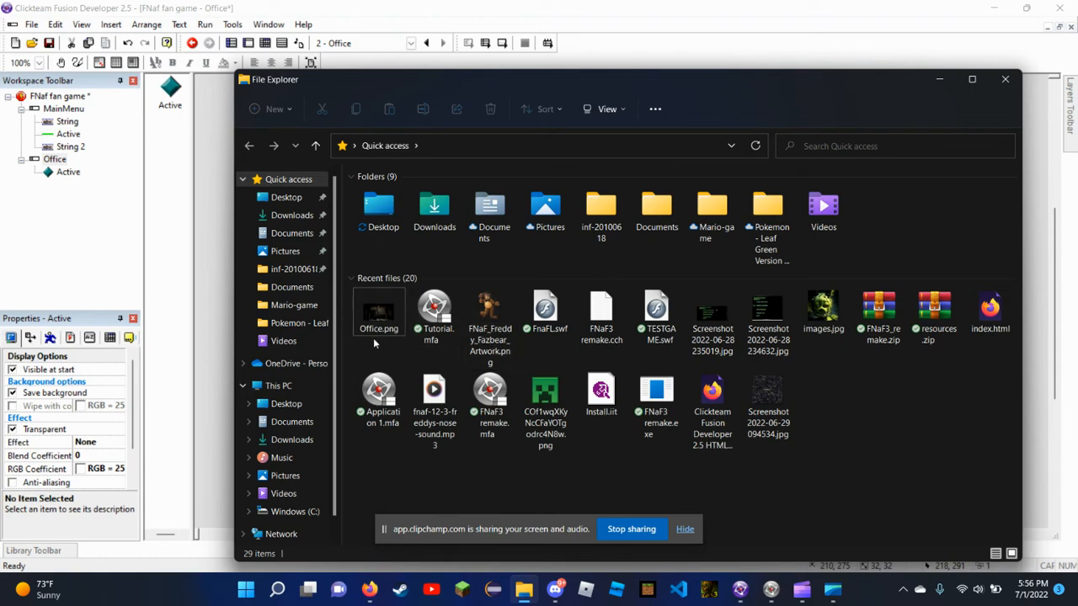
Copy Office.png from the recent files into the Downloads folder and open that folder
click(379, 329)
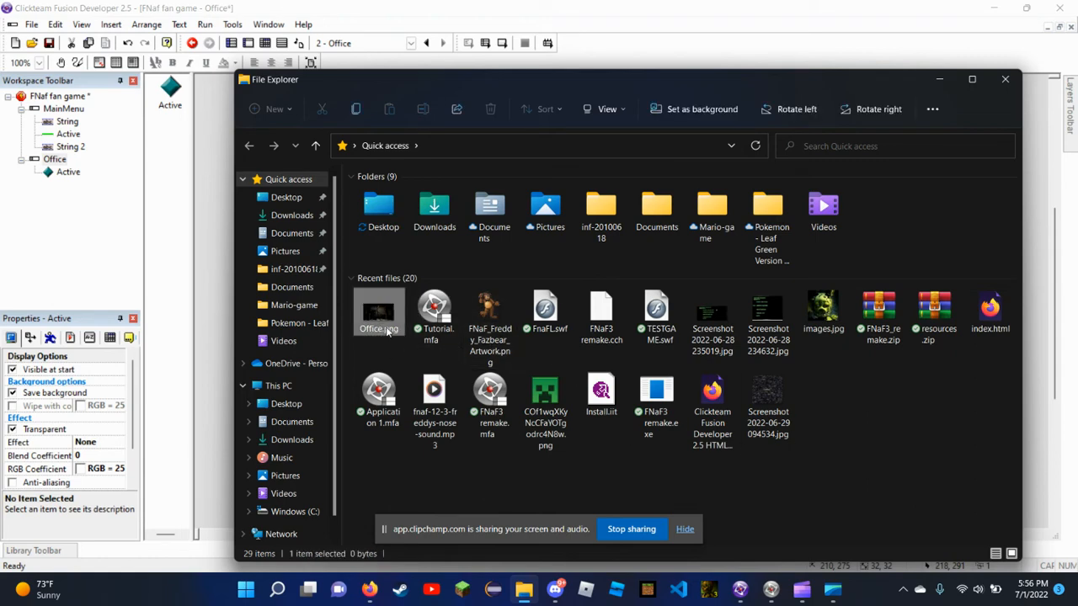
drag(388, 310, 292, 217)
click(292, 216)
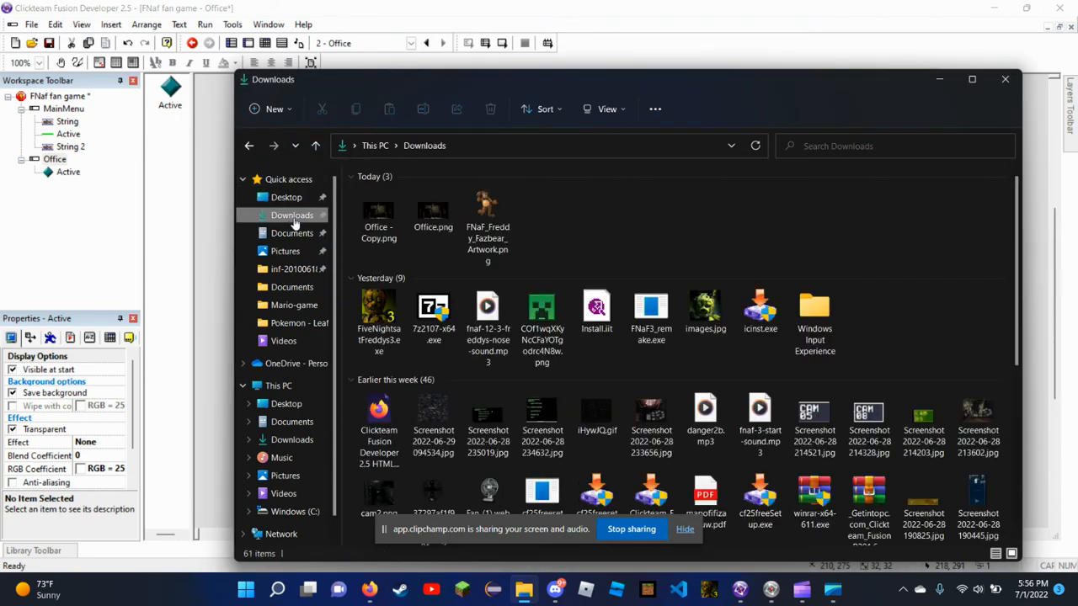
Rename Office.png in Downloads to Office.jpg, accepting the change of file extension
click(438, 223)
right_click(441, 228)
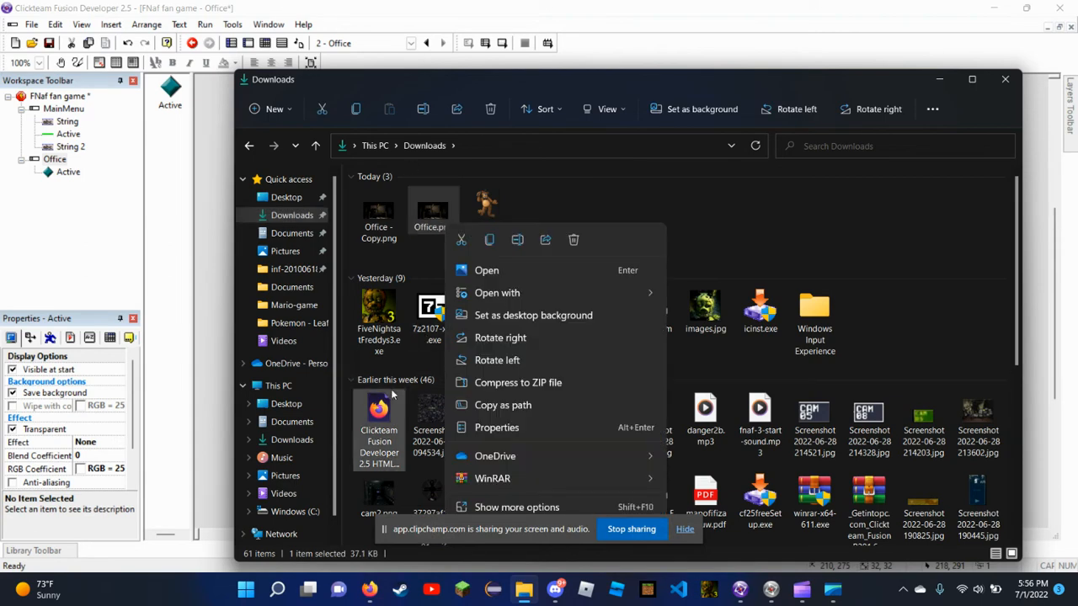
click(517, 240)
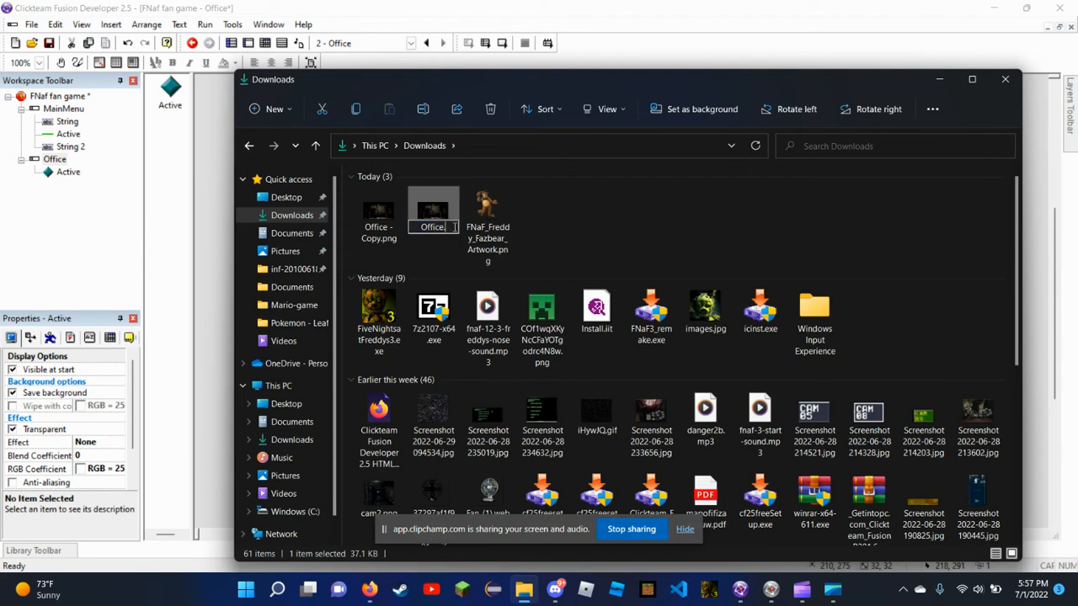
click(695, 214)
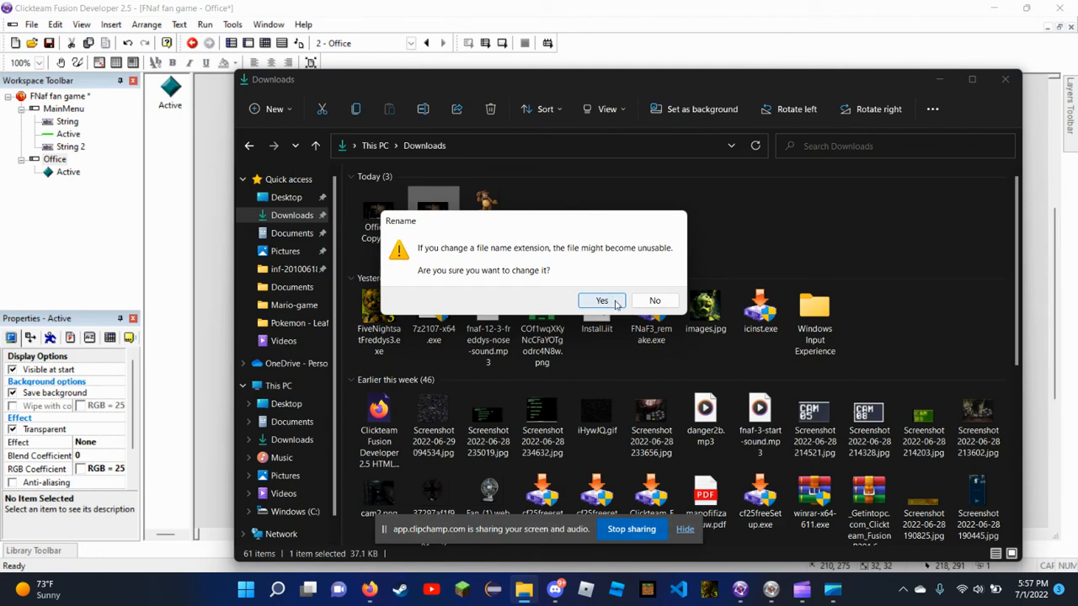
click(602, 302)
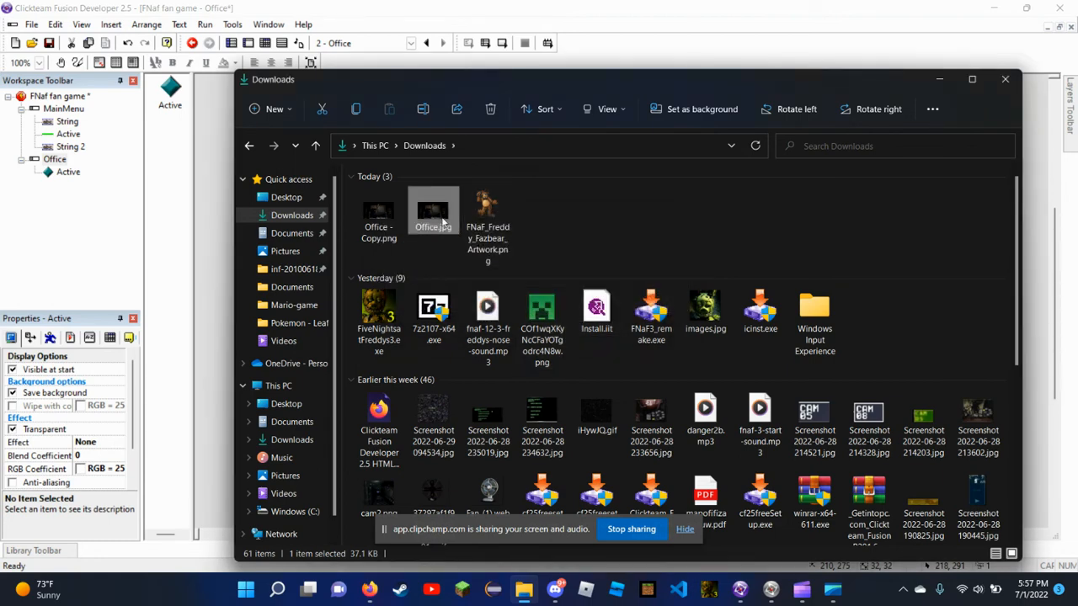
View Office.jpg in the image viewer, close it, and return to Clickteam Fusion Developer 2.5
double_click(444, 221)
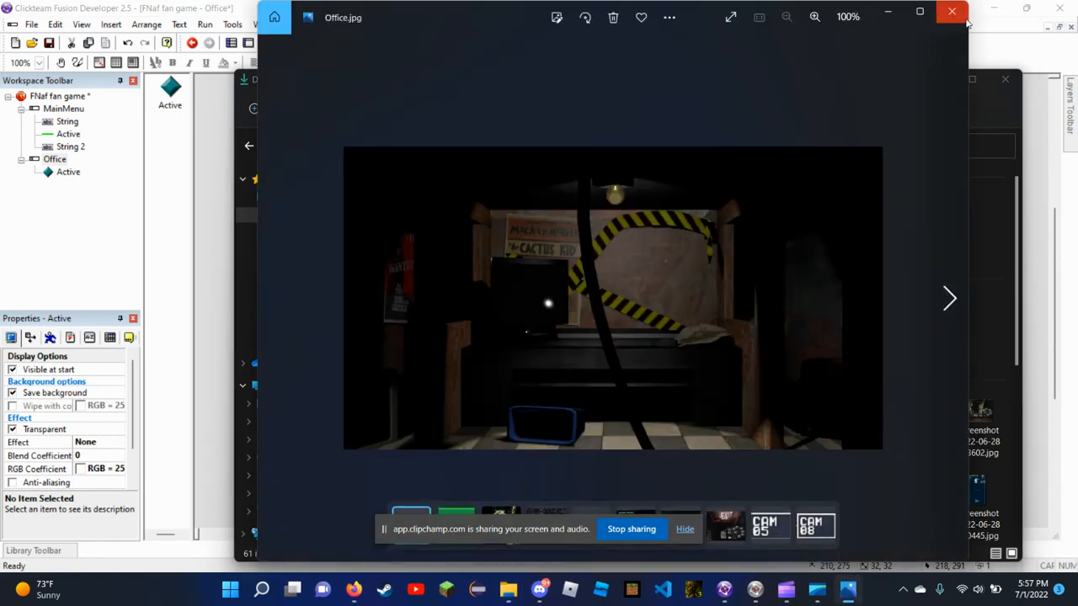
click(964, 19)
click(943, 77)
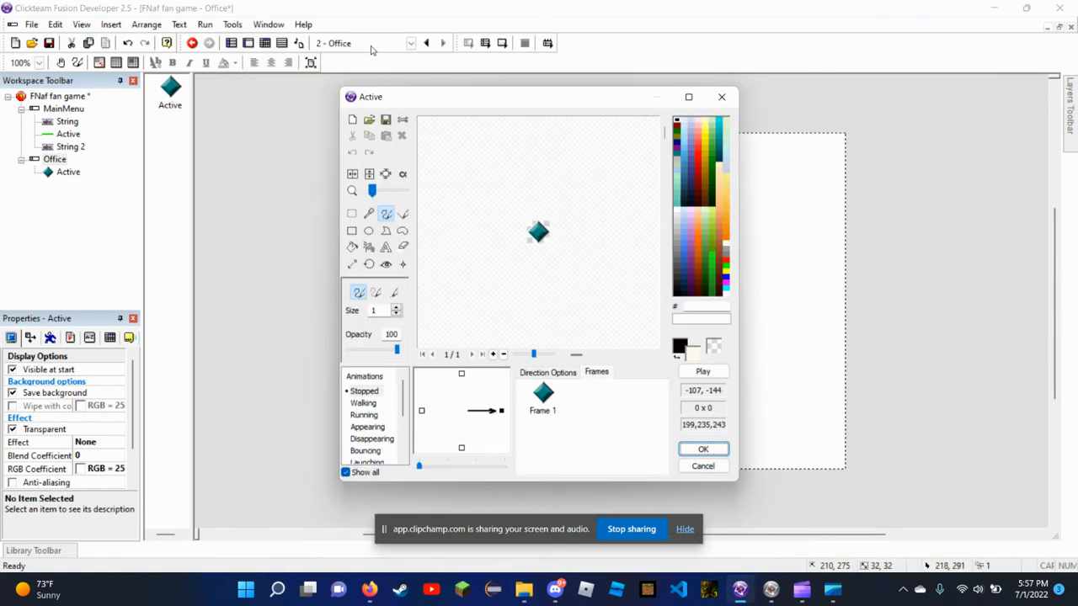
Try to import Office.jpg from Downloads into the Active object's image editor
click(369, 121)
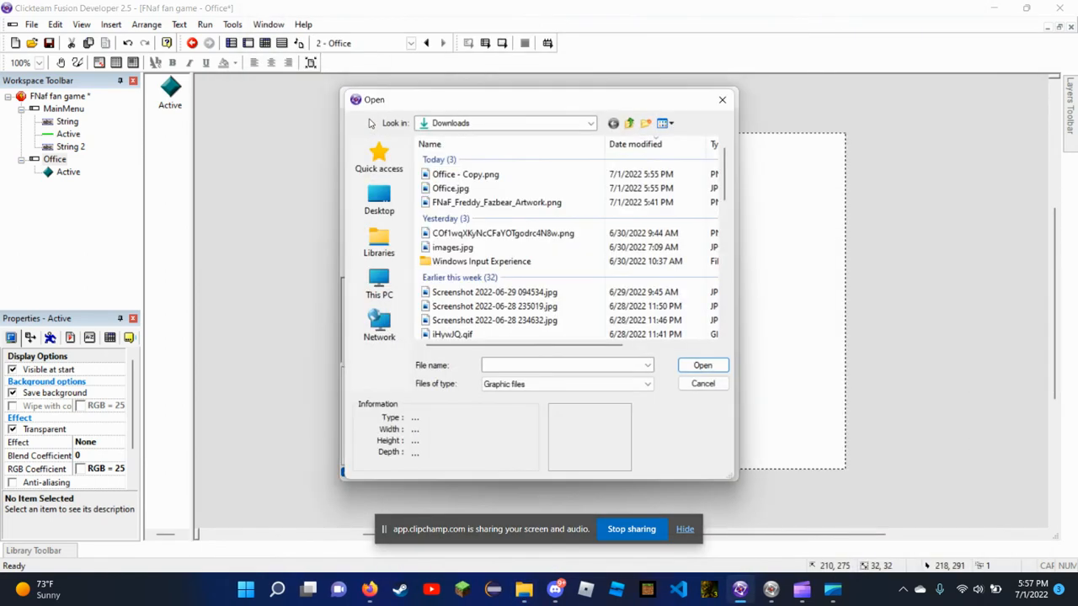
click(464, 174)
click(482, 188)
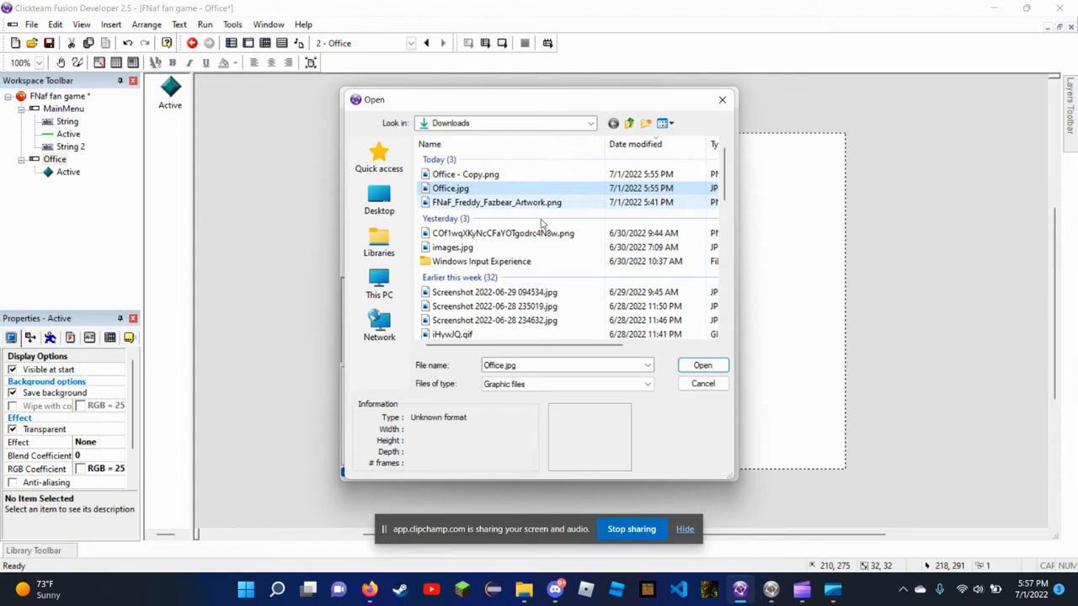
click(695, 368)
click(529, 315)
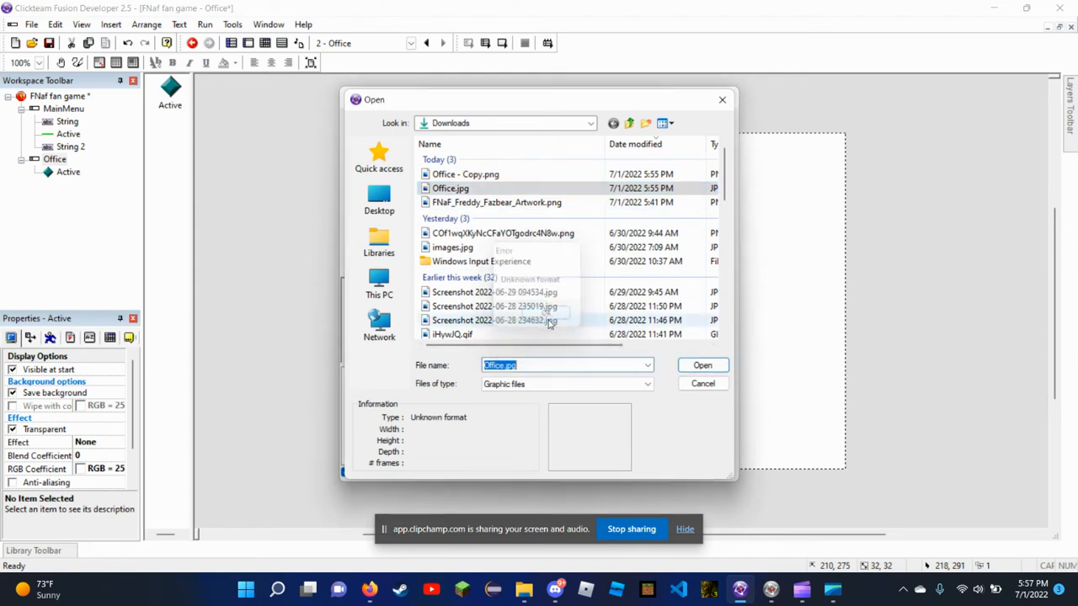
Try to import Office - Copy.png from Downloads instead
click(464, 174)
click(722, 367)
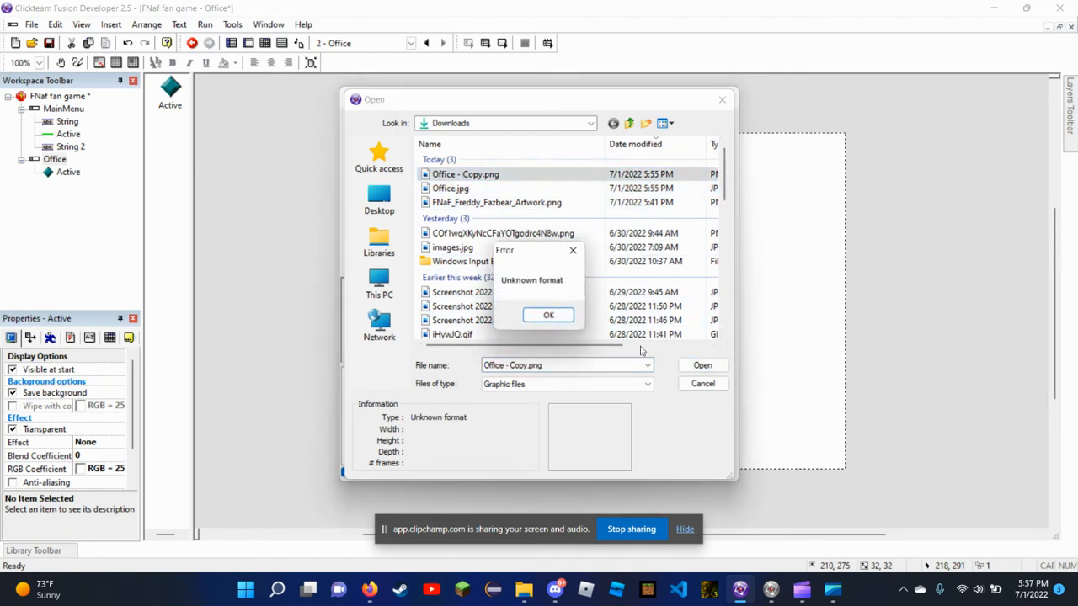
click(548, 315)
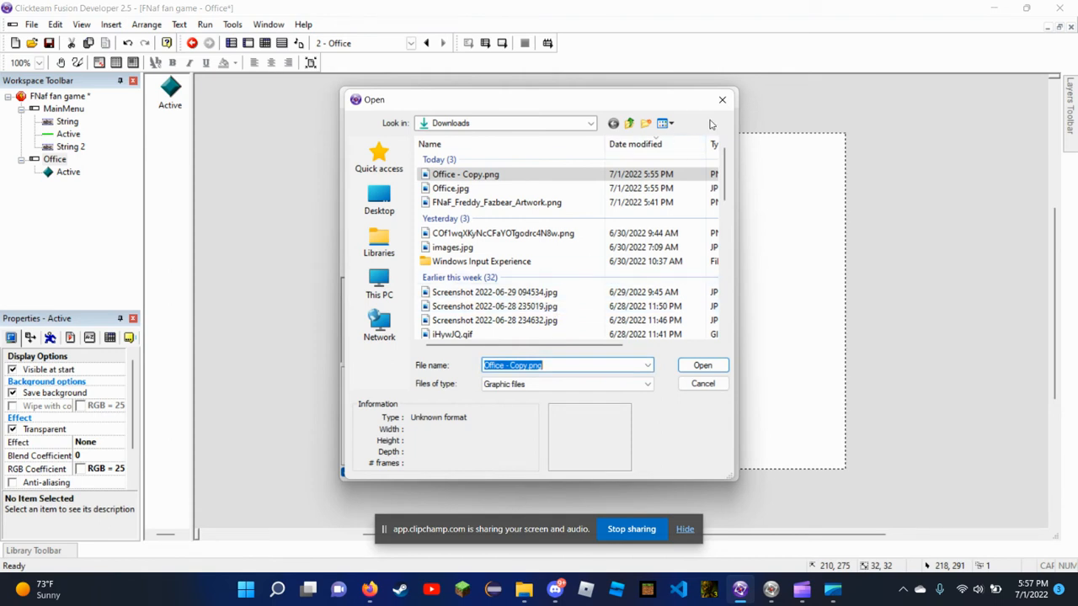
Preview the image files in Downloads one by one to look for an office picture in a readable format
click(493, 232)
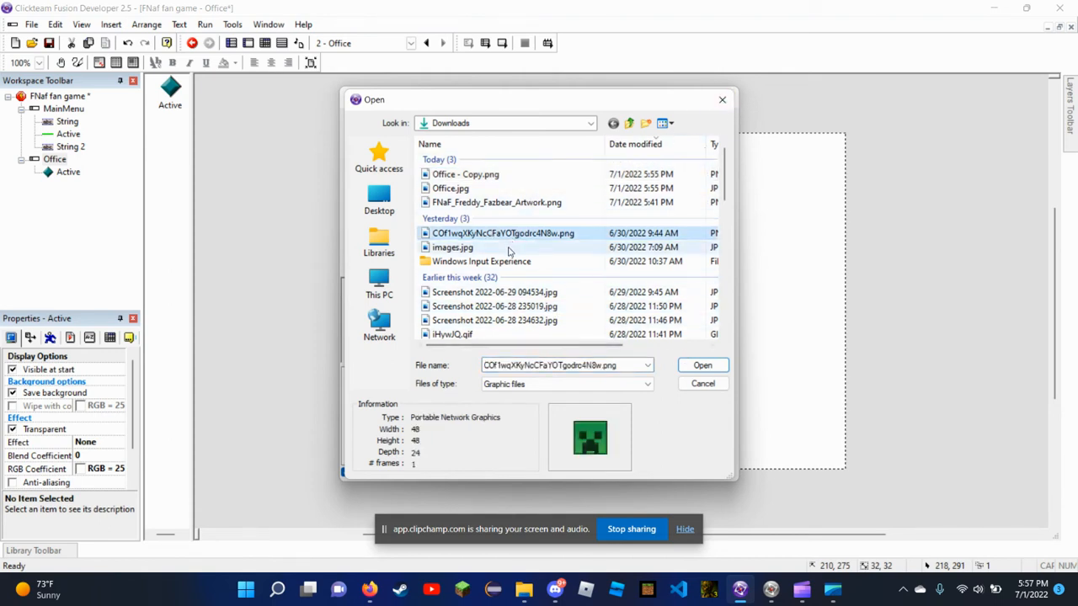
click(510, 248)
click(462, 189)
click(463, 174)
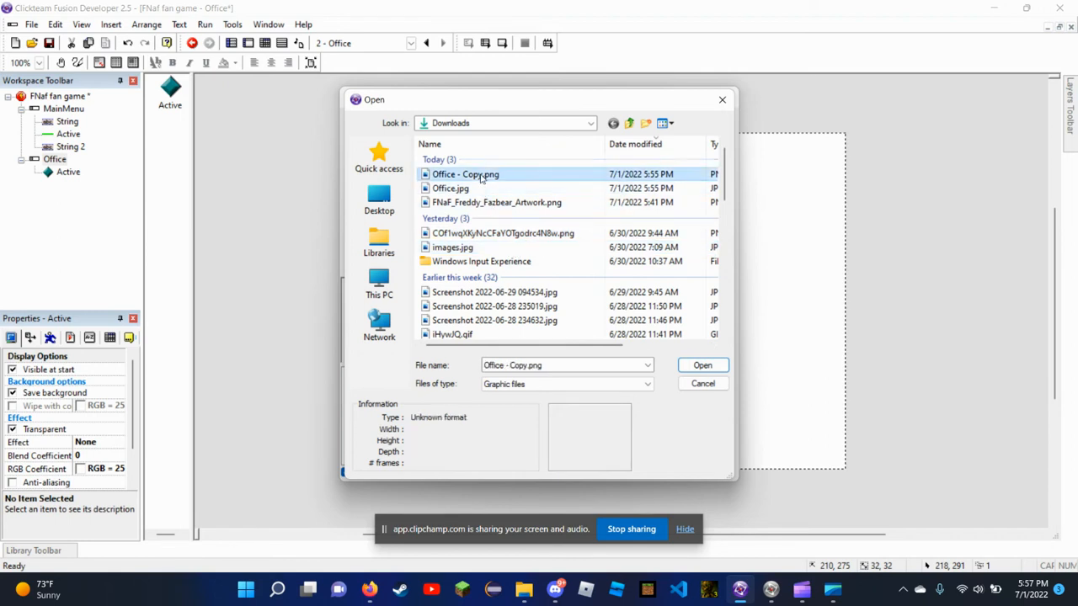
click(506, 233)
click(505, 248)
scroll(506, 247, down, 2)
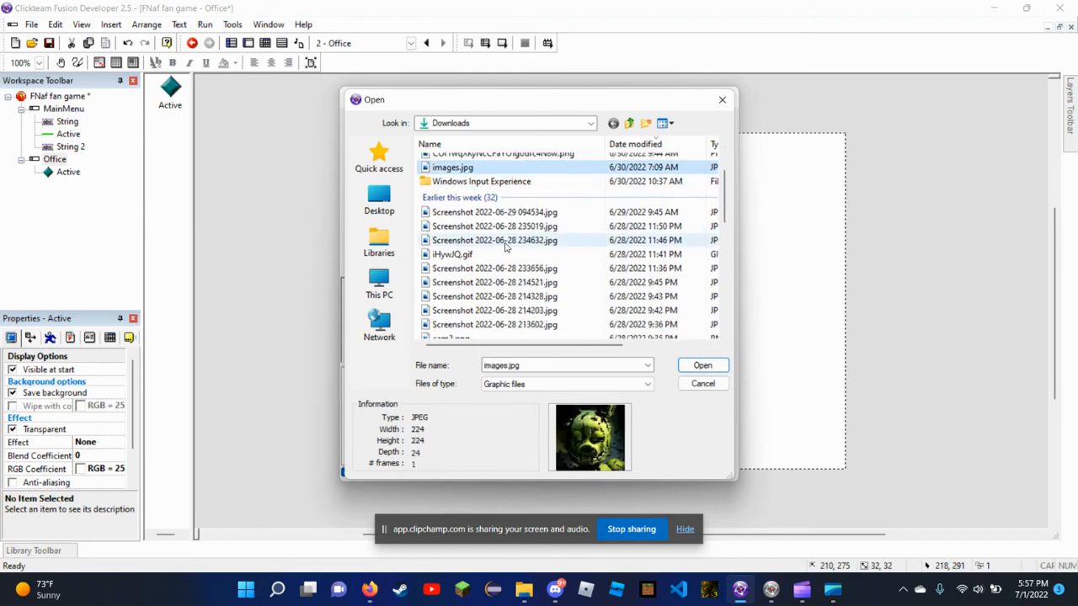
click(509, 227)
click(517, 213)
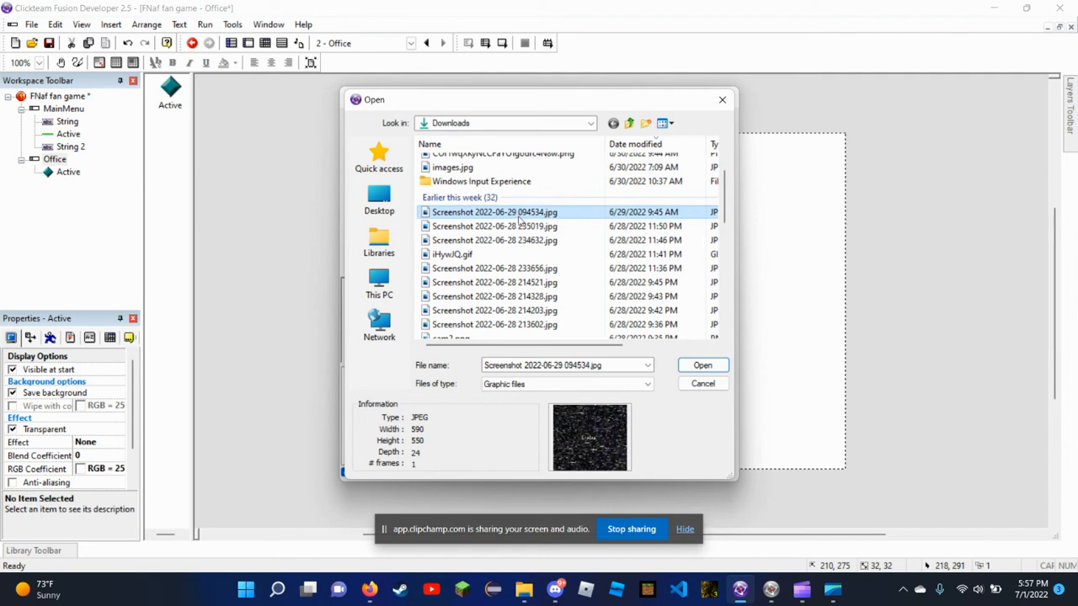
click(522, 227)
click(524, 239)
click(488, 255)
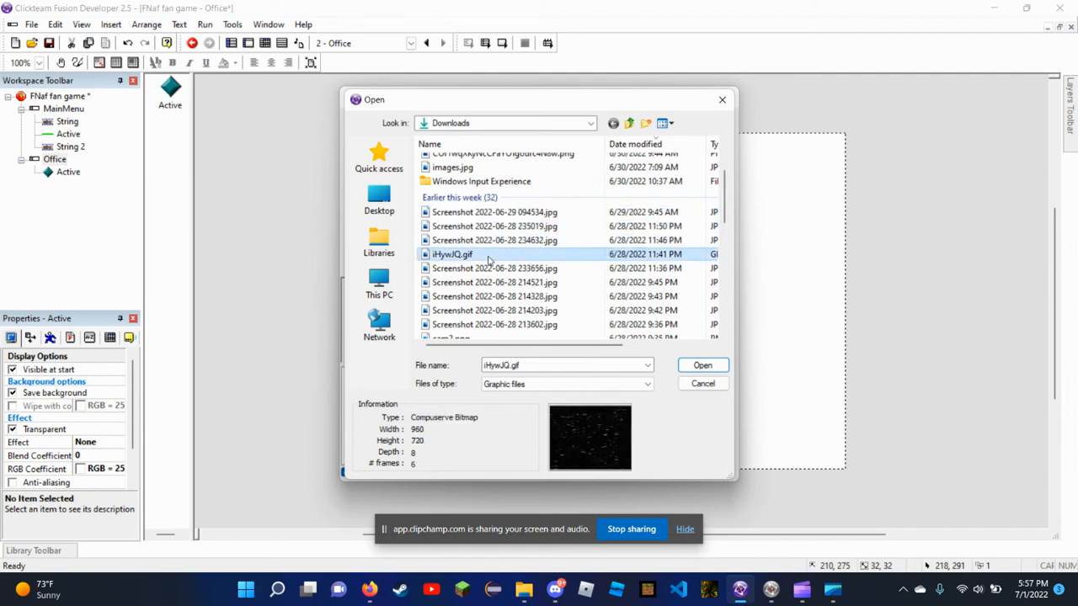
click(493, 268)
click(500, 283)
click(505, 296)
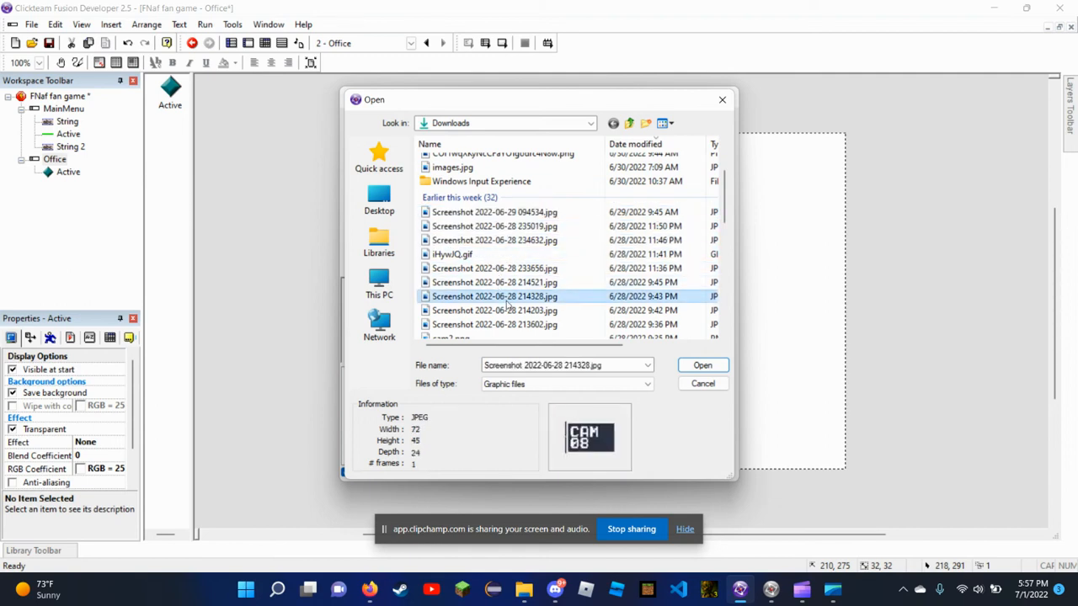
click(507, 310)
scroll(508, 308, down, 2)
click(503, 245)
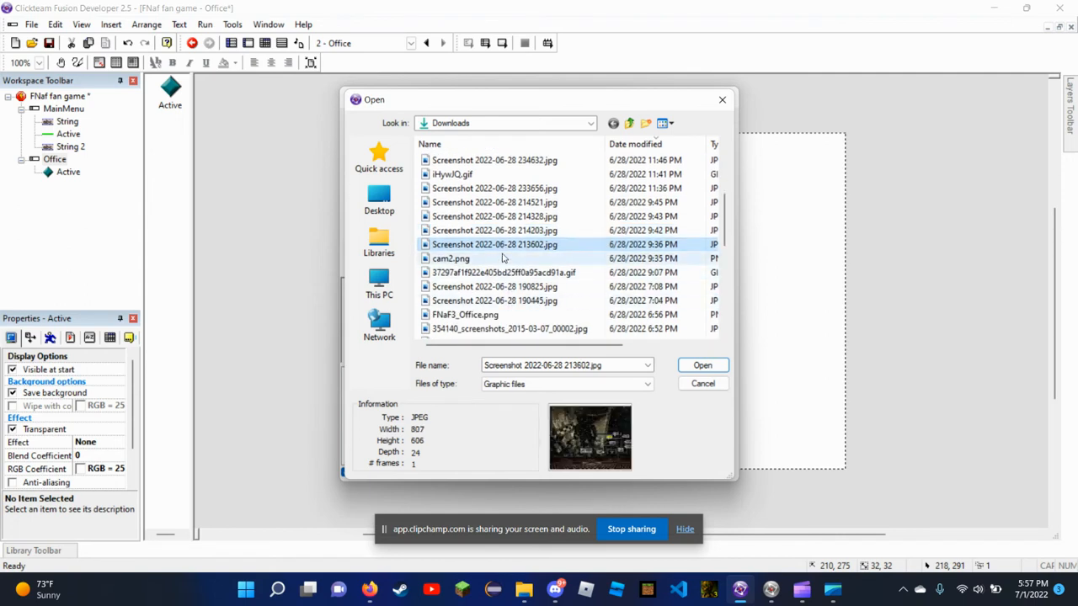
click(504, 258)
click(510, 272)
click(511, 287)
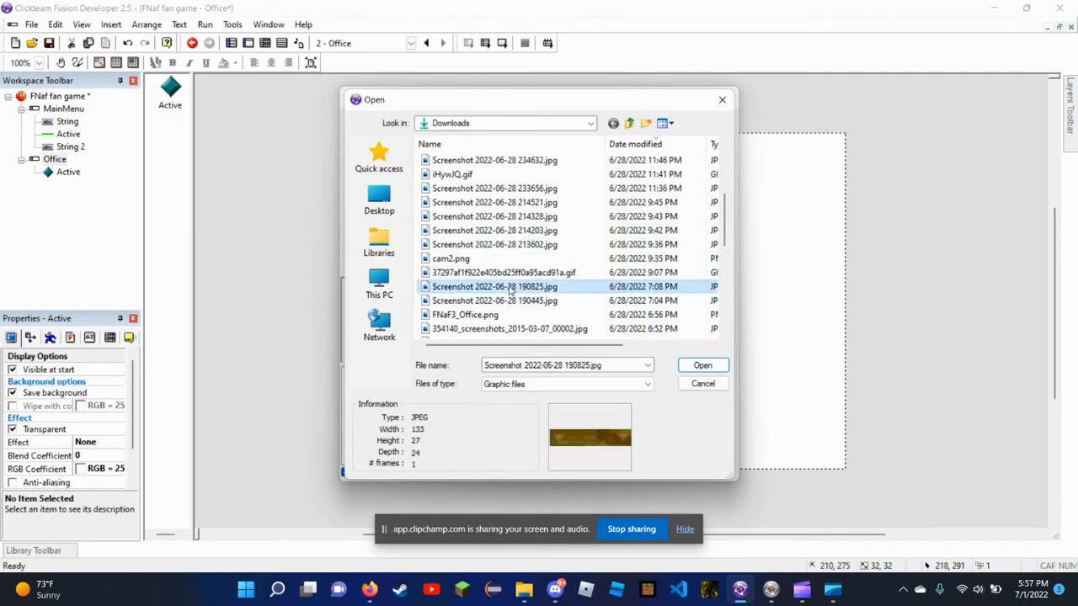
click(510, 300)
click(511, 315)
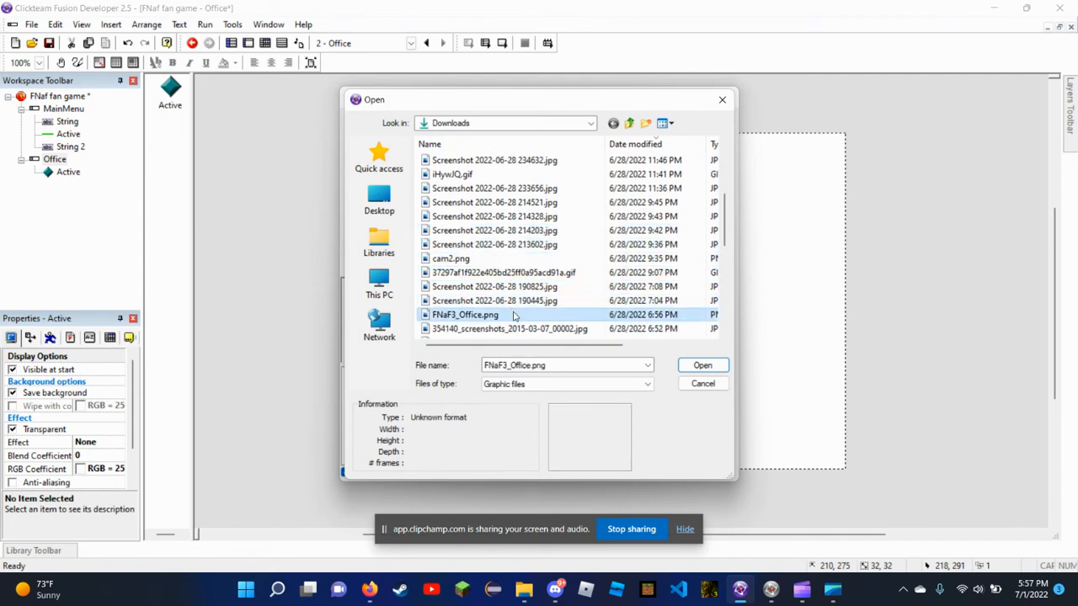
scroll(510, 324, down, 1)
click(499, 288)
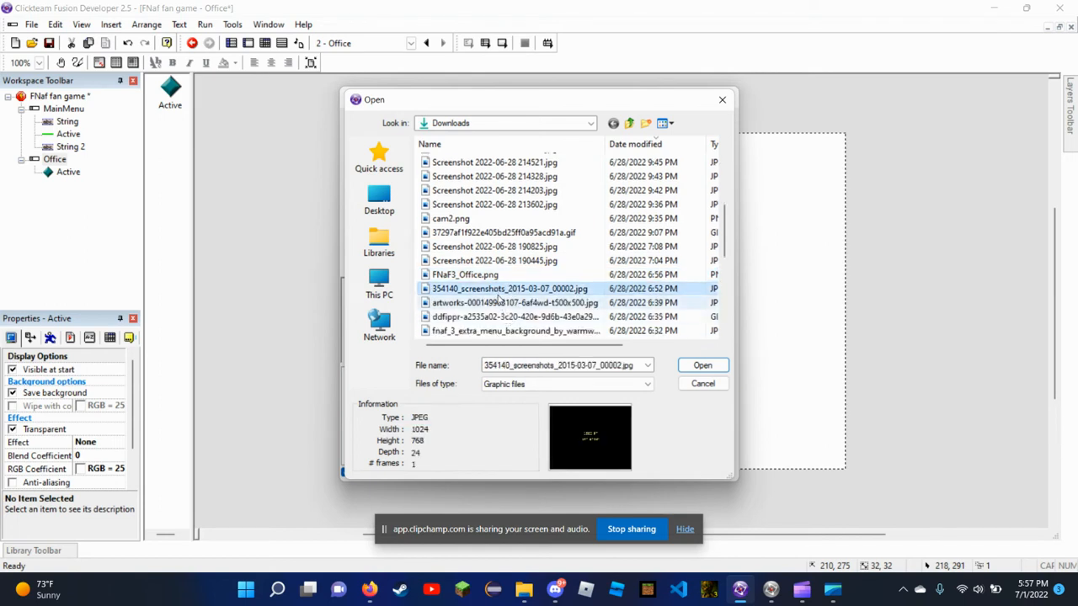
scroll(498, 299, down, 1)
click(507, 263)
click(510, 276)
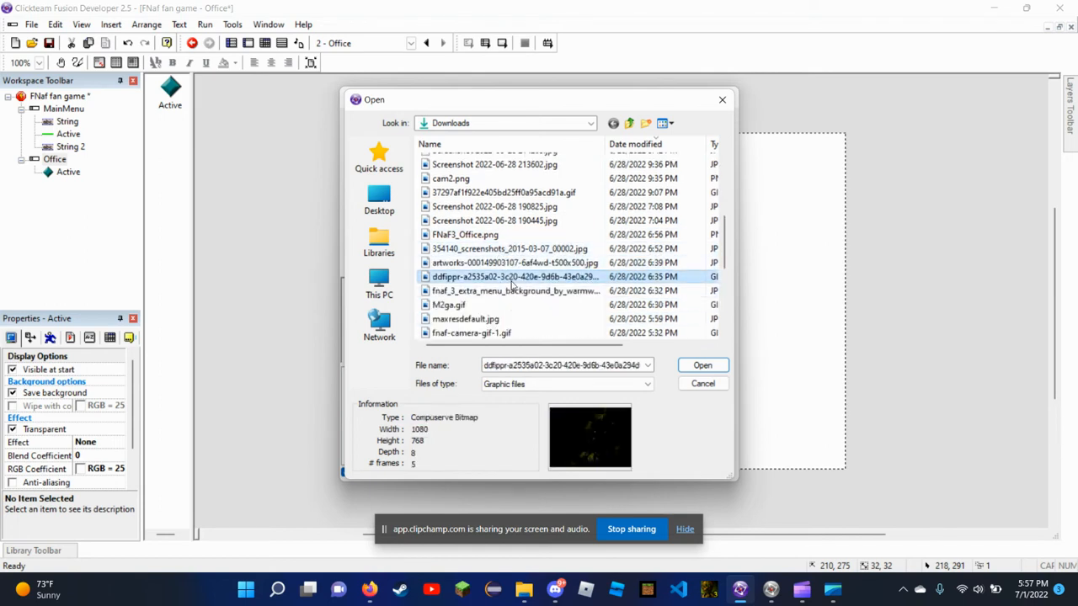
click(515, 291)
click(517, 305)
click(517, 319)
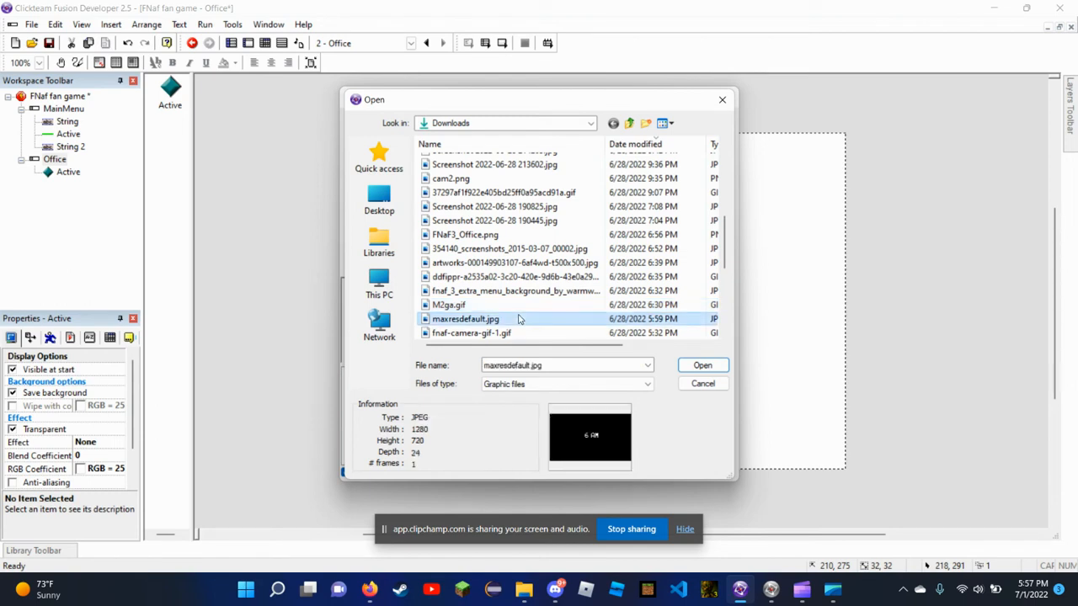
scroll(517, 317, down, 2)
click(505, 253)
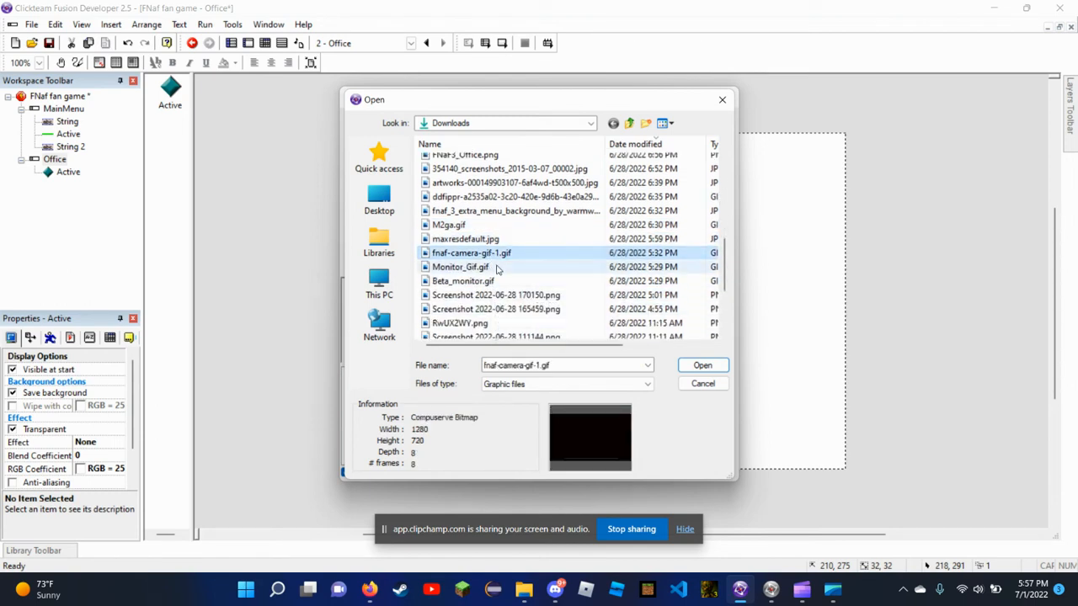
click(501, 268)
click(501, 294)
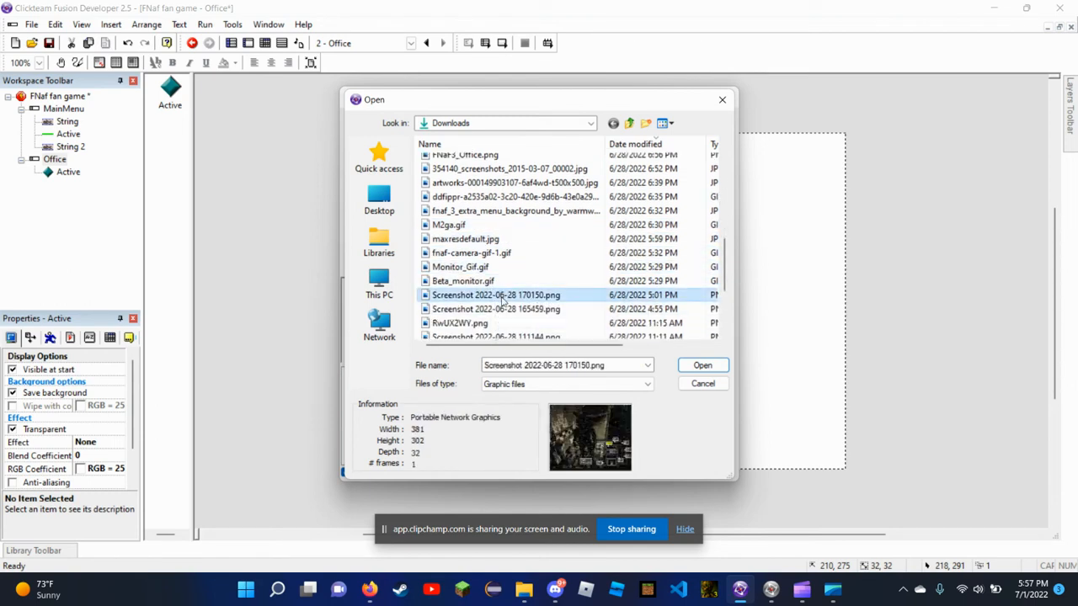
click(587, 308)
click(568, 298)
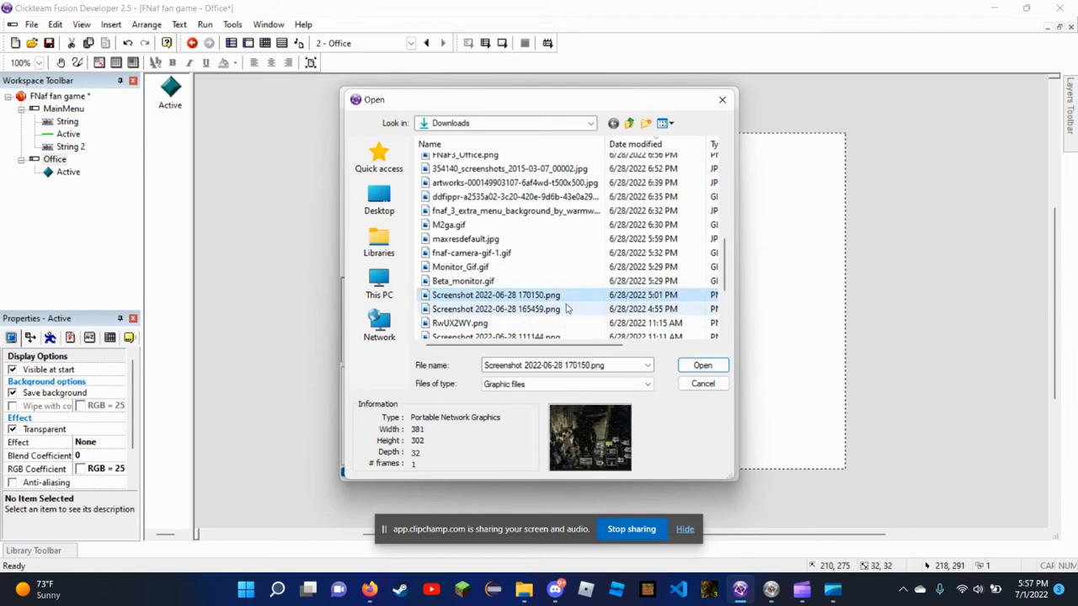
click(569, 309)
click(546, 323)
scroll(538, 303, down, 2)
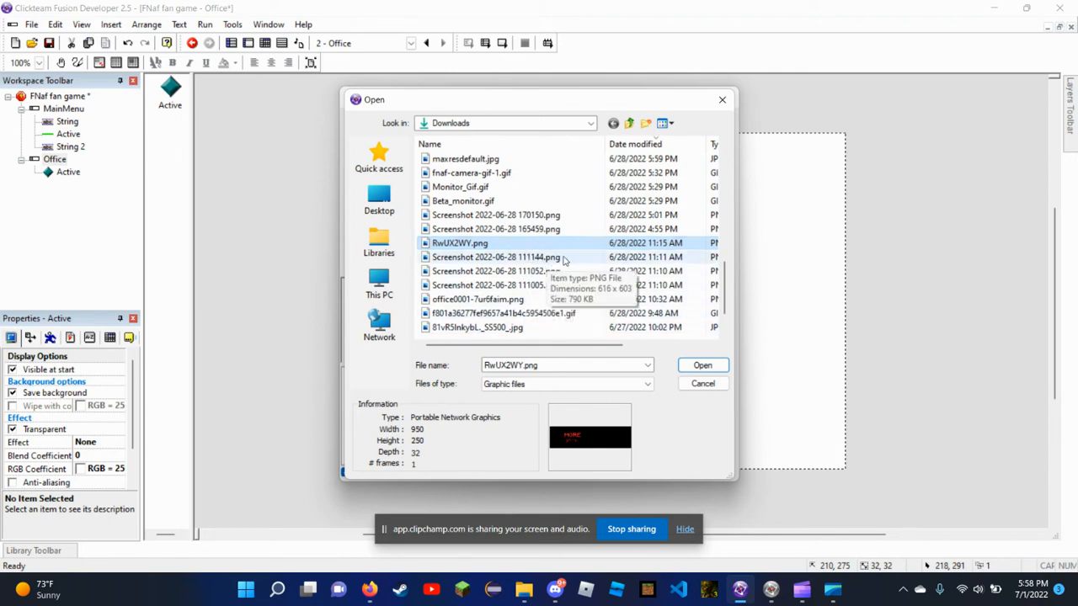
click(568, 258)
click(563, 275)
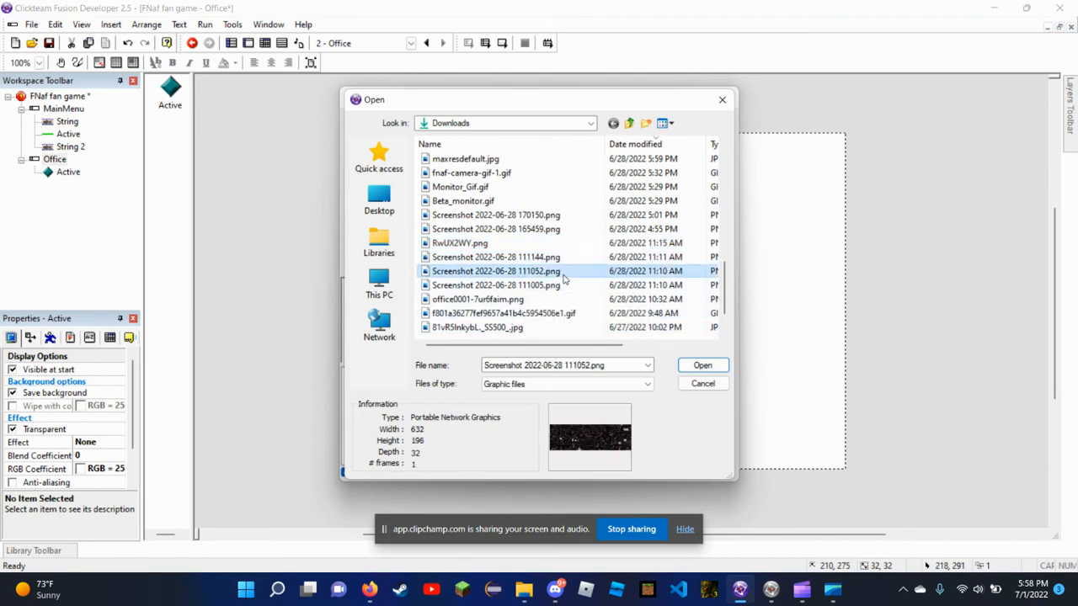
click(572, 287)
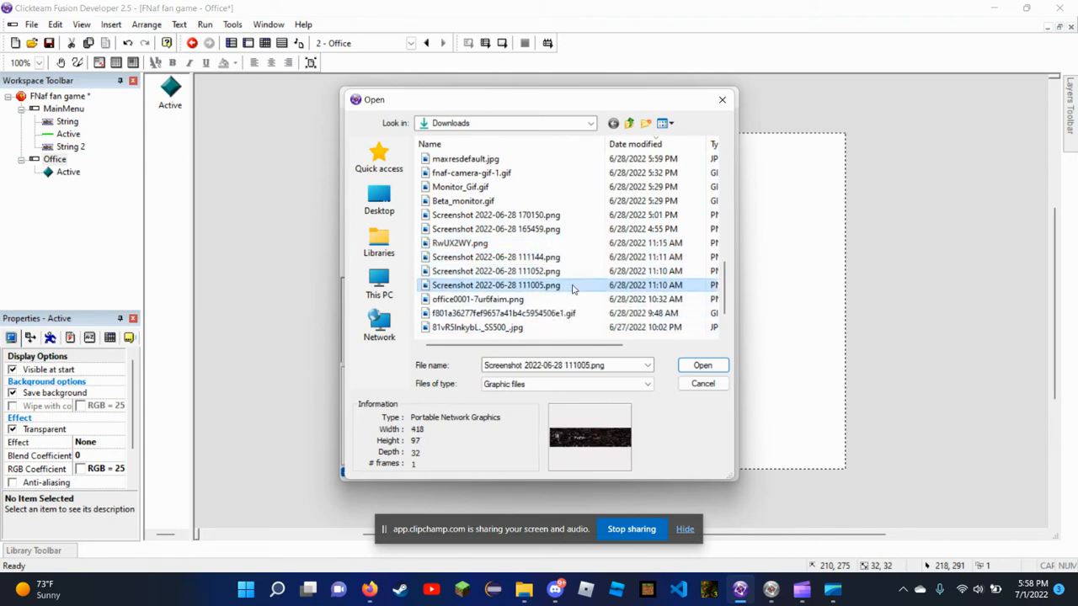
Import office0001-7ur6faim.png from Downloads into the Active object, replacing its current animation, and apply the edit
click(577, 301)
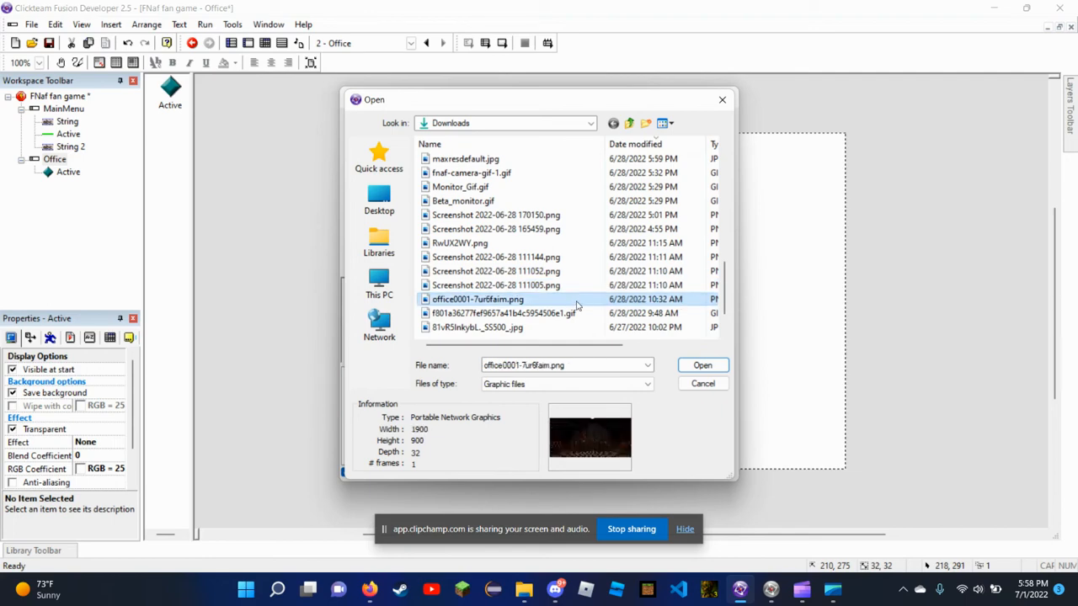
click(702, 365)
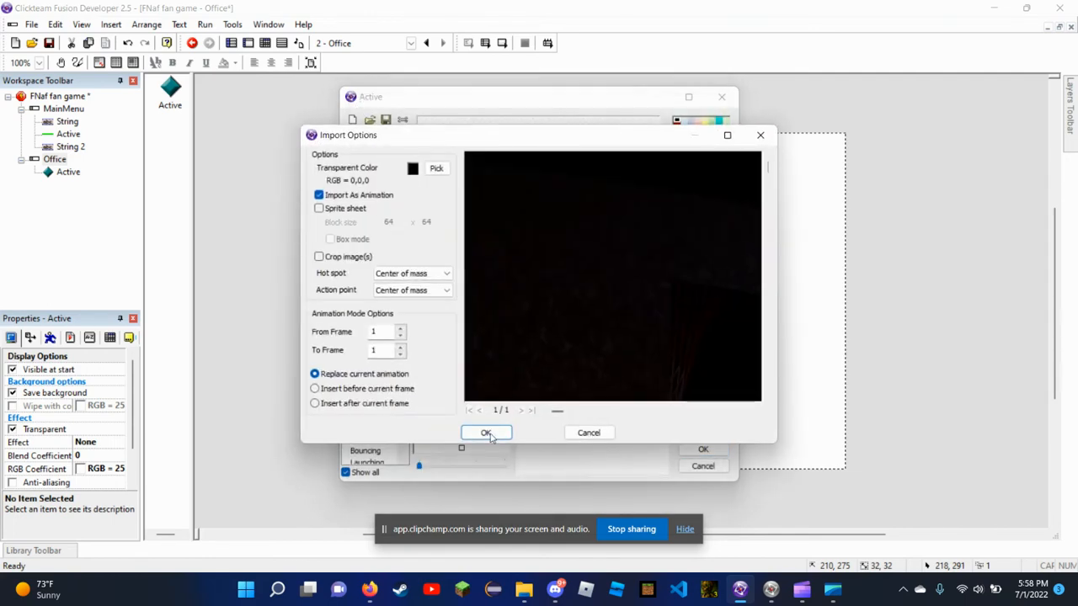
click(487, 433)
click(698, 447)
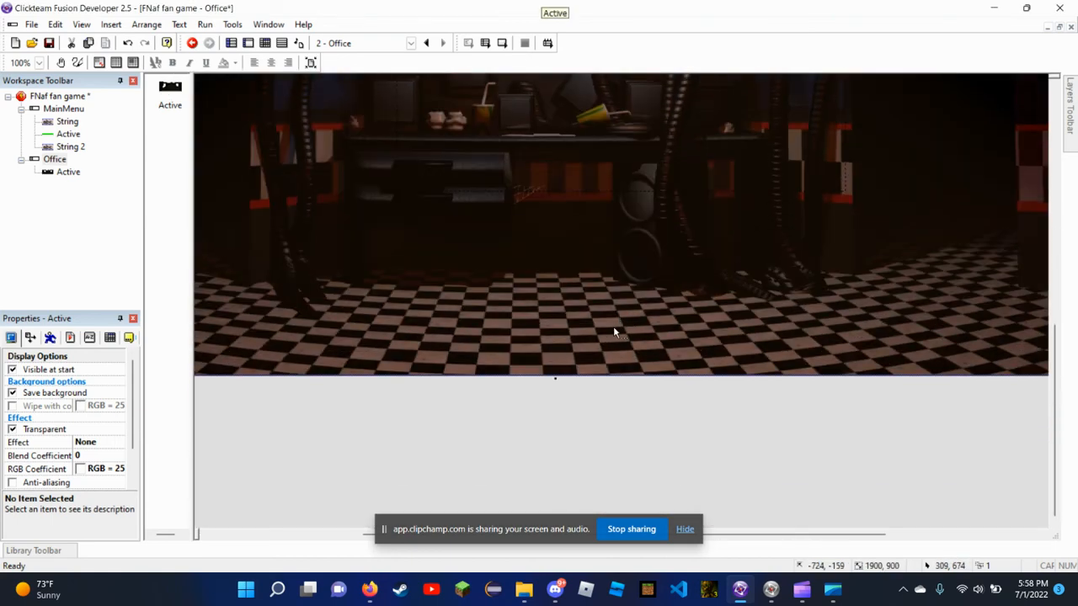
Nudge the office image up by 3 pixels in the Office frame
click(556, 386)
drag(579, 208, 585, 247)
key(Up)
key(Up)
key(Up)
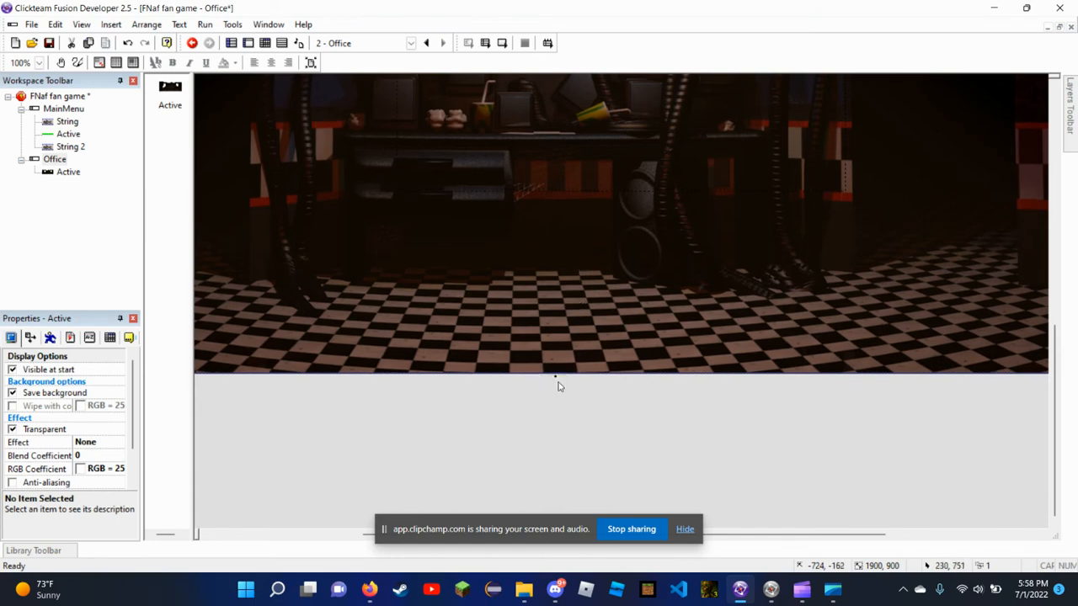
Shorten the office image to 640 pixels high from its lower edge, matching the frame's bottom boundary
drag(555, 376, 588, 140)
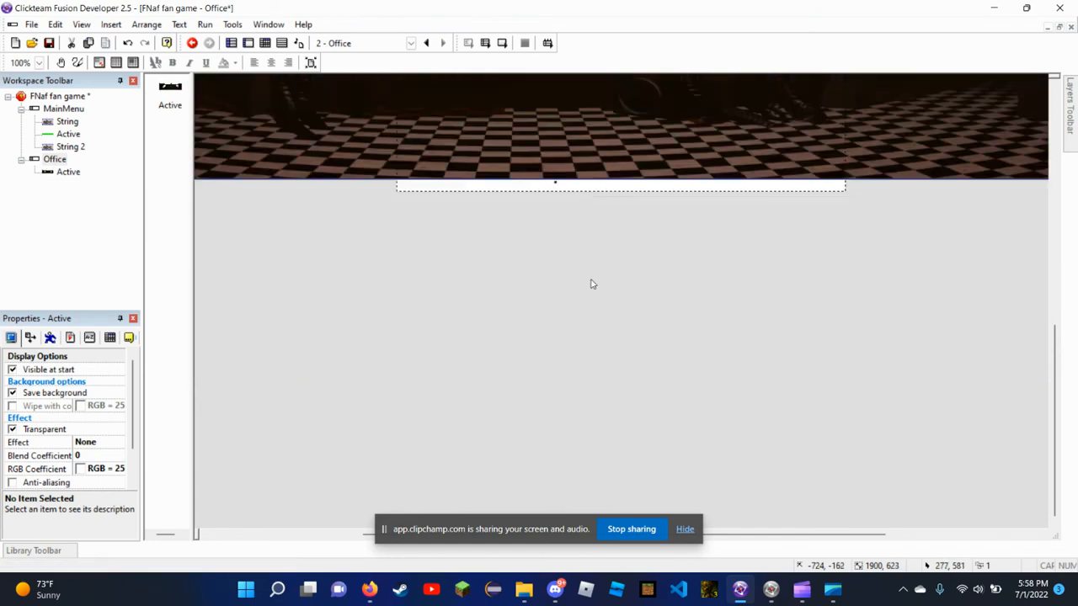
scroll(597, 345, up, 2)
scroll(556, 320, up, 1)
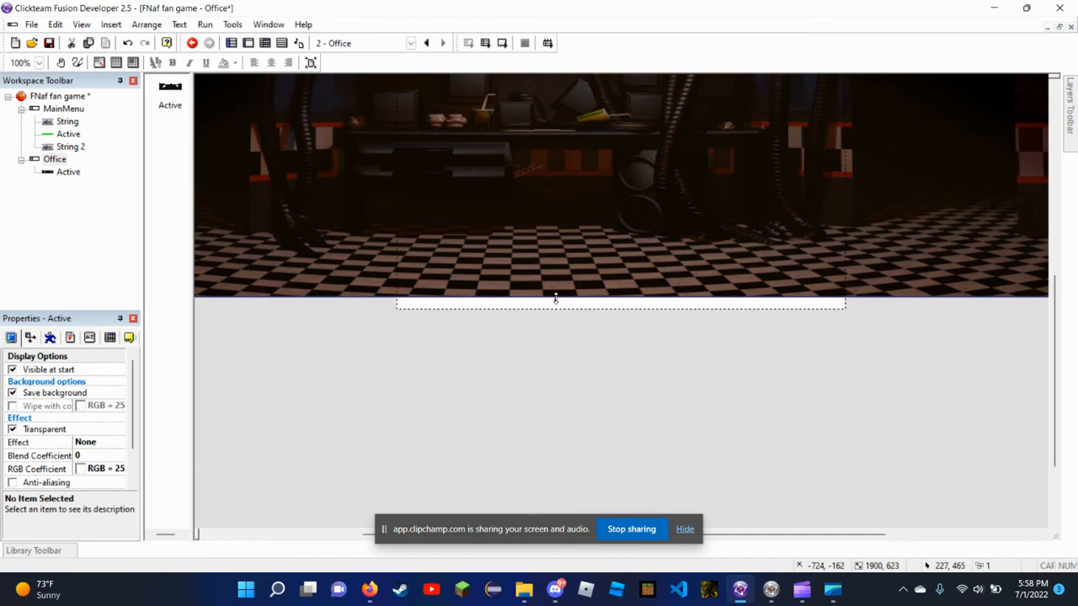
drag(556, 298, 569, 310)
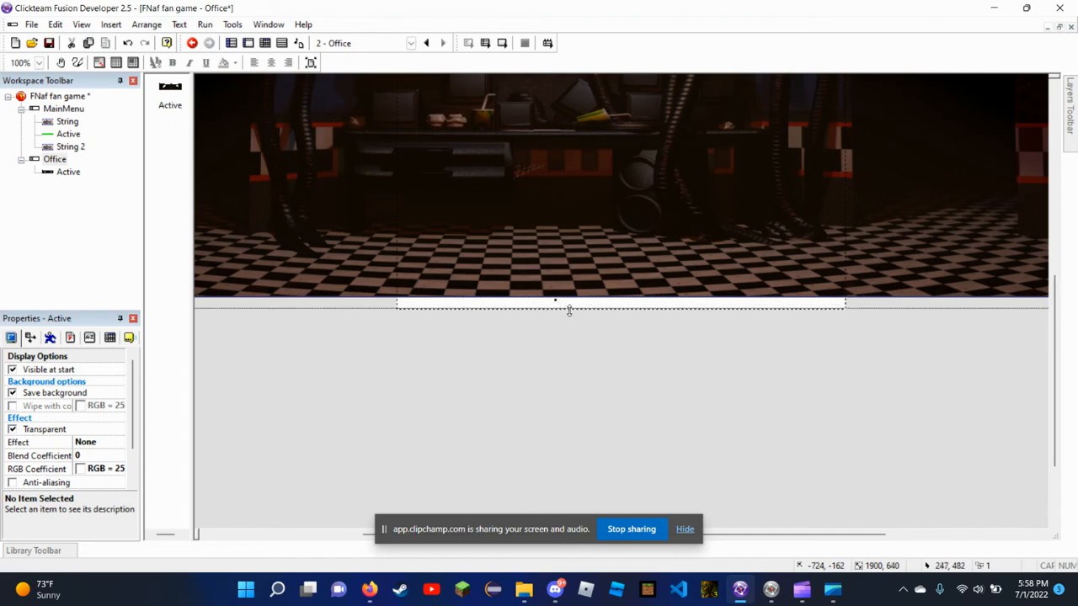
Narrow the office image to 1363 pixels wide from its right edge, matching the frame's right boundary
scroll(555, 315, up, 6)
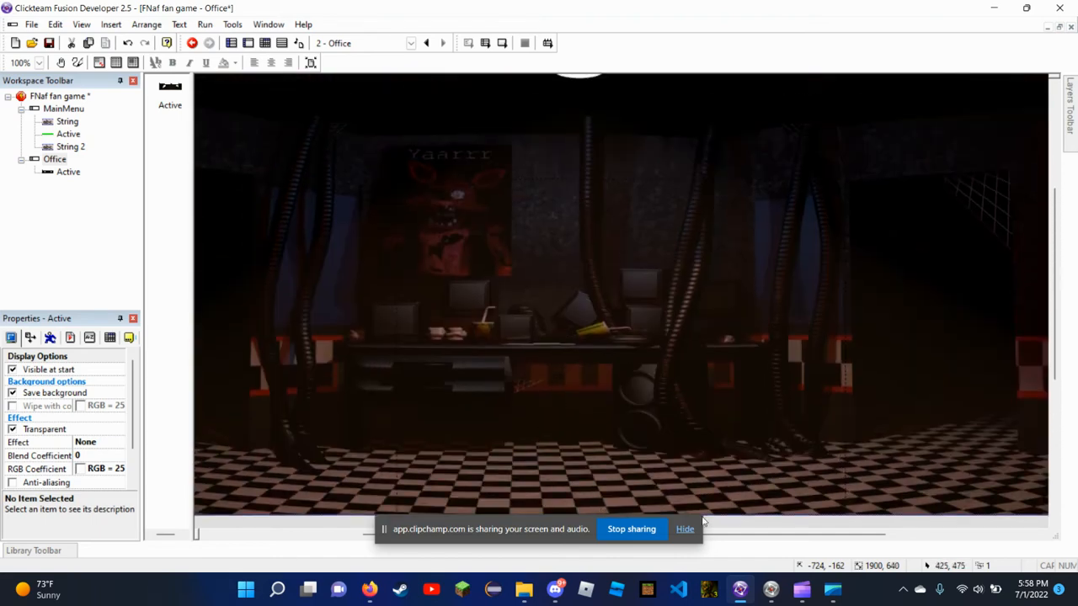
drag(752, 535, 904, 536)
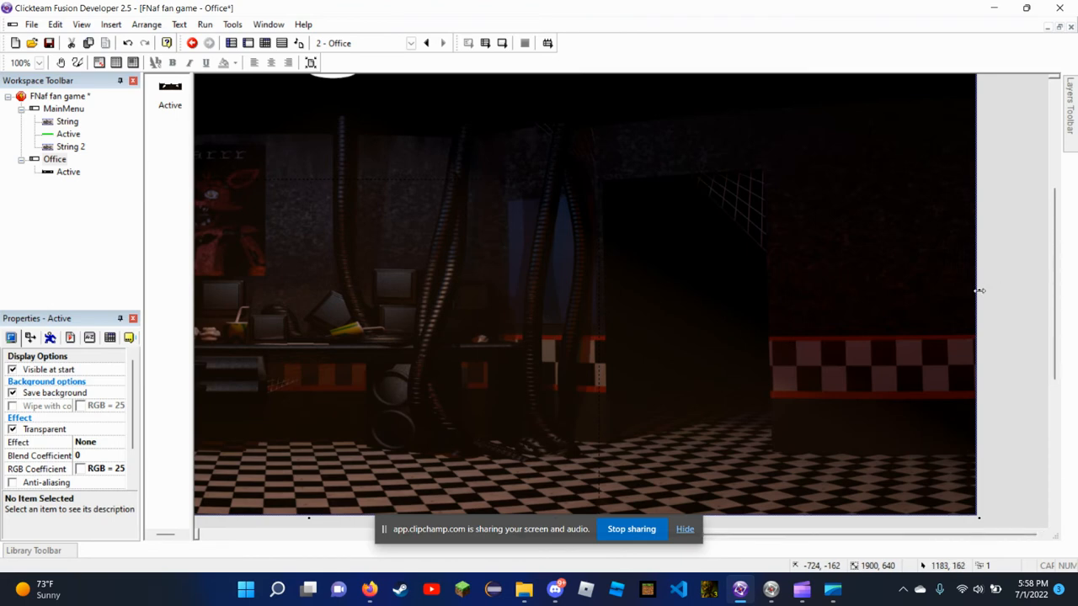
drag(930, 297, 577, 301)
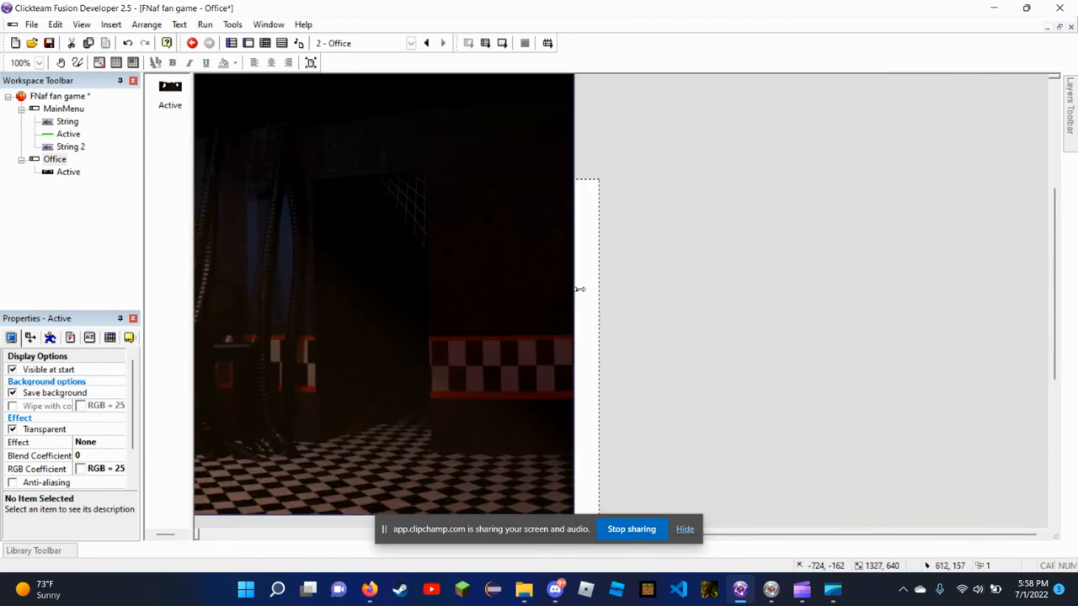
double_click(549, 283)
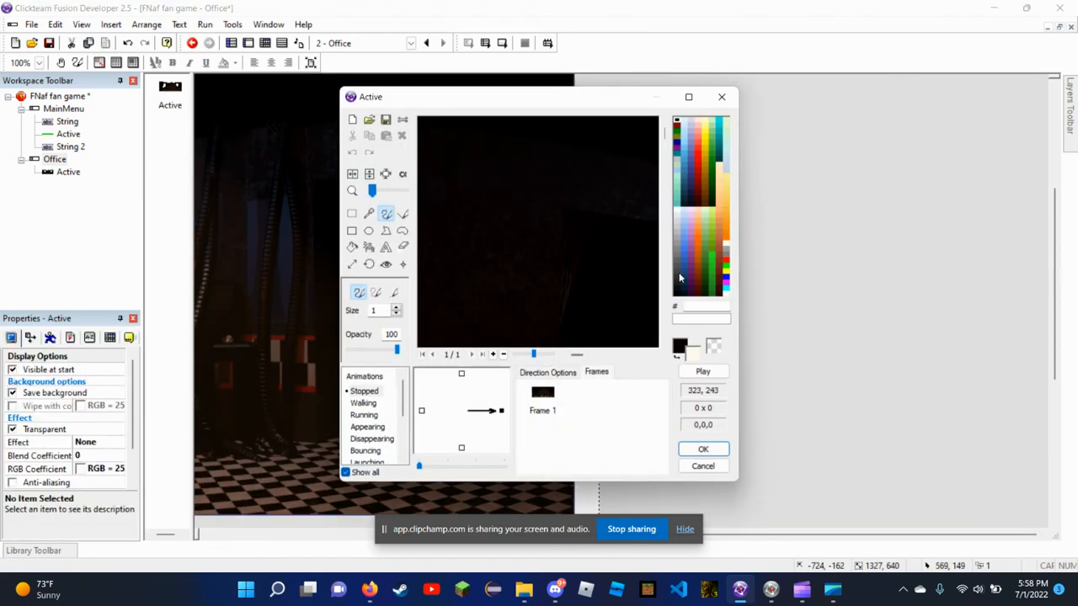
click(703, 448)
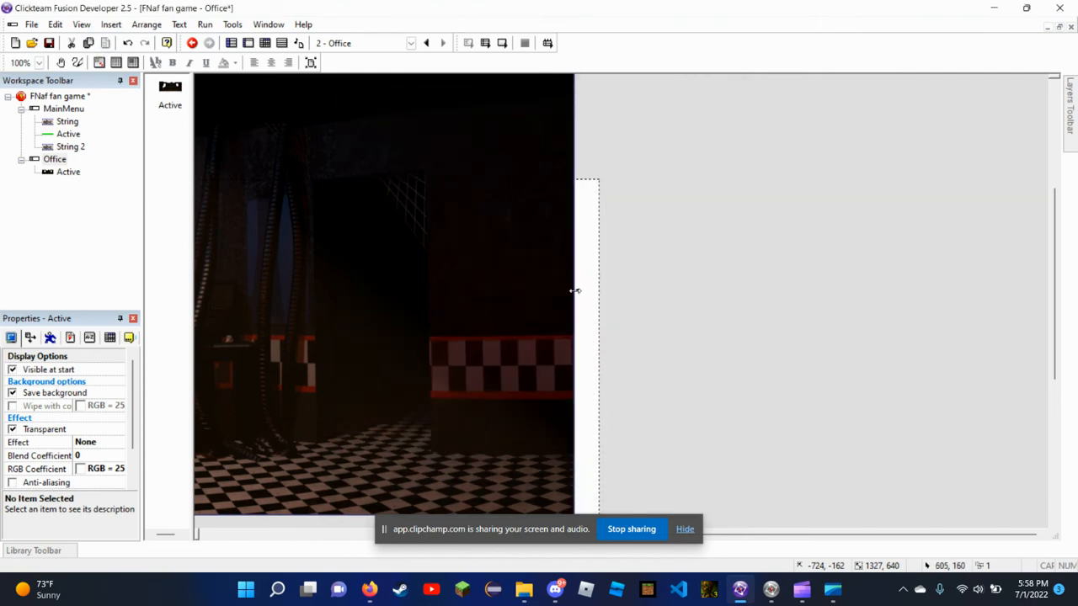
drag(575, 292, 599, 291)
Lower the office image's upper edge to the frame's top boundary, making the image 479 pixels high
scroll(603, 297, up, 3)
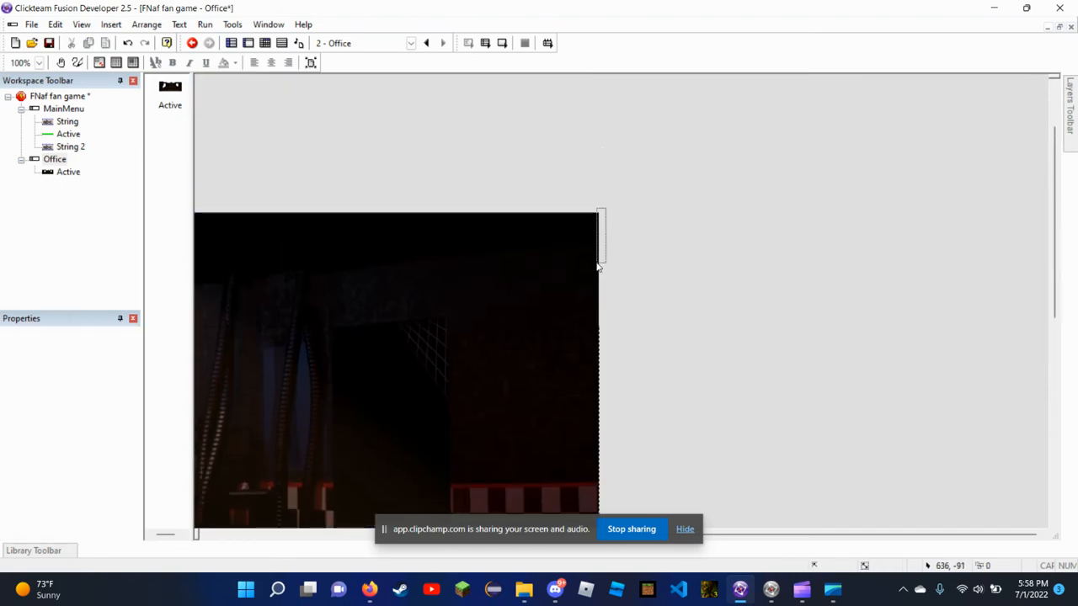
scroll(481, 261, up, 2)
scroll(521, 293, down, 3)
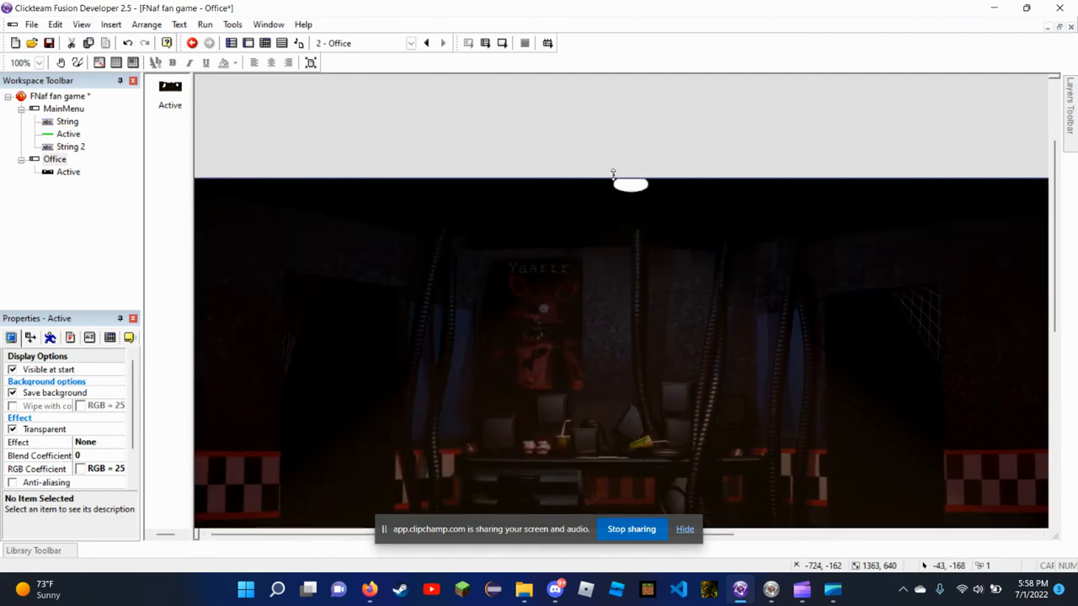
drag(613, 175, 597, 258)
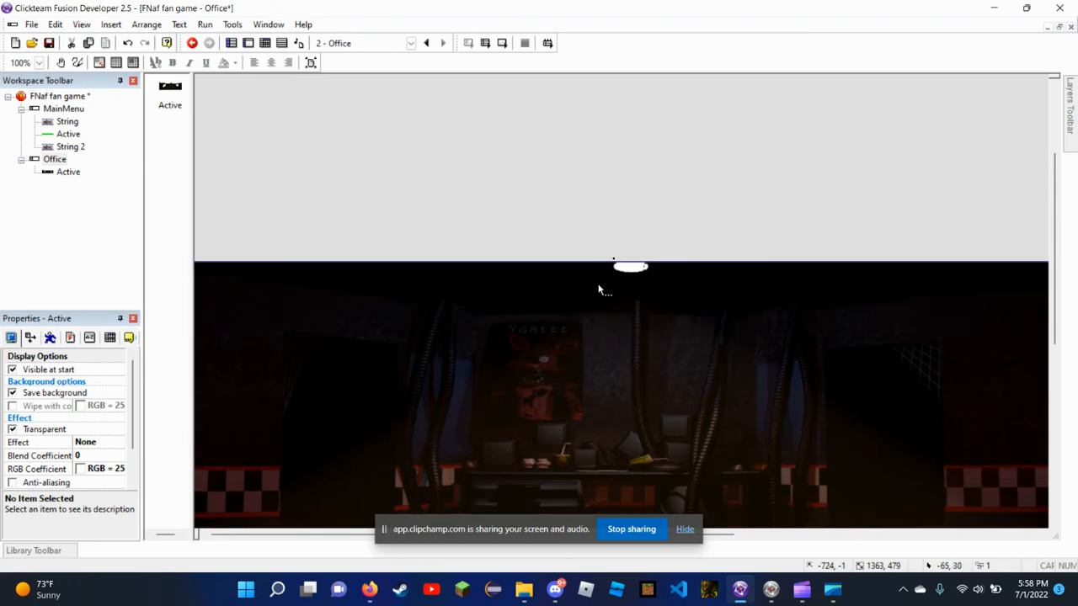
scroll(597, 294, down, 3)
scroll(598, 301, down, 1)
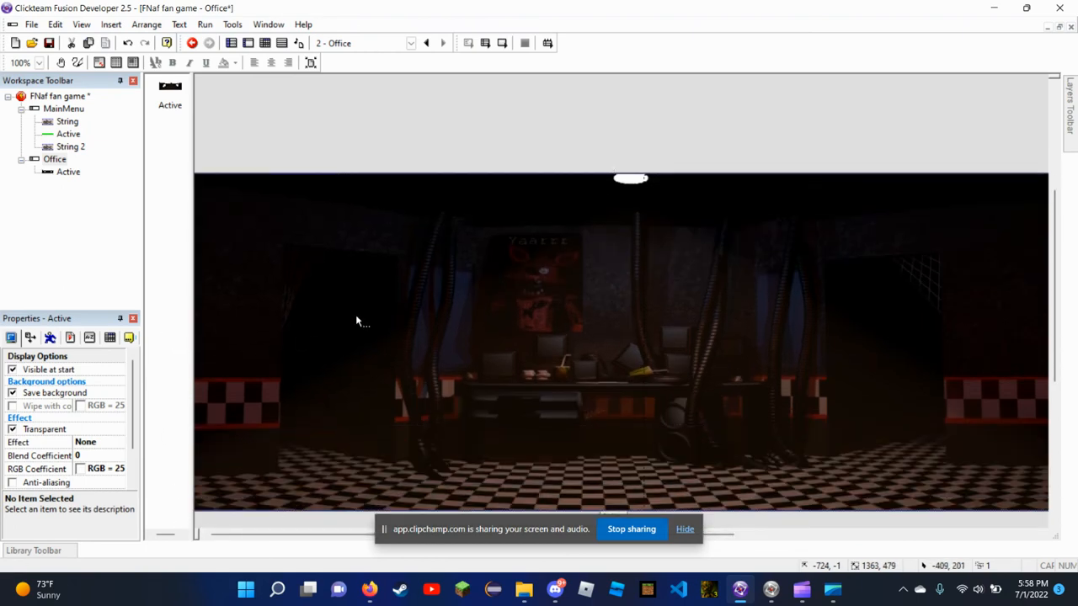
scroll(421, 306, down, 3)
scroll(427, 303, up, 3)
scroll(481, 296, down, 1)
scroll(425, 341, down, 3)
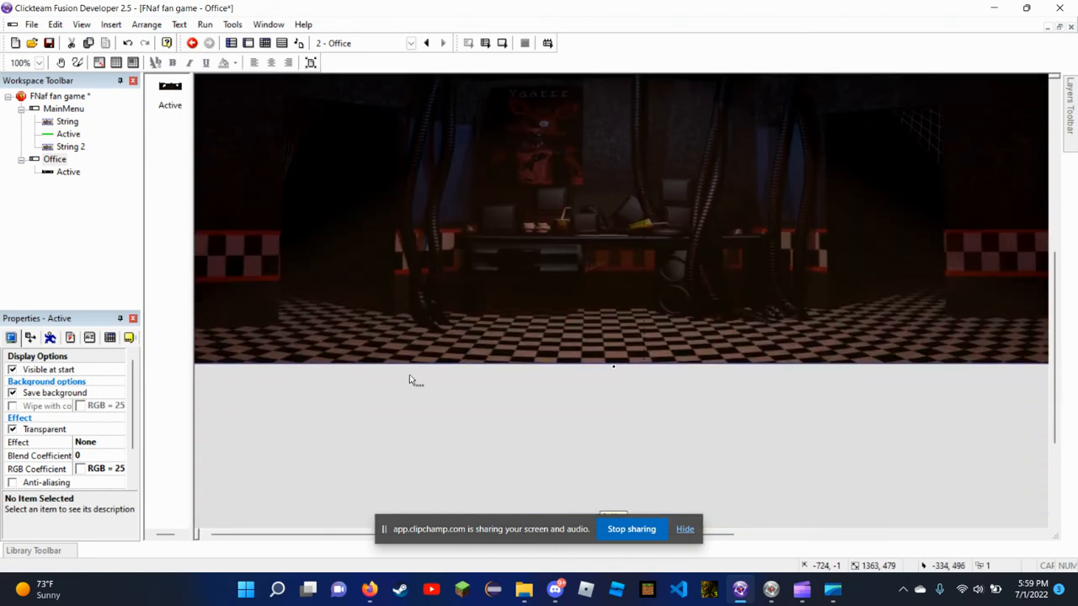
Narrow the office image to 816 pixels wide from its left edge and align it with the frame's left boundary
drag(582, 293, 581, 293)
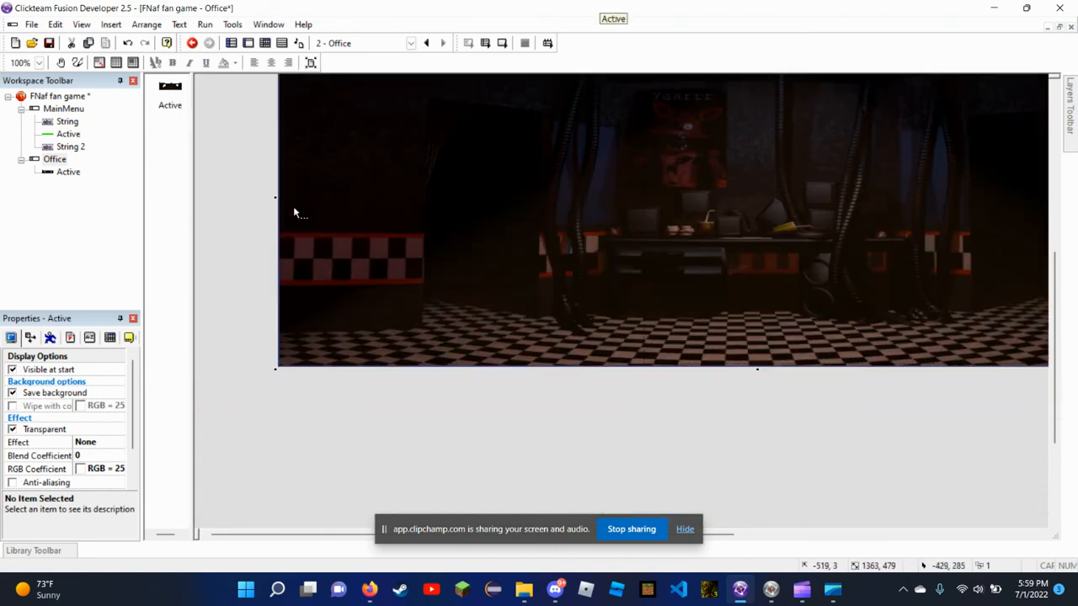
drag(273, 197, 659, 204)
scroll(674, 269, up, 2)
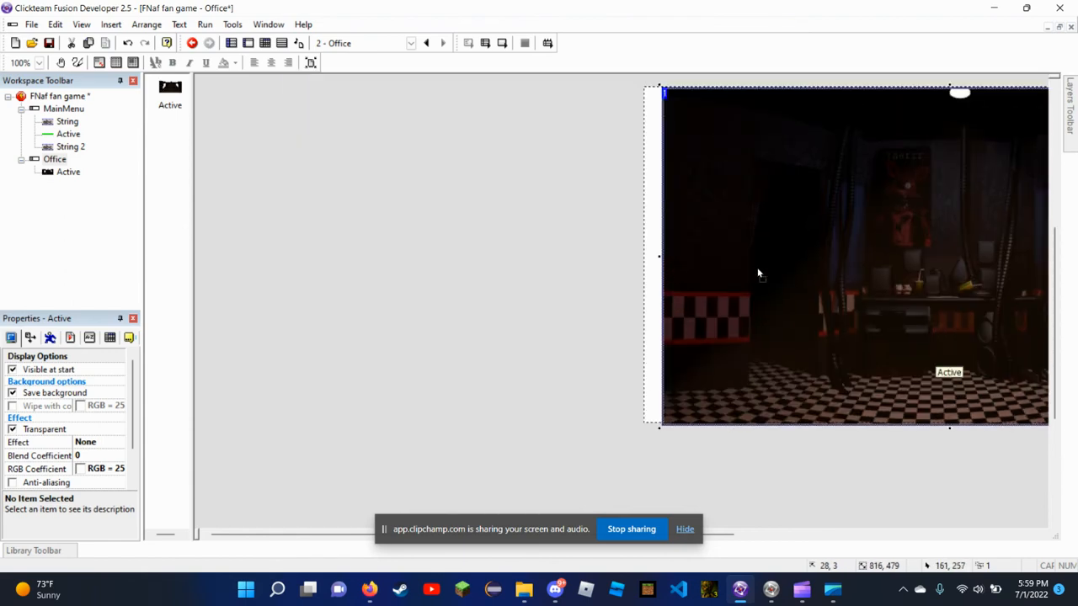
drag(741, 267, 713, 260)
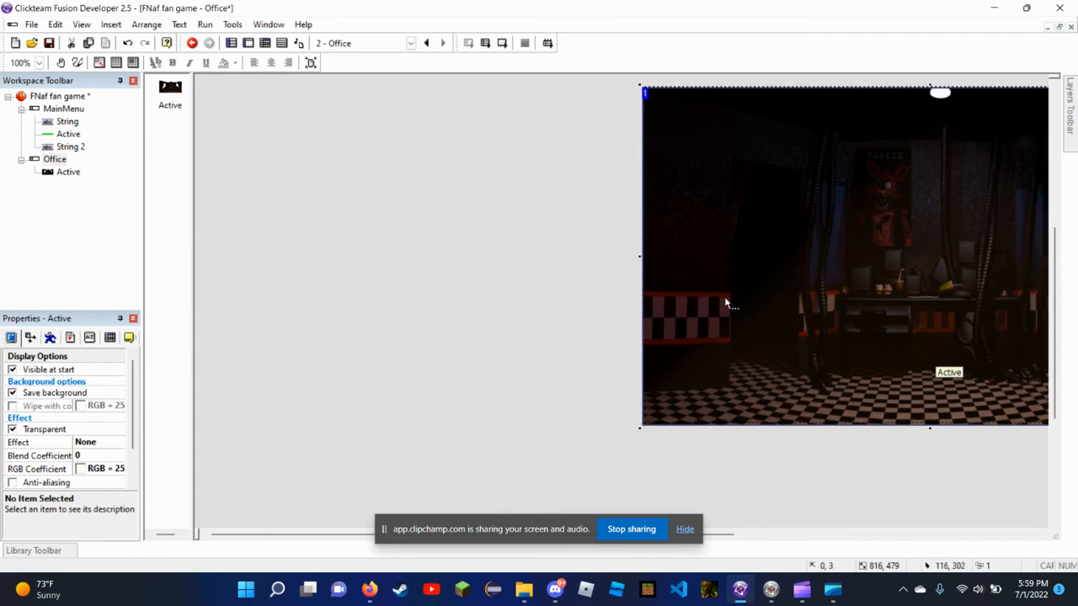
Narrow the office image to 638 pixels wide from its right edge, matching the frame's right boundary
scroll(722, 302, up, 1)
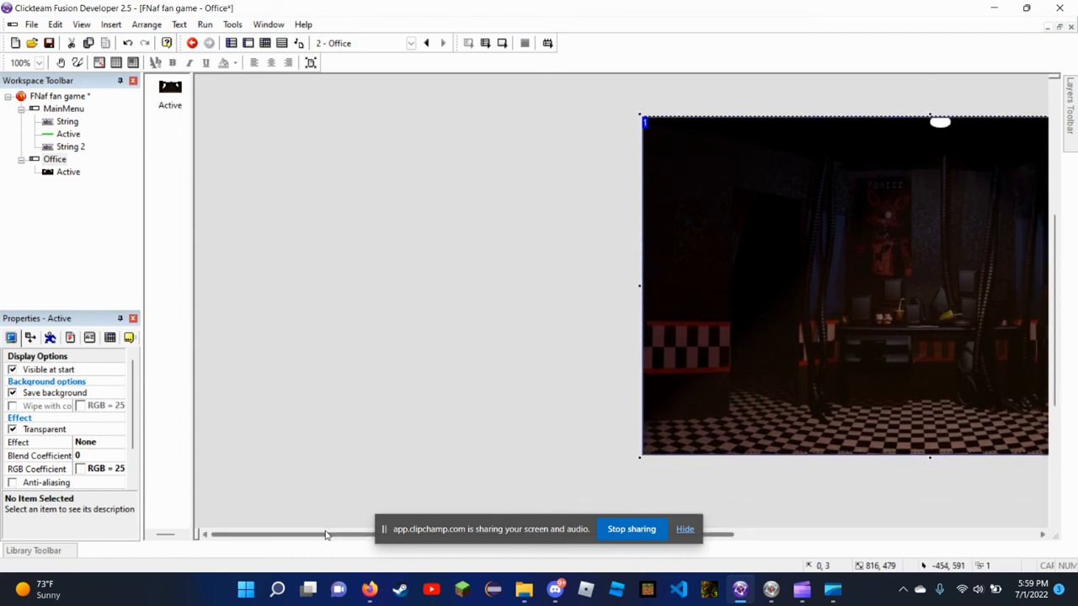
drag(328, 534, 614, 535)
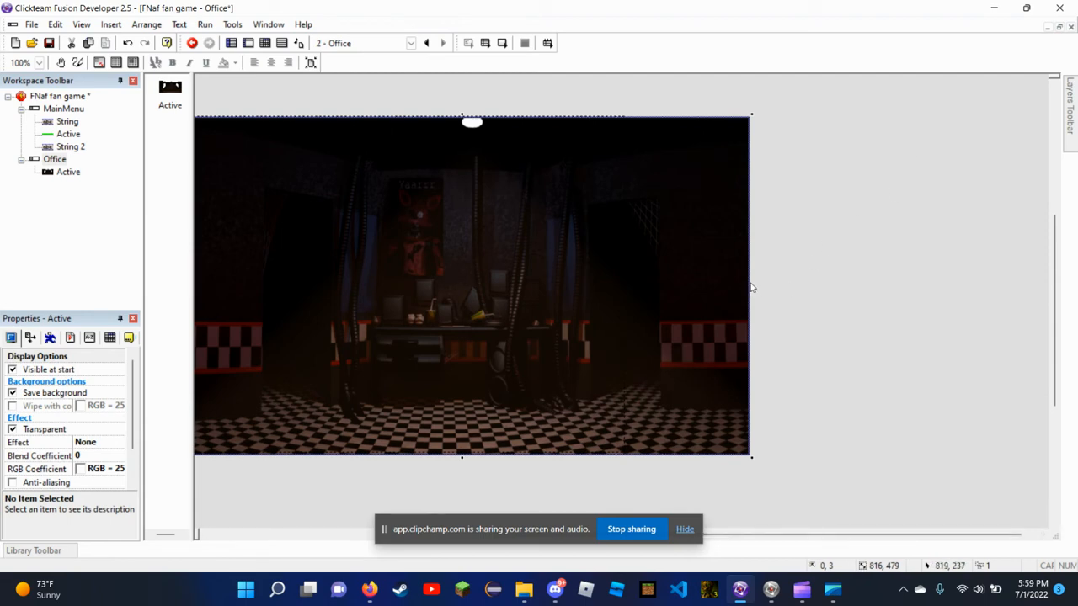
drag(748, 287, 625, 311)
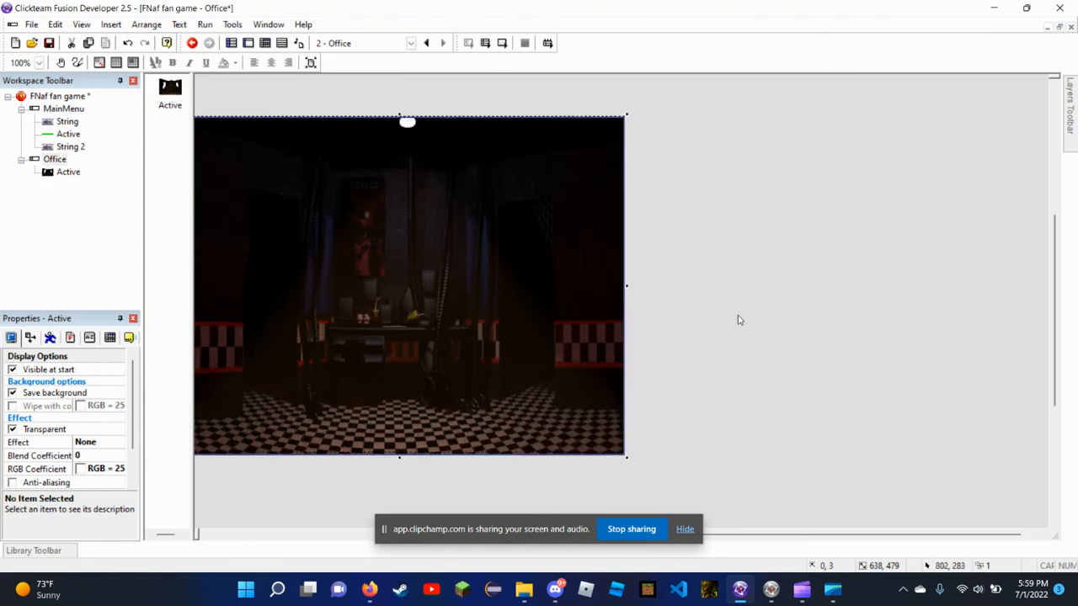
drag(857, 535, 762, 539)
click(875, 378)
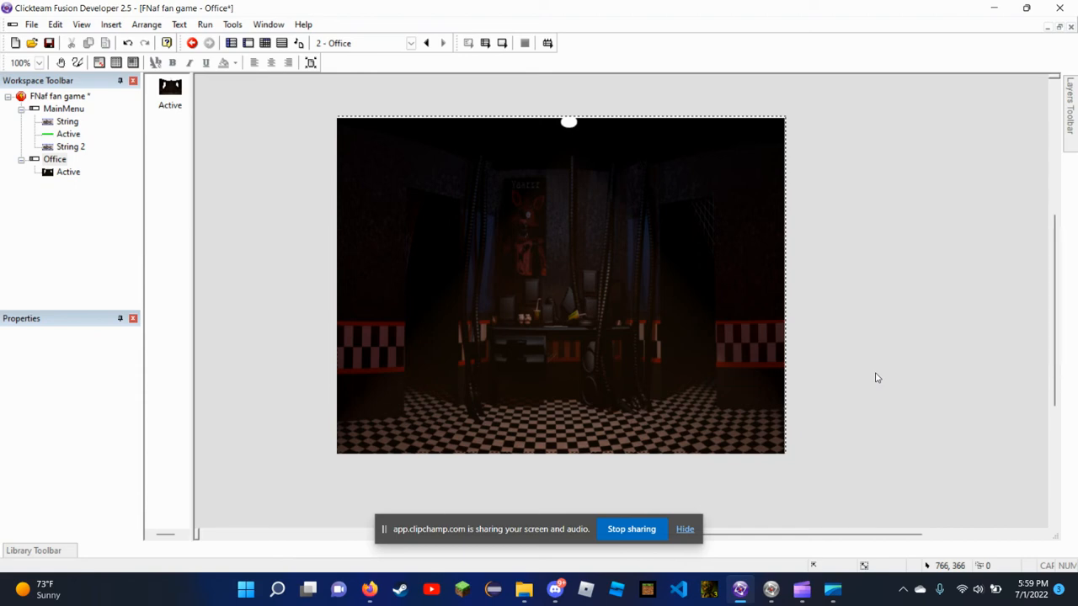
click(745, 161)
click(846, 162)
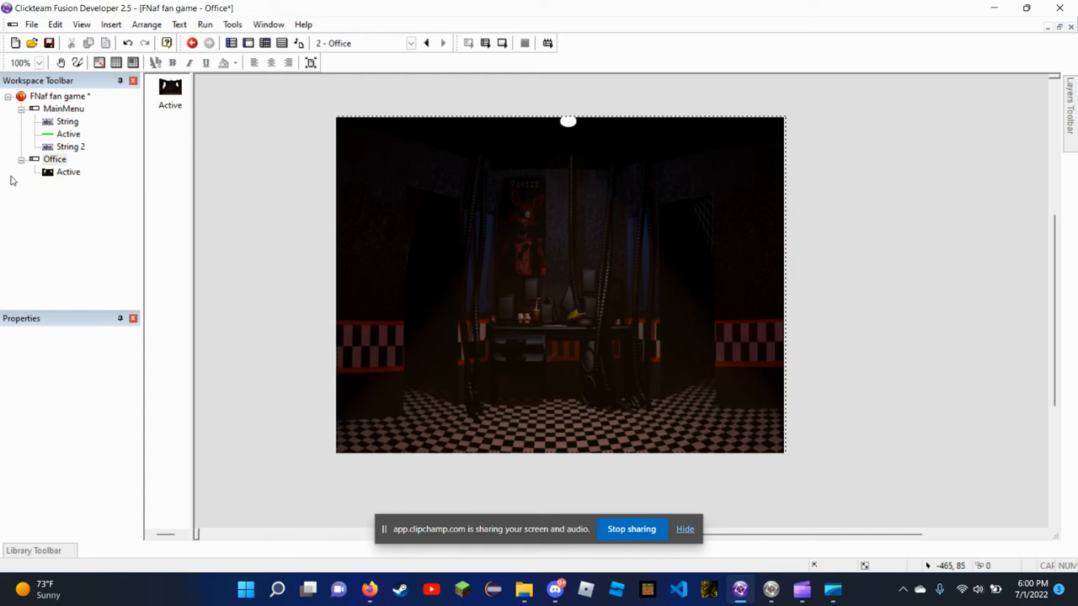
Insert a new Active object in the empty area to the left of the office image
click(403, 269)
right_click(401, 268)
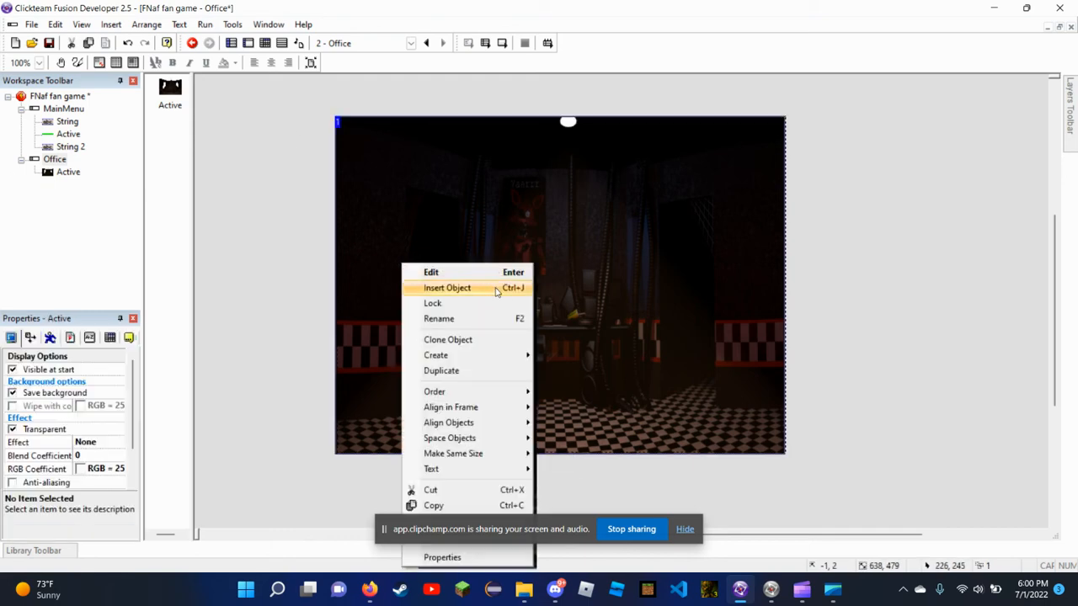
click(434, 287)
click(560, 177)
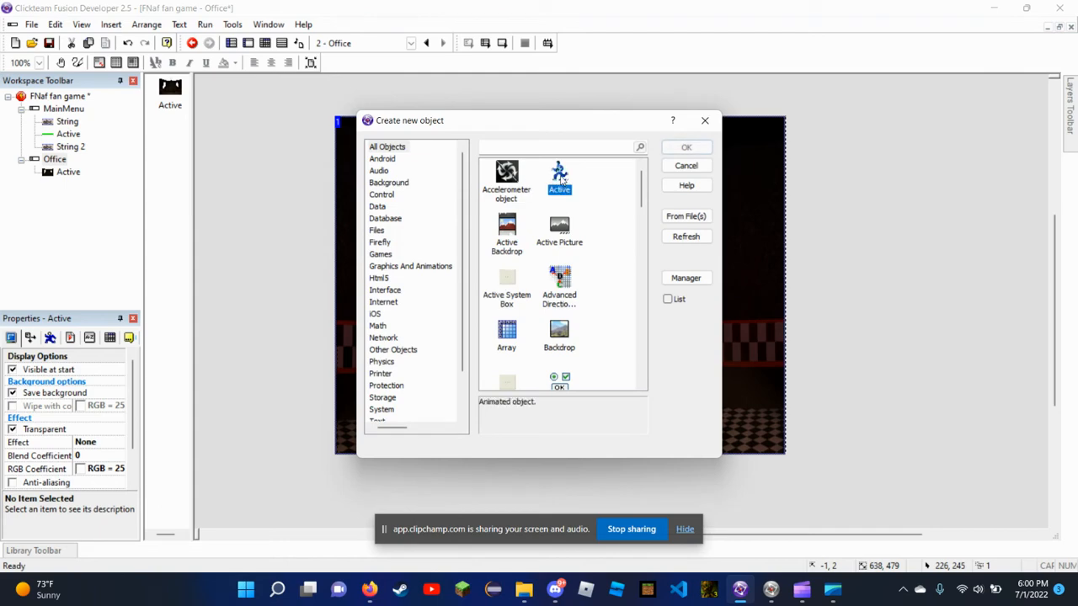
click(704, 148)
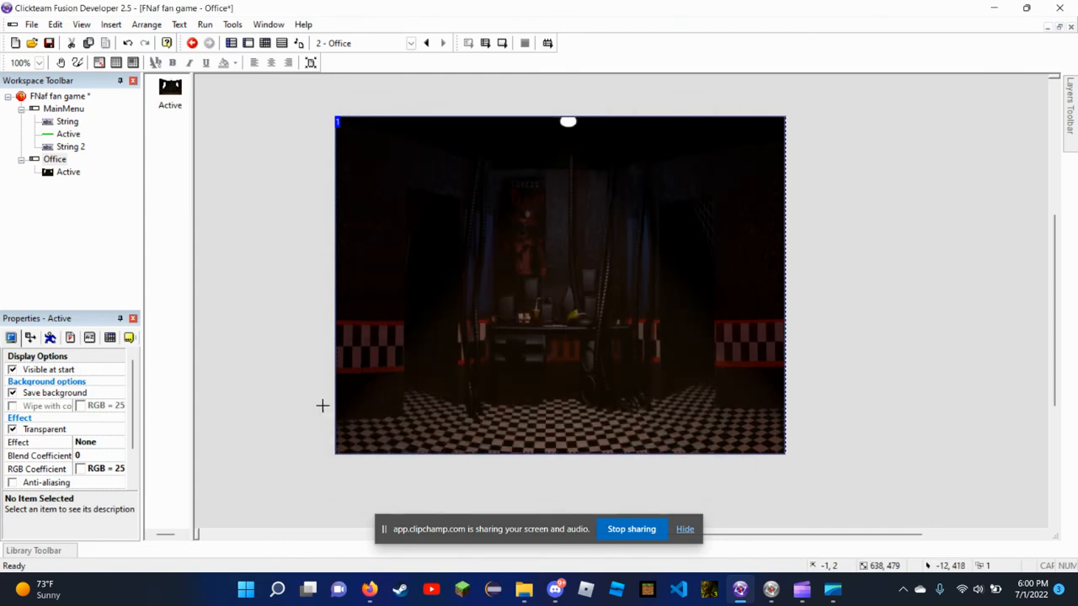
click(235, 266)
right_click(236, 268)
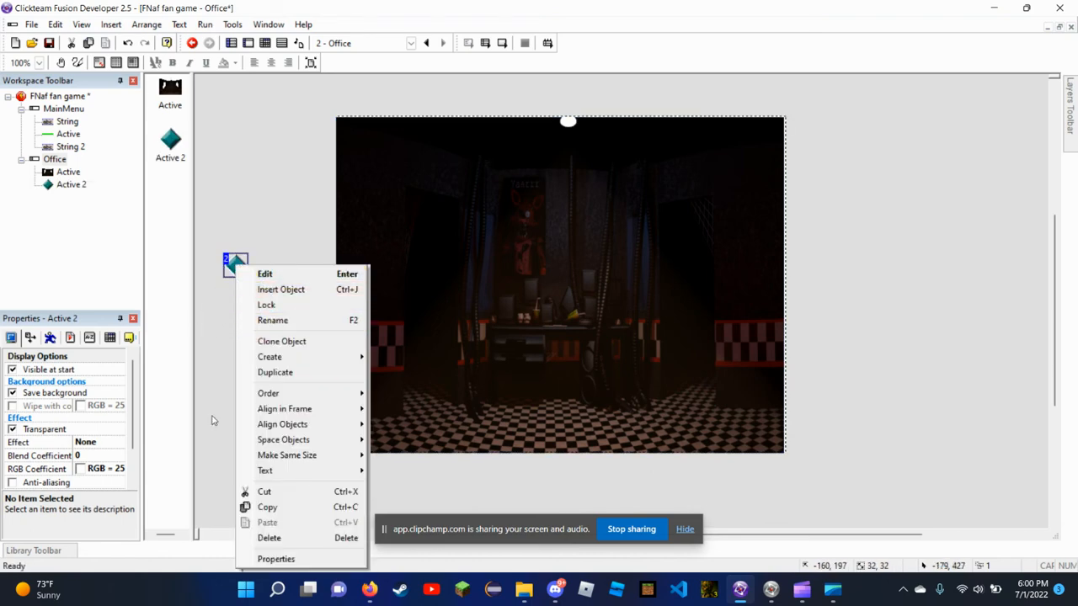
click(206, 385)
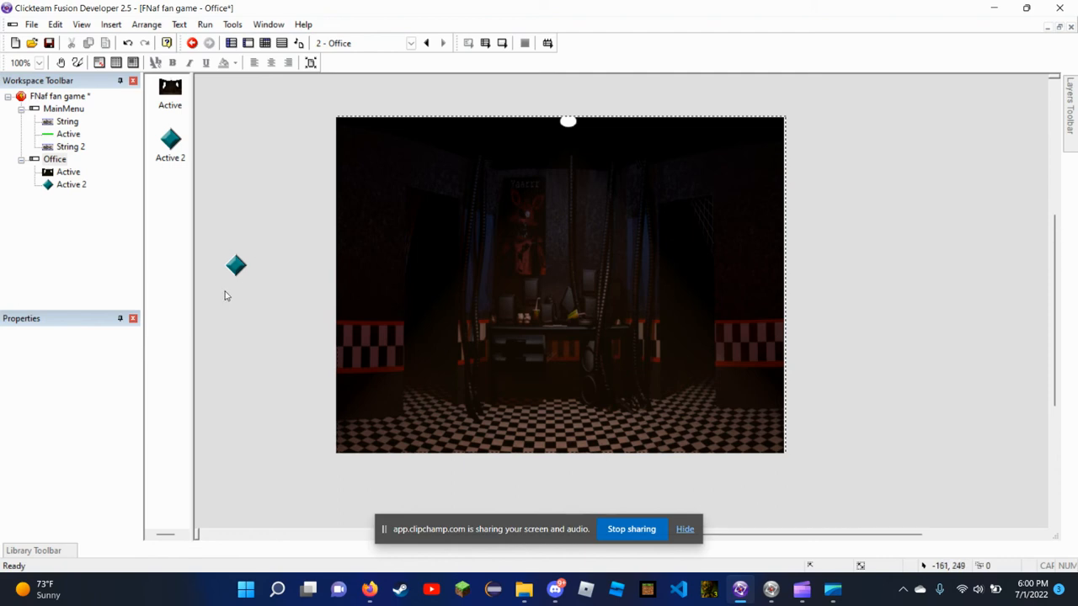
Copy the Office frame, paste the duplicate into the FNaf fan game application, and expand its object list
right_click(56, 163)
click(40, 235)
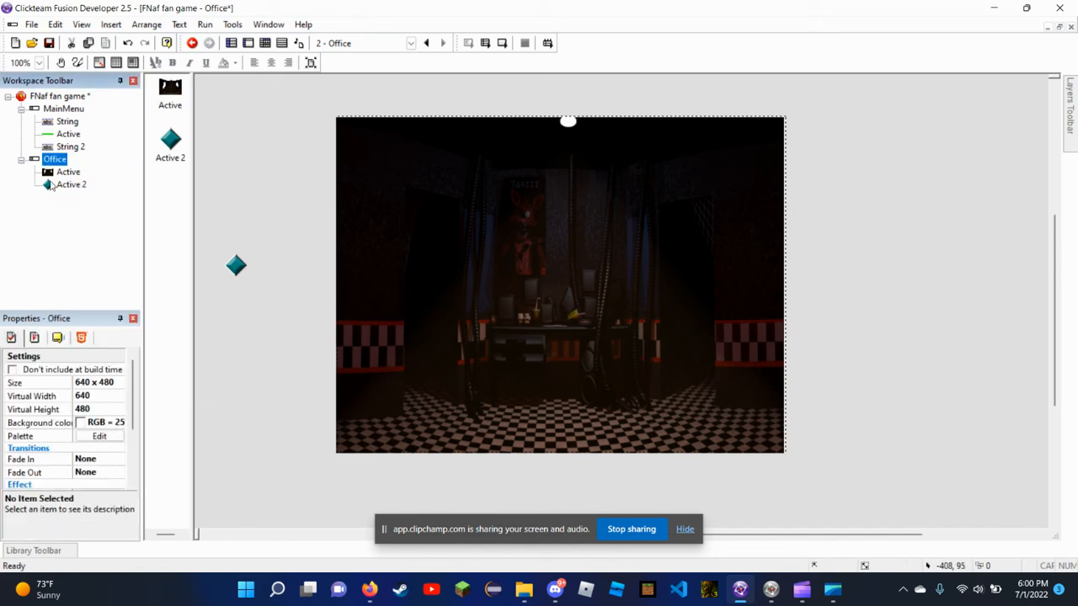
right_click(52, 161)
click(128, 312)
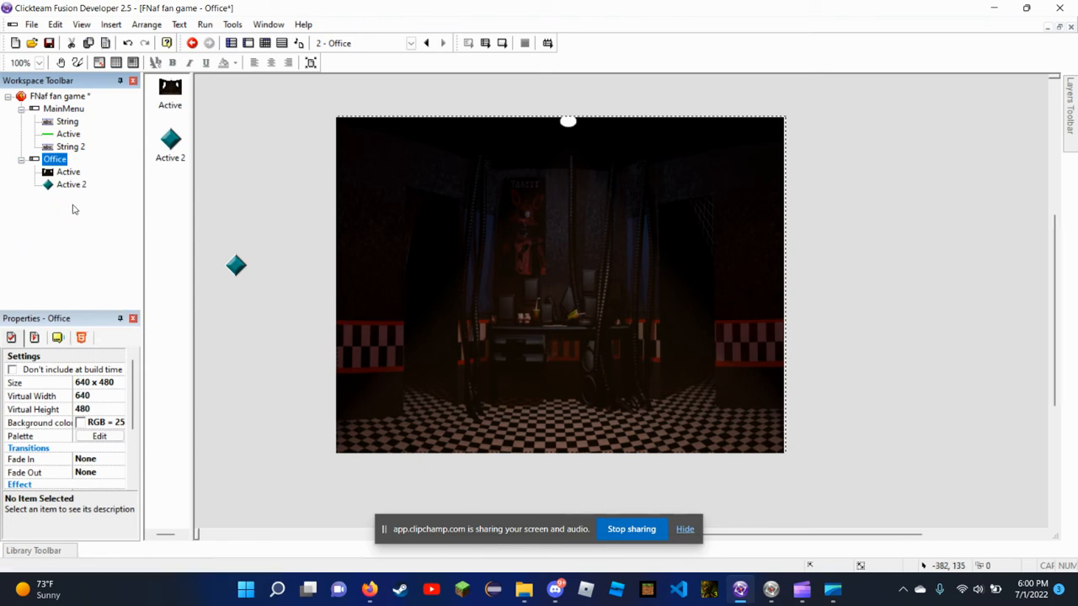
right_click(11, 209)
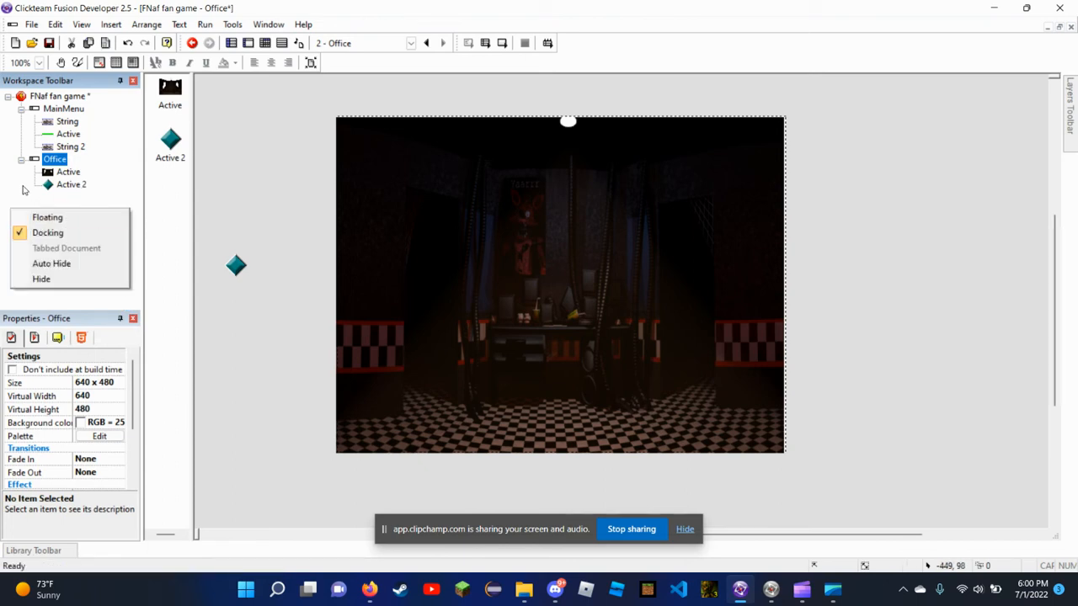
click(24, 187)
right_click(35, 89)
click(4, 199)
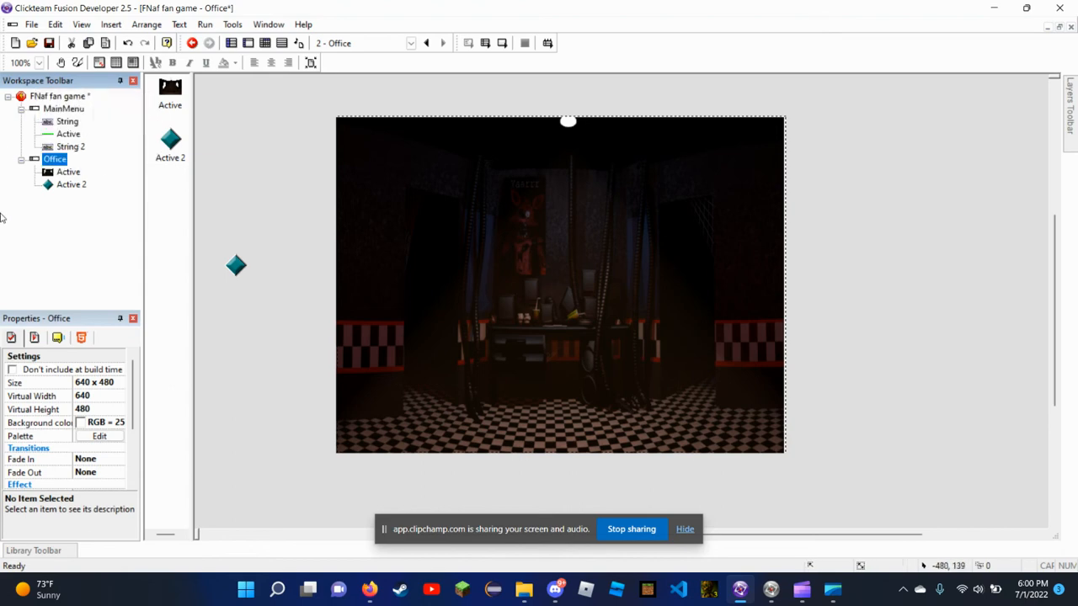
right_click(61, 98)
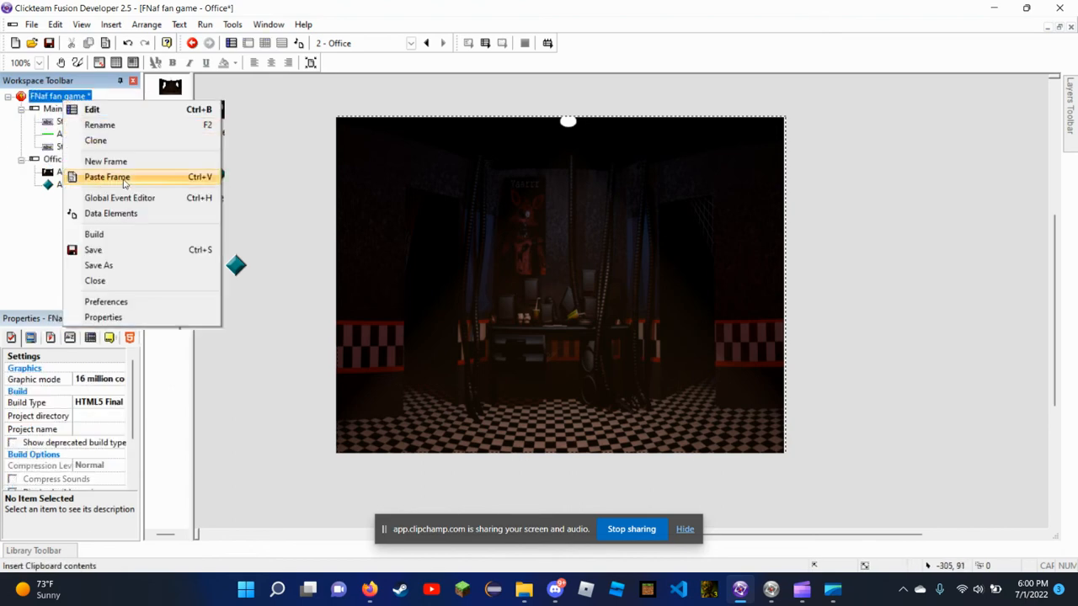
click(123, 179)
click(21, 197)
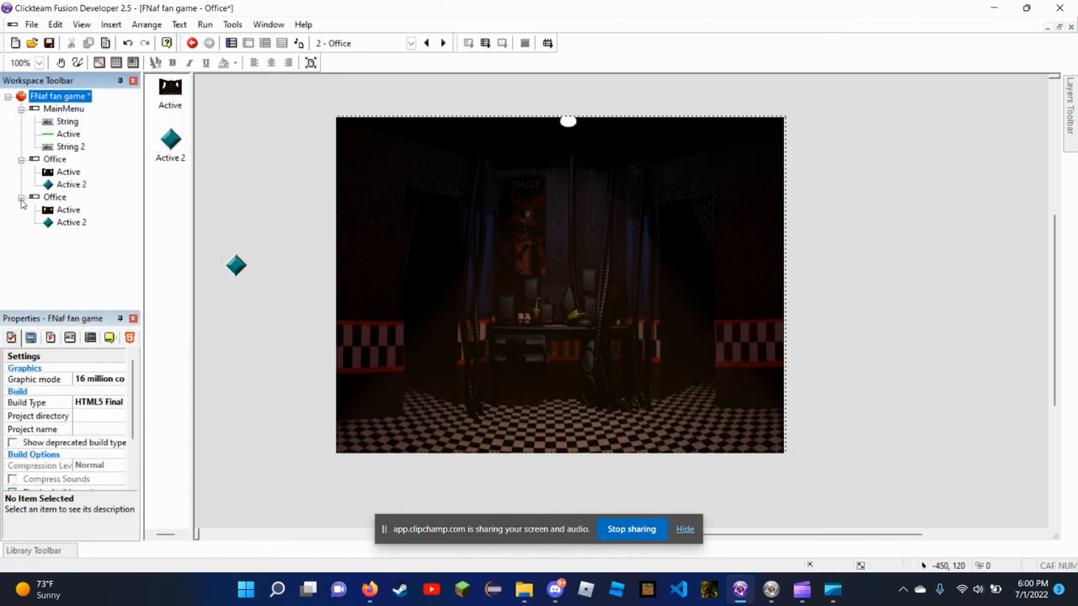
Open the pasted Office frame, frame 3, for editing
click(68, 211)
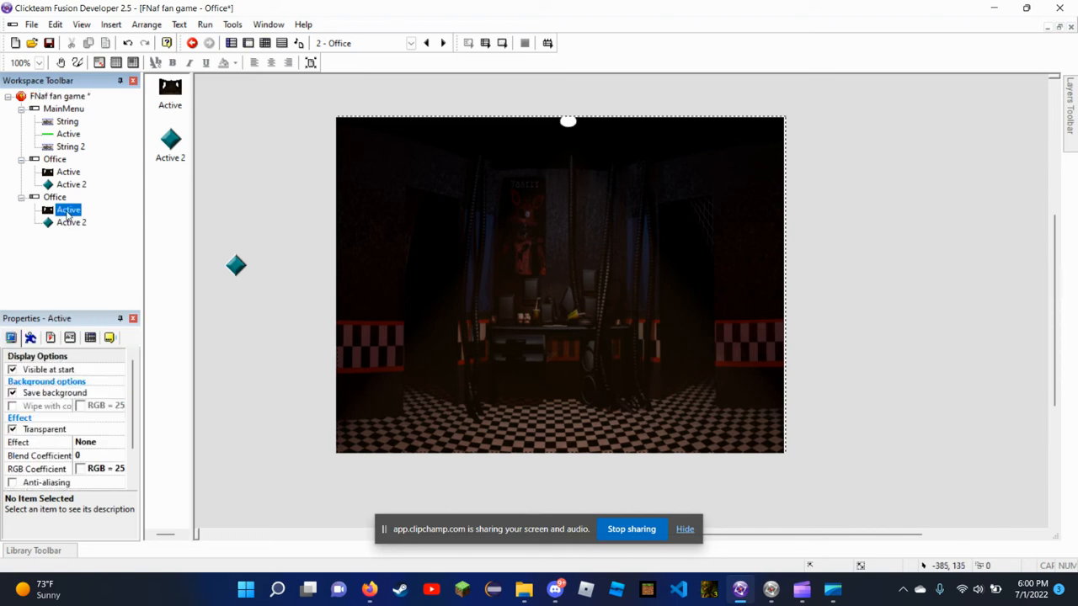
click(67, 212)
click(68, 212)
click(76, 244)
click(51, 197)
Move the Active 2 object onto the desk in the middle of the office image, at about 304, 253
scroll(378, 304, down, 2)
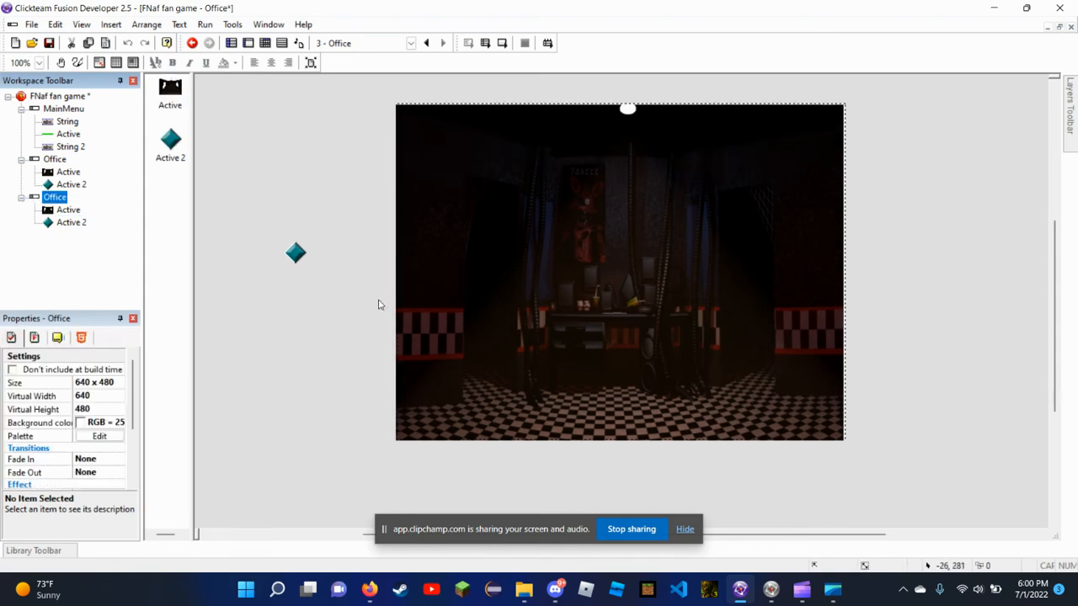
click(596, 244)
right_click(596, 244)
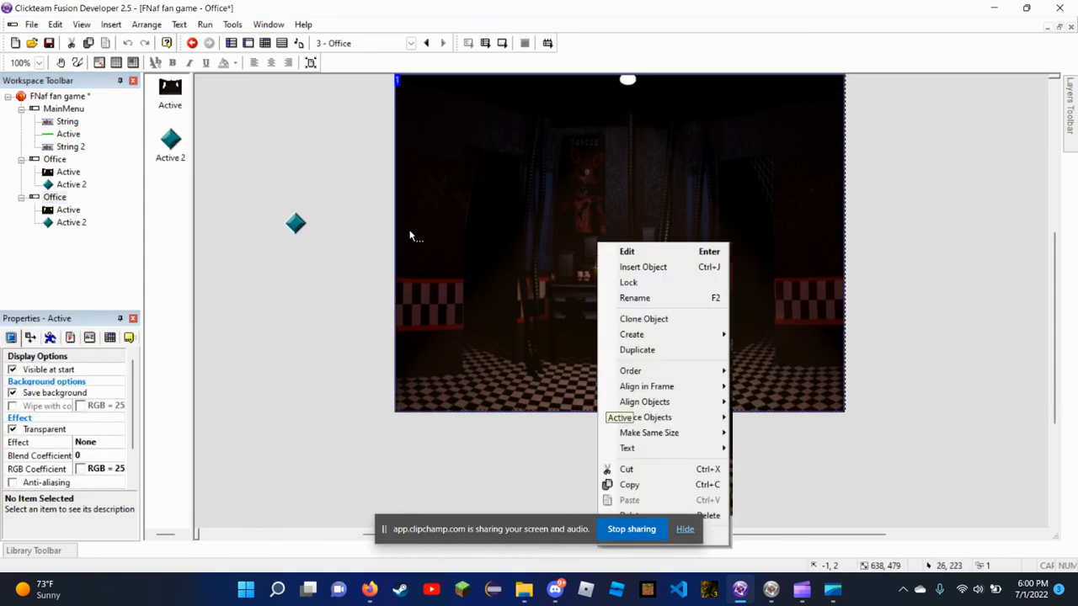
click(303, 236)
click(303, 235)
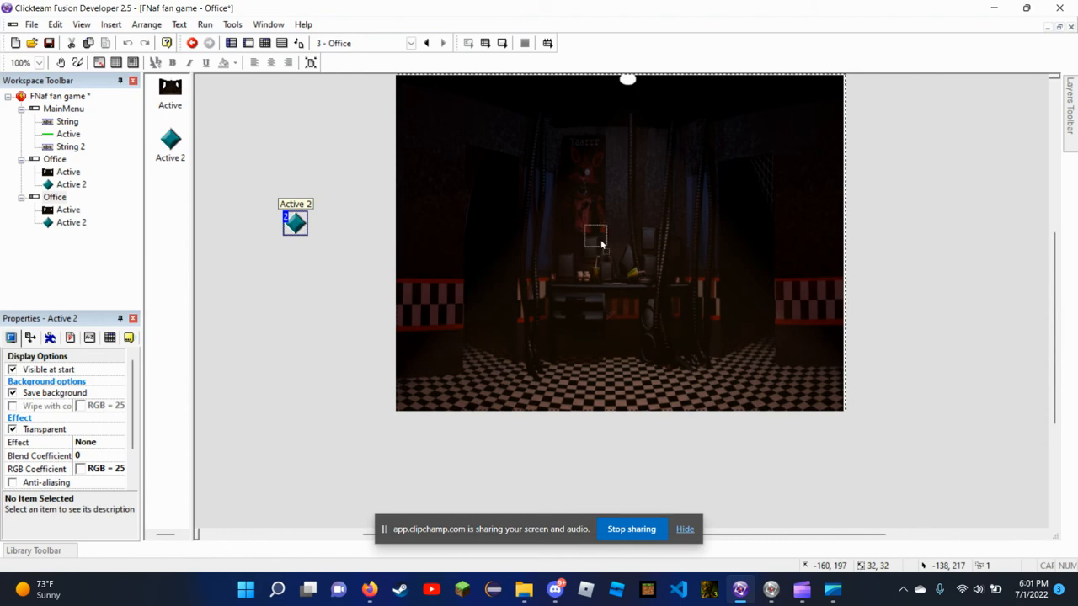
drag(623, 252, 632, 272)
scroll(631, 277, up, 1)
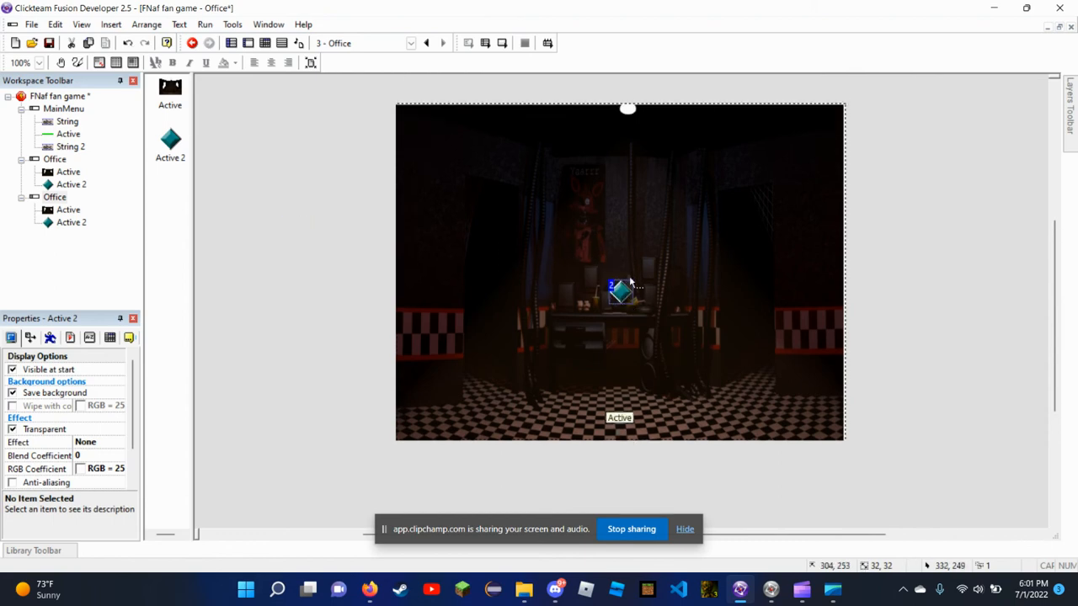
Open the Active 2 object's picture for editing and bring up the image import file browser
right_click(630, 303)
click(624, 292)
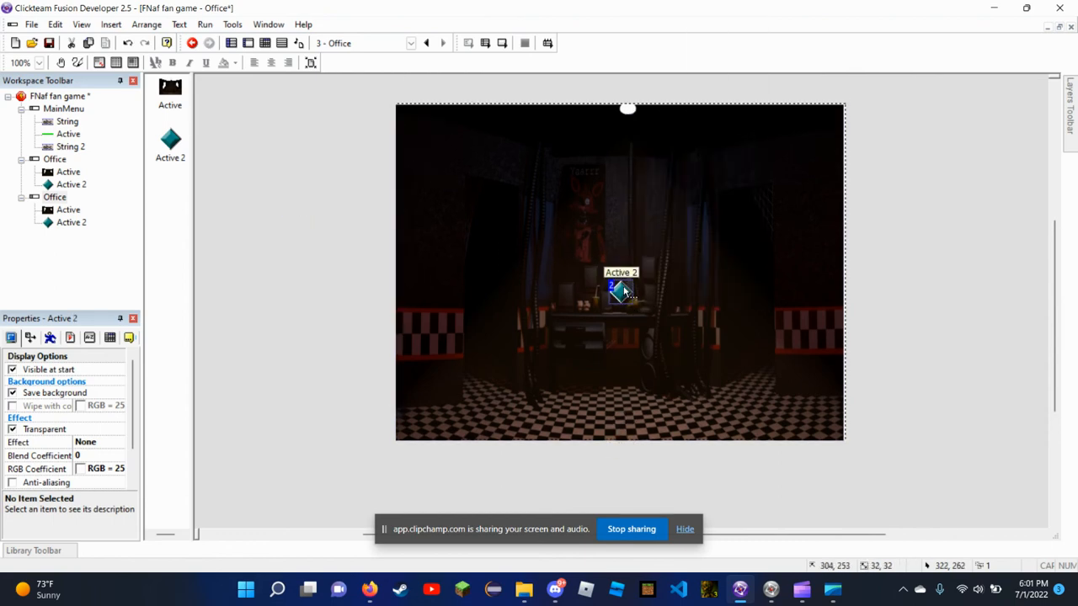
right_drag(621, 291, 621, 290)
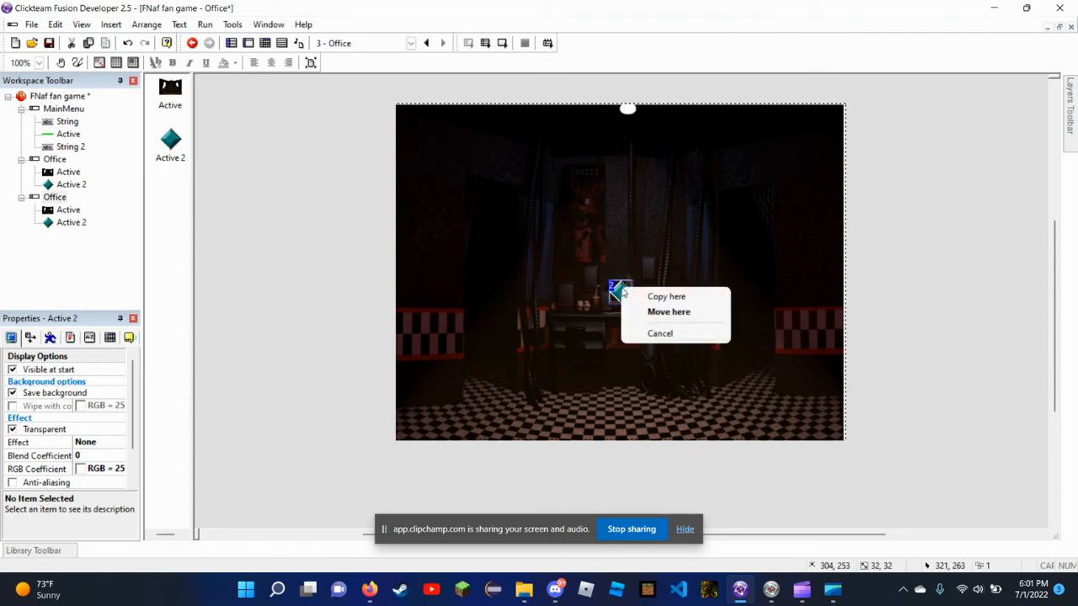
click(364, 305)
double_click(621, 292)
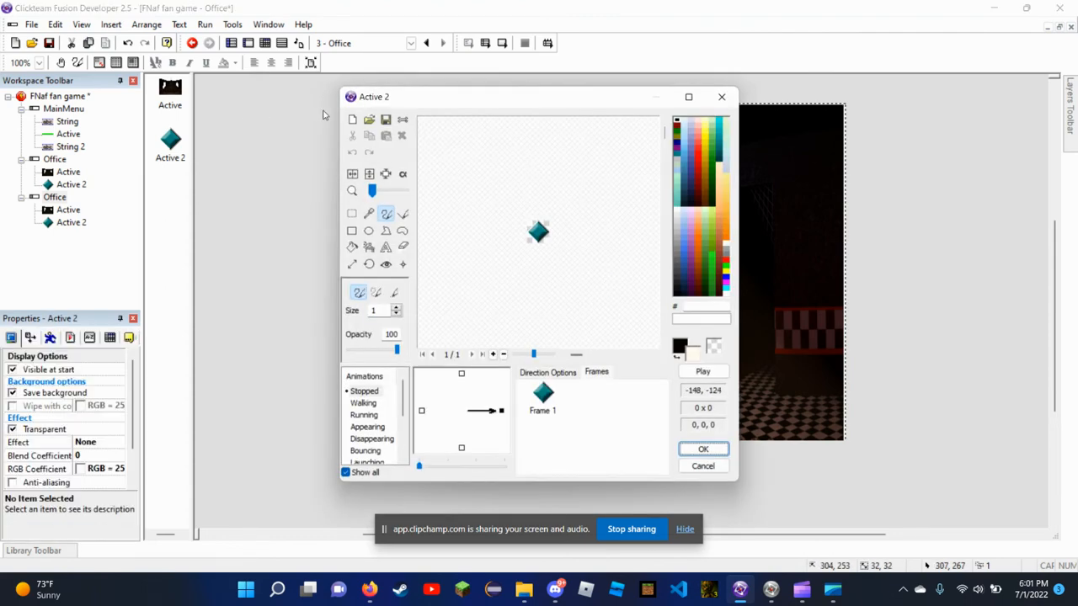
click(385, 118)
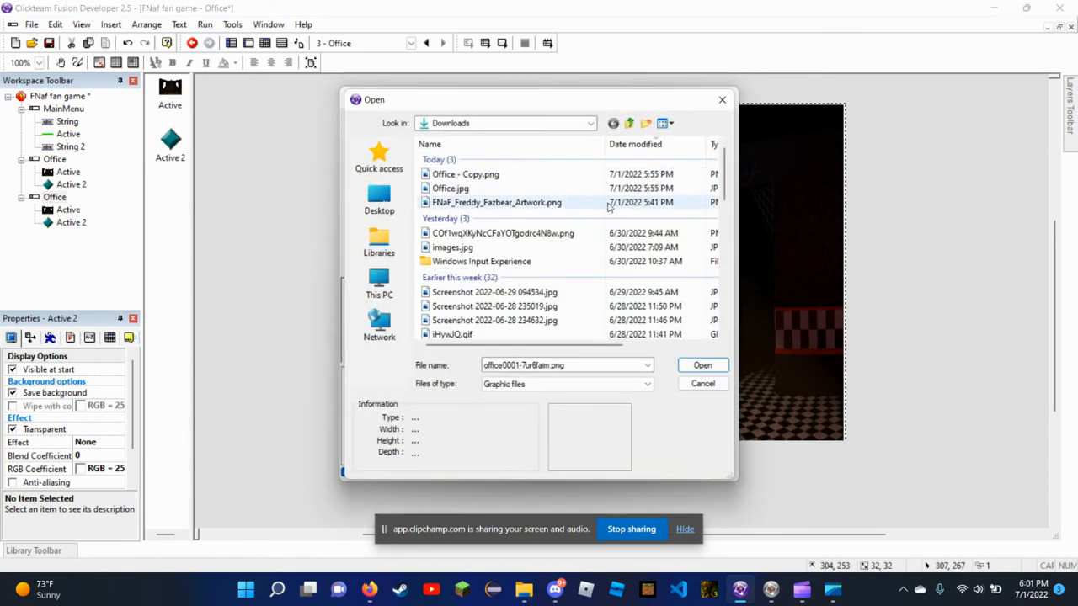
Try to import FNaF_Freddy_Fazbear_Artwork.png from Downloads as the Active 2 object's picture
click(595, 203)
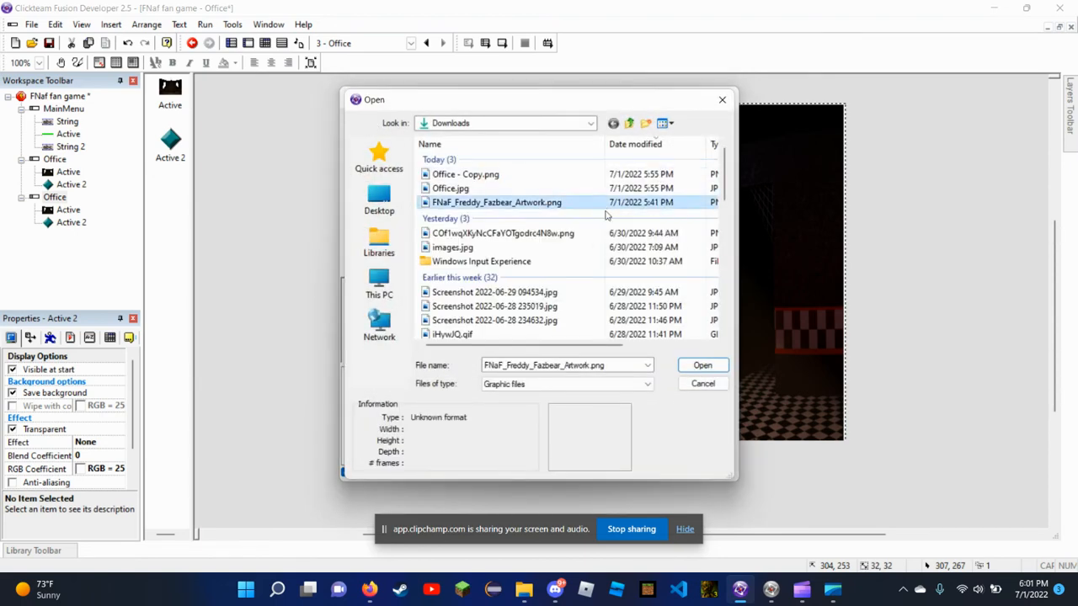
click(704, 365)
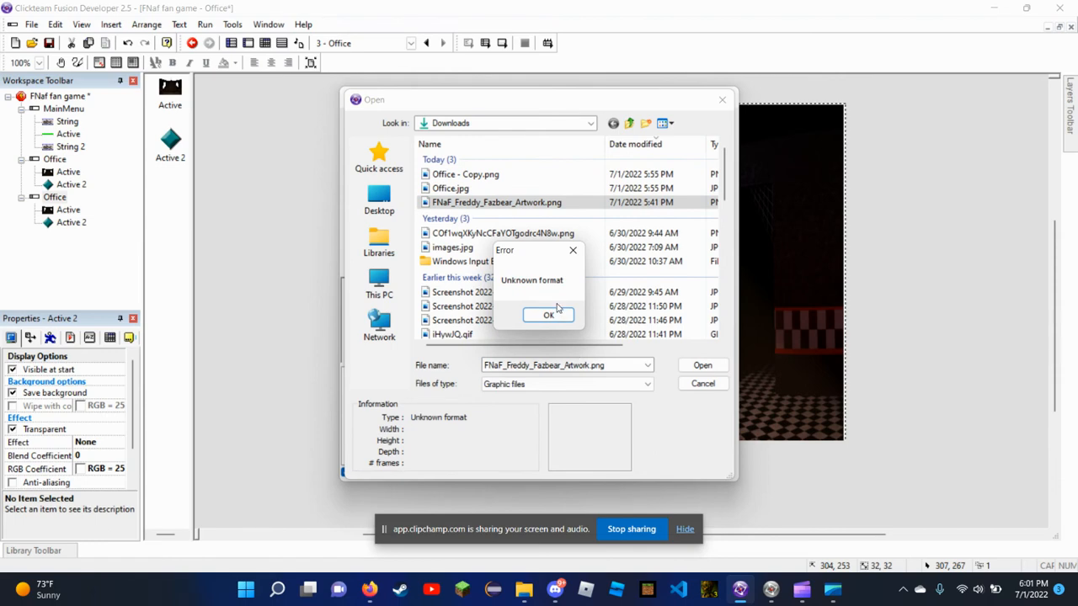
click(549, 314)
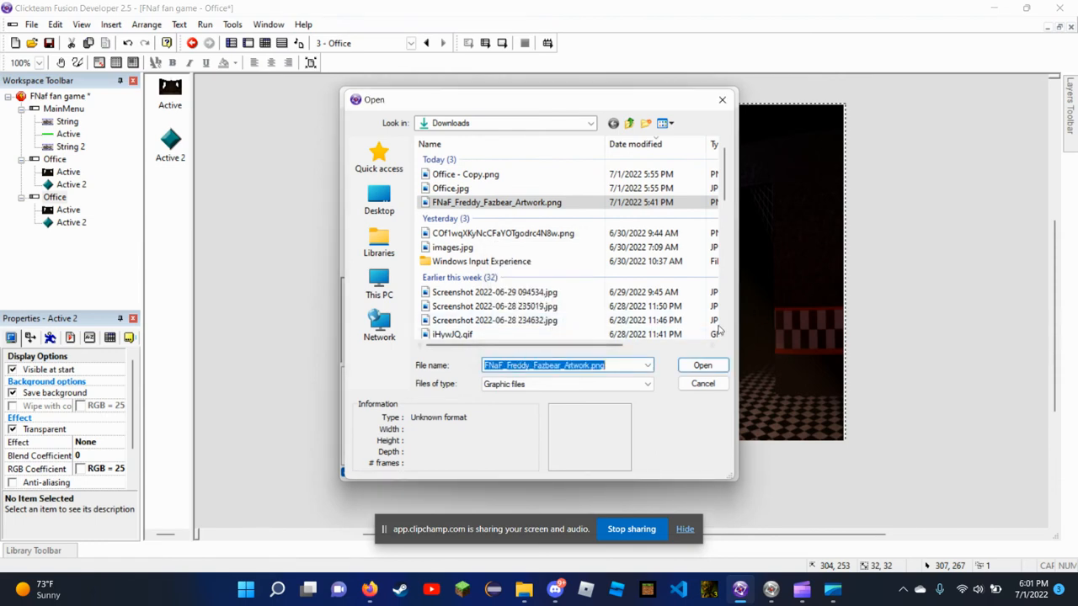
Switch to Firefox and preview the Cartoon Style FNAF 1 Freddy Fazbear picture in the "FNaF cartoon freddy" image results
click(530, 593)
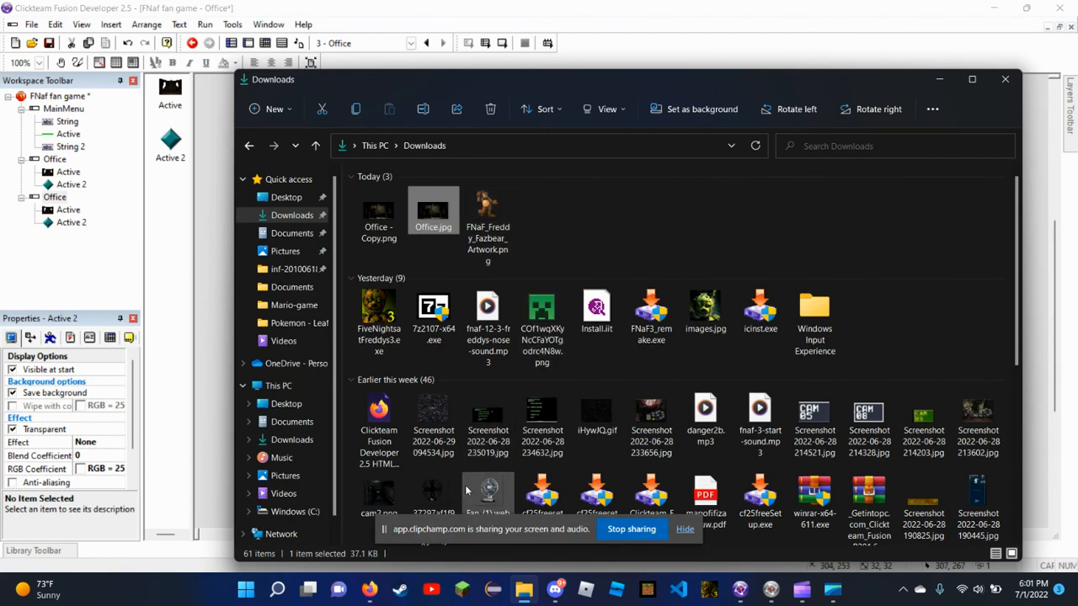
click(373, 596)
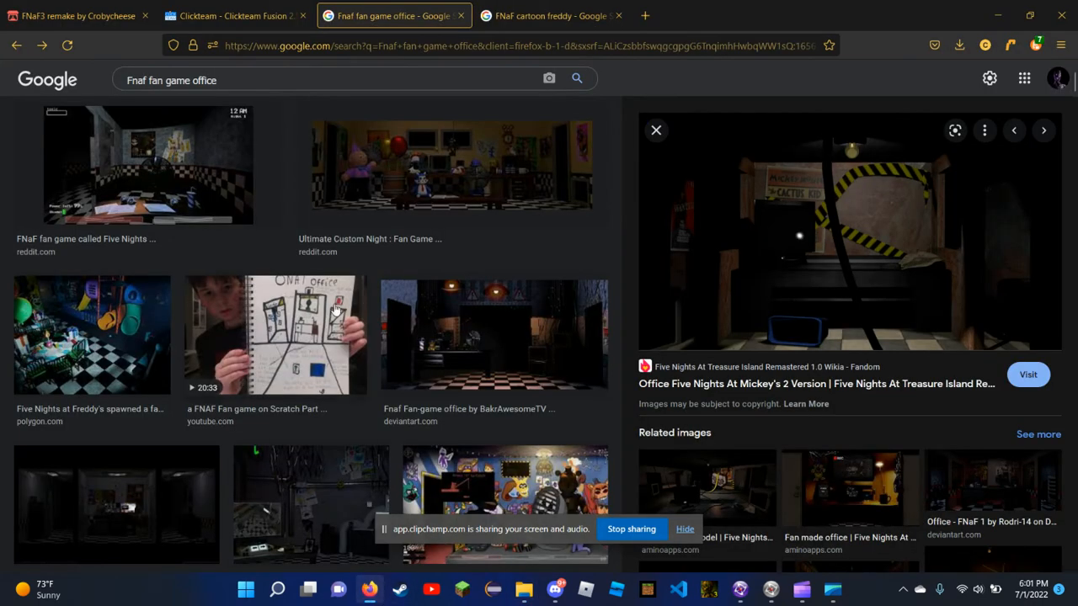
scroll(421, 379, up, 2)
click(551, 15)
scroll(522, 185, down, 3)
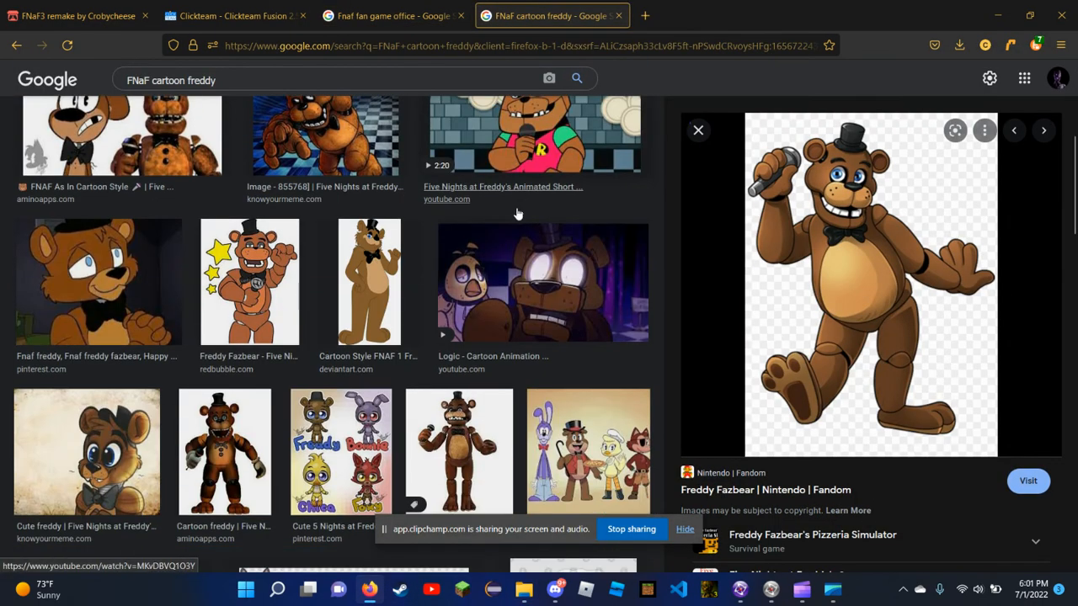
click(397, 294)
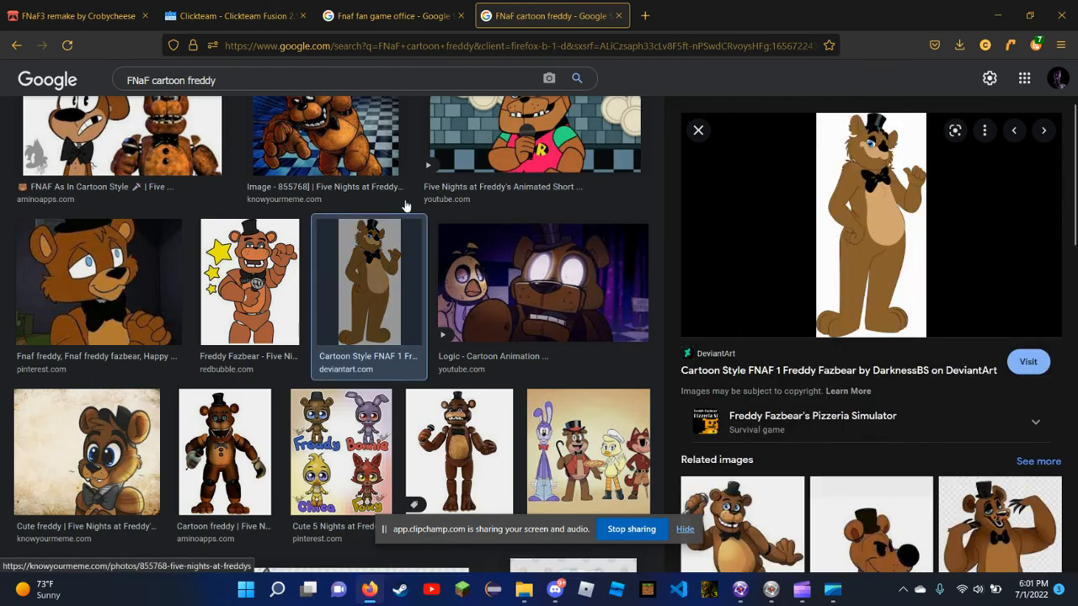
Browse the "FNaF cartoon freddy" image results for a usable Freddy picture, previewing the Redbubble Freddy, Redbubble Foxy and eBay sticker images
click(283, 311)
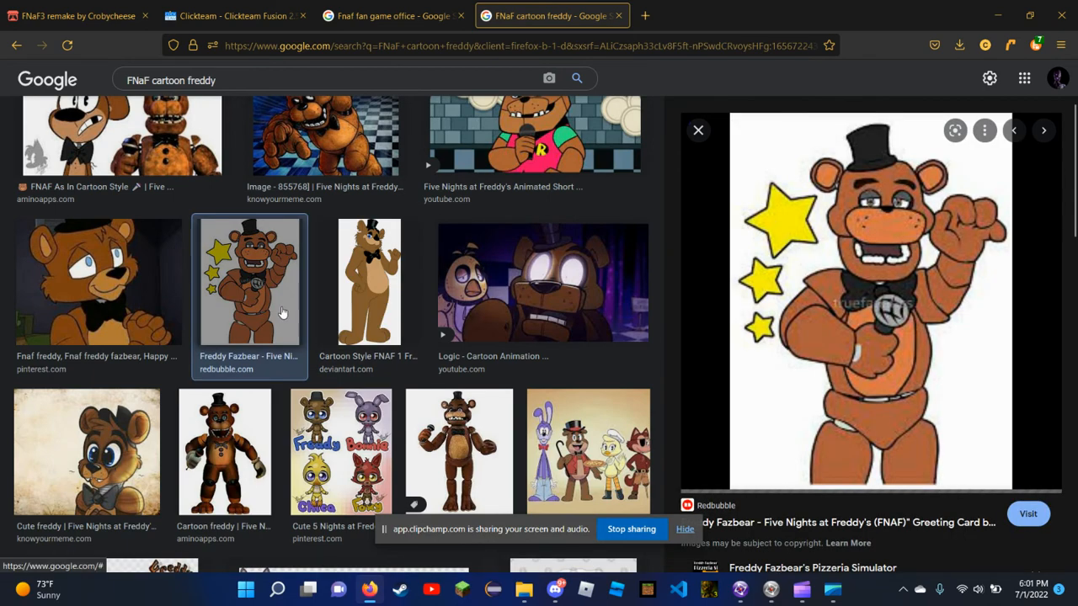
scroll(277, 353, down, 2)
scroll(277, 386, down, 1)
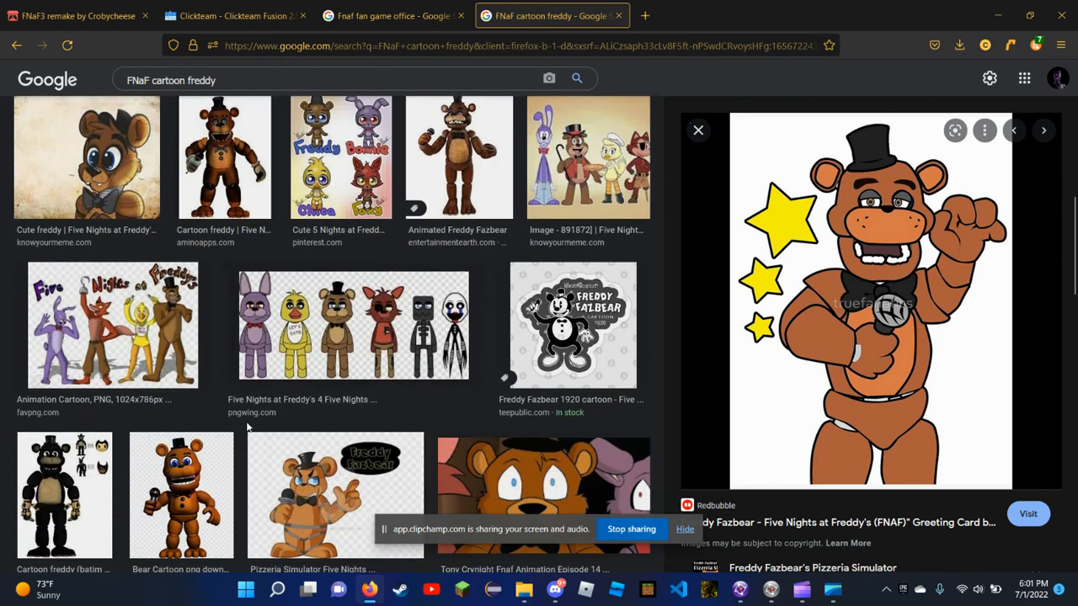
scroll(364, 349, down, 3)
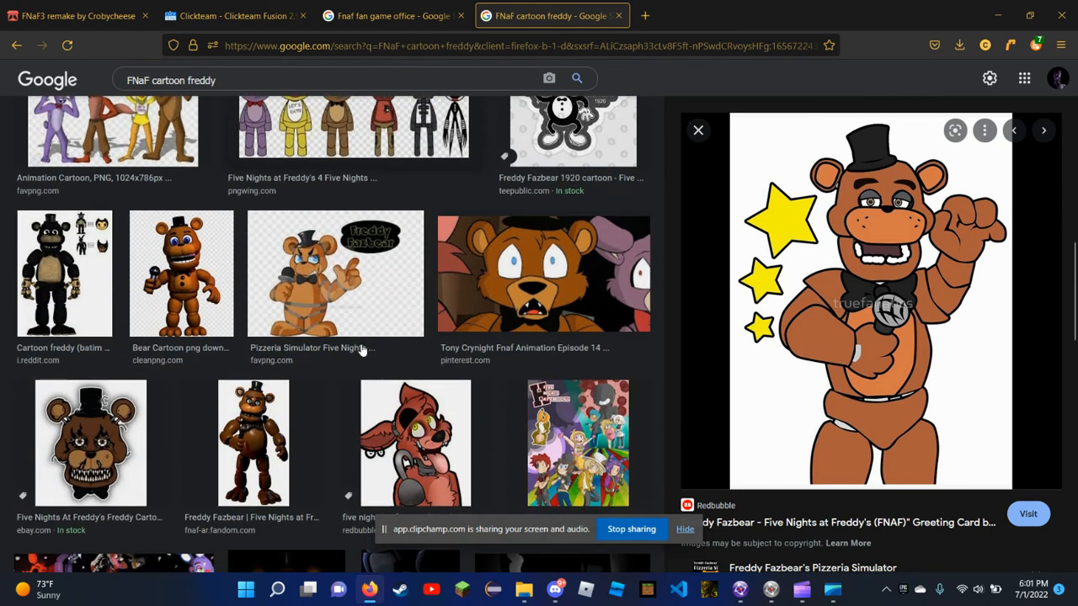
scroll(364, 320, up, 2)
scroll(364, 318, down, 5)
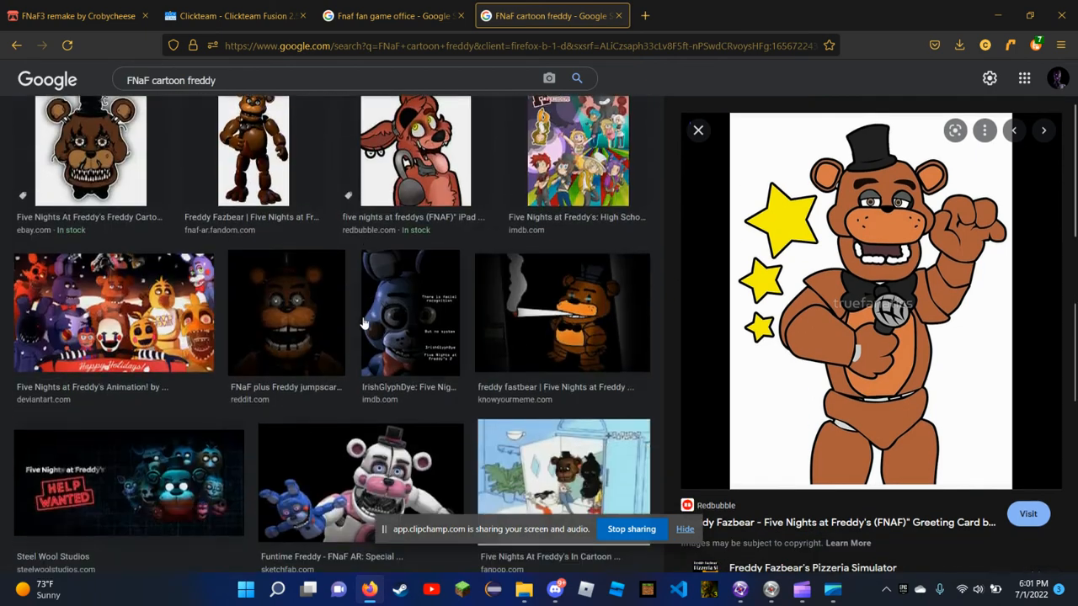
click(424, 174)
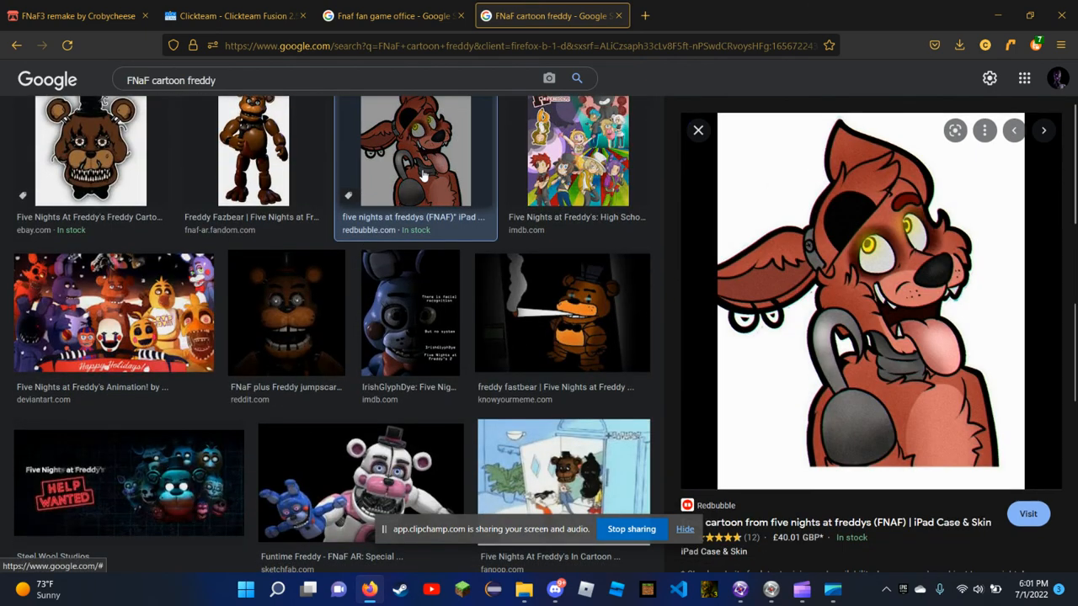
click(89, 200)
scroll(240, 299, down, 5)
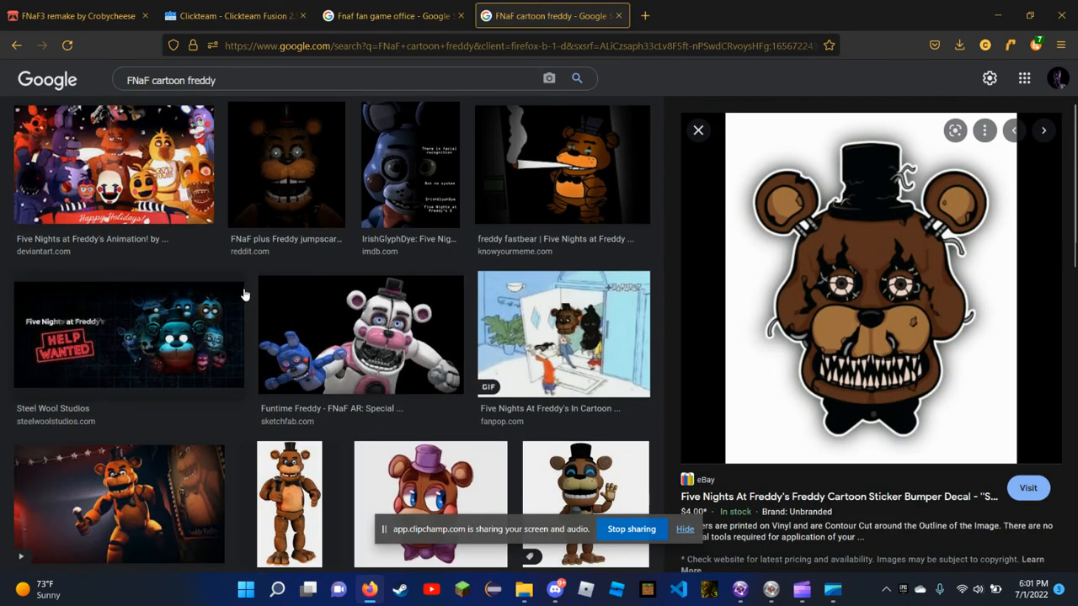
scroll(224, 304, down, 10)
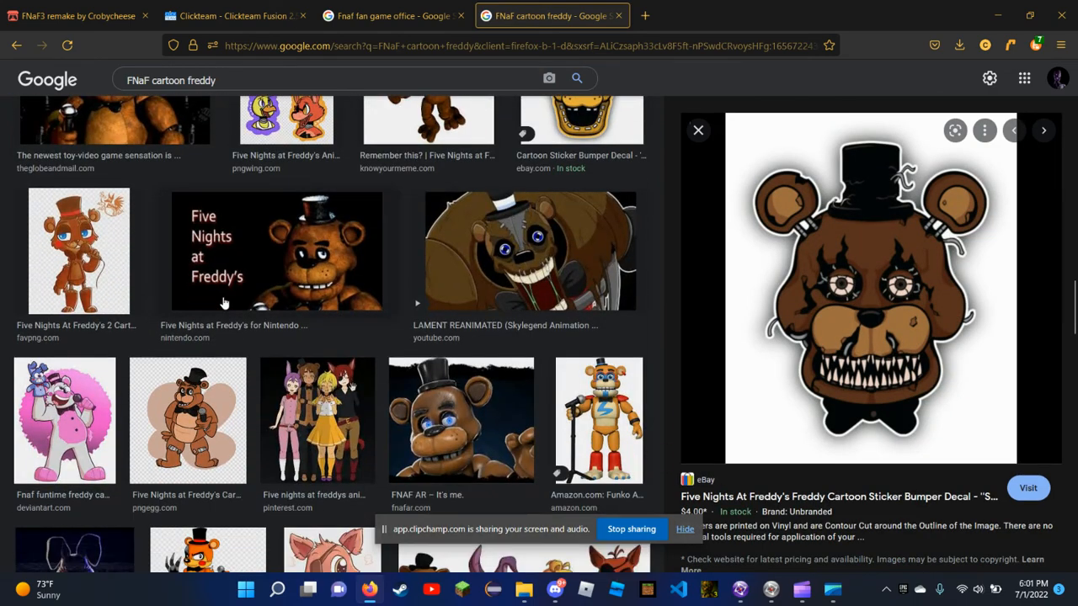
scroll(226, 303, down, 3)
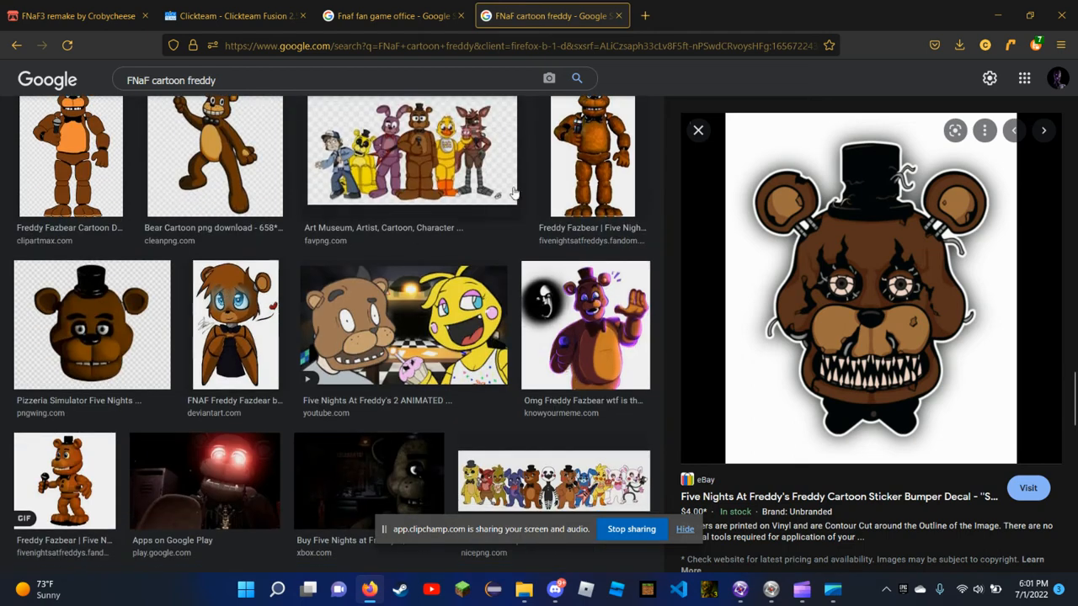
Preview the full-body Freddy Fazbear picture from the Five Nights At Freddy's Wiki and save it to Downloads as Freddy_Fazbear.webp
click(598, 159)
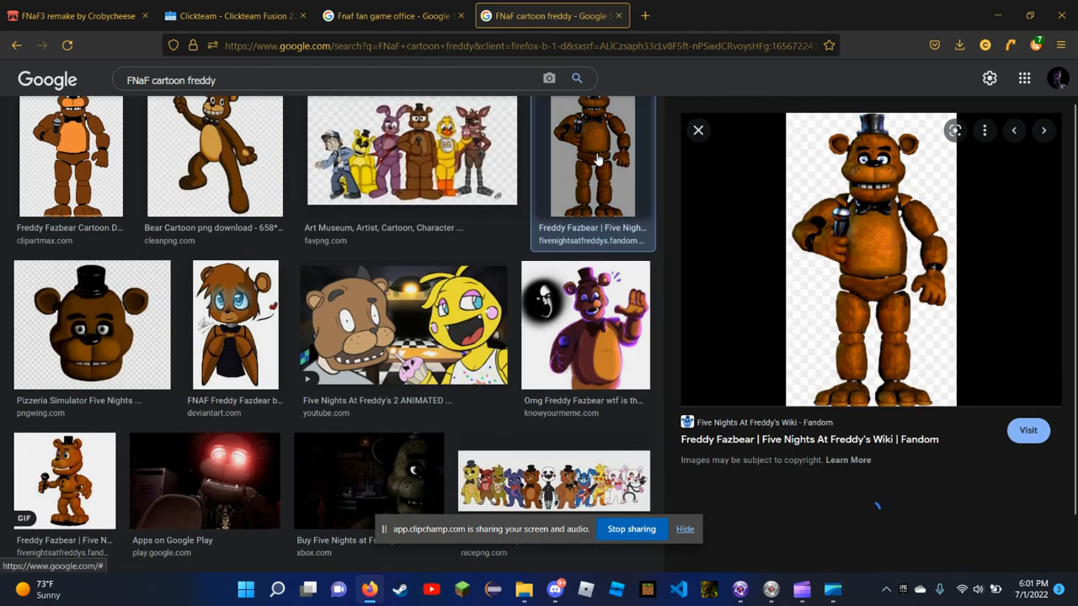
right_click(870, 220)
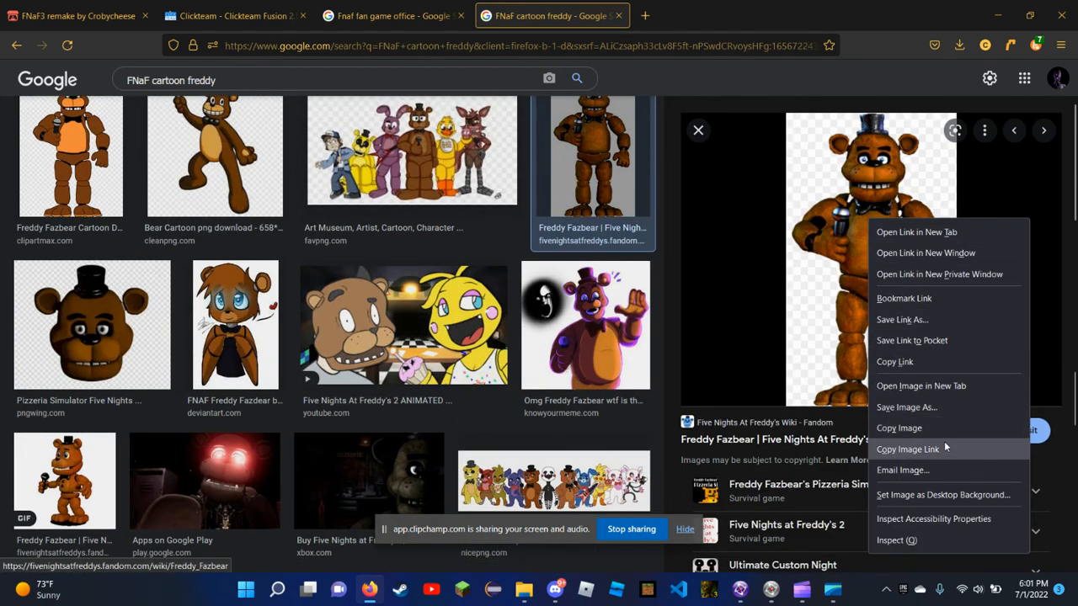
click(950, 410)
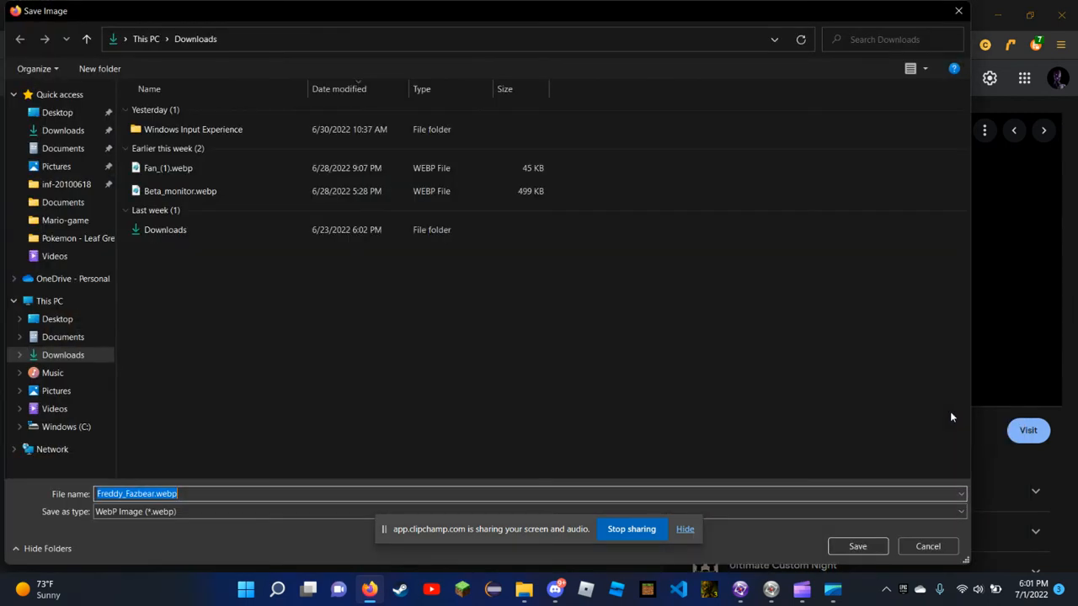
click(852, 547)
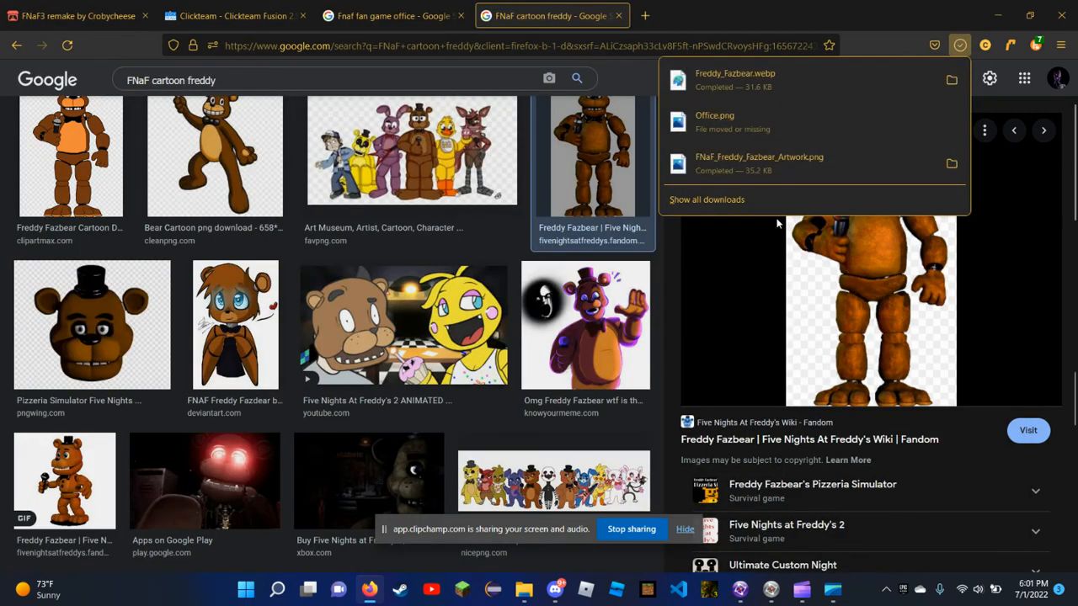
click(832, 340)
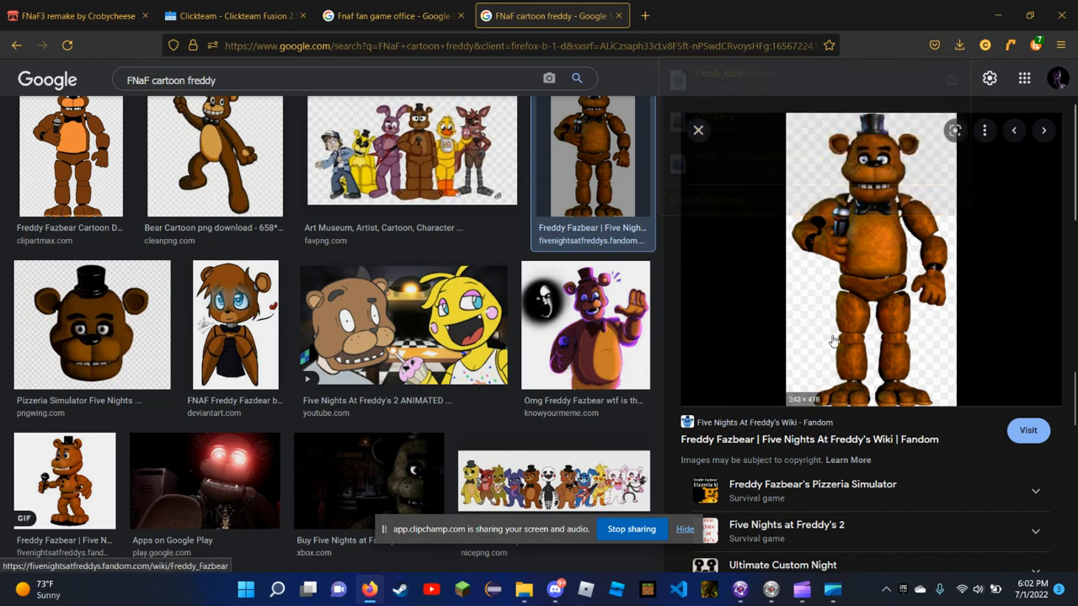
Start saving the same Freddy Fazbear picture again, naming the file Freddy_Fazbear.jpg
right_click(832, 341)
click(857, 192)
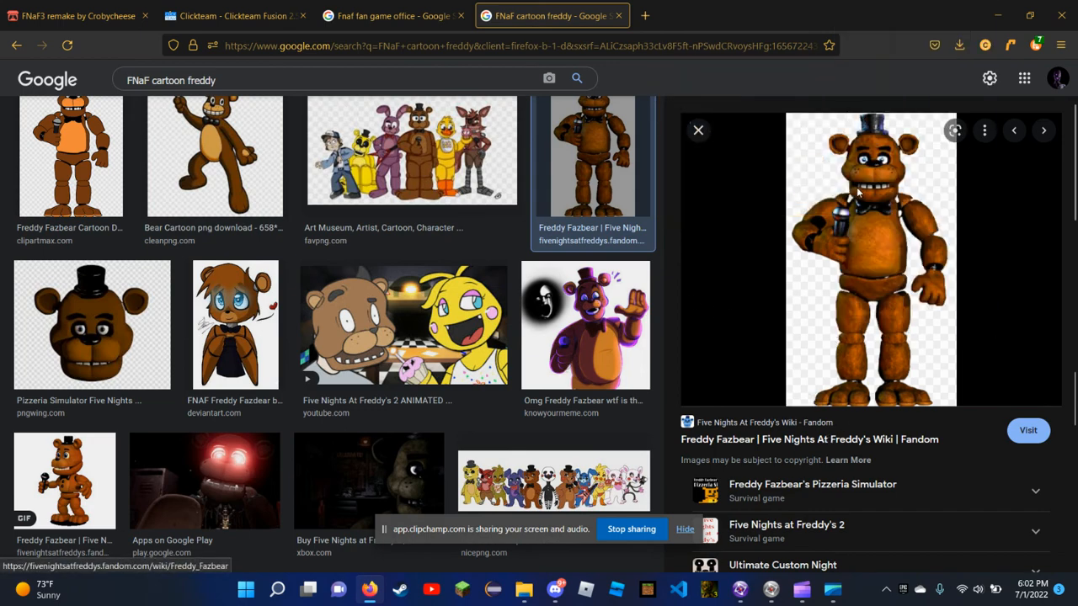
click(193, 495)
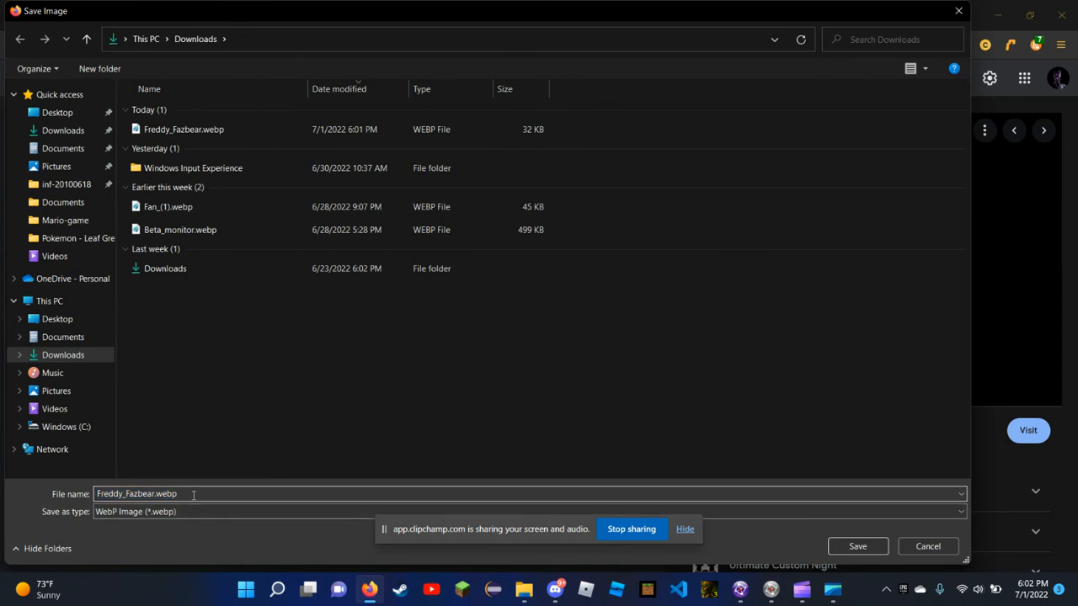
key(BackSpace)
key(BackSpace)
key(BackSpace)
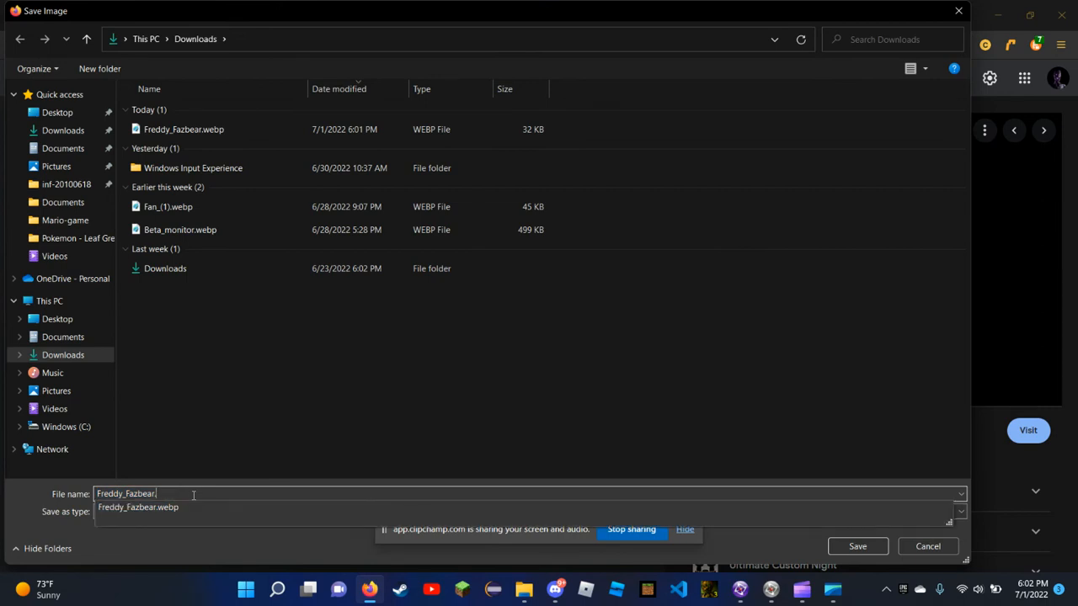
text(jpg)
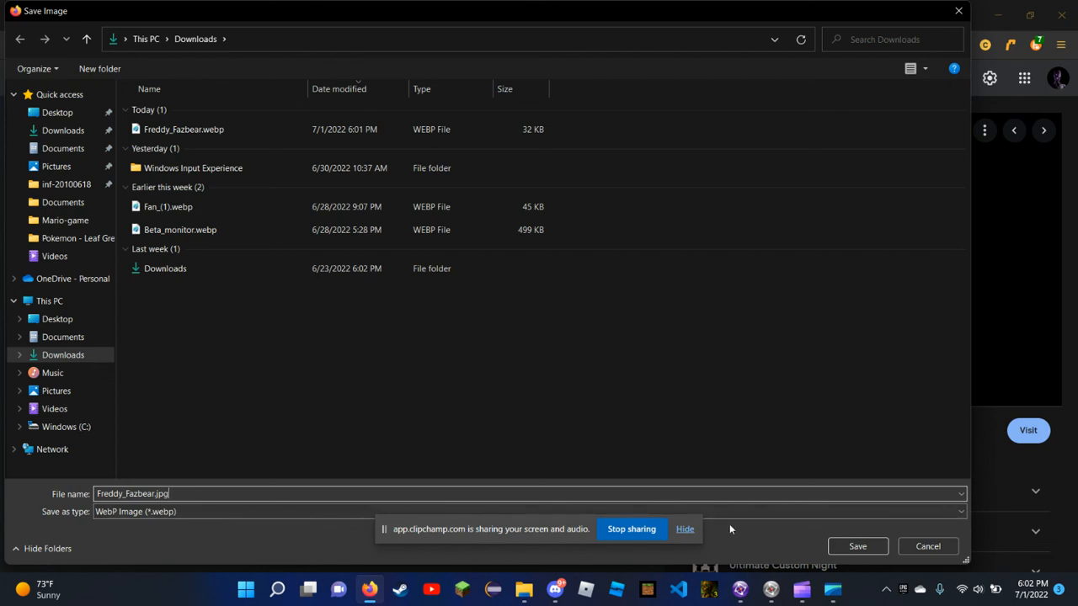
Set the file type to All Files, save the picture to Downloads, and check the downloaded Freddy_Fazbear.jpg in the image viewer
click(781, 516)
click(768, 544)
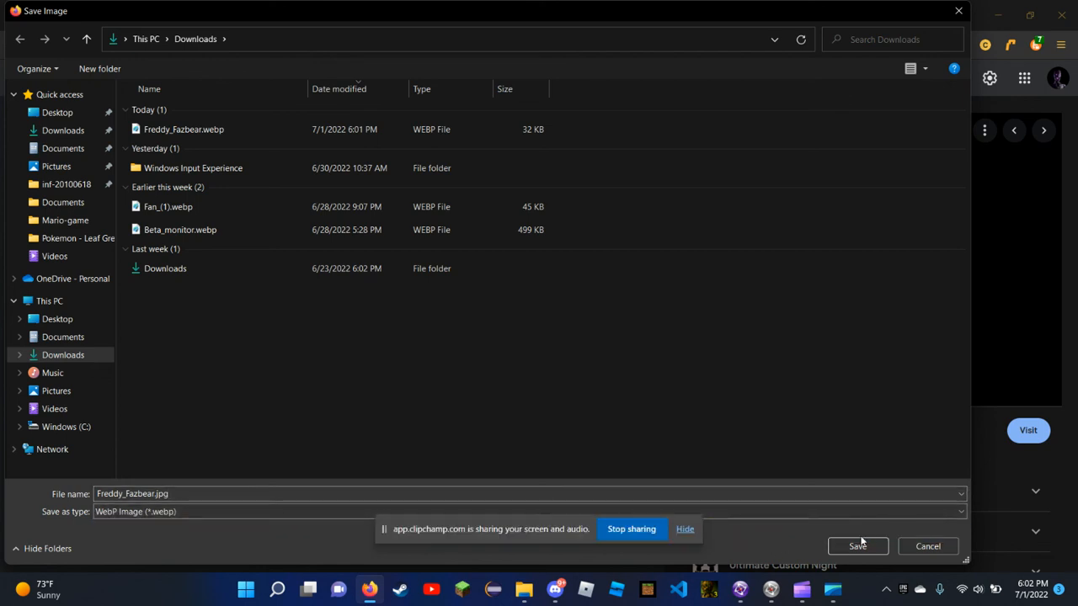
click(749, 511)
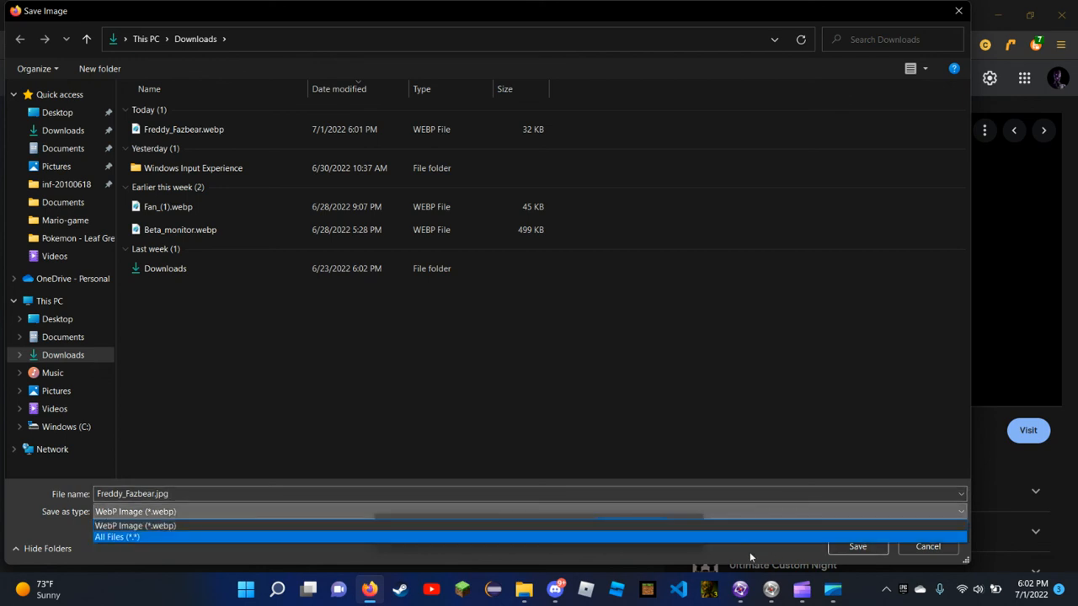
click(768, 513)
click(773, 536)
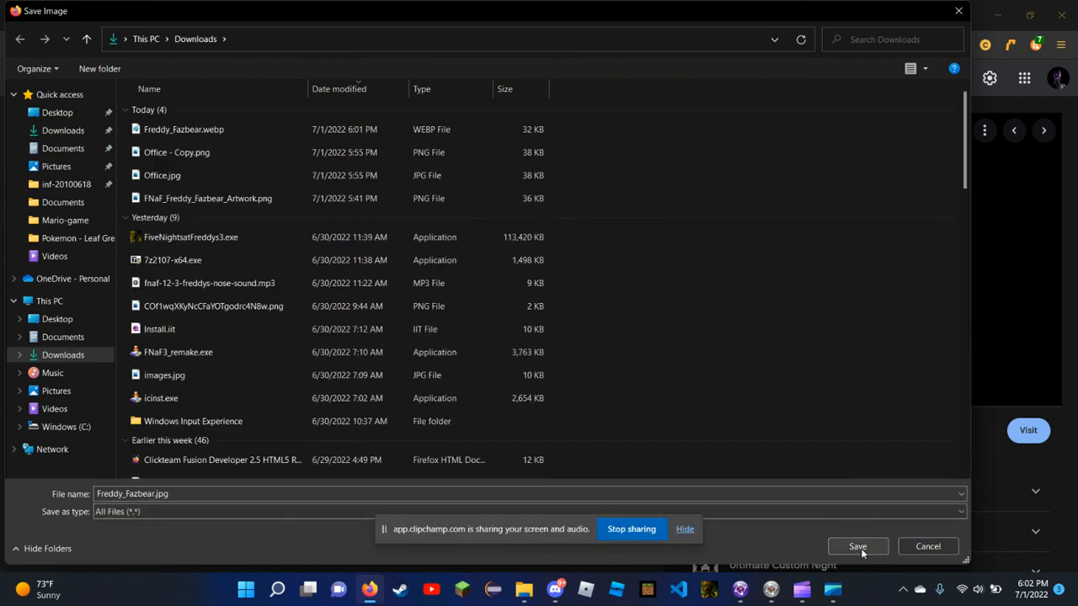
click(858, 547)
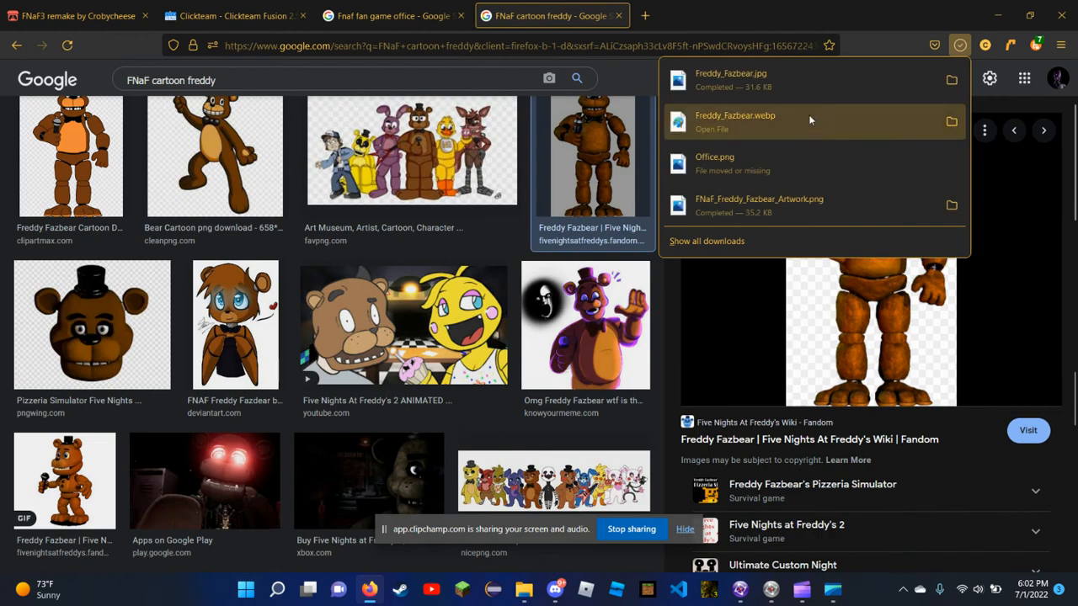
click(810, 79)
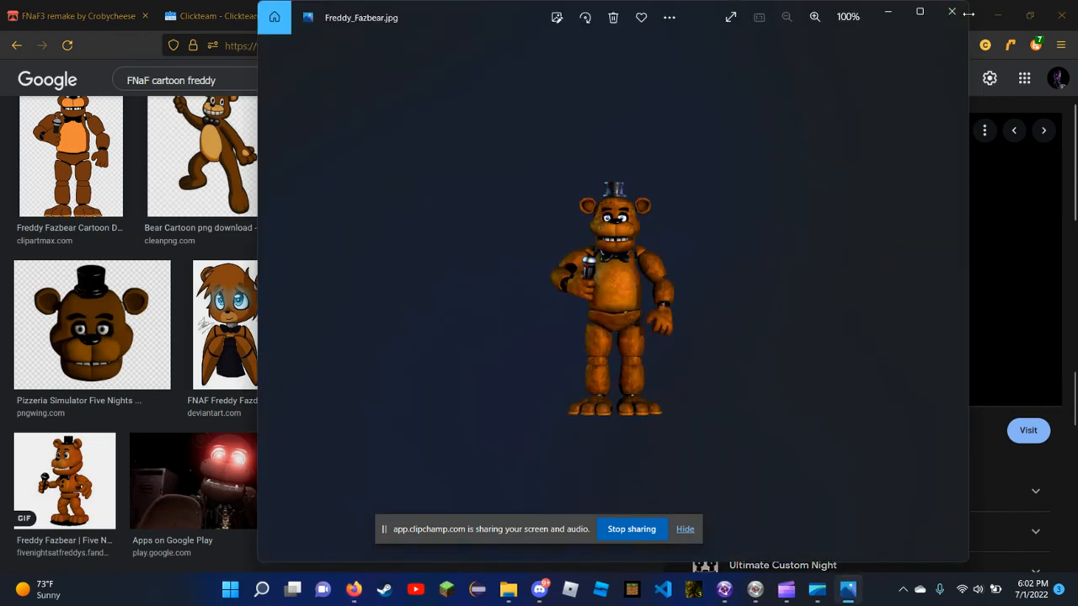
click(952, 12)
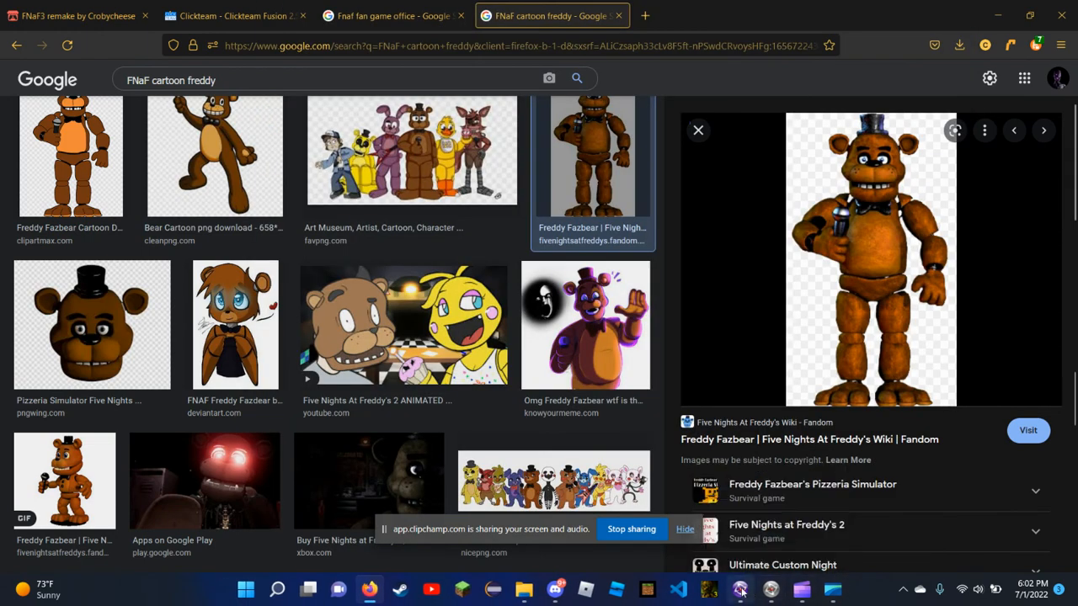
Switch to Clickteam Fusion and try to import Freddy_Fazbear.jpg from Downloads as the Active 2 object's picture
click(740, 590)
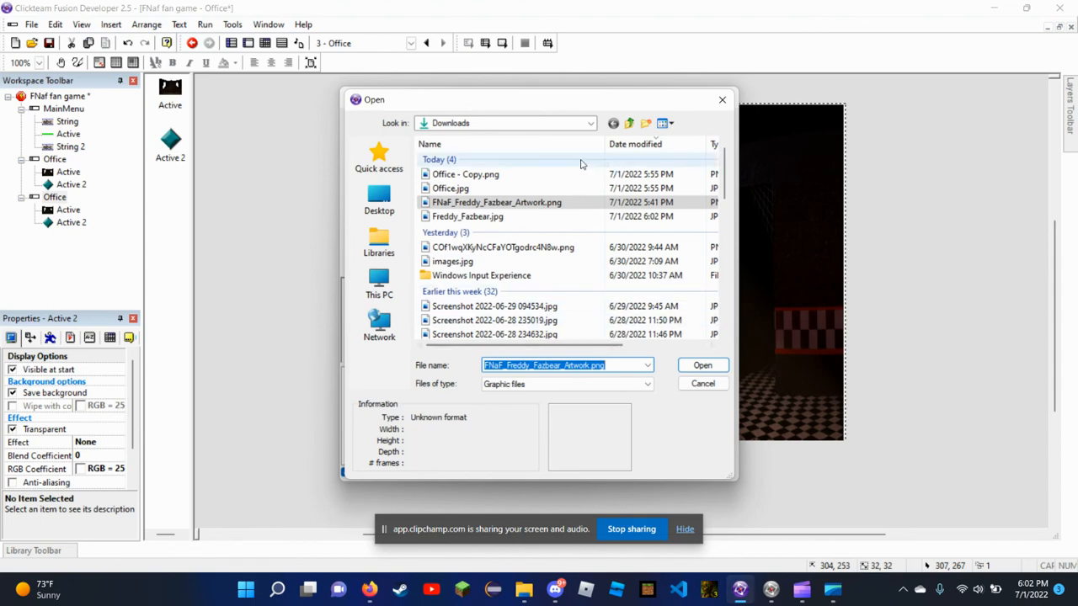
click(603, 219)
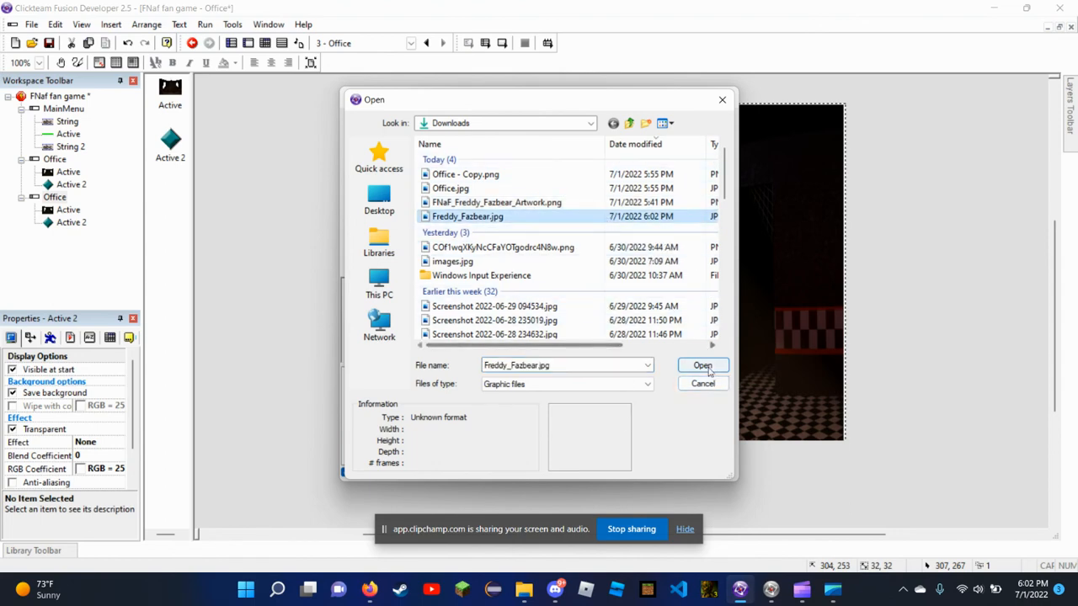
click(706, 367)
click(548, 315)
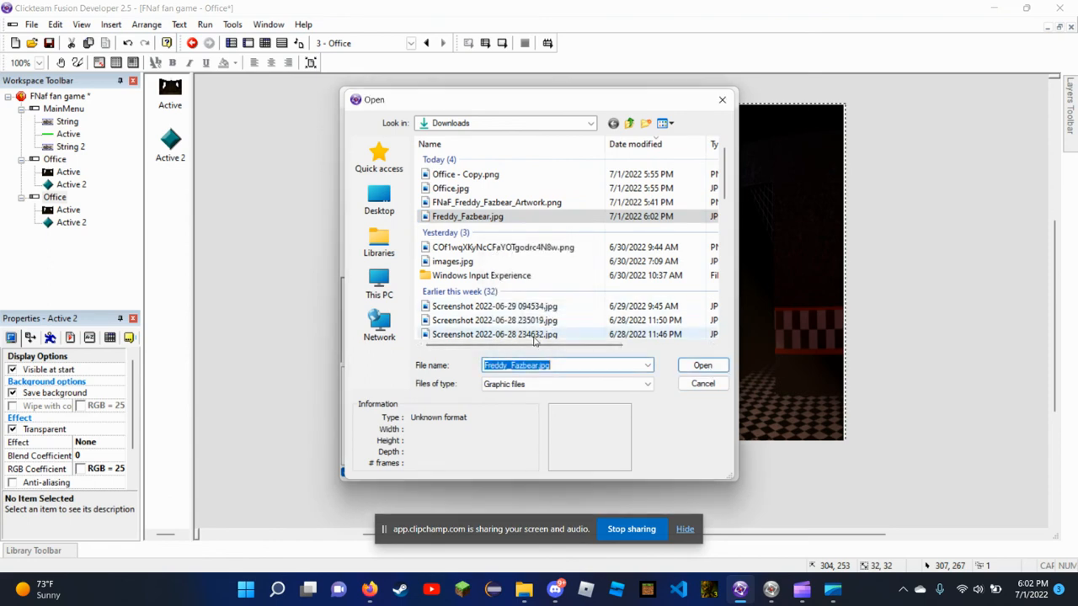
scroll(449, 293, down, 6)
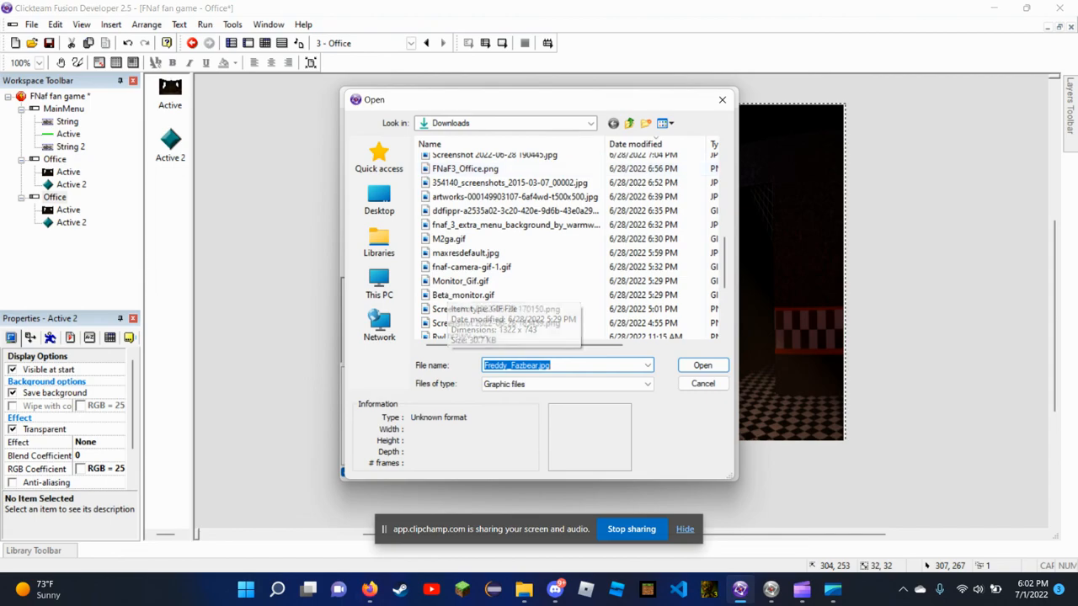
Switch to Firefox and look through the "FNaF cartoon freddy" image results for another Freddy picture
click(372, 596)
scroll(511, 323, down, 5)
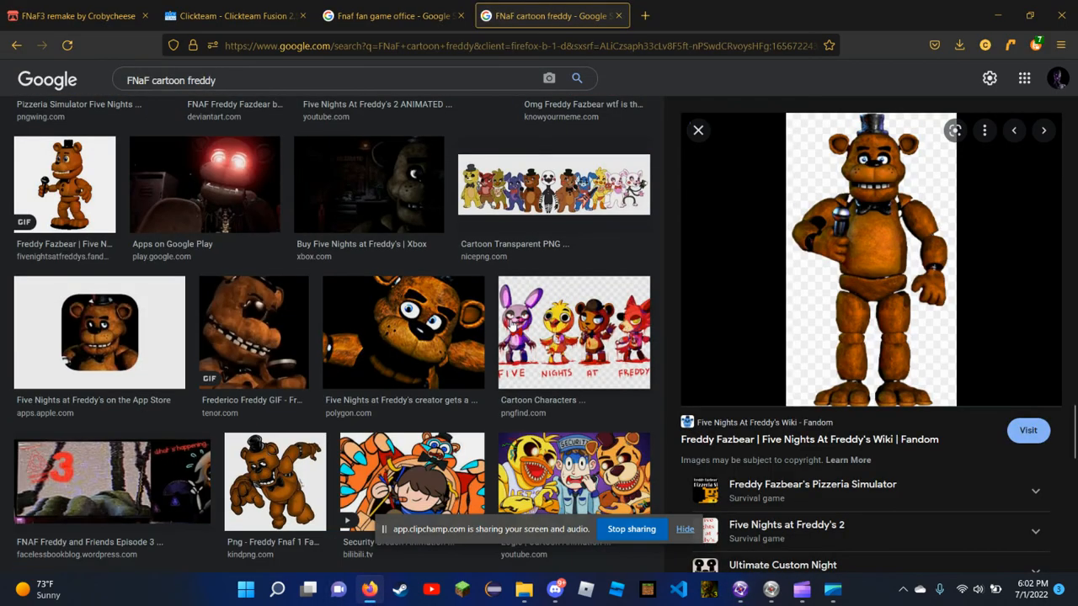
scroll(501, 320, down, 8)
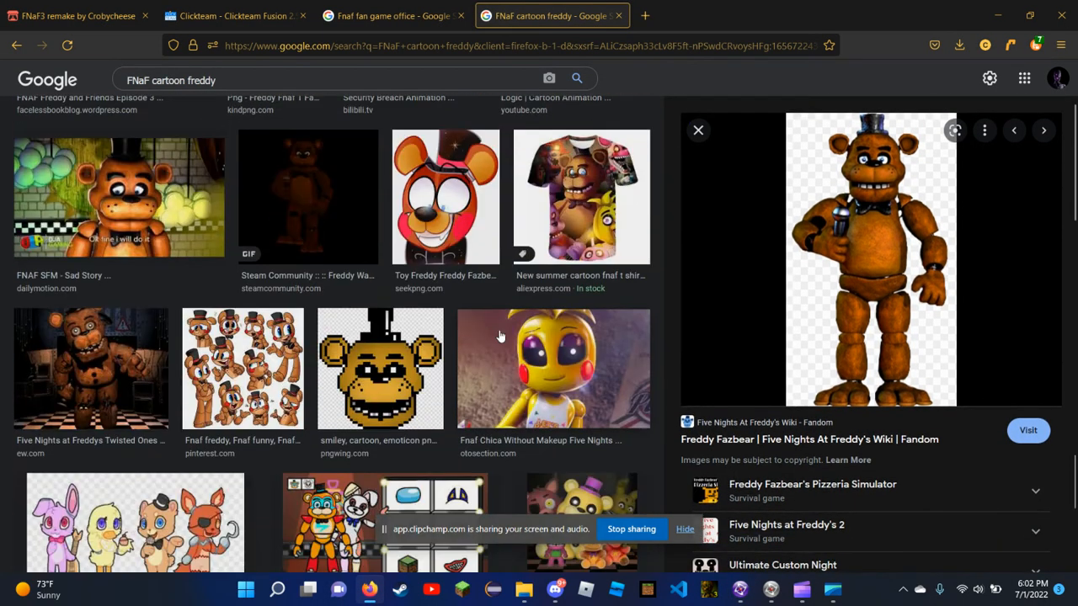
scroll(490, 323, down, 10)
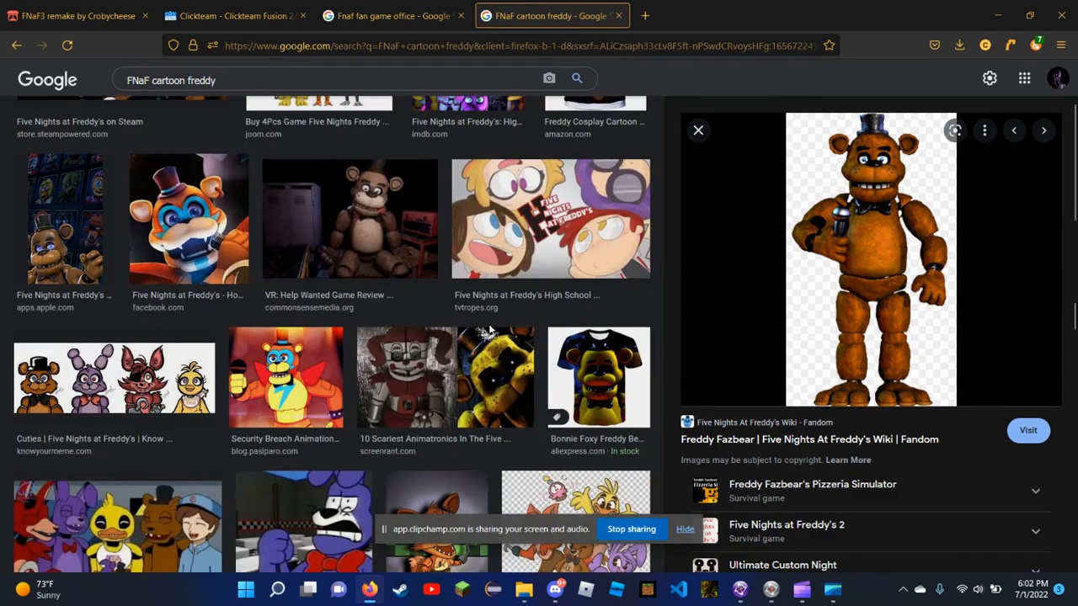
scroll(492, 320, down, 10)
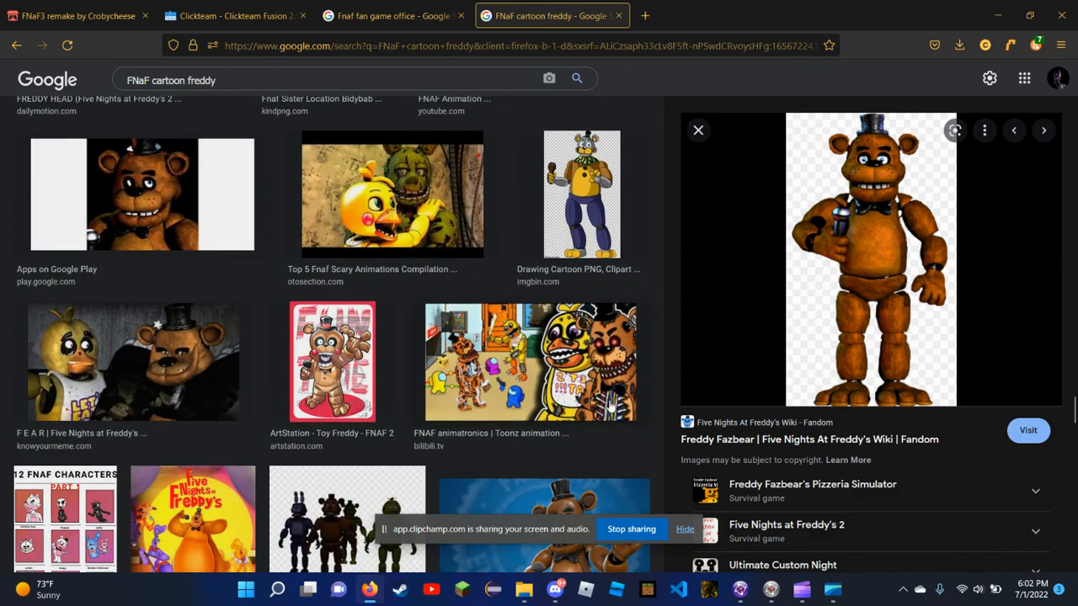
click(277, 590)
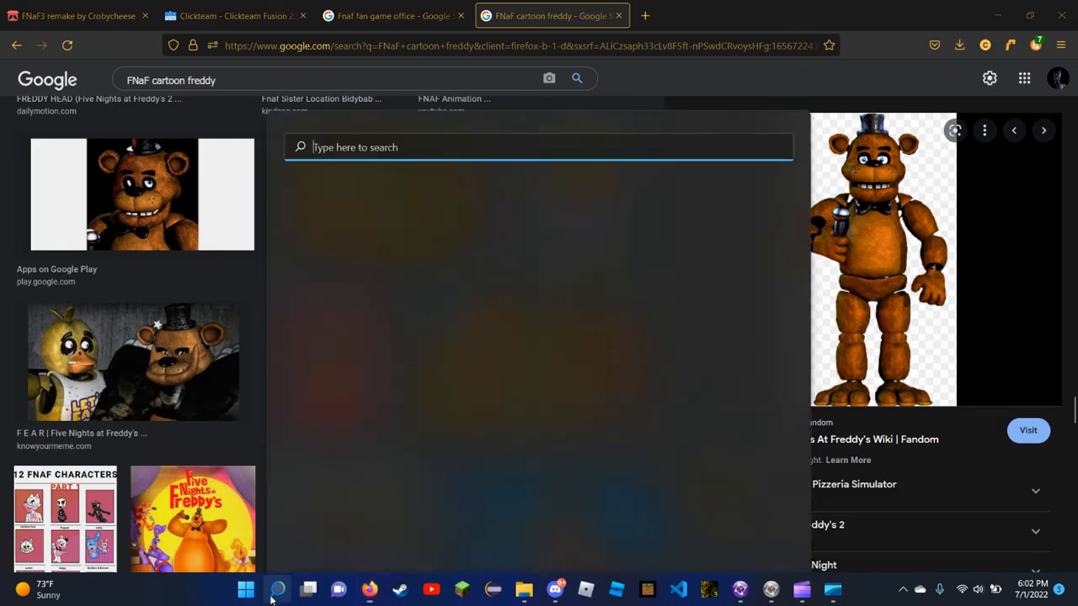
click(185, 450)
scroll(238, 400, up, 4)
scroll(238, 400, down, 10)
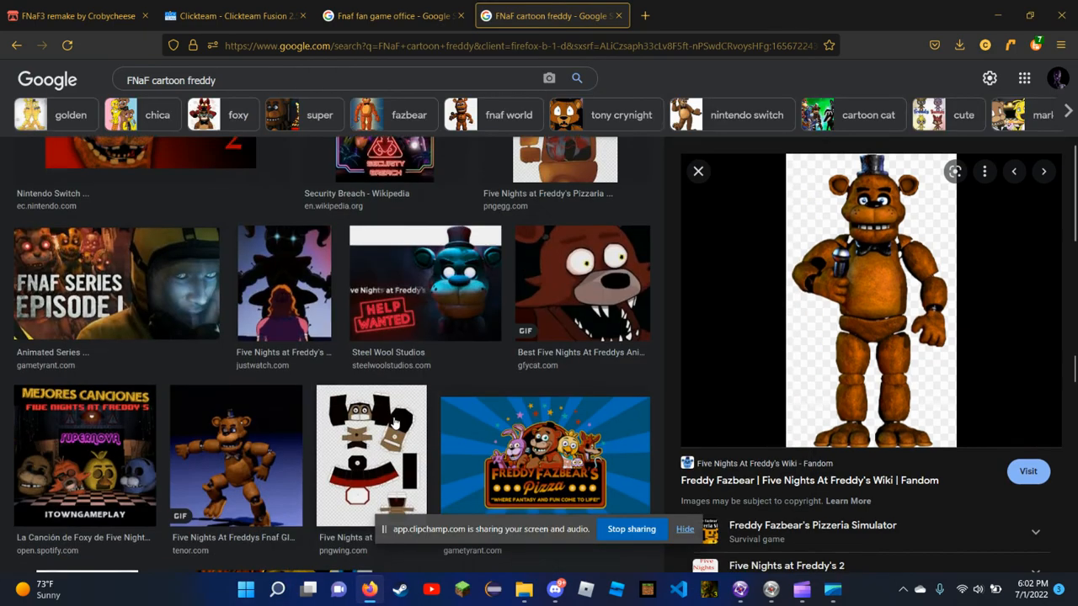
scroll(394, 423, up, 10)
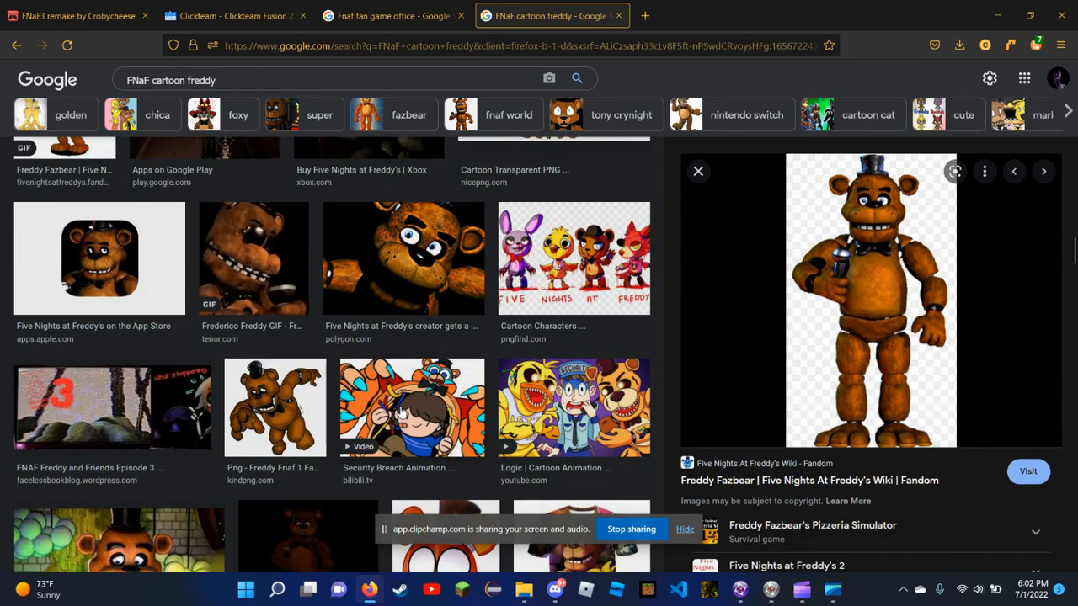
scroll(398, 416, up, 6)
scroll(403, 414, up, 5)
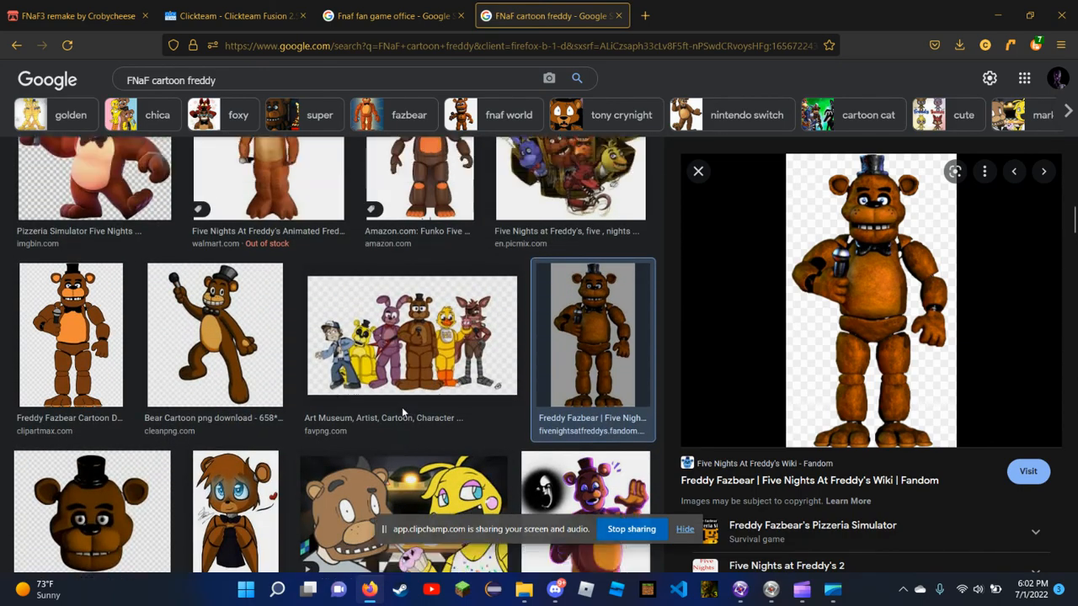
Go back through the image results and open the Nintendo Fandom picture of Freddy Fazbear holding a microphone
scroll(399, 448, up, 5)
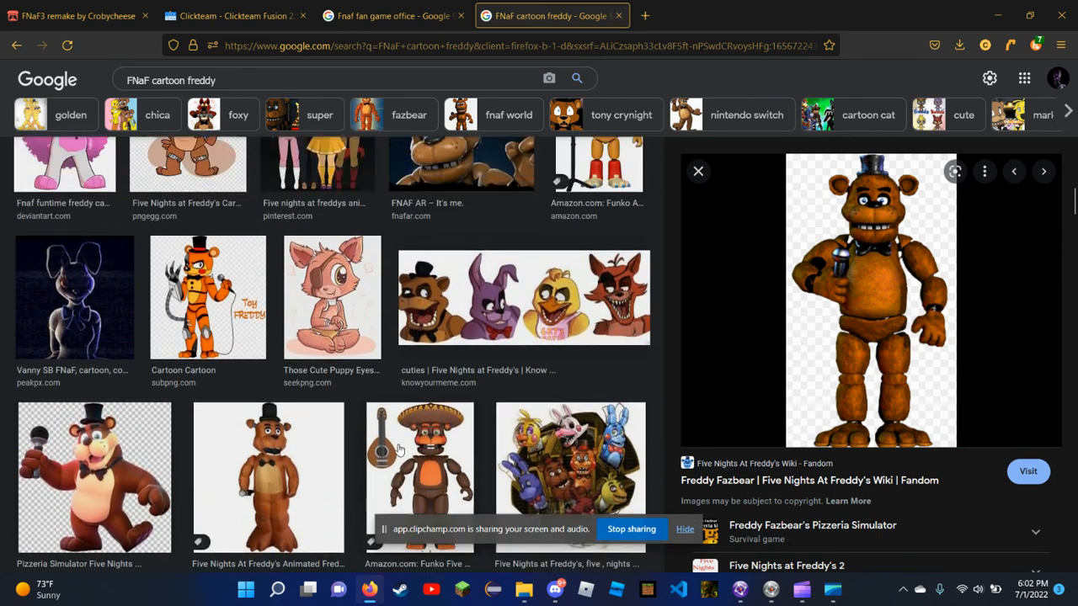
scroll(390, 449, up, 6)
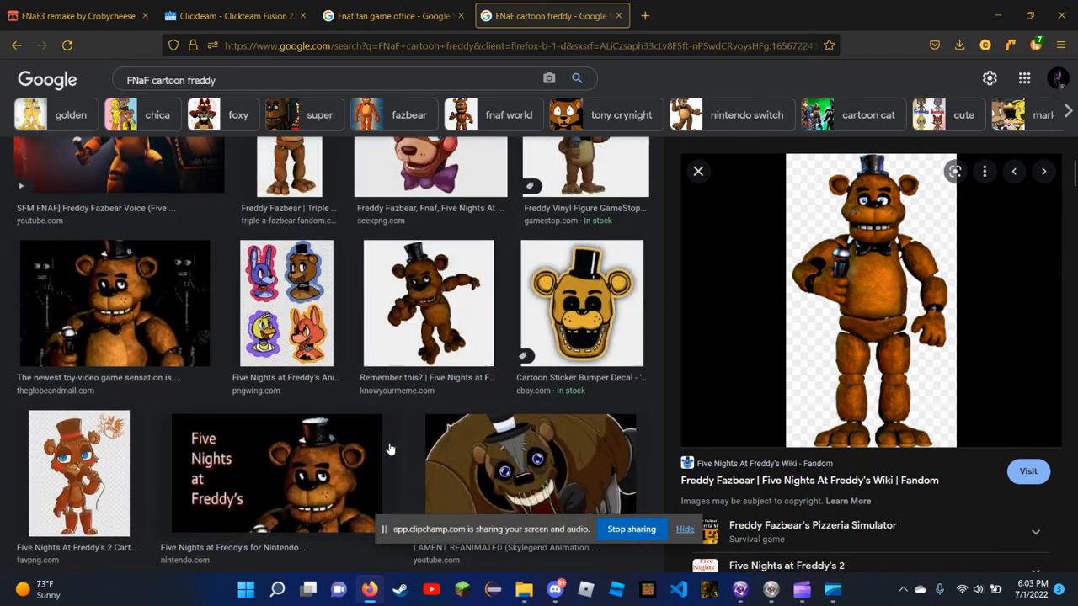
scroll(389, 435, up, 8)
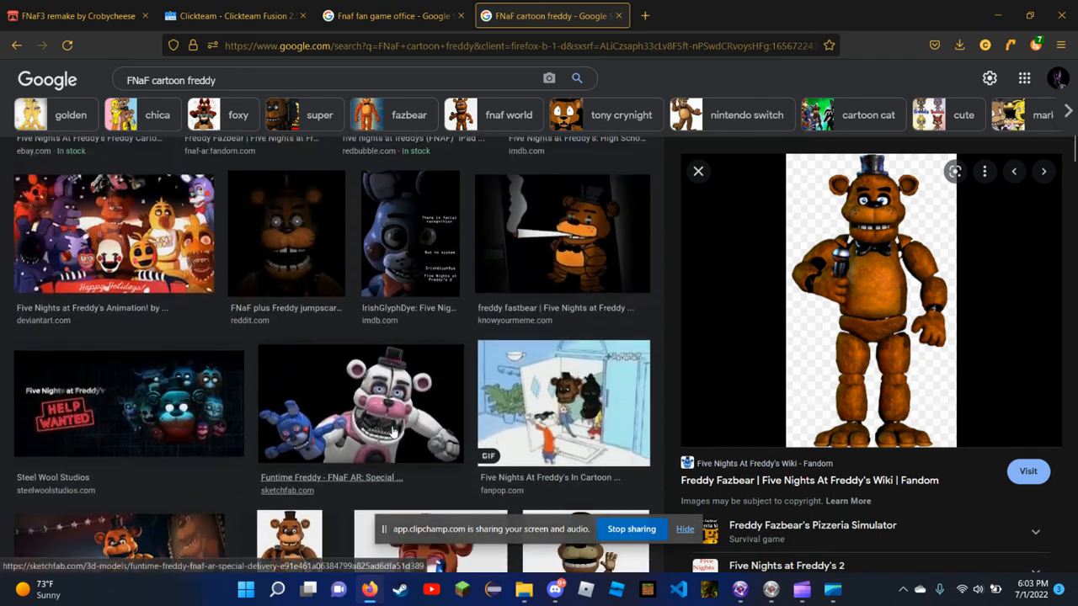
scroll(393, 429, up, 8)
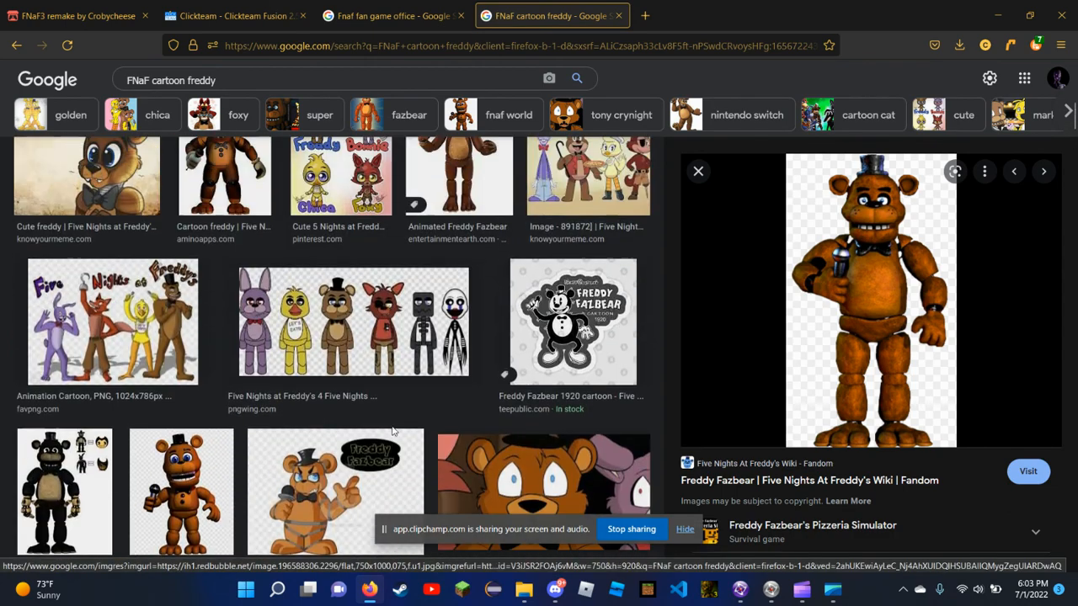
scroll(395, 428, up, 5)
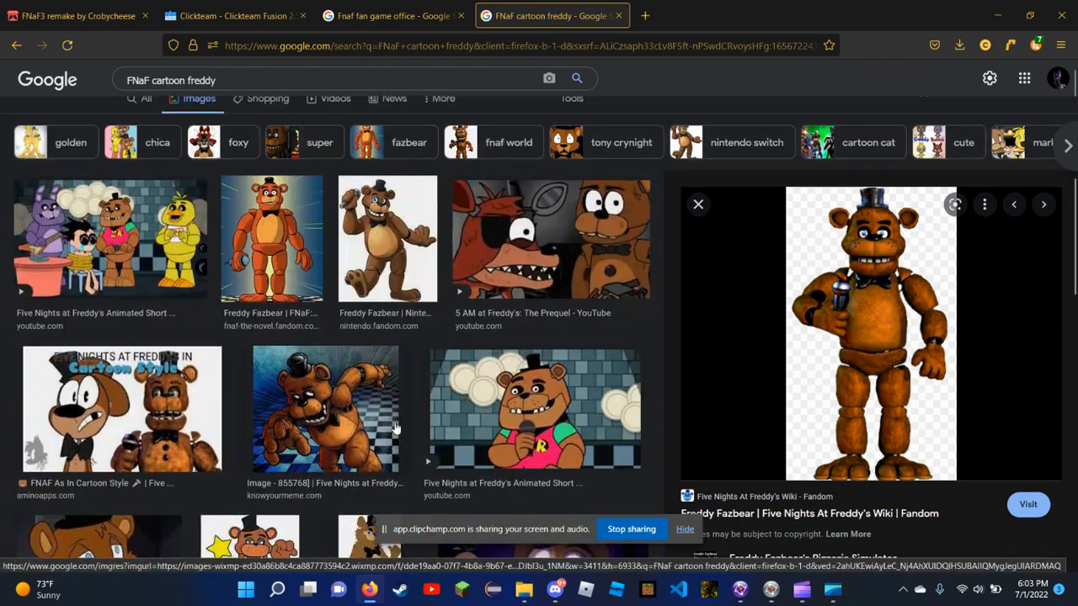
click(384, 299)
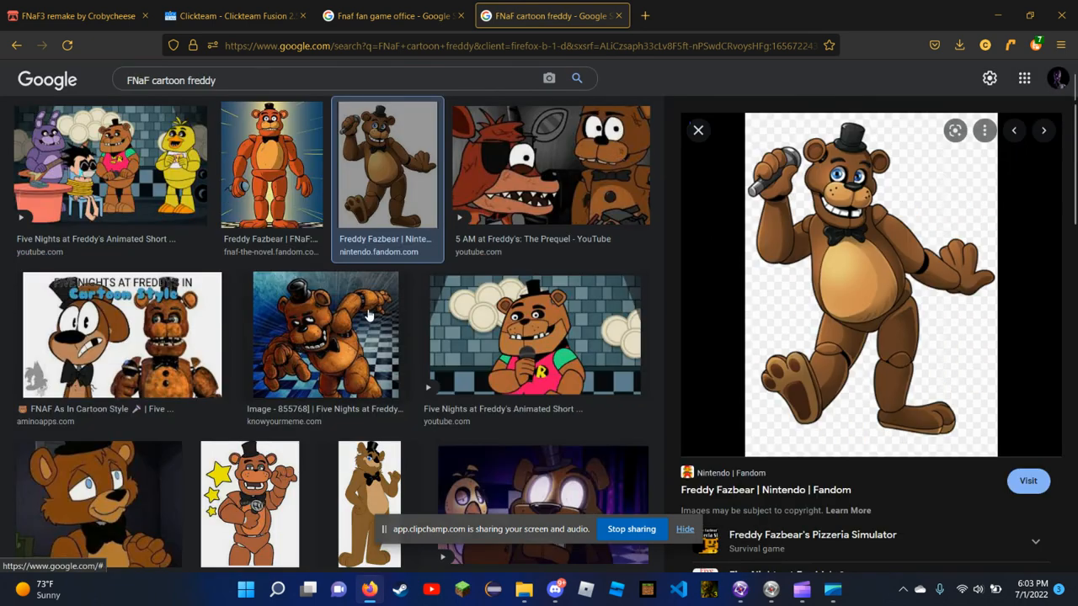
Launch Snipping Tool and capture a rectangular snip of the enlarged Freddy Fazbear picture in the preview
click(275, 589)
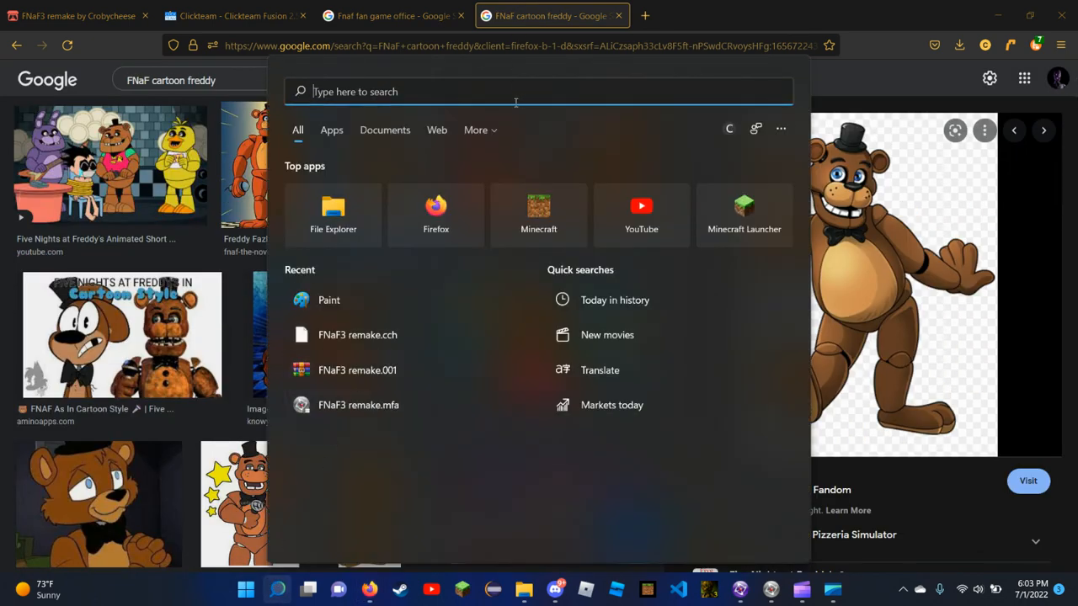
text(sna)
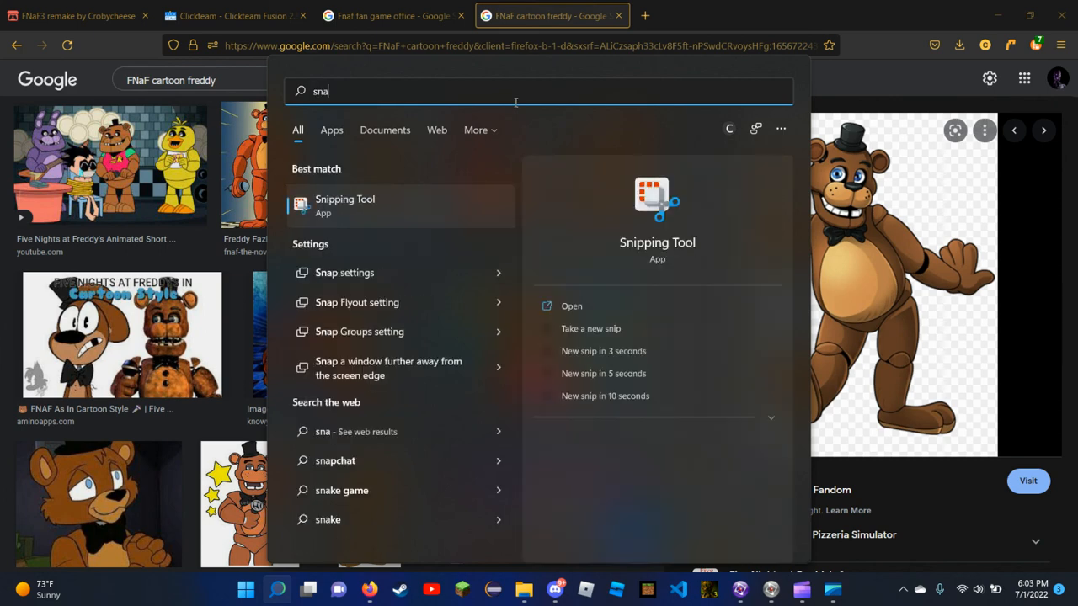
click(390, 219)
click(260, 47)
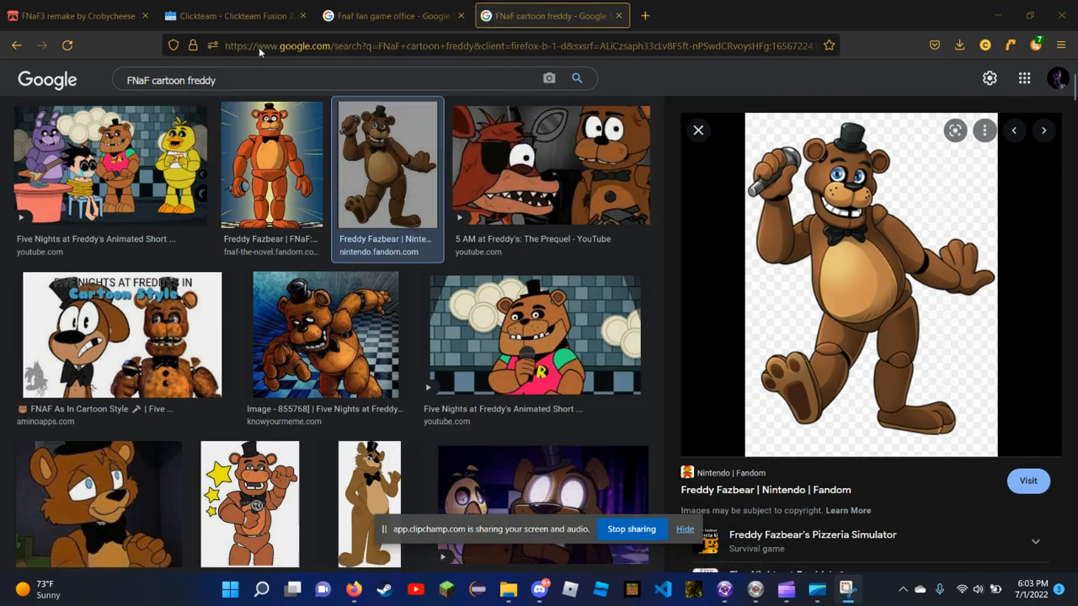
drag(755, 120, 983, 456)
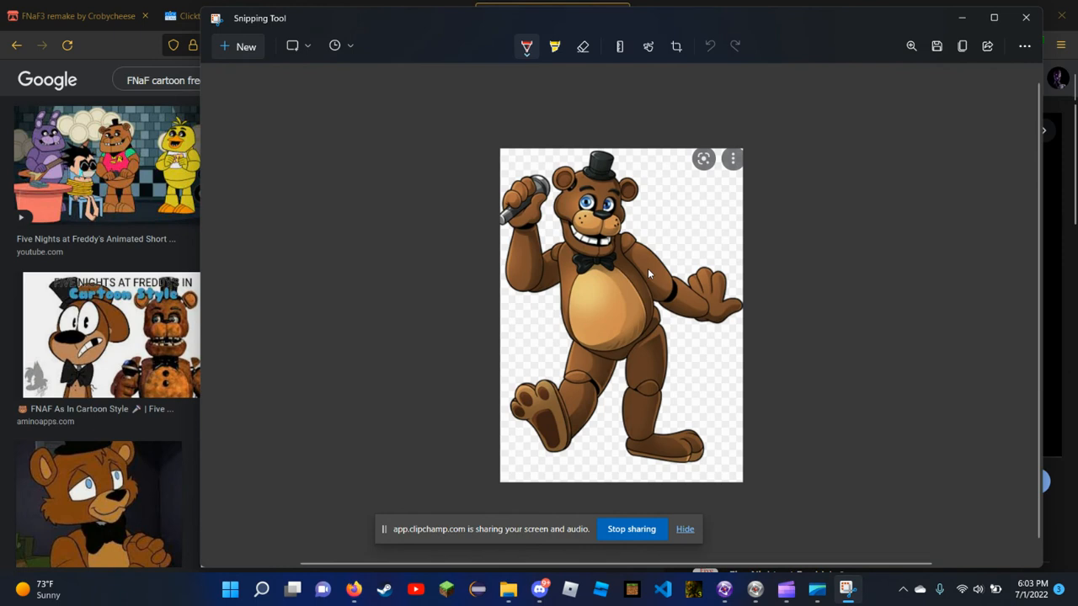
Save the snip to Downloads as Fweddy.jpg and close Snipping Tool
right_click(648, 268)
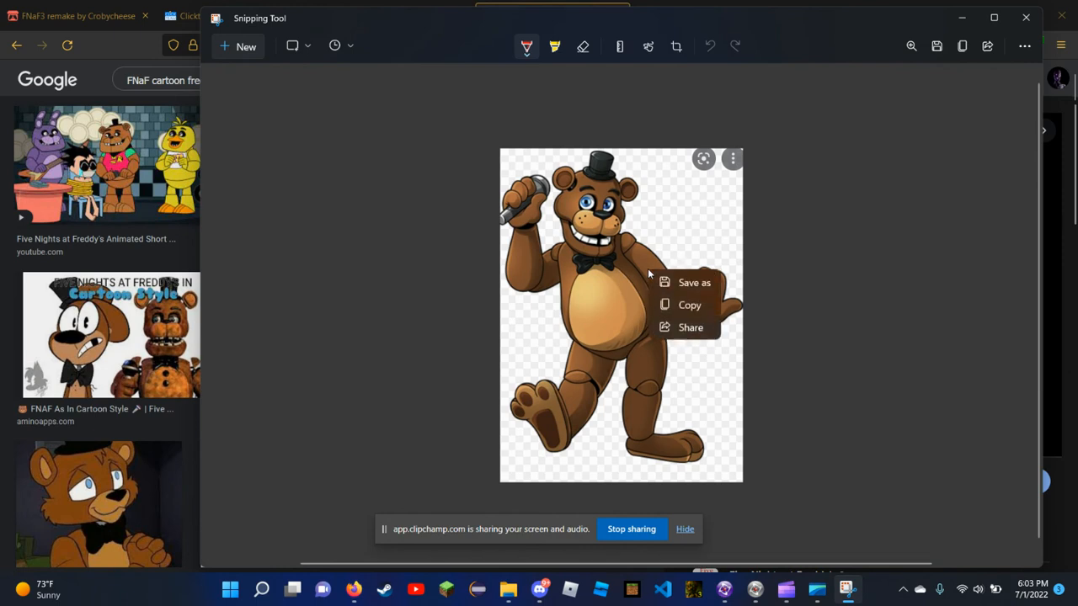
click(694, 283)
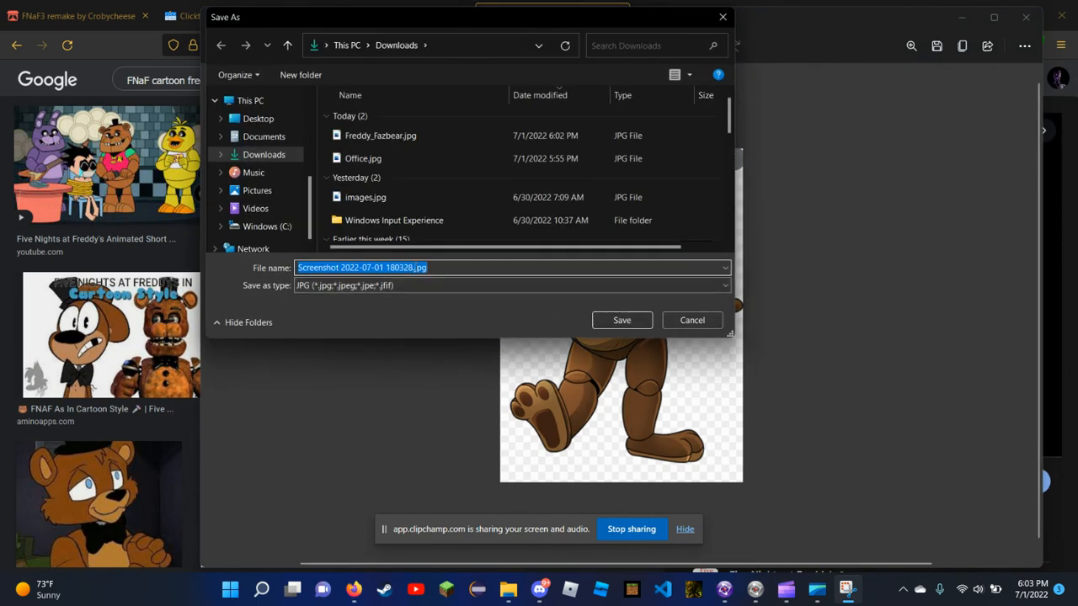
click(419, 267)
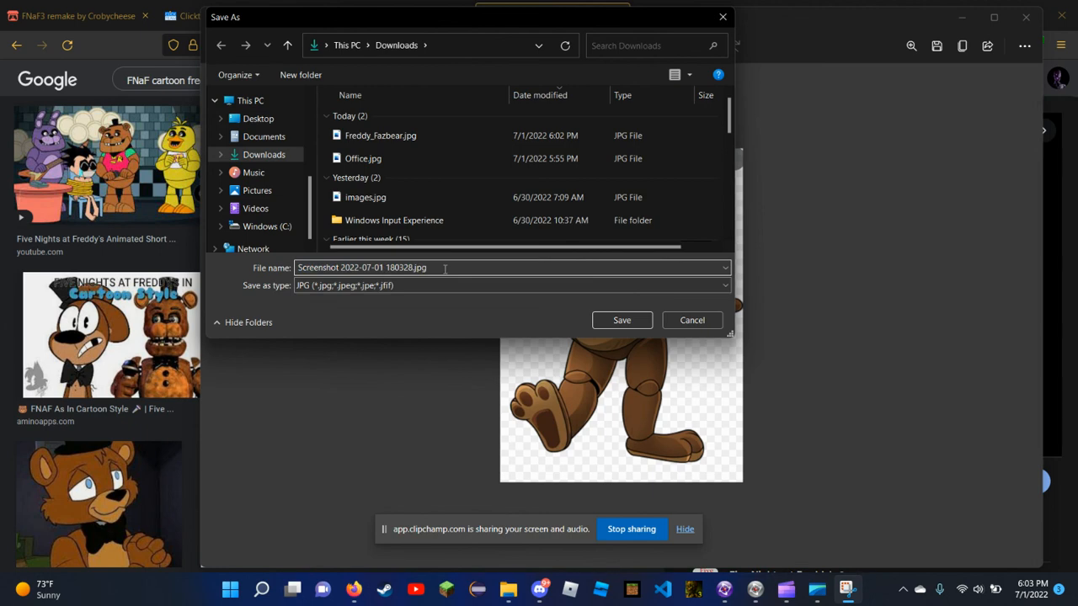
key(BackSpace)
key(BackSpace)
key(BackSpace)
key(BackSpace)
key(BackSpace)
key(BackSpace)
key(BackSpace)
key(BackSpace)
key(BackSpace)
key(BackSpace)
key(BackSpace)
key(BackSpace)
key(BackSpace)
key(BackSpace)
key(BackSpace)
key(BackSpace)
key(BackSpace)
key(BackSpace)
key(BackSpace)
key(BackSpace)
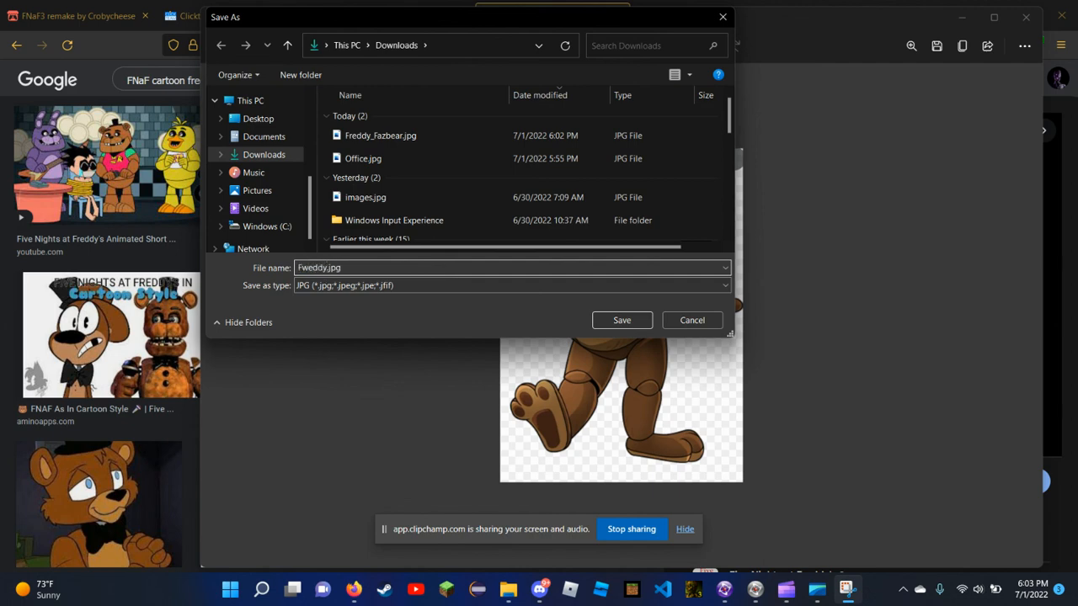
click(615, 319)
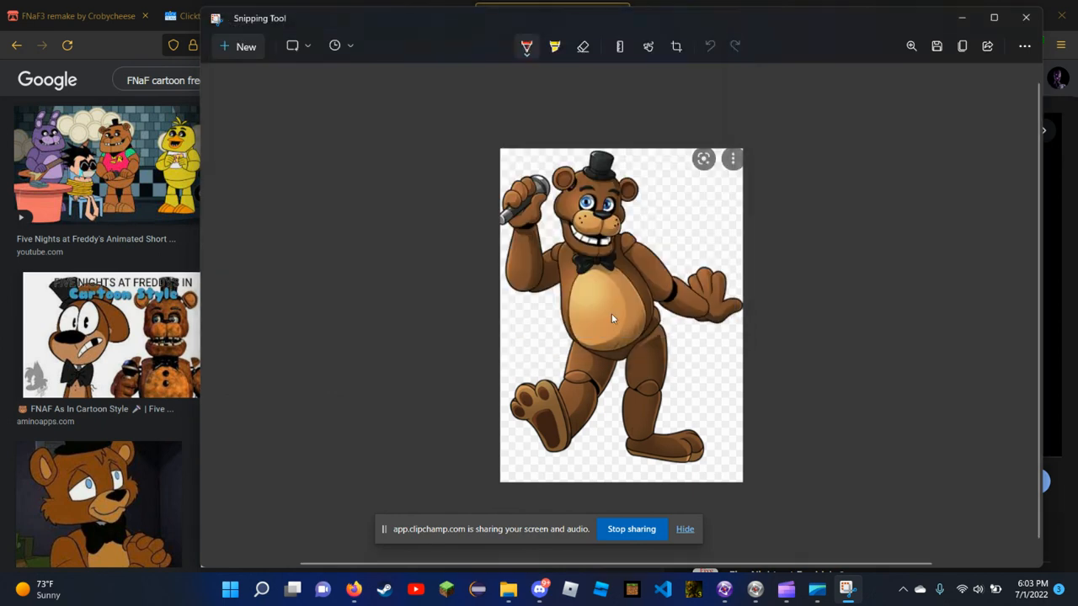
click(1025, 17)
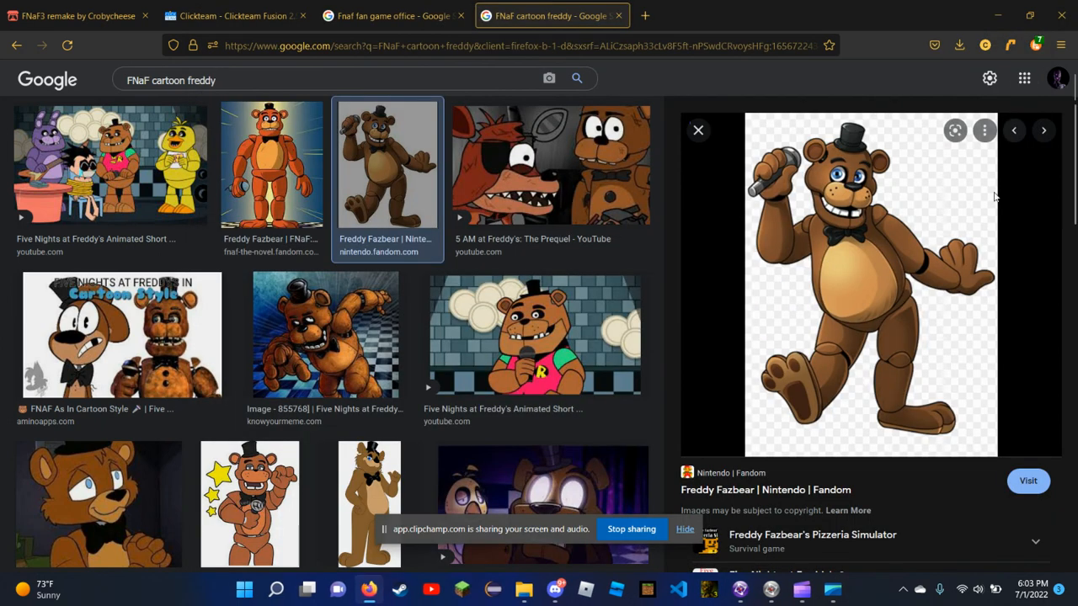
Switch to Clickteam Fusion and import Fweddy.jpg from Downloads as Active 2's picture, keeping the default import options
click(740, 589)
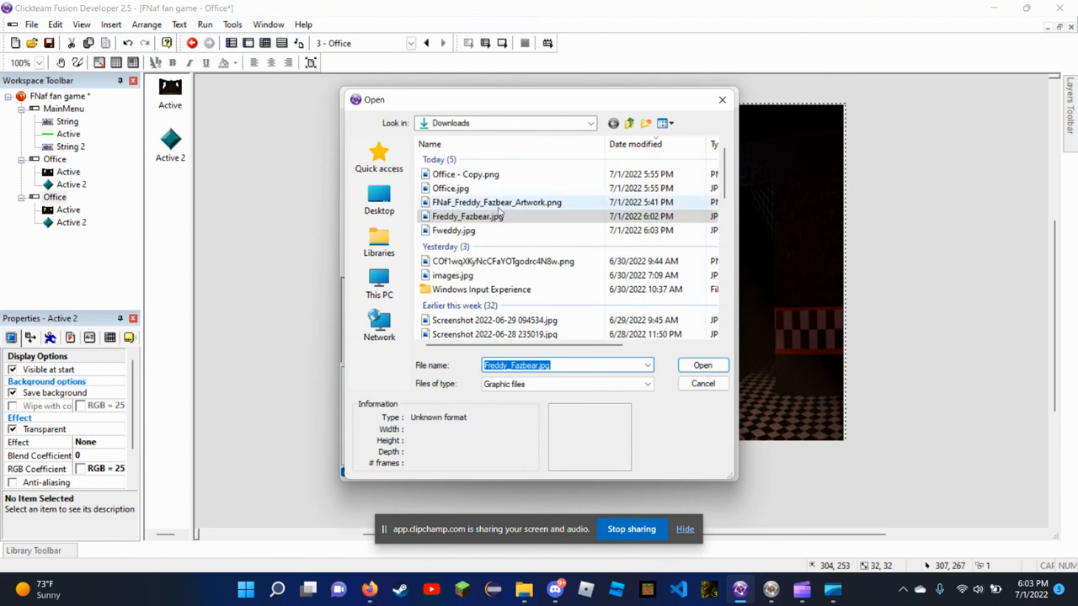
click(459, 231)
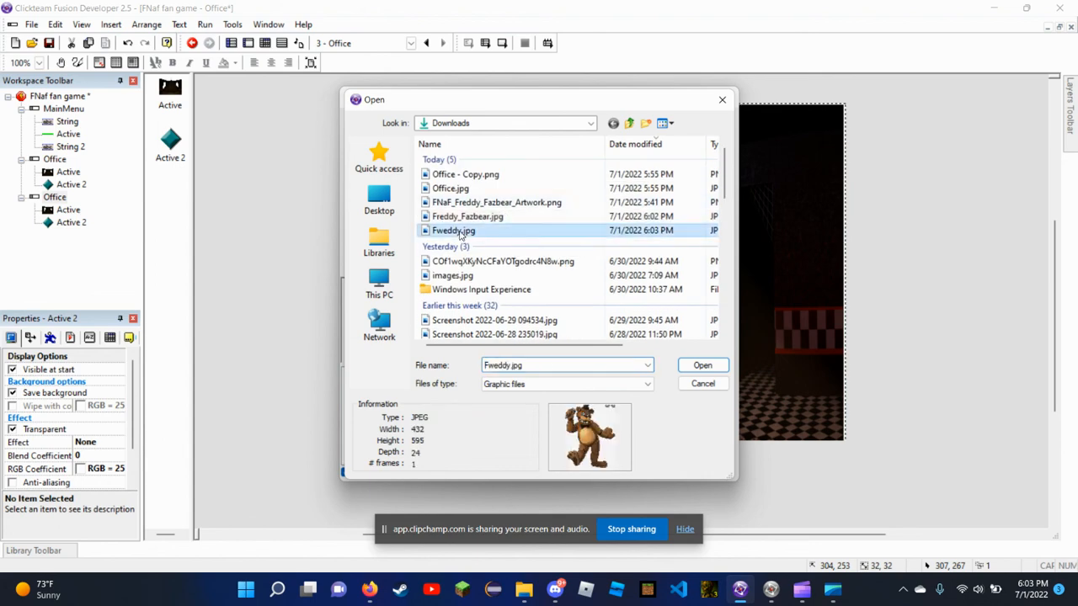
click(702, 366)
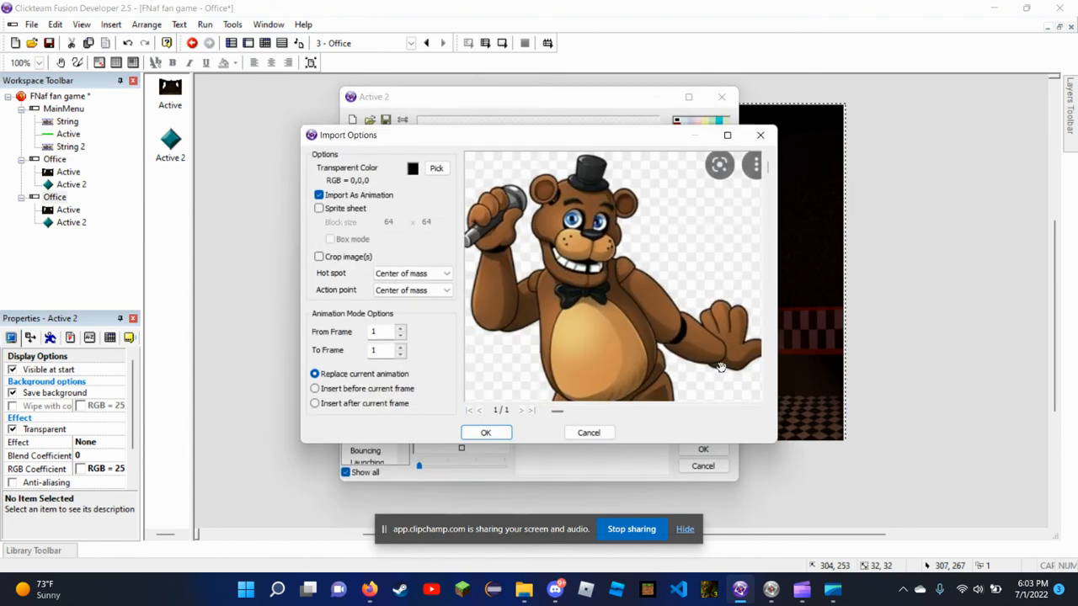
click(501, 436)
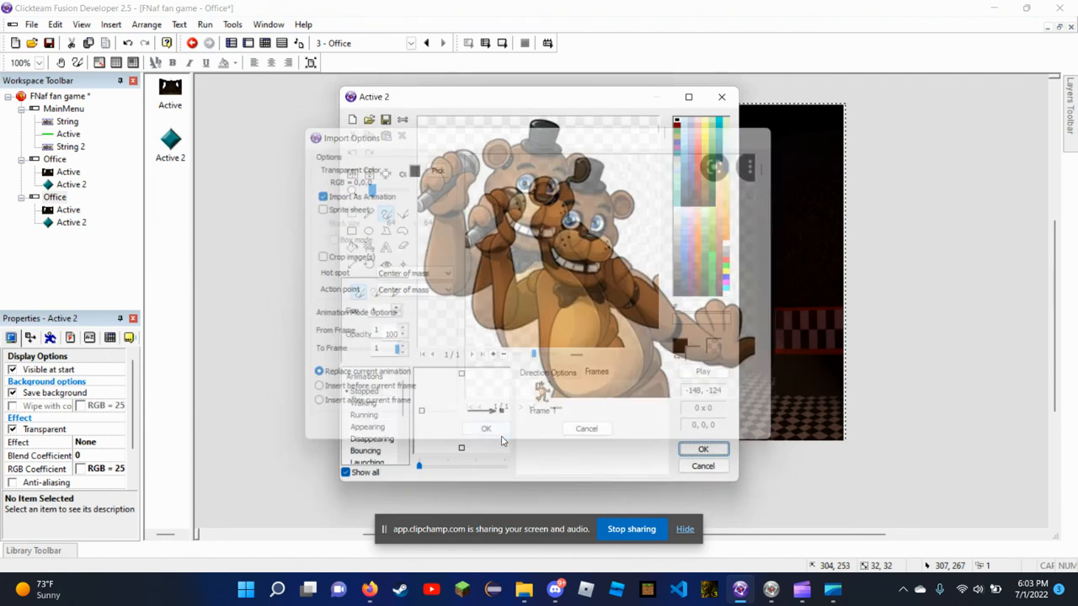
click(702, 449)
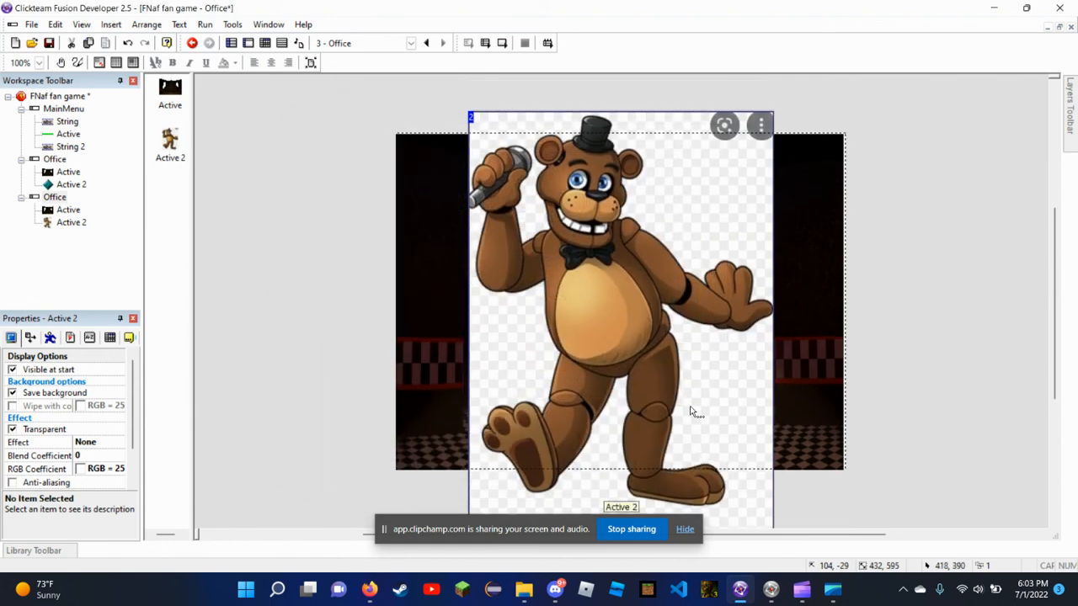
Shrink Active 2 to about 195 × 270 and place it at about 50, 153 in the office's left half
click(470, 117)
drag(470, 117, 571, 251)
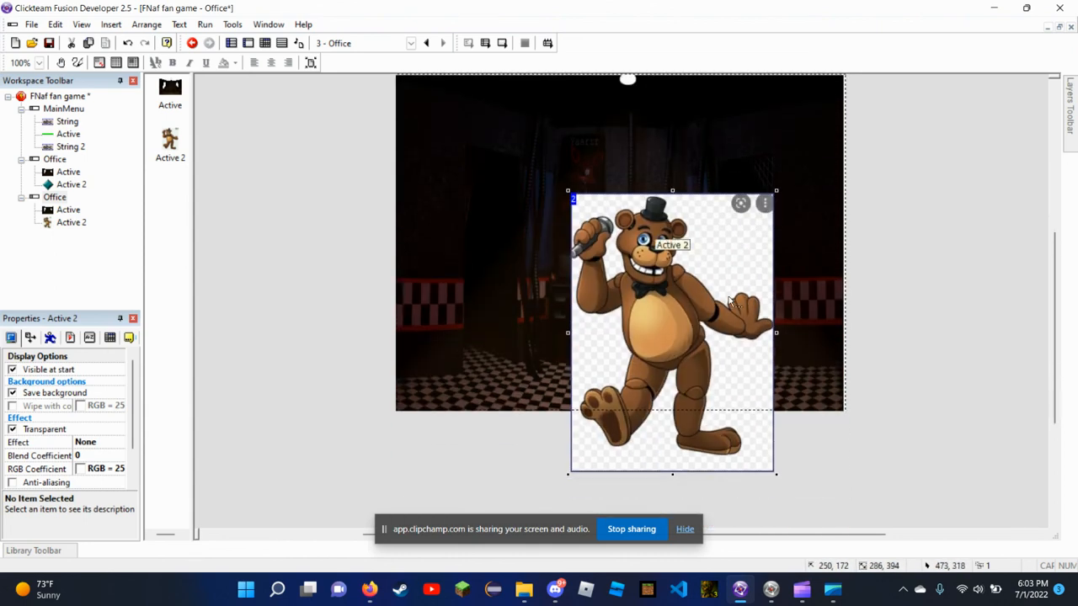
drag(678, 330, 623, 238)
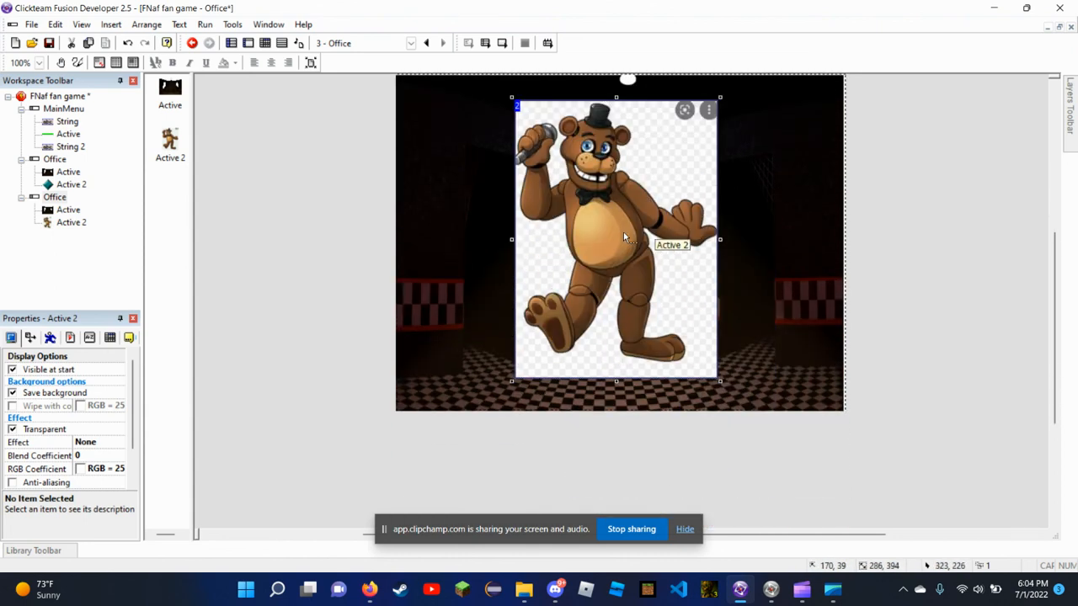
drag(721, 386, 656, 294)
drag(594, 203, 509, 283)
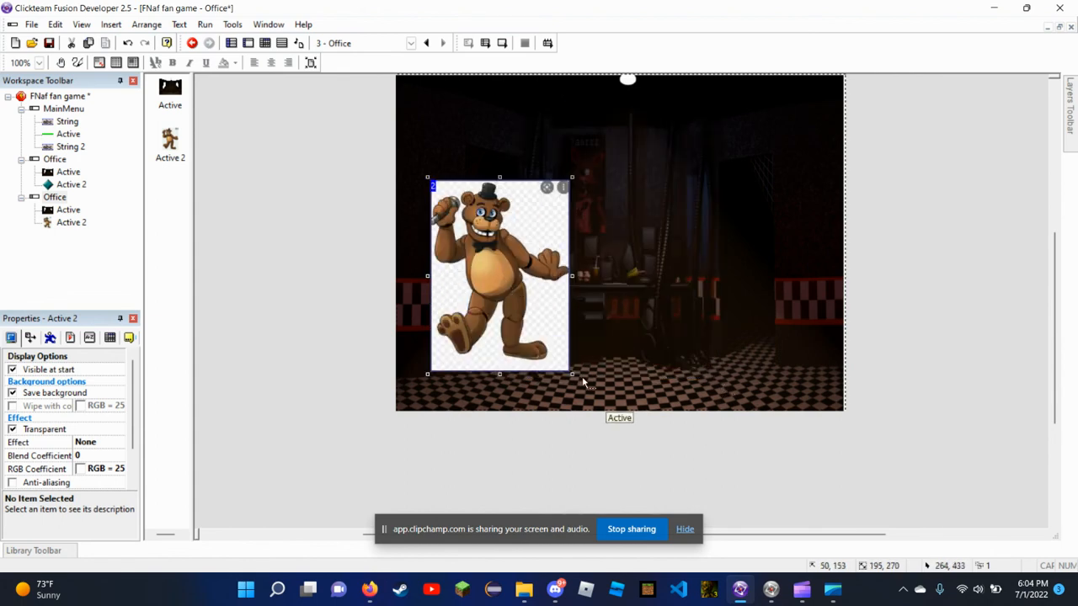
Narrow Active 2 to about 102 × 270 at about 64, 114, undoing the accidental shift of the office background
drag(572, 278, 525, 283)
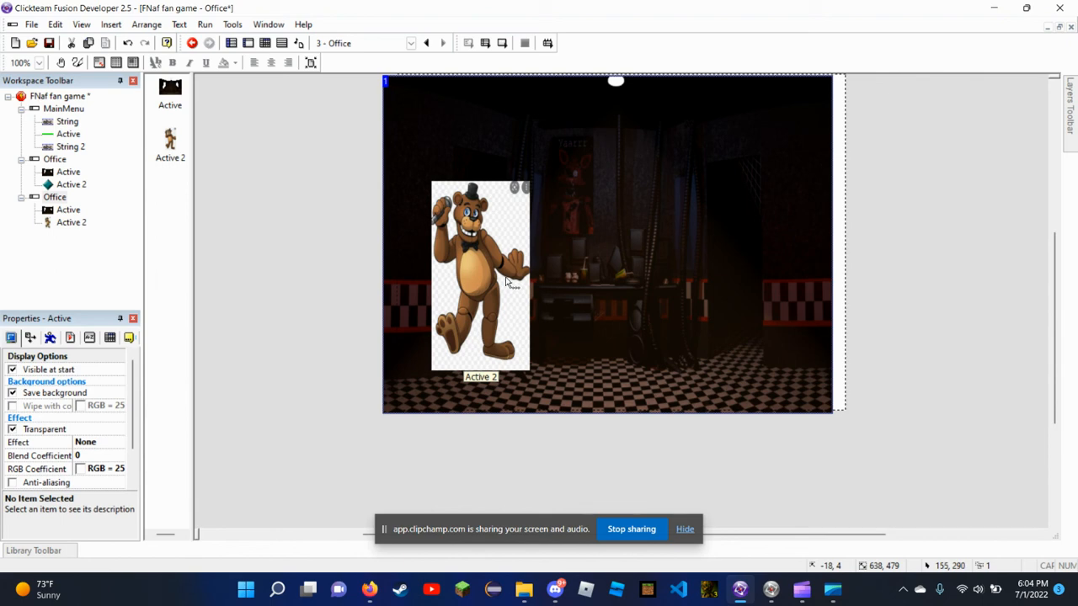
key(ctrl+z)
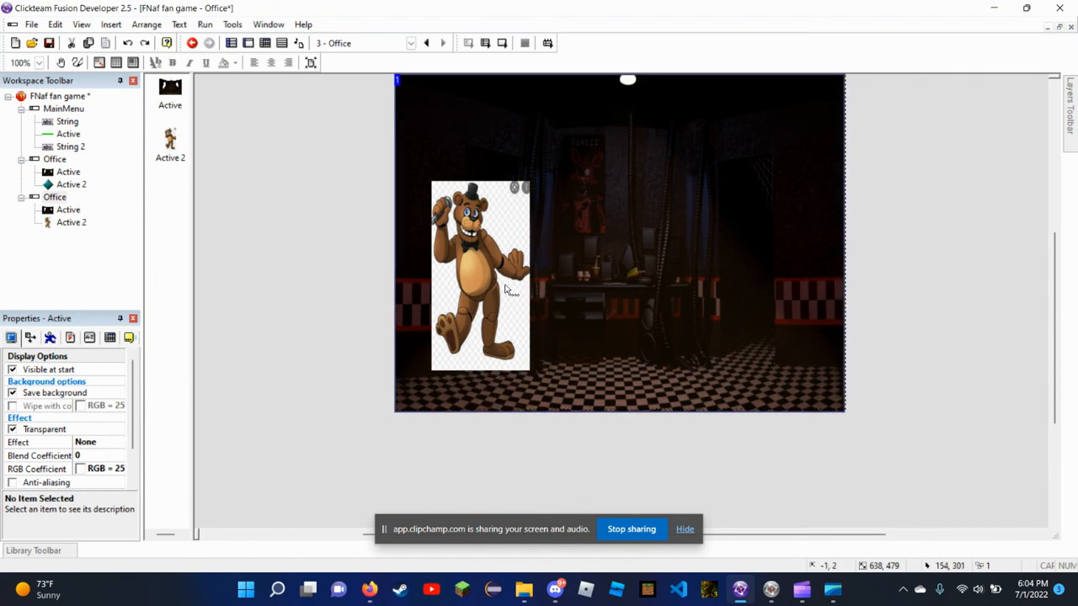
click(507, 286)
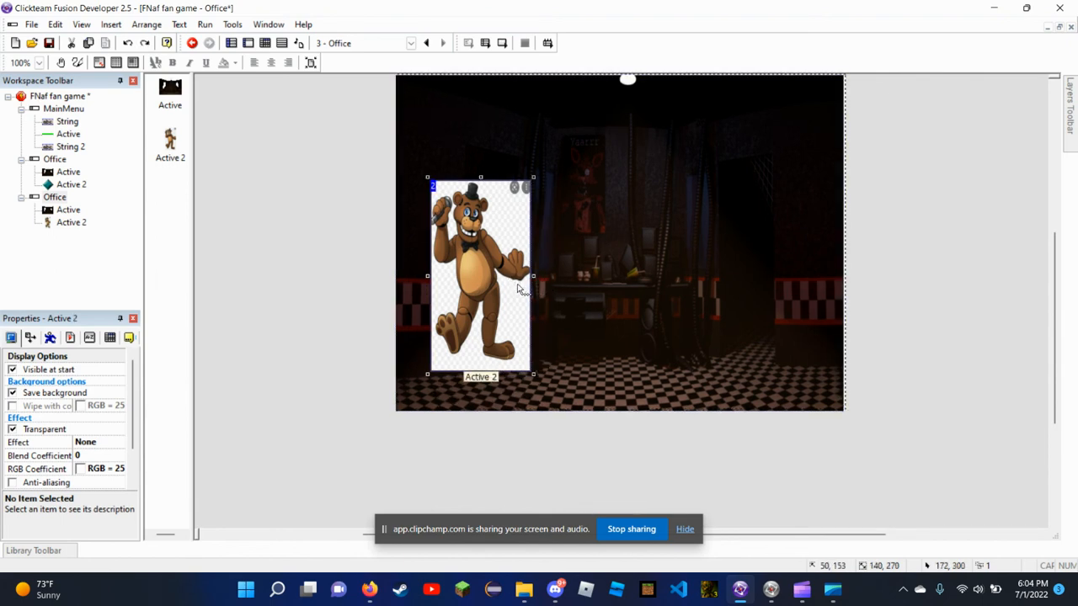
drag(533, 276, 476, 252)
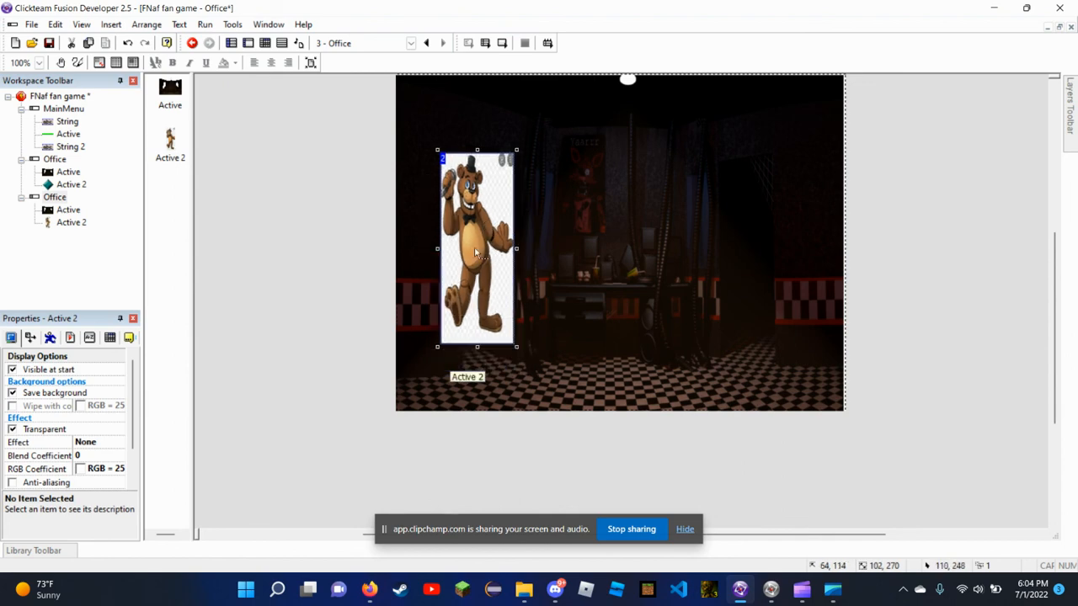
click(863, 216)
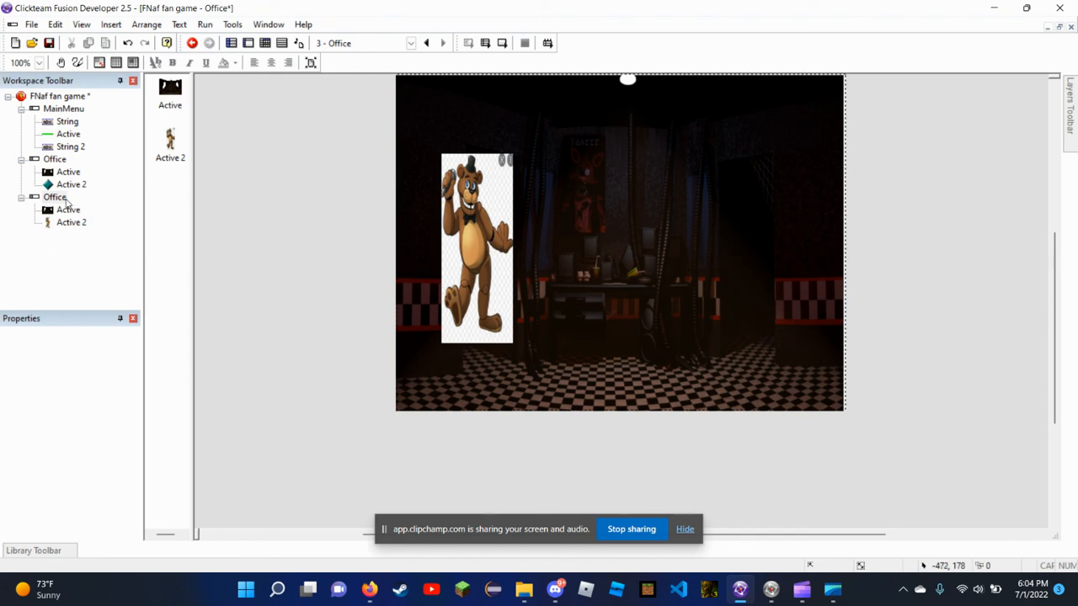
Rename the second Office frame, the one containing the Freddy picture, to "He's comin'"
right_click(66, 200)
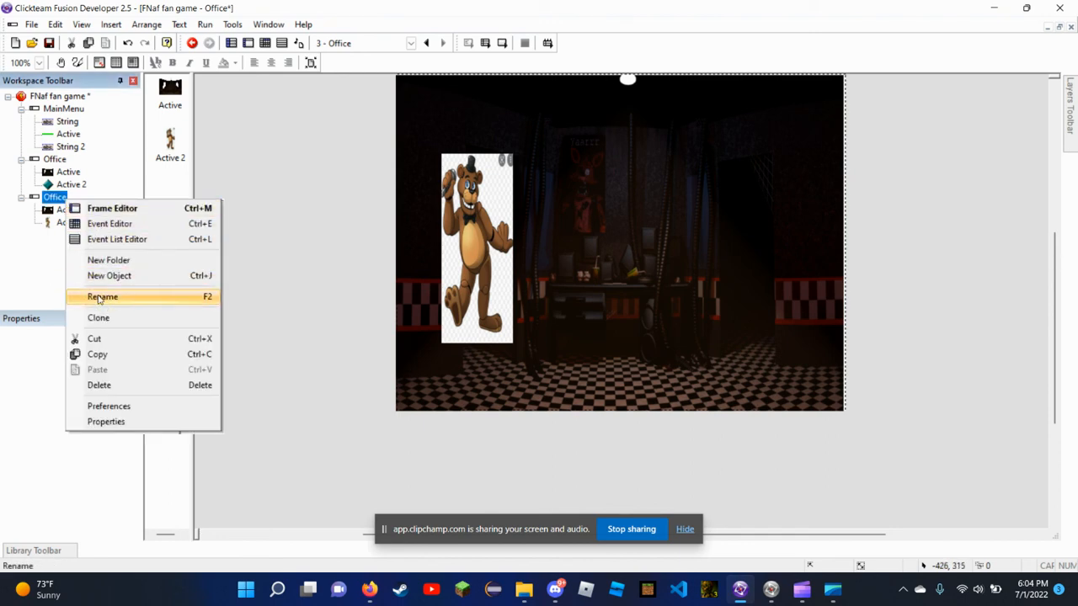
click(102, 296)
key(BackSpace)
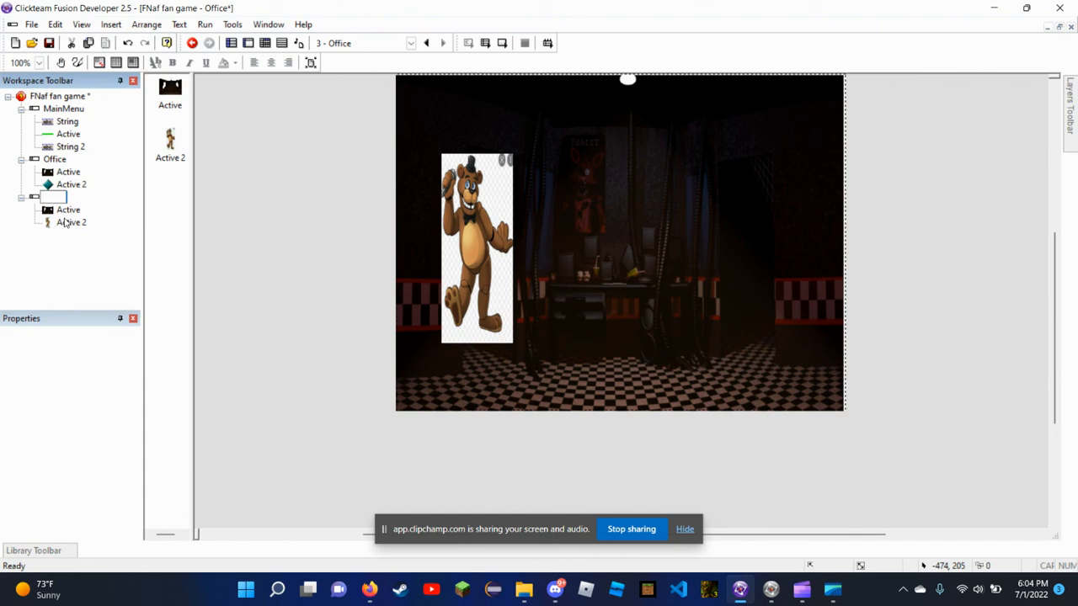
text(He's comin')
key(Return)
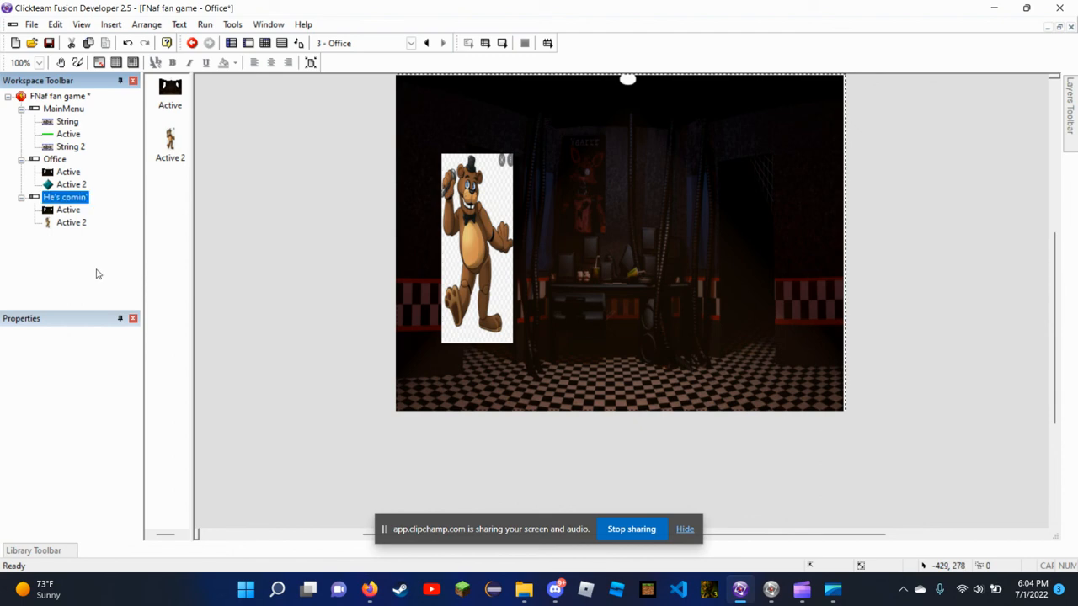
Open the remaining Office frame and display its Event Editor
click(67, 172)
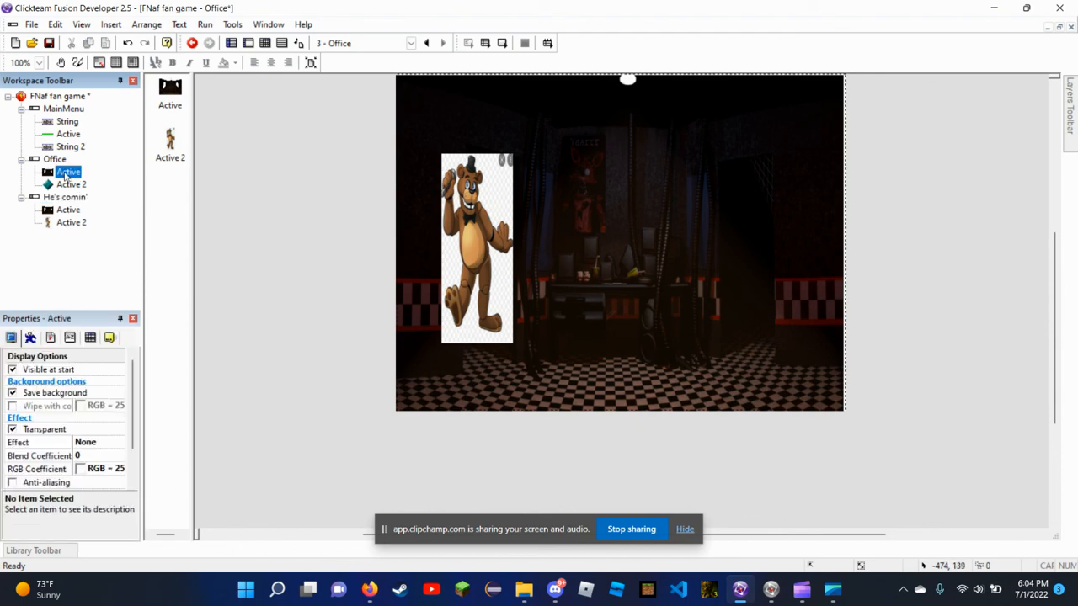
click(65, 175)
click(76, 276)
click(51, 160)
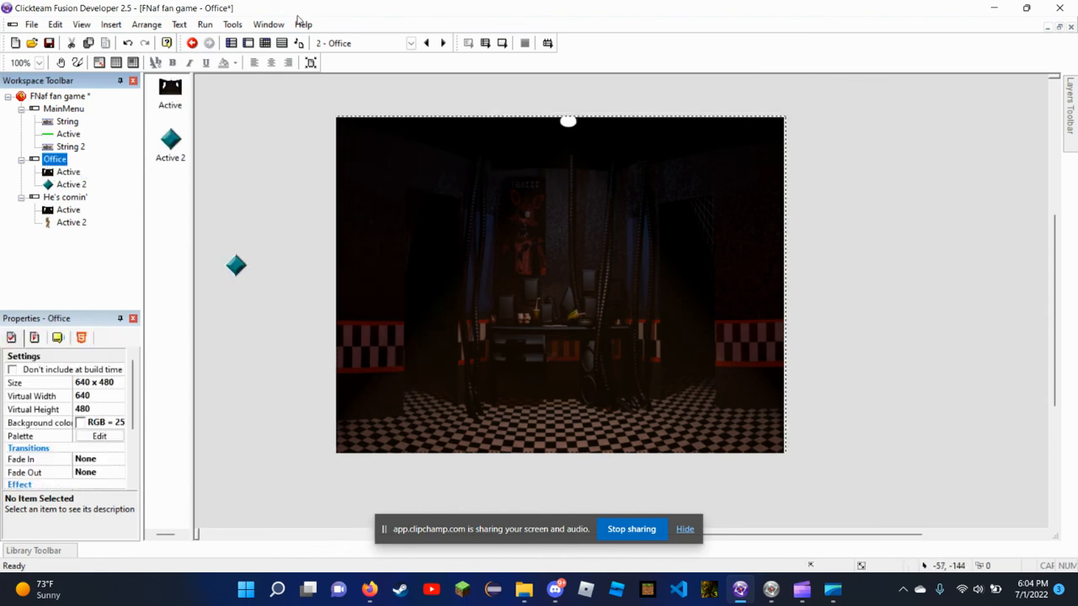
click(265, 45)
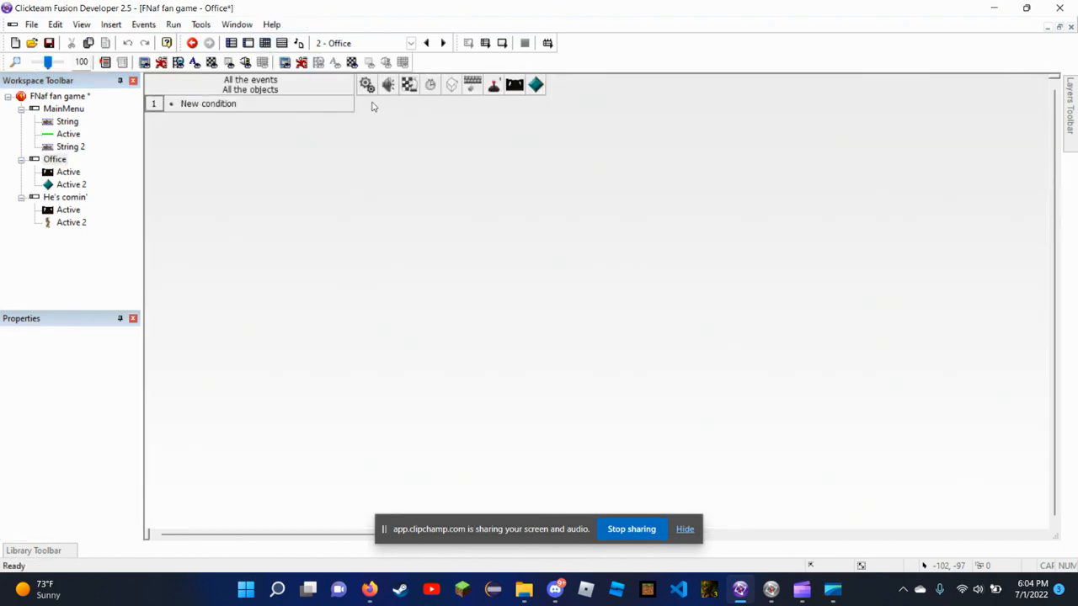
Add an event condition to the Office frame that triggers when the timer equals 10 seconds
double_click(230, 109)
click(217, 116)
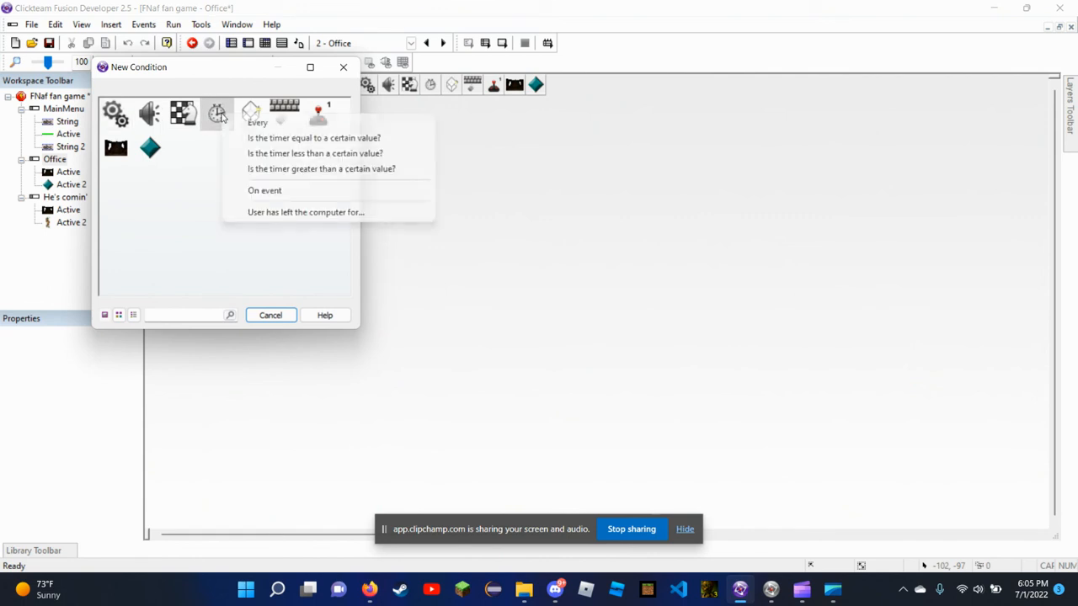
click(264, 137)
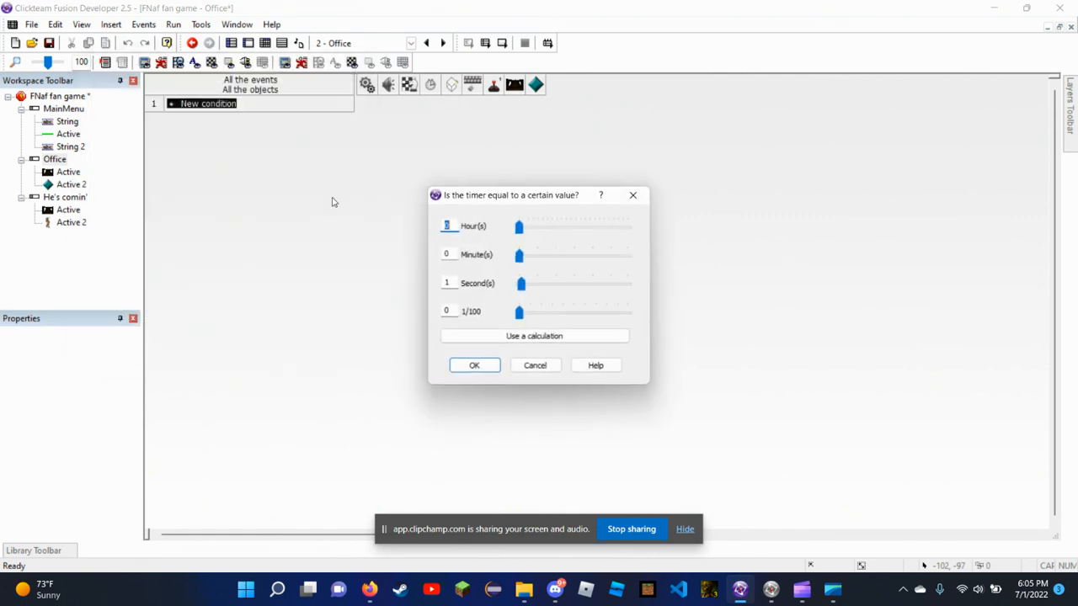
drag(519, 291, 536, 290)
click(489, 369)
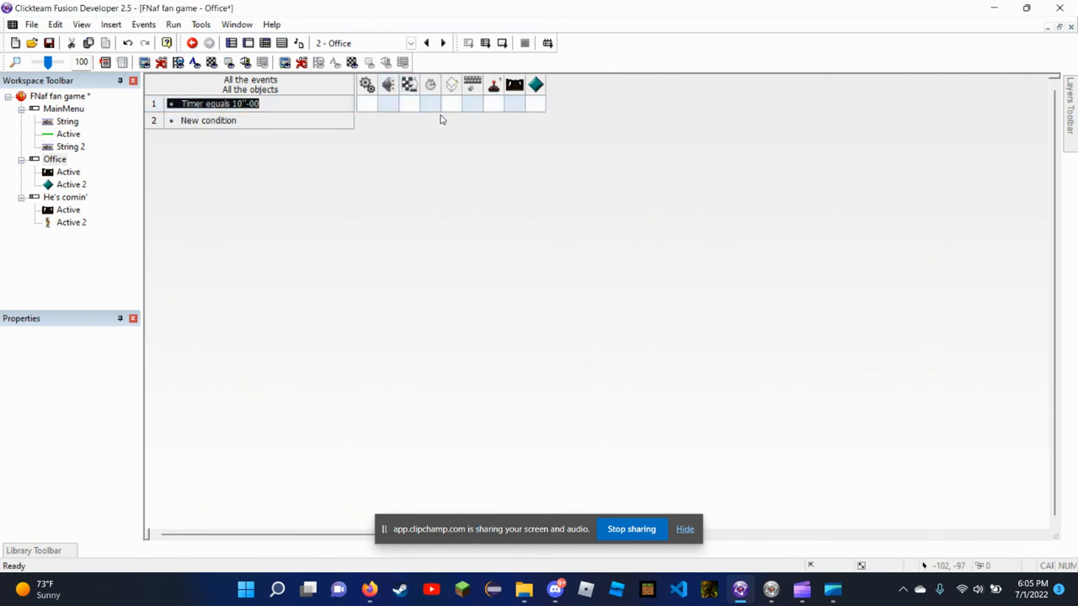
click(387, 103)
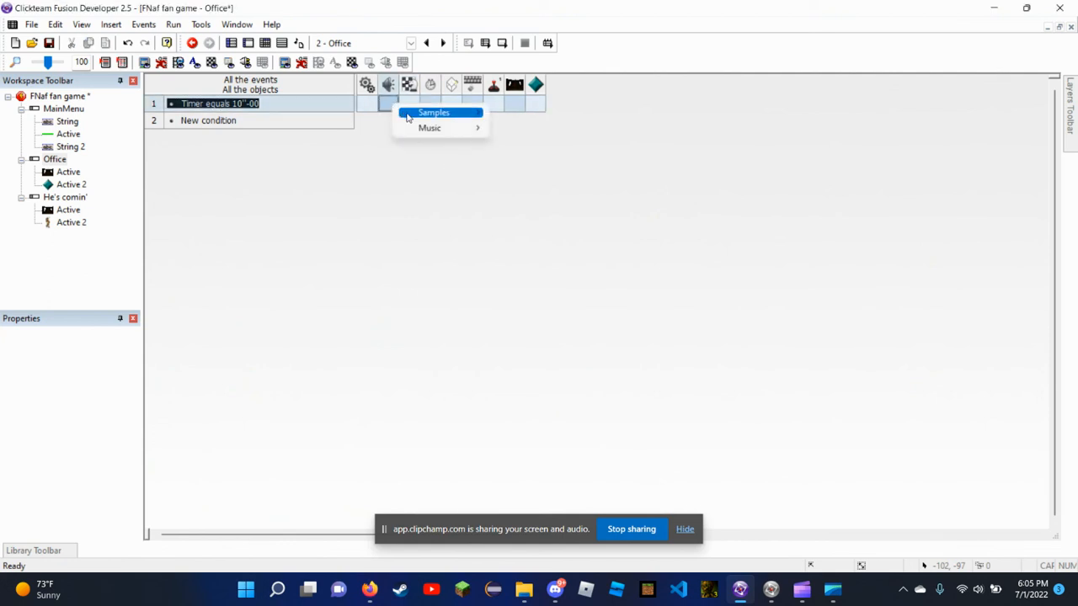
mouse_move(407, 115)
click(364, 160)
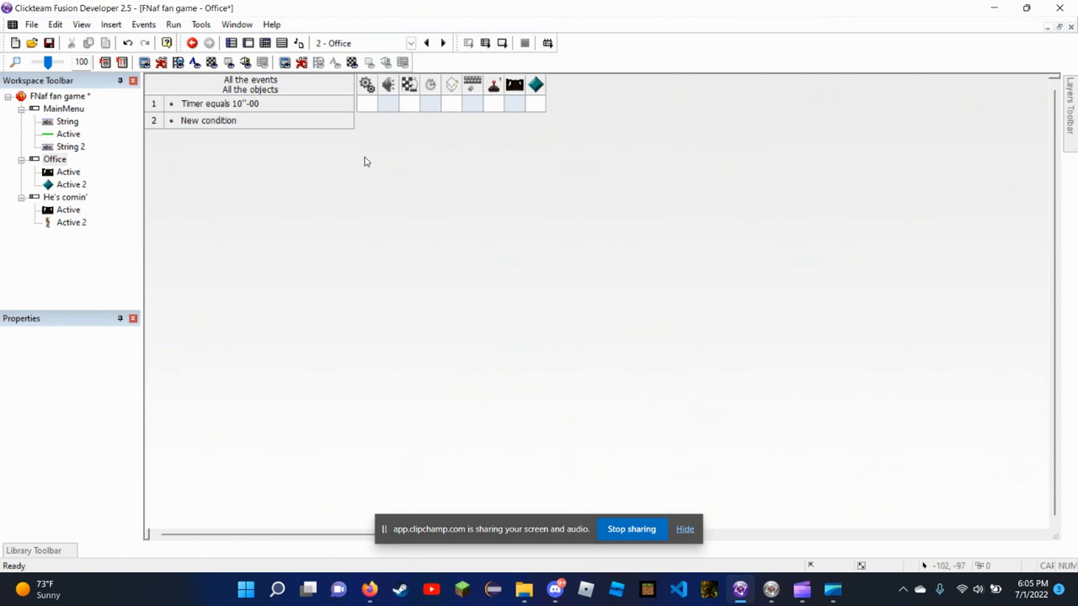
Add a storyboard action to the 10-second timer event that jumps to Frame 3 - He's comin'
click(410, 107)
click(437, 149)
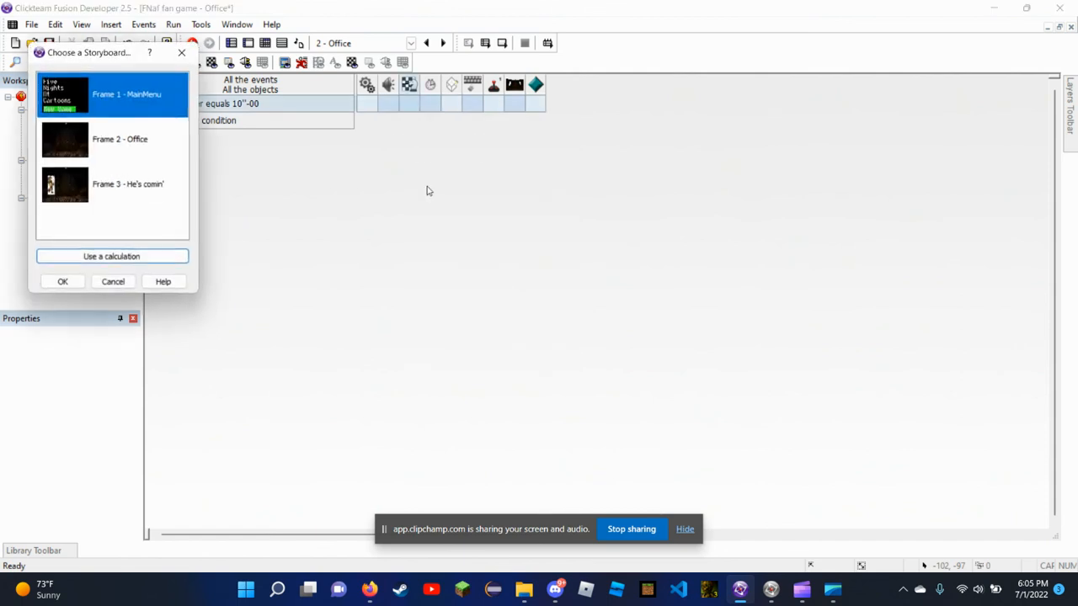
click(61, 182)
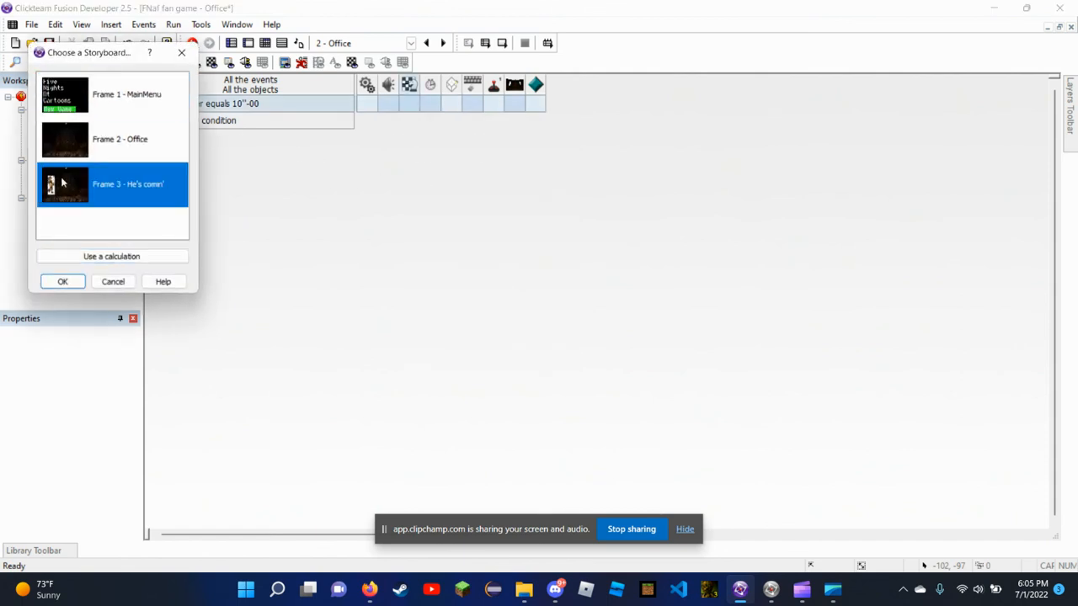
click(62, 281)
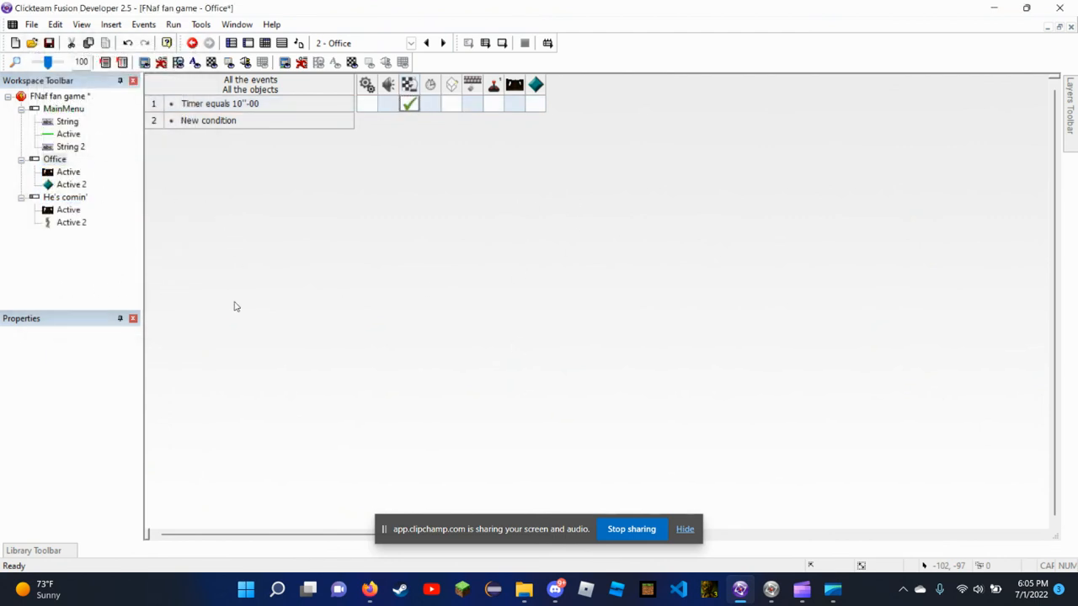
Run the whole application from the main menu to test the timed frame change
key(F8)
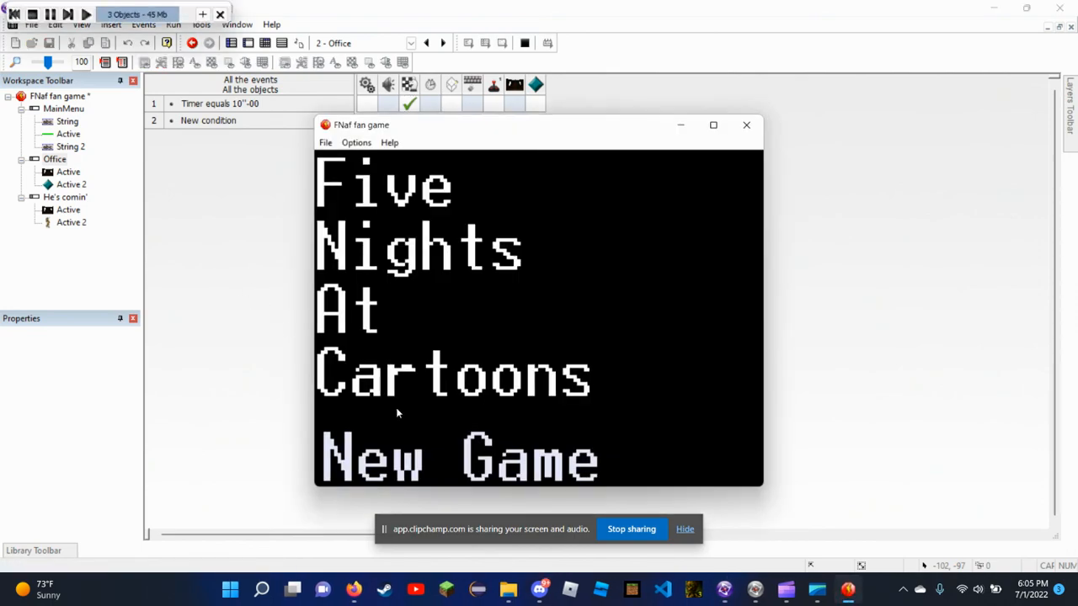